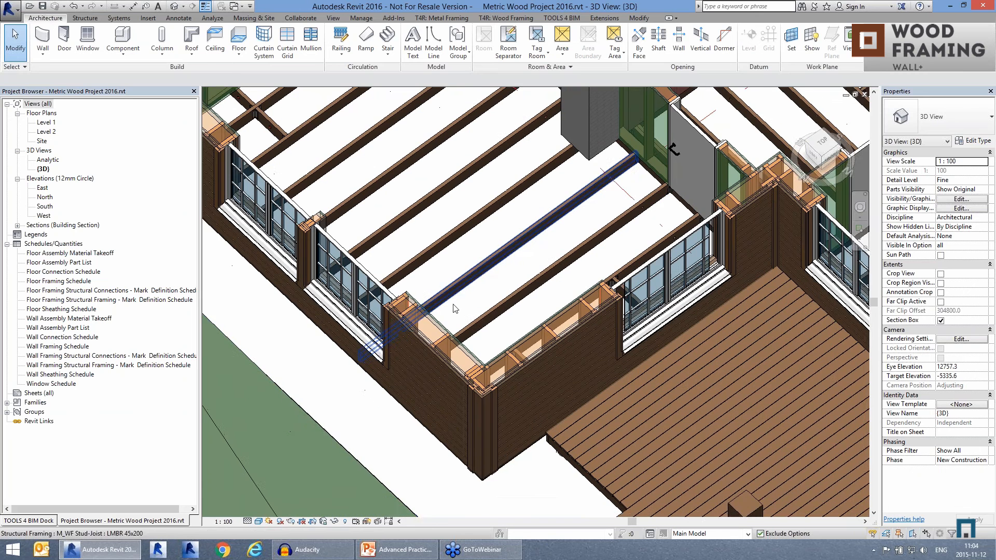
Step: Switch to the 3D view of the Metric Wood Project 2016 empty.rvt project
{"action": "left_click", "coordinate": [333, 17]}
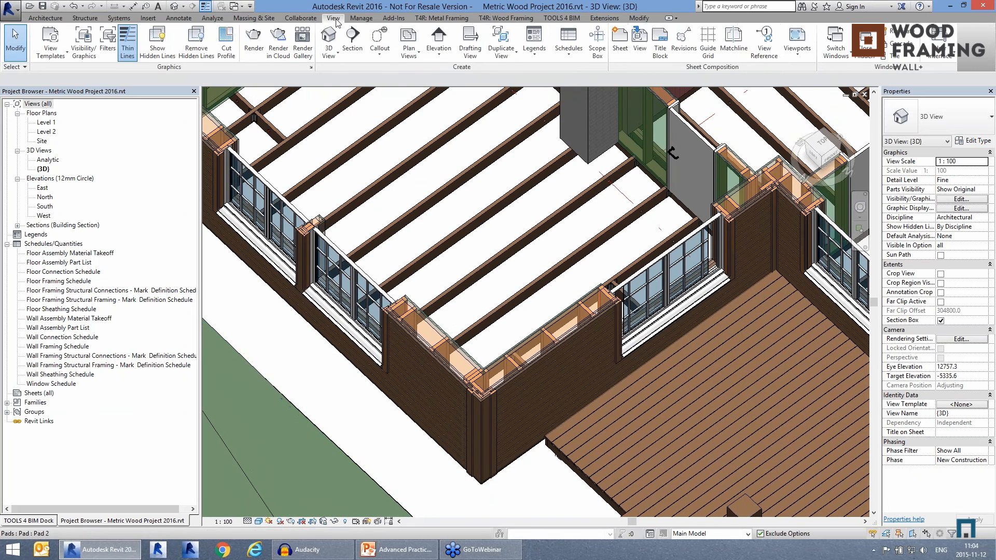
{"action": "left_click", "coordinate": [847, 57]}
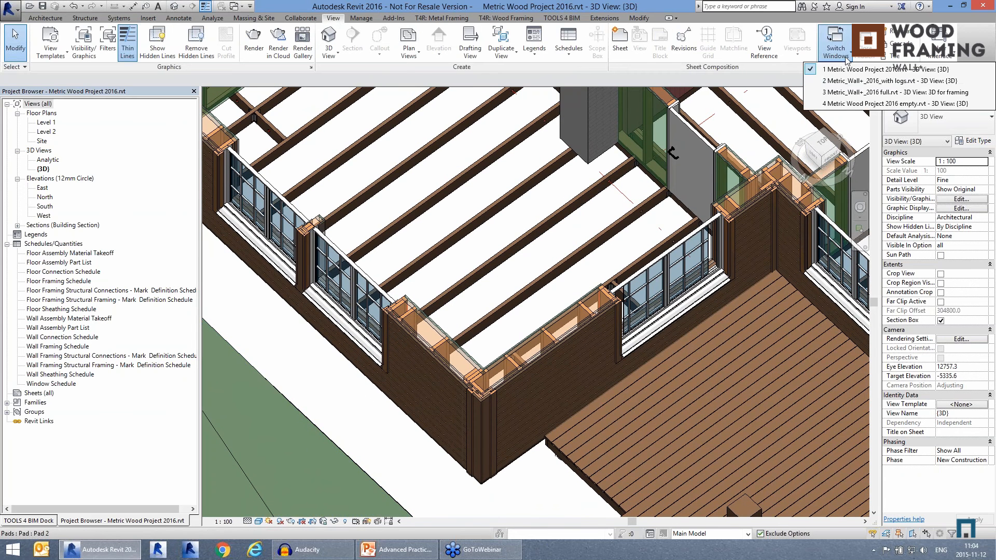
{"action": "left_click", "coordinate": [849, 104]}
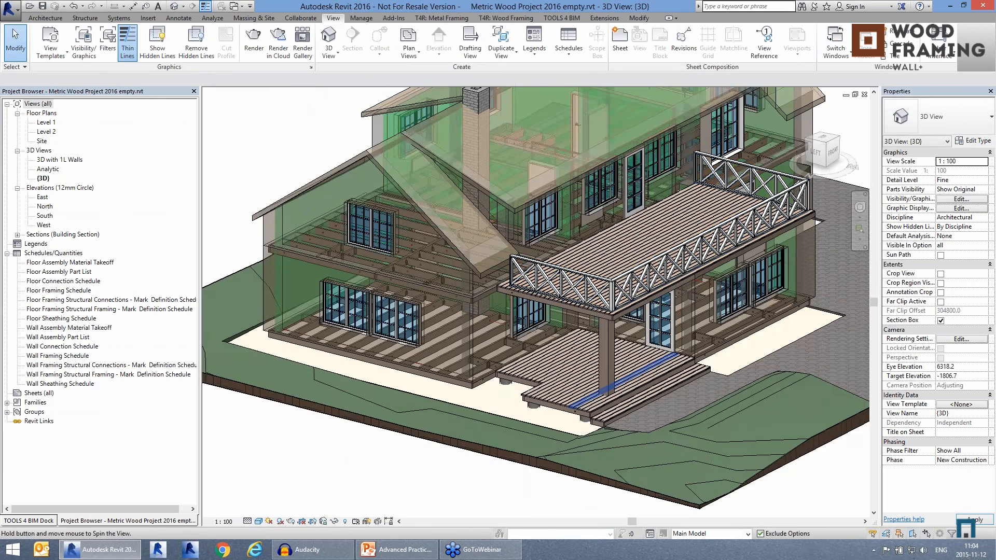
{"action": "scroll", "coordinate": [584, 402], "scroll_direction": "up", "scroll_amount": 3}
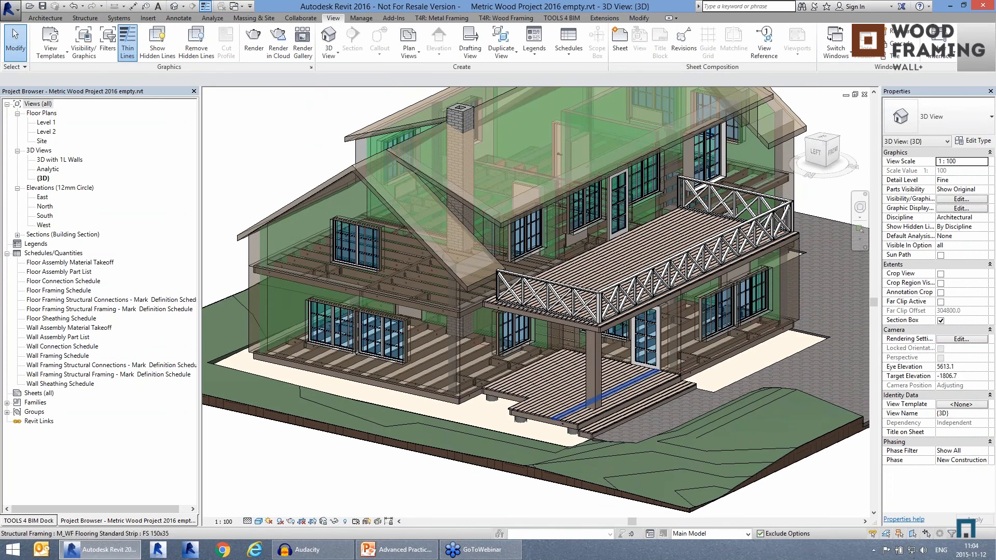
Step: Open the layer structure of the ground-floor exterior wall beside the terrace, with its preview shown and the layer table widened
{"action": "left_click", "coordinate": [459, 372]}
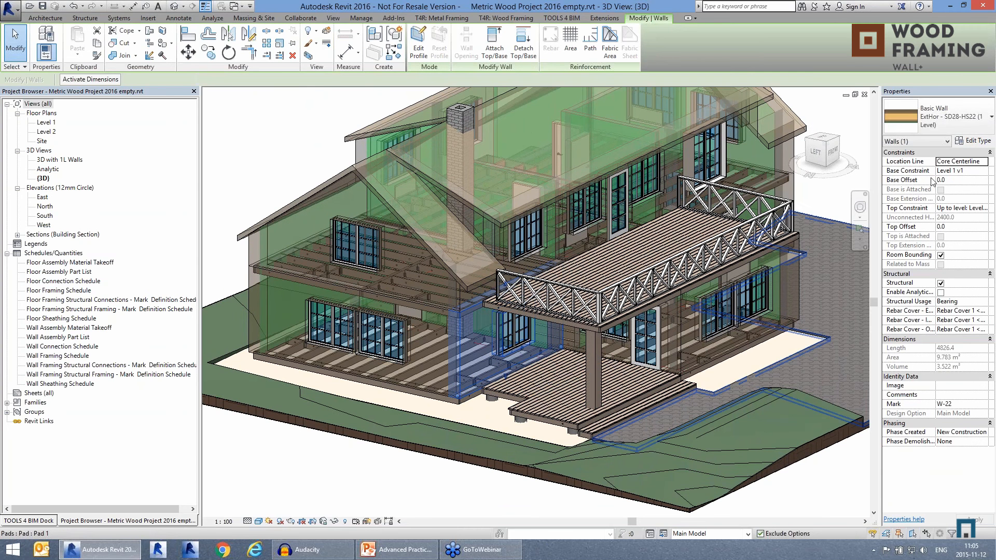
{"action": "left_click", "coordinate": [976, 142]}
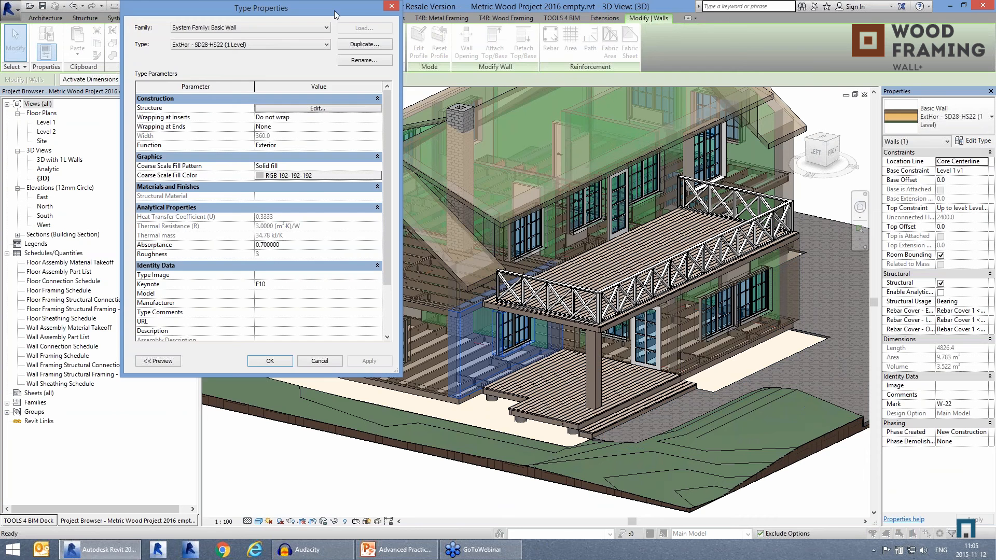
{"action": "left_click_drag", "start_coordinate": [334, 10], "coordinate": [525, 68]}
{"action": "left_click", "coordinate": [525, 162]}
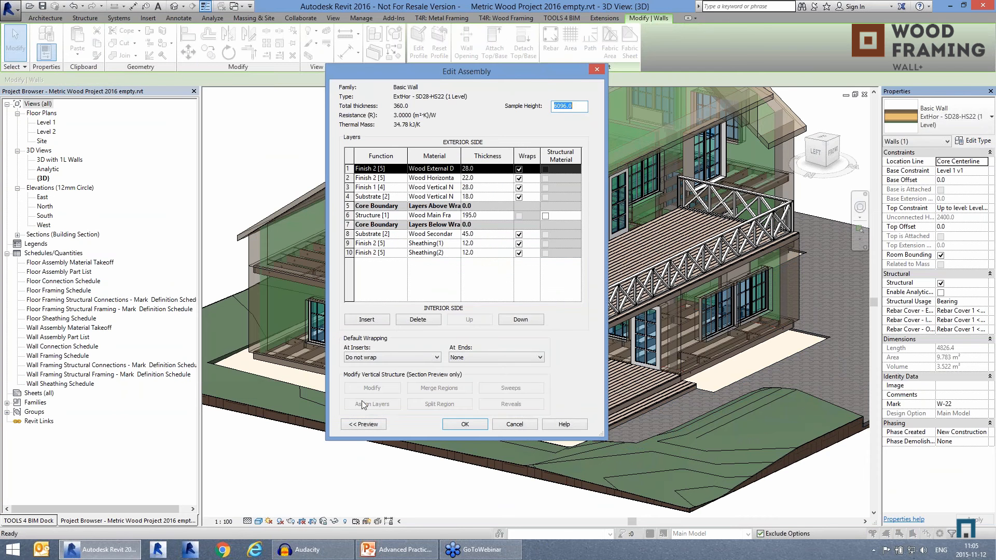
{"action": "left_click", "coordinate": [366, 424]}
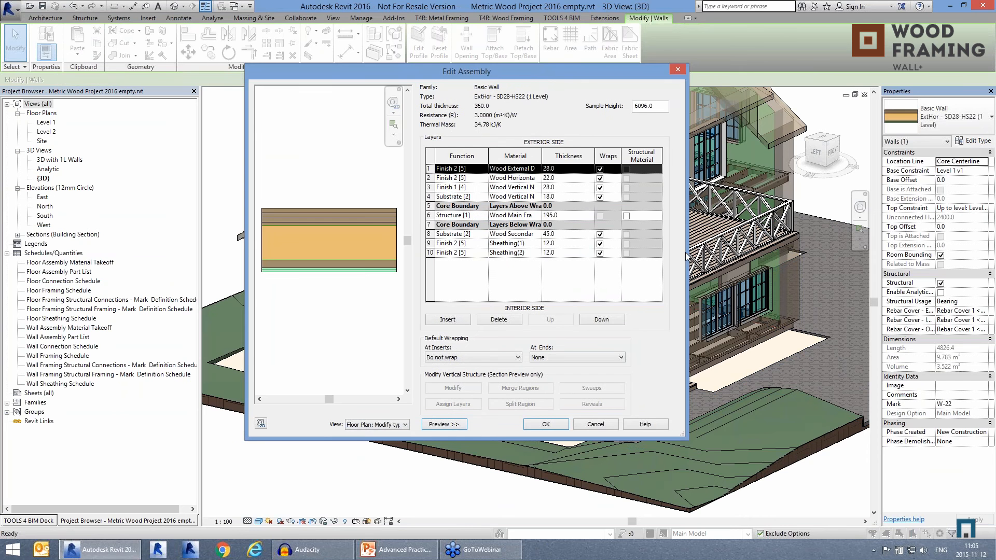
{"action": "left_click_drag", "start_coordinate": [686, 252], "coordinate": [767, 252]}
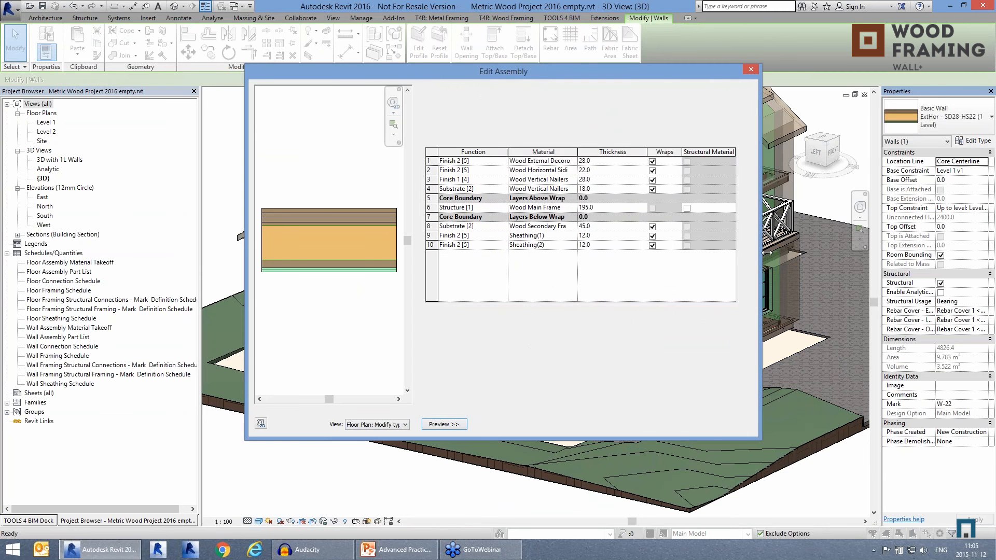
Step: Examine the materials of the wall's main frame, vertical nailer, horizontal siding and exterior decoration layers
{"action": "left_click", "coordinate": [565, 209]}
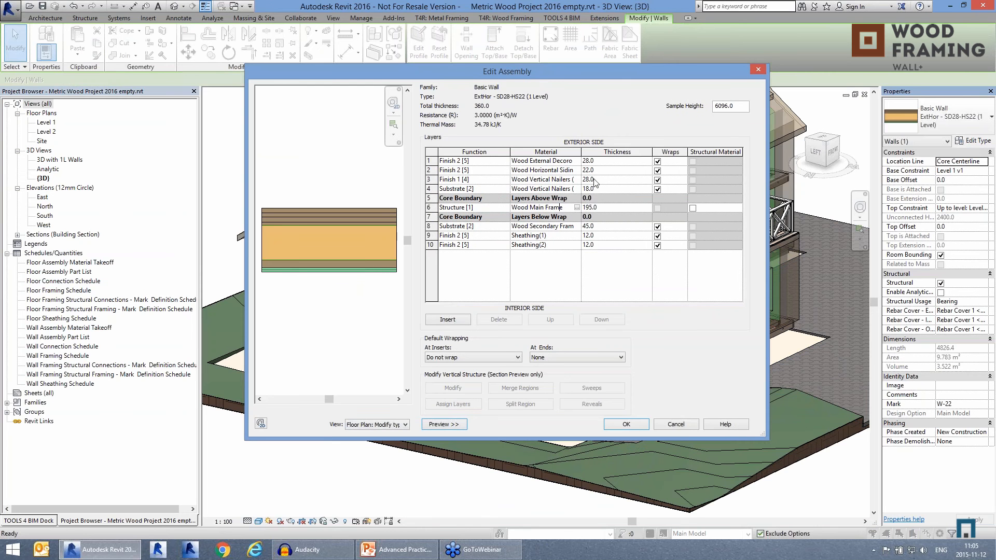
{"action": "left_click_drag", "start_coordinate": [769, 182], "coordinate": [807, 182]}
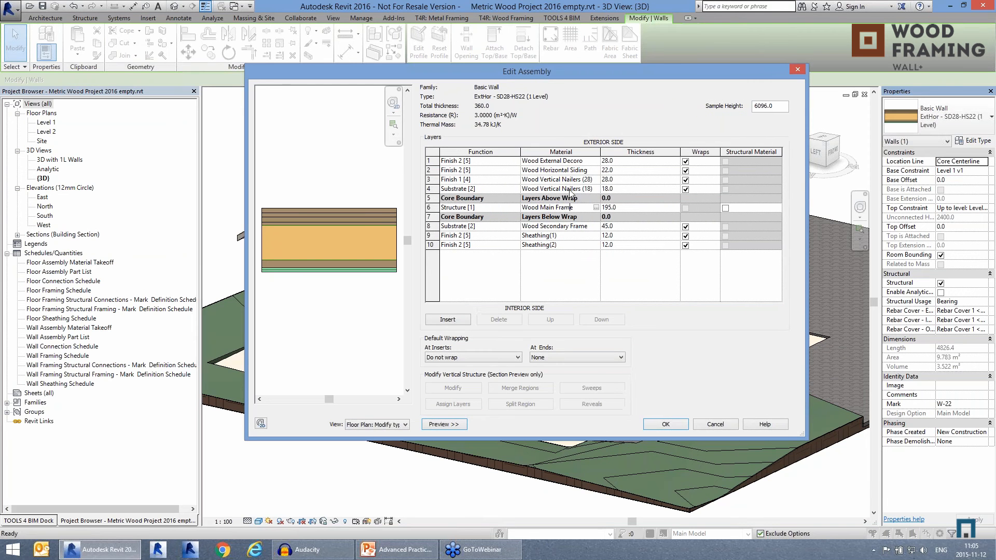
{"action": "left_click", "coordinate": [570, 182]}
{"action": "left_click", "coordinate": [569, 189]}
{"action": "left_click", "coordinate": [568, 181]}
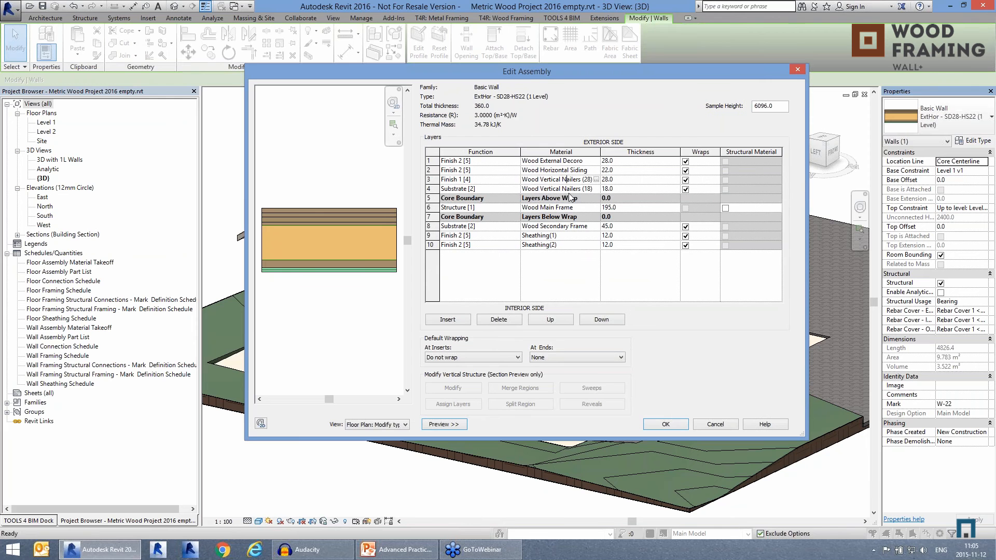
{"action": "left_click", "coordinate": [566, 170]}
{"action": "left_click", "coordinate": [566, 171]}
{"action": "left_click", "coordinate": [561, 161]}
Step: Examine the materials of the wall's secondary frame and two interior sheathing layers, and close the wall type properties
{"action": "left_click", "coordinate": [555, 227]}
{"action": "left_click", "coordinate": [556, 237]}
{"action": "left_click", "coordinate": [555, 245]}
{"action": "left_click", "coordinate": [555, 236]}
{"action": "left_click", "coordinate": [556, 244]}
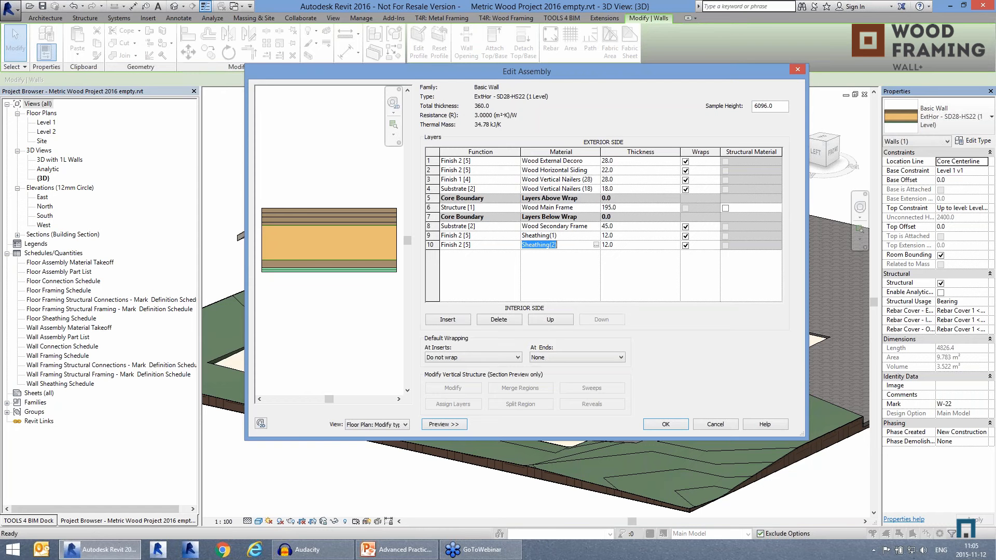
{"action": "left_click", "coordinate": [556, 236]}
{"action": "left_click", "coordinate": [566, 245]}
{"action": "left_click", "coordinate": [666, 424]}
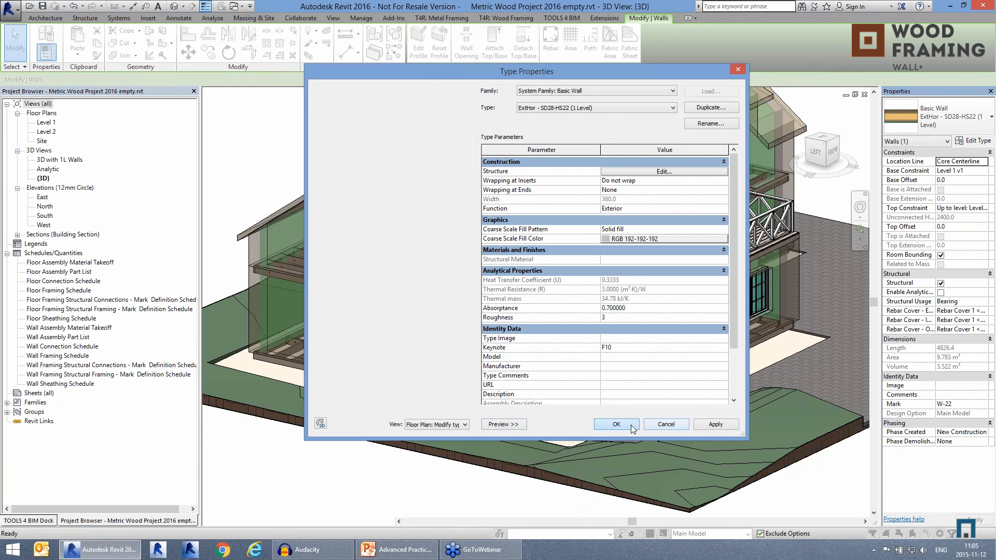
{"action": "left_click", "coordinate": [631, 425]}
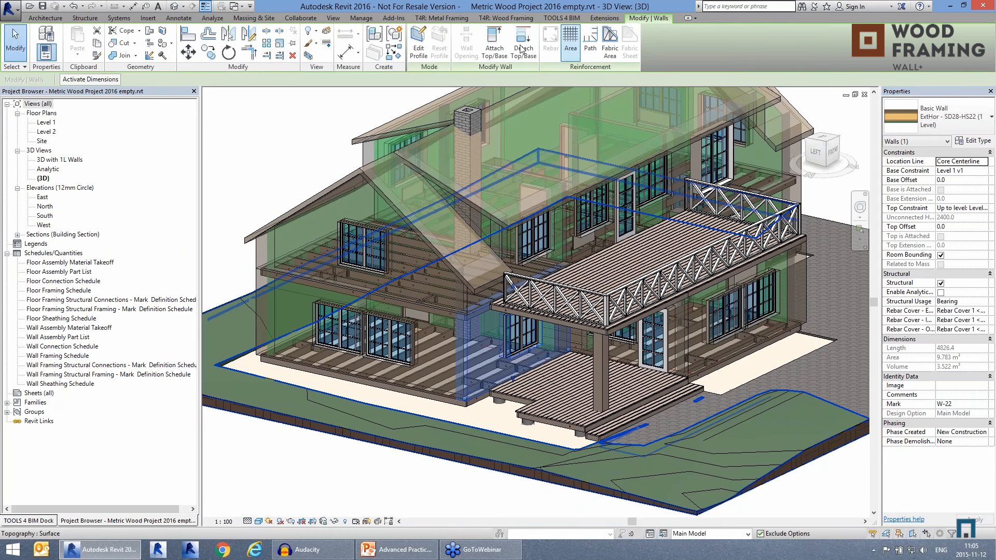
Step: Detach the Wall+ wood framing tools and float them over the 3D view
{"action": "left_click", "coordinate": [502, 19]}
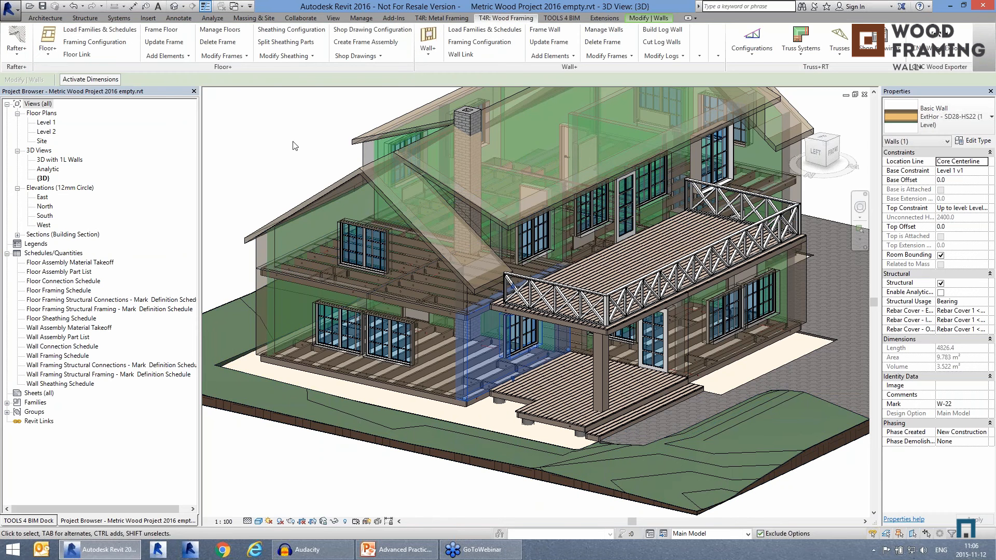
{"action": "left_click_drag", "start_coordinate": [364, 100], "coordinate": [298, 146]}
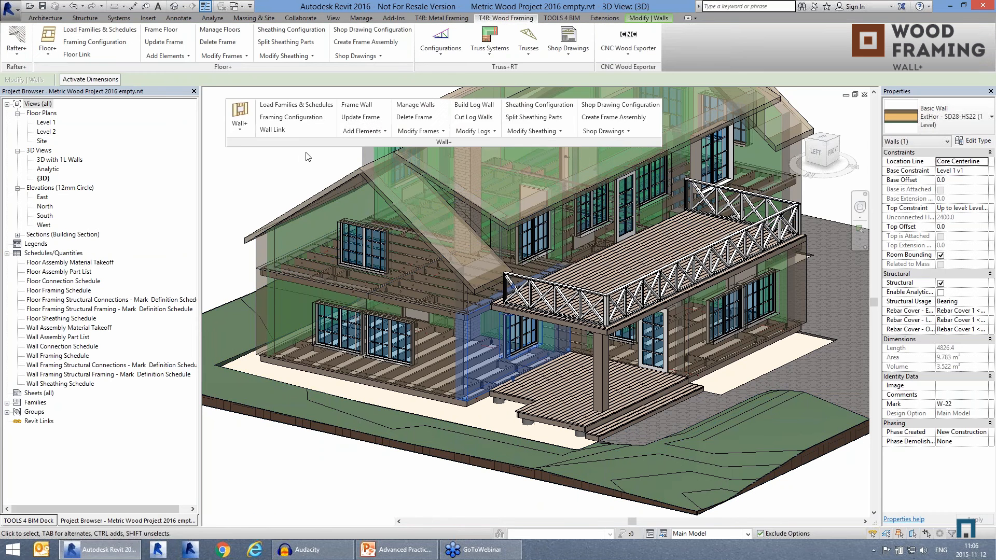
{"action": "middle_click_drag", "start_coordinate": [250, 184], "coordinate": [258, 186]}
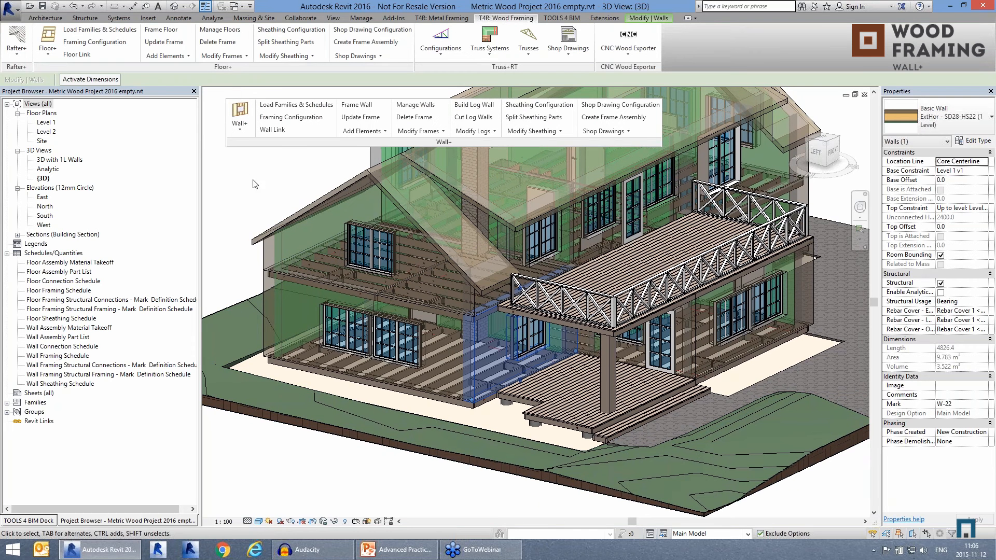
Step: Open the Wall Link configurations and review the framing layer and framing configuration options for the Wood Main Frame layer
{"action": "left_click", "coordinate": [272, 130]}
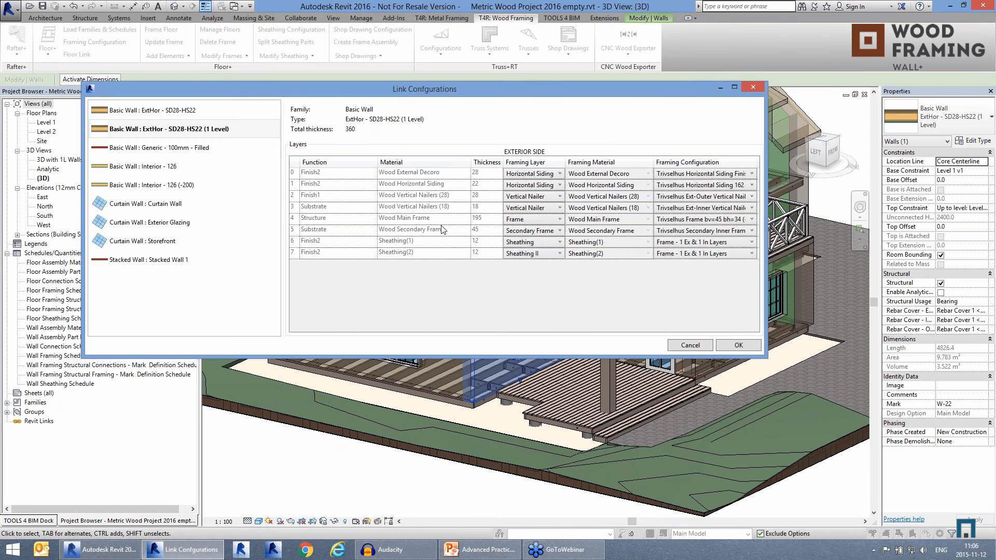
{"action": "left_click_drag", "start_coordinate": [518, 86], "coordinate": [518, 156]}
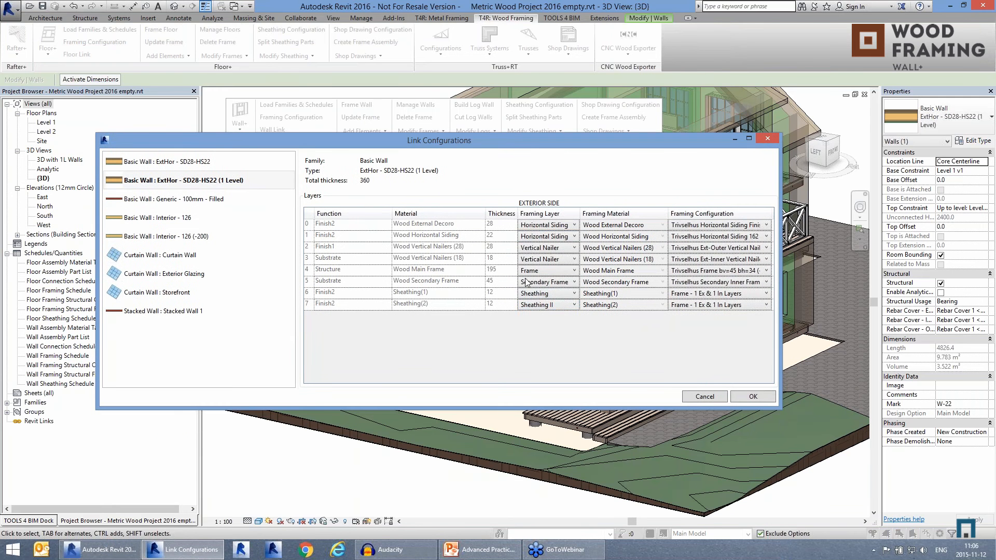
{"action": "left_click", "coordinate": [537, 271]}
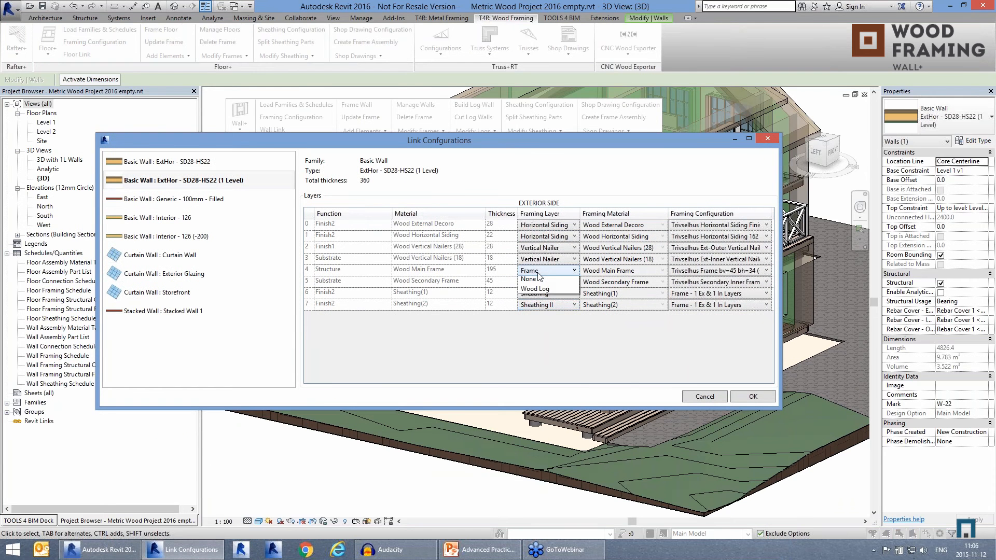
{"action": "left_click", "coordinate": [537, 273]}
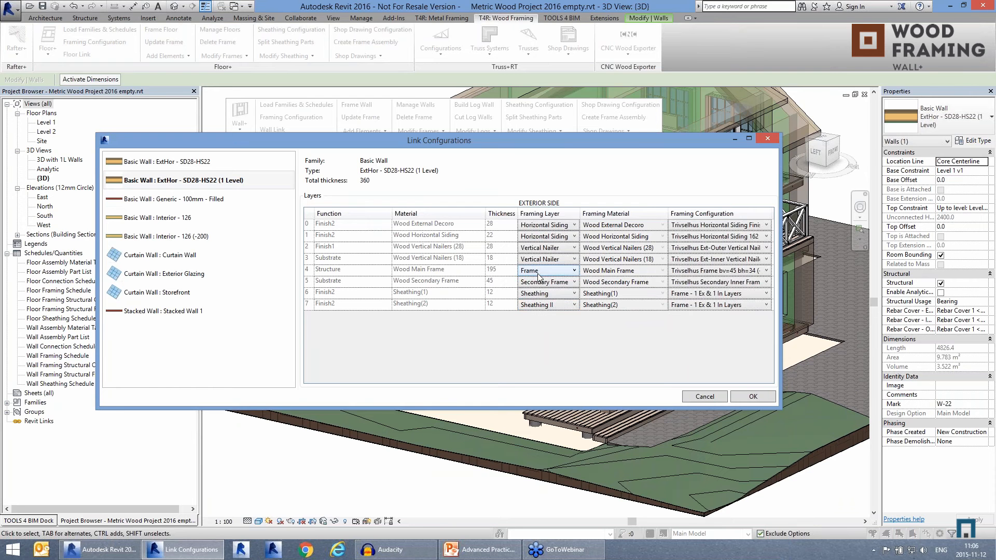
{"action": "left_click", "coordinate": [691, 272]}
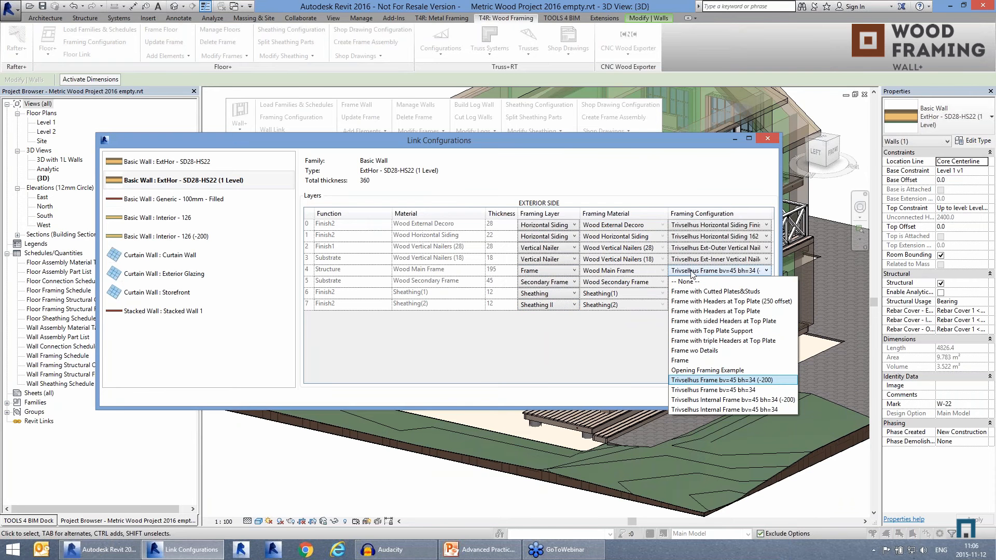
{"action": "left_click", "coordinate": [692, 272]}
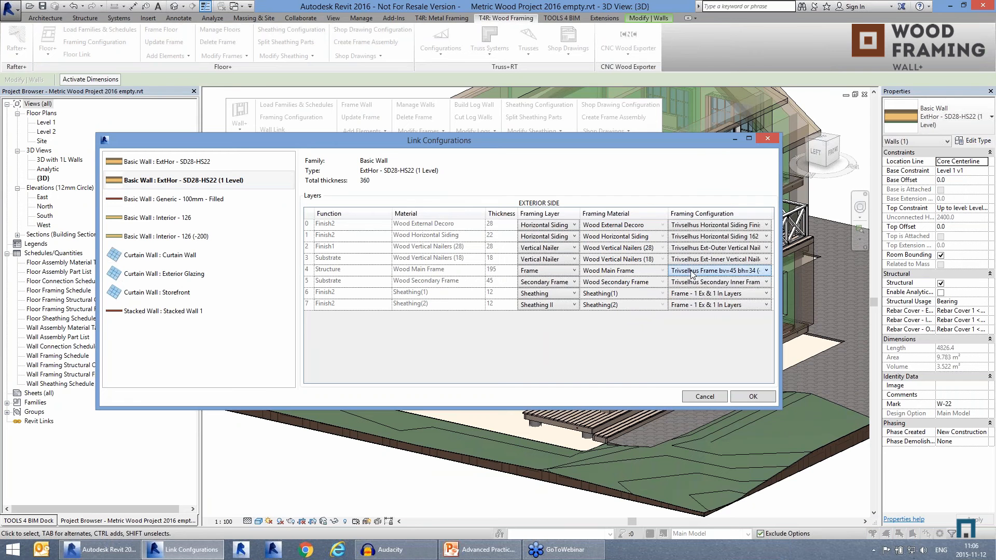
Step: Review the framing layer options for Wood Vertical Nailers (18) and the configuration options for Sheathing(1), and accept the link configurations
{"action": "left_click", "coordinate": [540, 260]}
{"action": "left_click", "coordinate": [541, 259]}
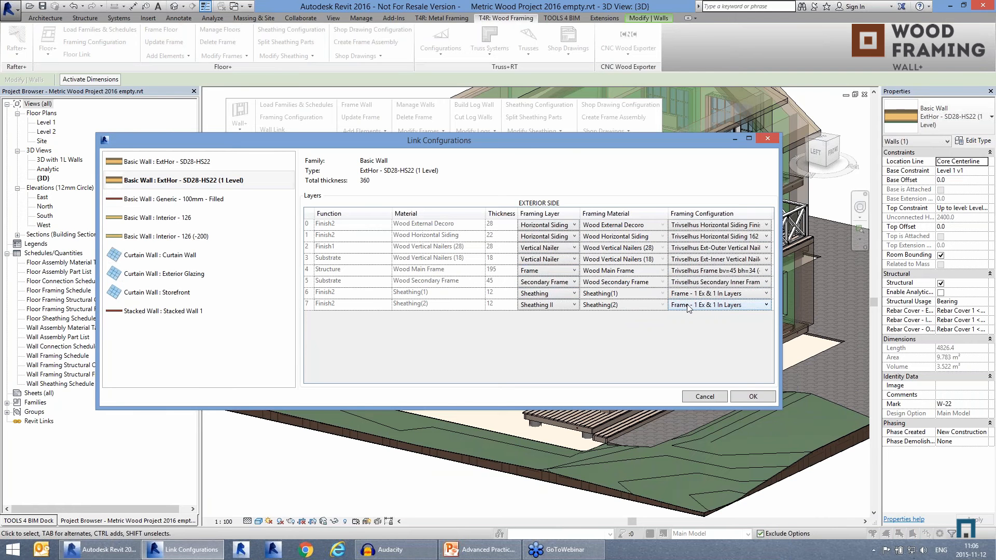
{"action": "left_click", "coordinate": [702, 292]}
{"action": "left_click", "coordinate": [702, 292]}
{"action": "left_click", "coordinate": [753, 397]}
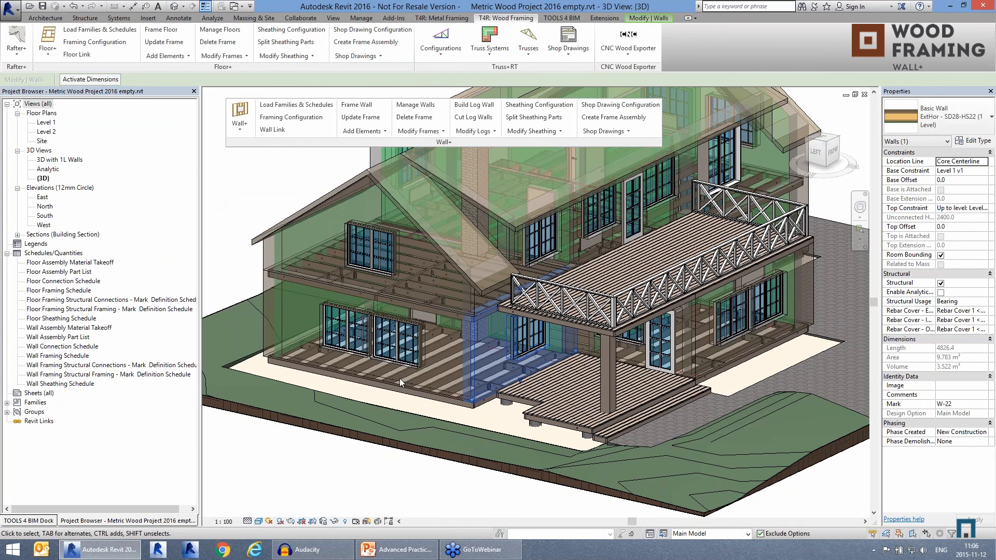
Step: Add the adjacent ground-floor wall and the gable wall above it to the selection and frame all three walls
{"action": "middle_click_drag", "start_coordinate": [368, 382], "coordinate": [425, 390], "text": "ctrl"}
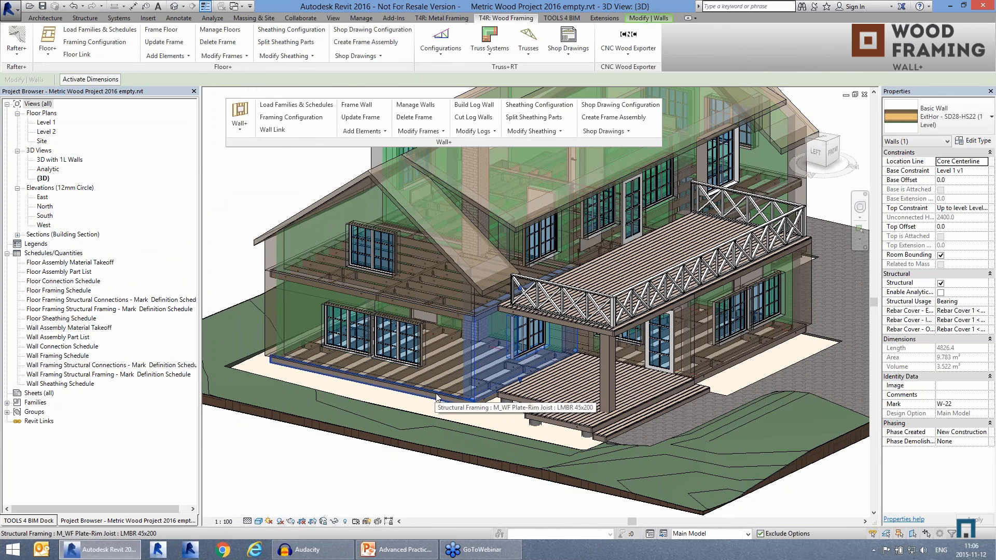
{"action": "left_click", "coordinate": [282, 318], "text": "ctrl"}
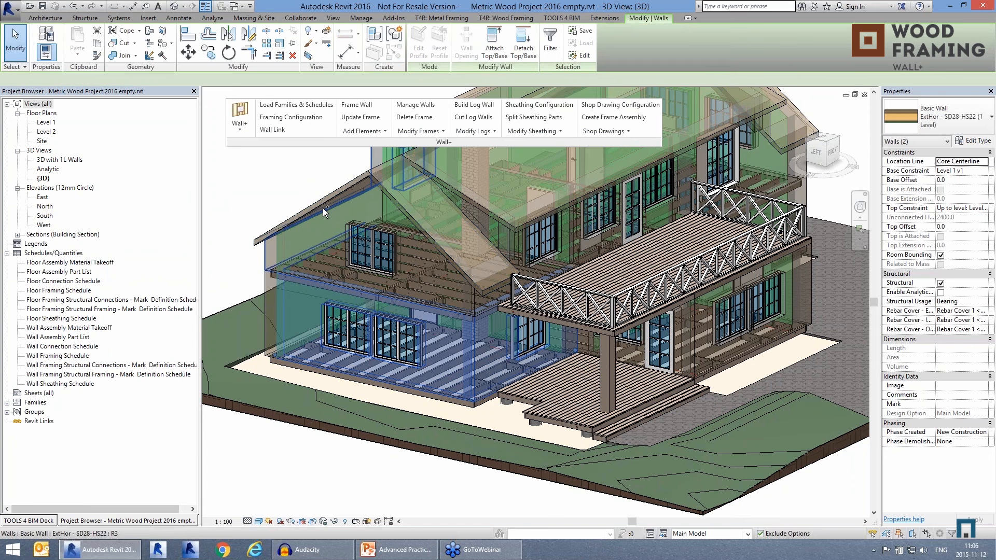
{"action": "left_click", "coordinate": [357, 185], "text": "ctrl"}
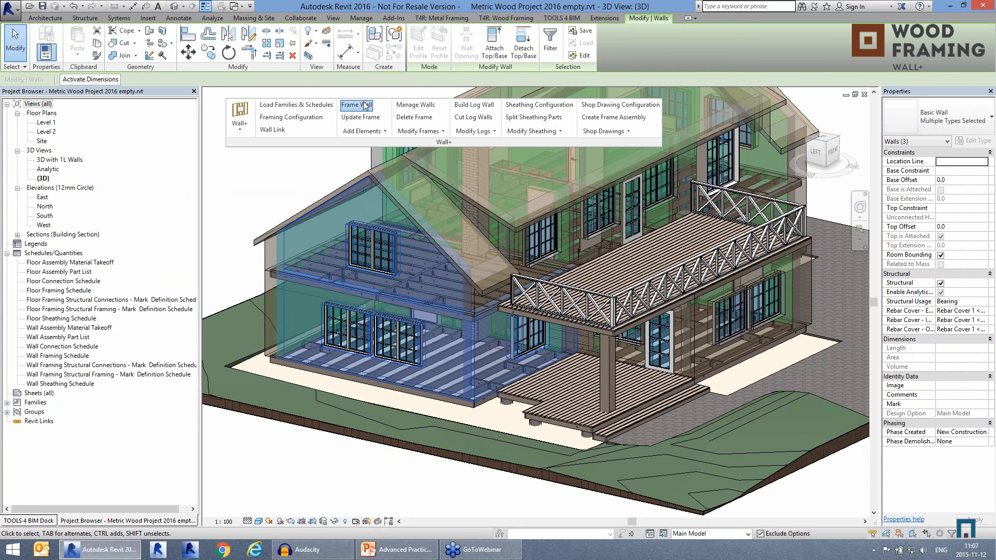
{"action": "left_click", "coordinate": [365, 105]}
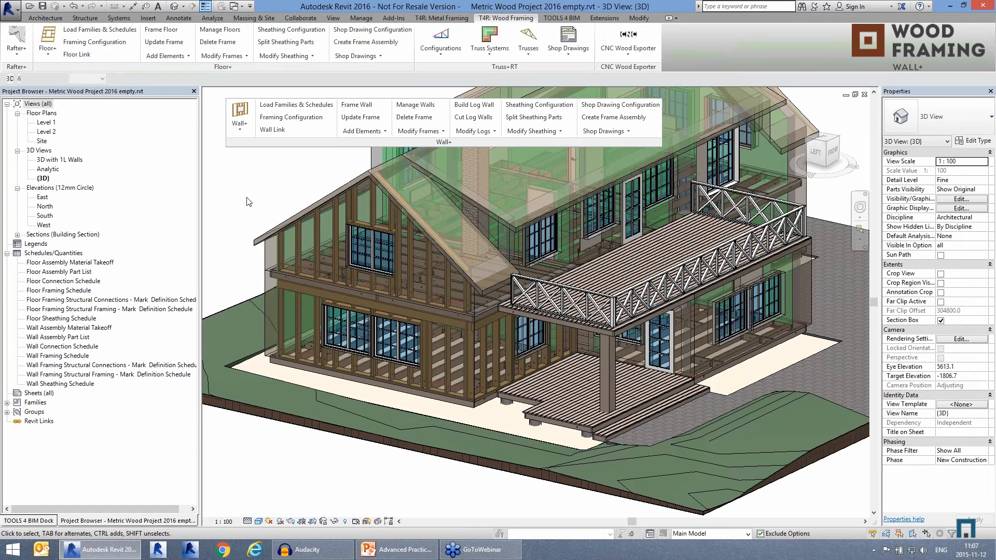
Step: Examine the generated wall framing in the 3D view and in the Level 1 floor plan, around the corner and windows
{"action": "scroll", "coordinate": [401, 372], "scroll_direction": "up", "scroll_amount": 3}
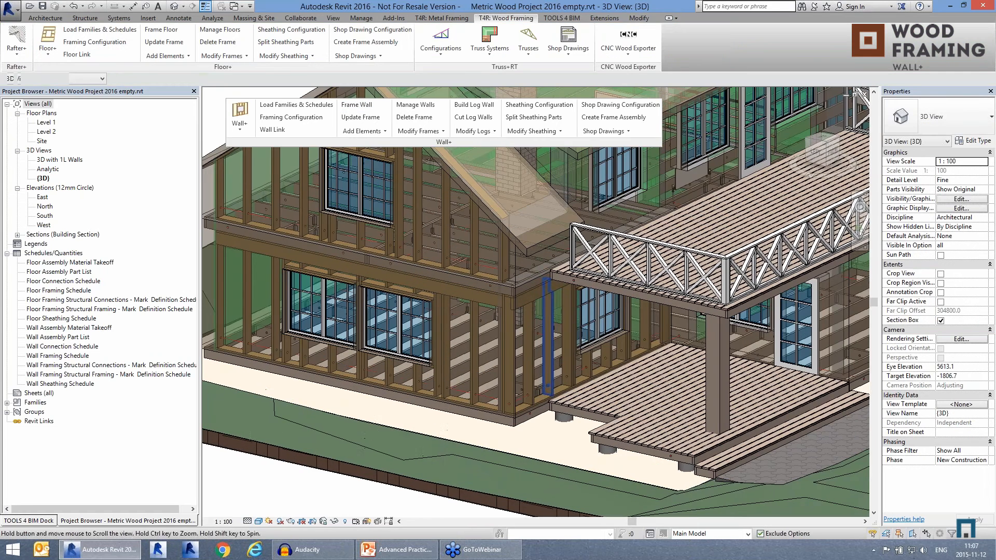
{"action": "double_click", "coordinate": [46, 123]}
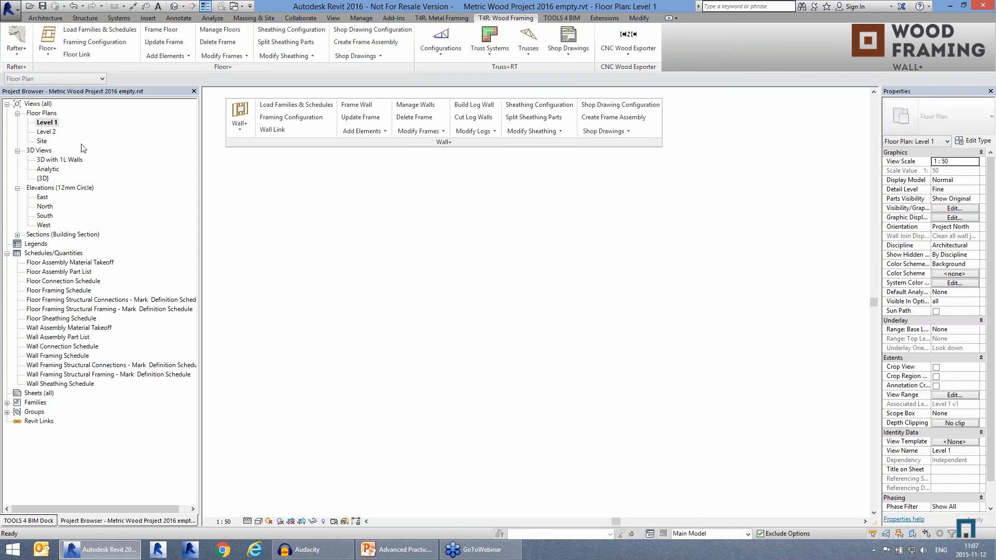
{"action": "scroll", "coordinate": [418, 299], "scroll_direction": "up", "scroll_amount": 5}
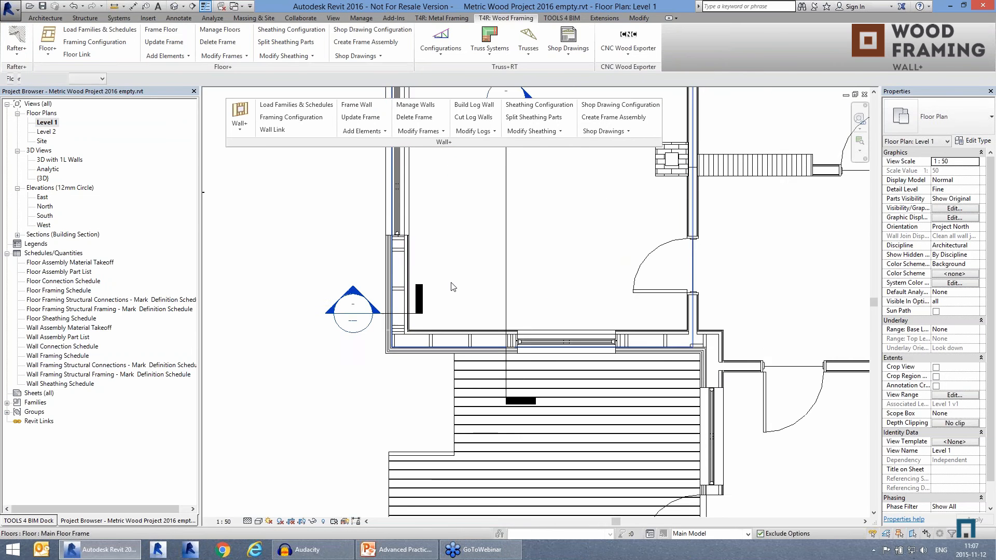
{"action": "scroll", "coordinate": [445, 271], "scroll_direction": "up", "scroll_amount": 4}
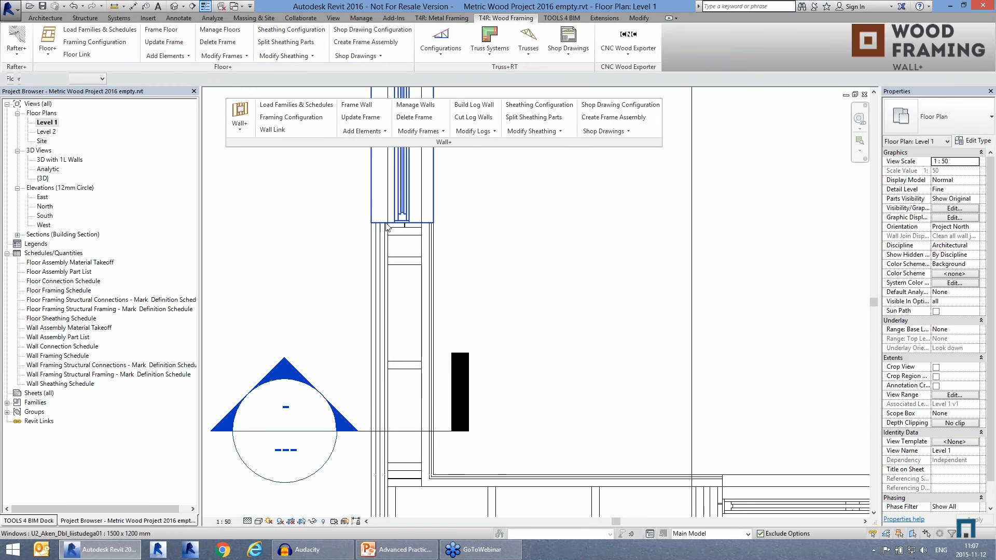
{"action": "scroll", "coordinate": [385, 228], "scroll_direction": "down", "scroll_amount": 1}
{"action": "scroll", "coordinate": [385, 229], "scroll_direction": "down", "scroll_amount": 1}
{"action": "middle_click_drag", "start_coordinate": [468, 206], "coordinate": [458, 466]}
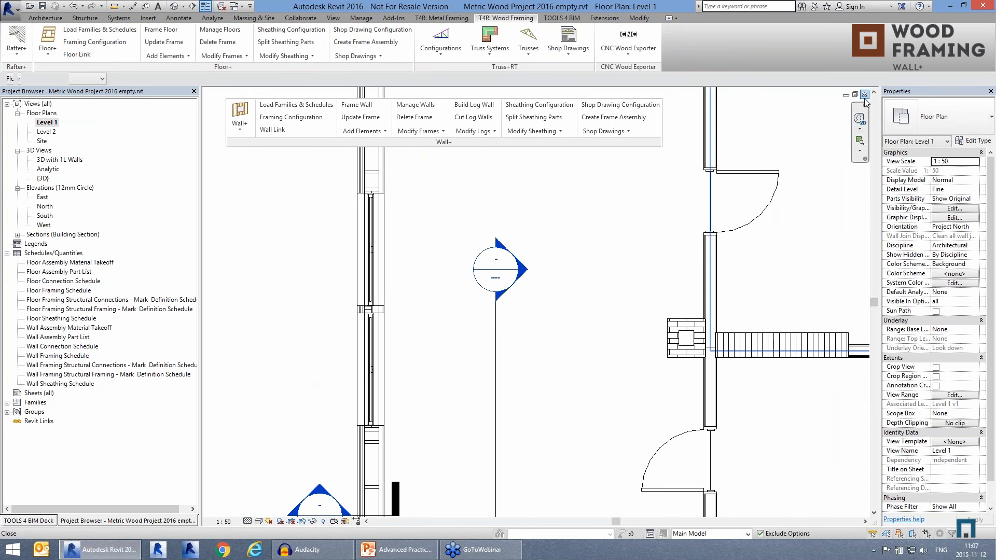
Step: Close the Level 1 floor plan and examine the generated framing around the gable window in the 3D view
{"action": "left_click", "coordinate": [865, 94]}
{"action": "scroll", "coordinate": [534, 371], "scroll_direction": "up", "scroll_amount": 2}
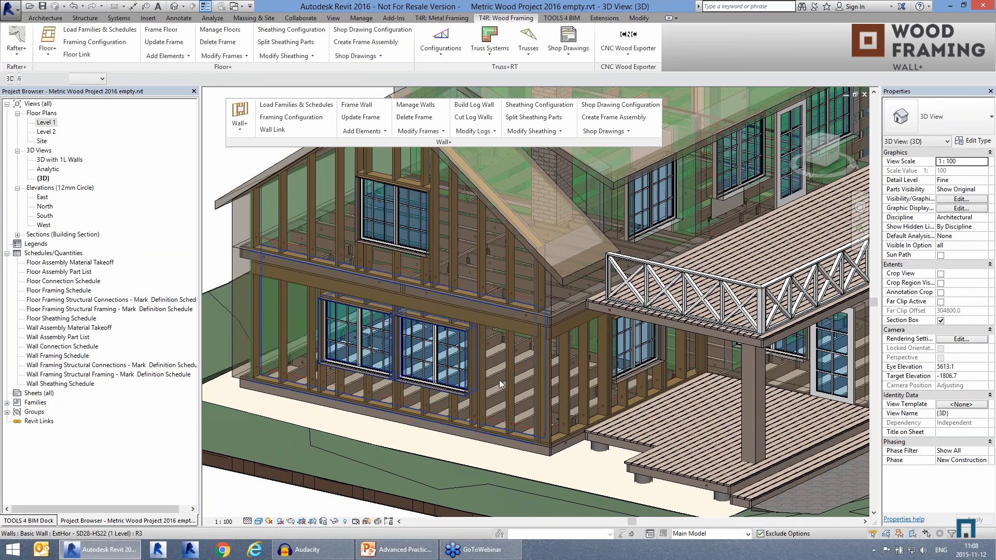
{"action": "scroll", "coordinate": [361, 185], "scroll_direction": "up", "scroll_amount": 4}
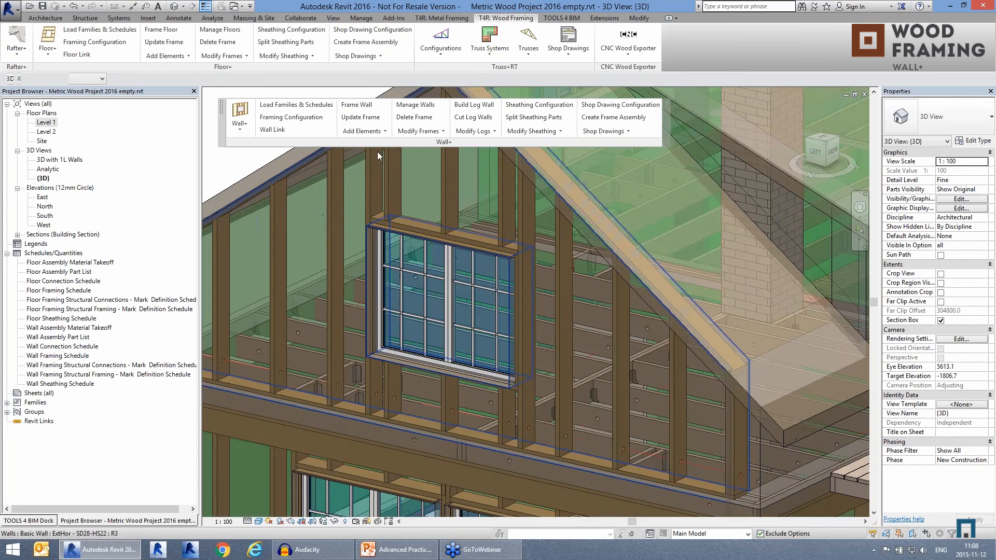
{"action": "scroll", "coordinate": [333, 260], "scroll_direction": "down", "scroll_amount": 2}
{"action": "middle_click_drag", "start_coordinate": [527, 349], "coordinate": [535, 376], "text": "shift"}
{"action": "scroll", "coordinate": [402, 232], "scroll_direction": "down", "scroll_amount": 2}
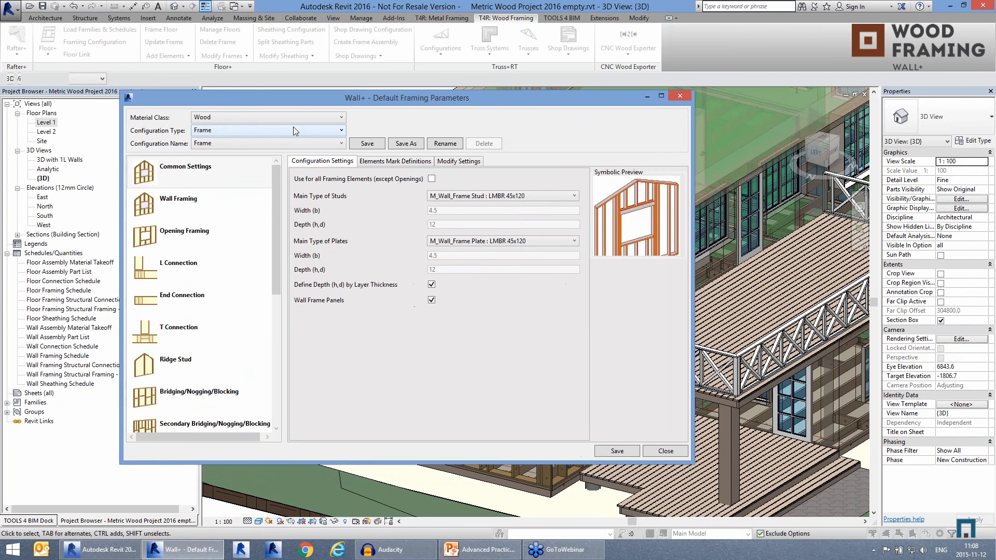
Step: Browse the wood framing configuration types, including Vertical Nailer, and display the common settings of the Frame configuration Frame with Cutted Plates&Studs
{"action": "left_click", "coordinate": [285, 130]}
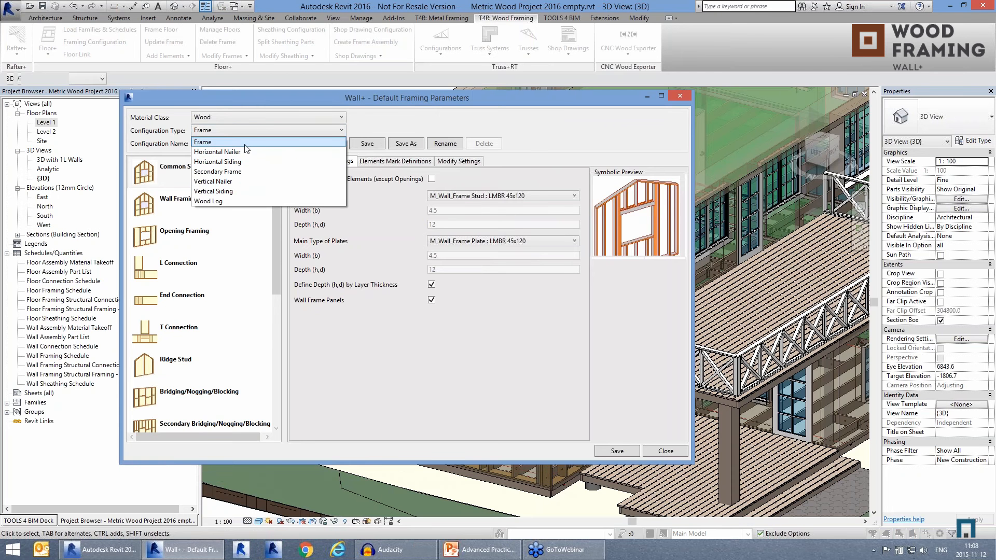
{"action": "left_click", "coordinate": [242, 180]}
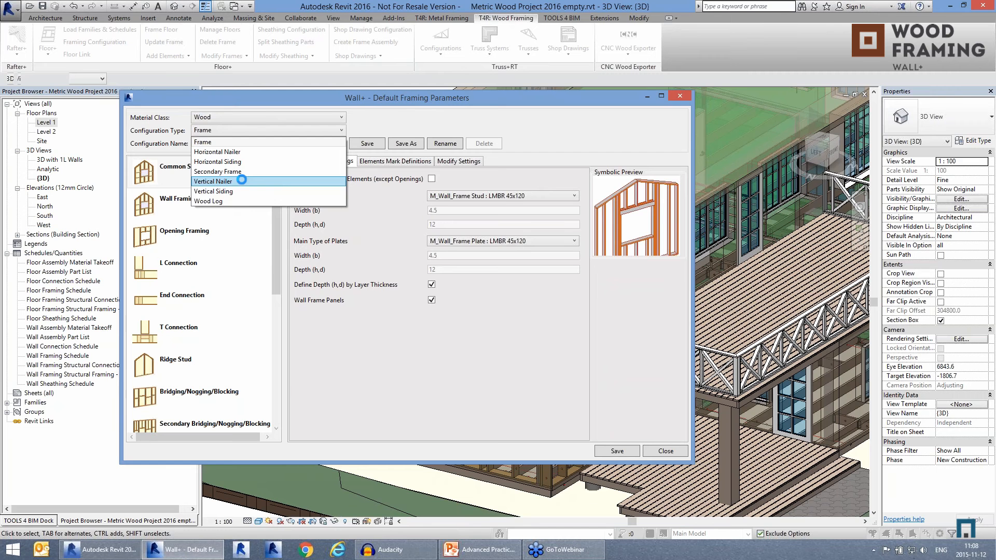
{"action": "left_click", "coordinate": [249, 130]}
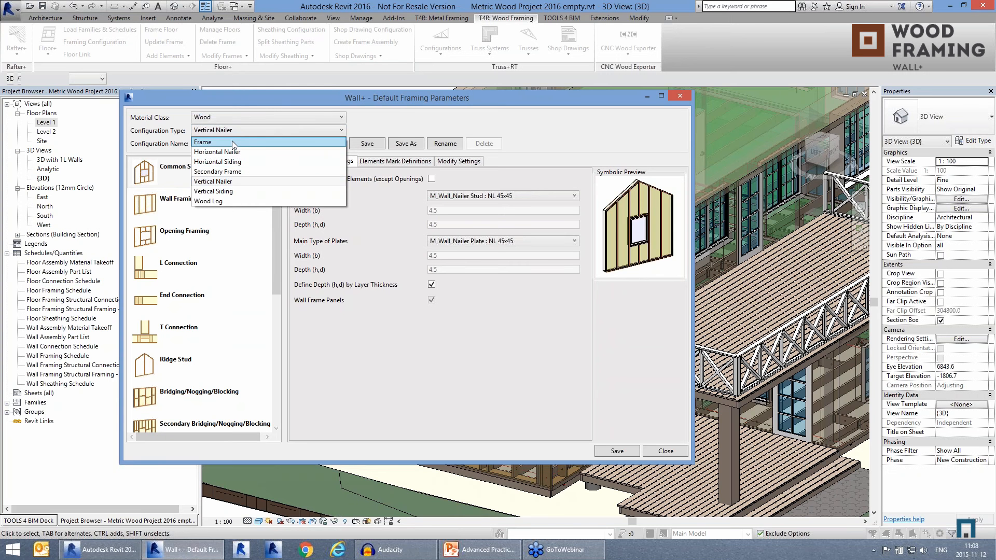
{"action": "left_click", "coordinate": [232, 142]}
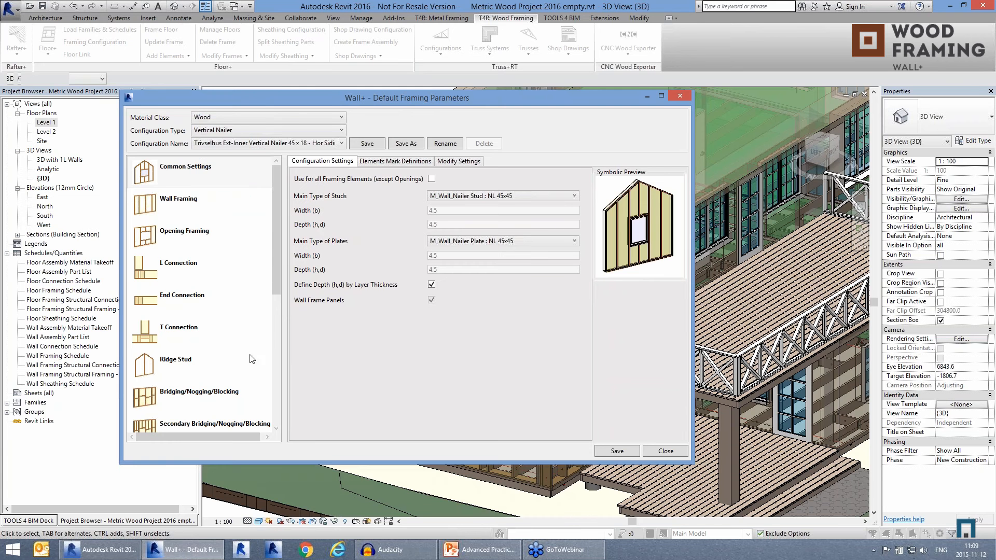
{"action": "left_click", "coordinate": [203, 175]}
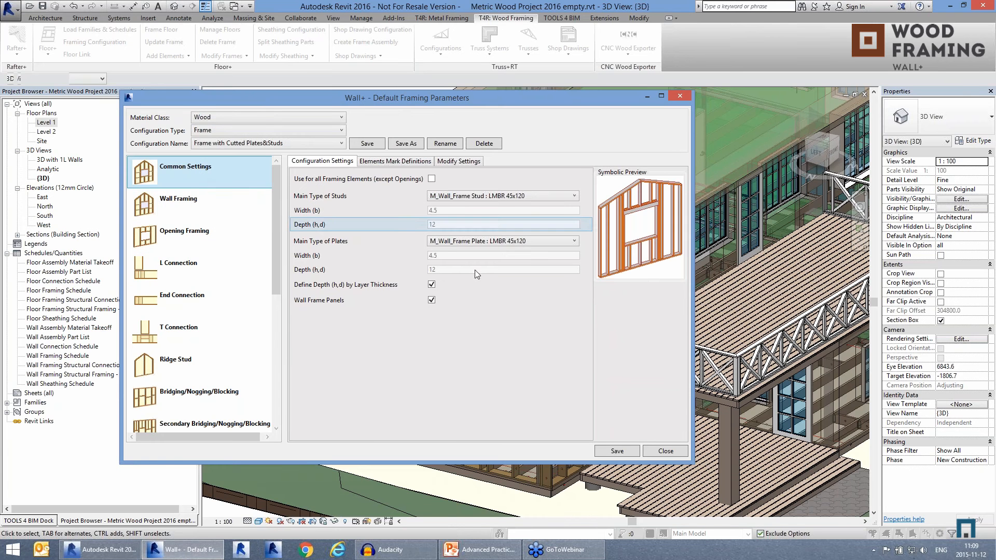
Step: Review the family types available for the main plates and main studs without changing them
{"action": "left_click", "coordinate": [477, 242]}
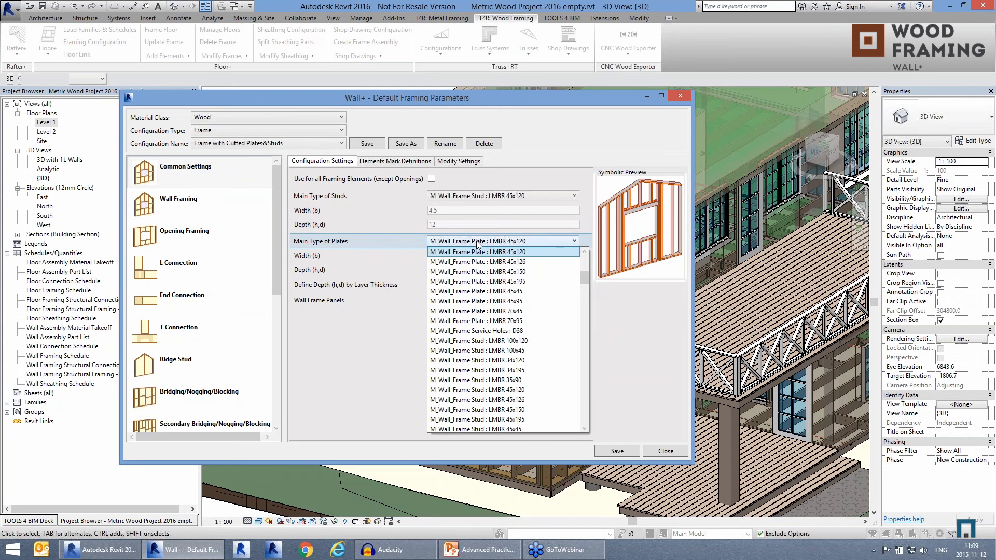
{"action": "left_click", "coordinate": [477, 243]}
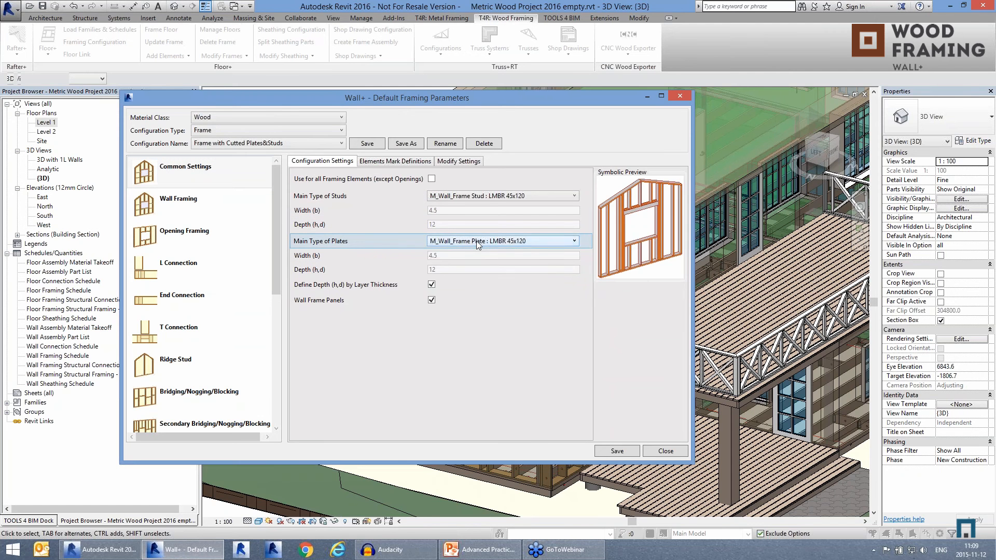
{"action": "left_click", "coordinate": [453, 198]}
{"action": "left_click", "coordinate": [456, 197]}
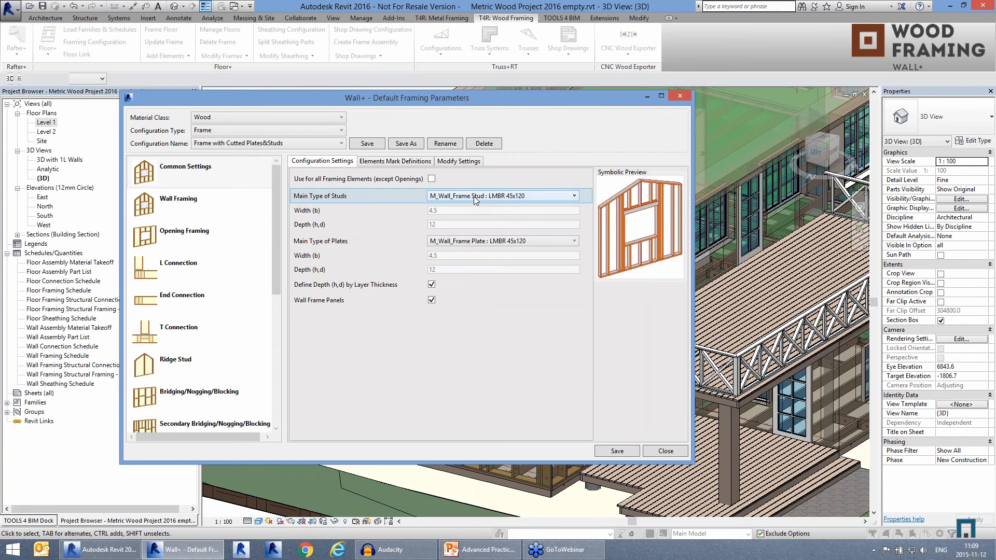
Step: Examine the element mark definitions and symbolic previews for members such as the brace, header, sill plate, bottom trimmer and king stud
{"action": "left_click", "coordinate": [393, 162]}
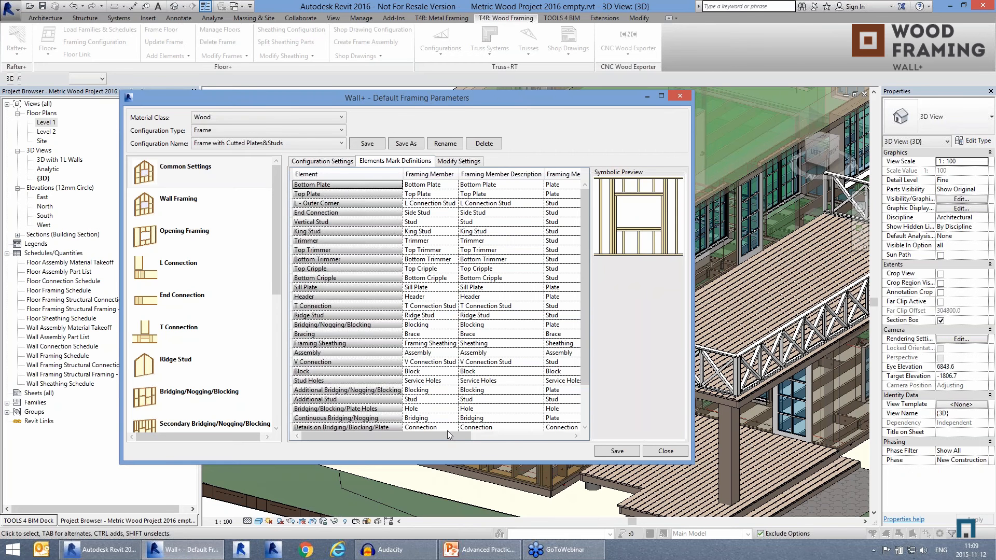
{"action": "mouse_move", "coordinate": [445, 437]}
{"action": "left_mouse_down"}
{"action": "mouse_move", "coordinate": [554, 431]}
{"action": "mouse_move", "coordinate": [441, 436]}
{"action": "left_mouse_up"}
{"action": "left_click", "coordinate": [498, 307]}
{"action": "left_click", "coordinate": [510, 284]}
{"action": "left_click", "coordinate": [524, 335]}
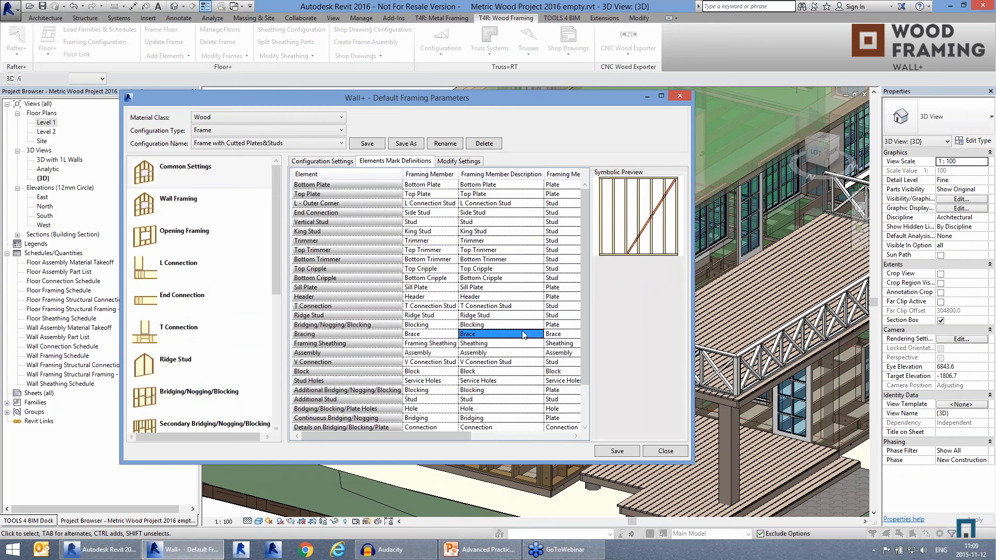
{"action": "left_click", "coordinate": [518, 283]}
{"action": "left_click", "coordinate": [501, 289]}
{"action": "left_click", "coordinate": [502, 299]}
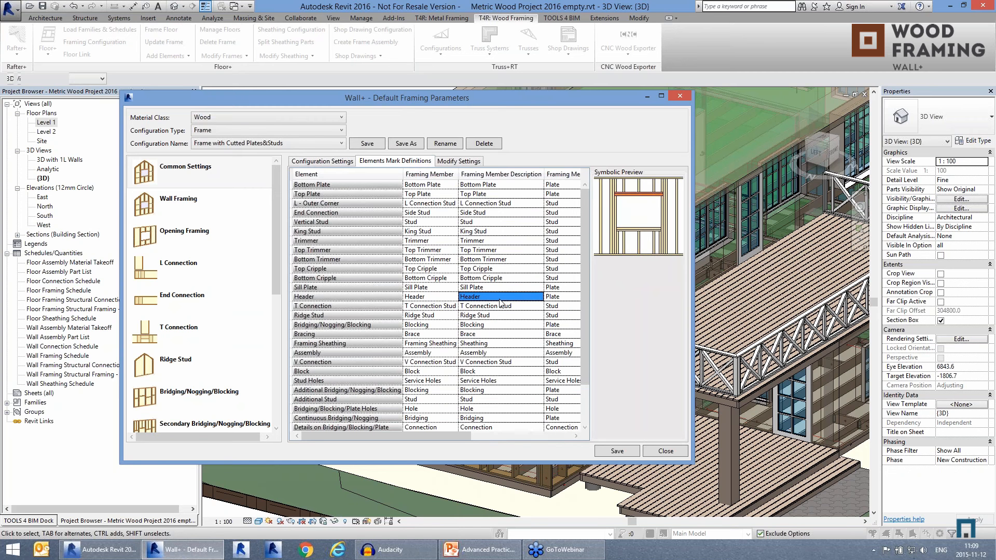
{"action": "left_click", "coordinate": [501, 297]}
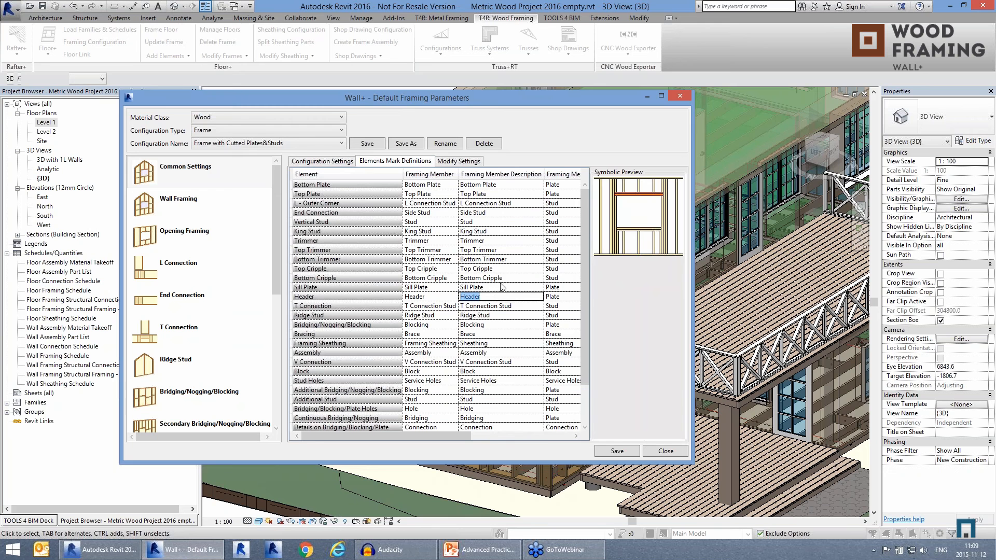
{"action": "left_click", "coordinate": [508, 288]}
{"action": "left_click", "coordinate": [512, 278]}
{"action": "left_click", "coordinate": [517, 260]}
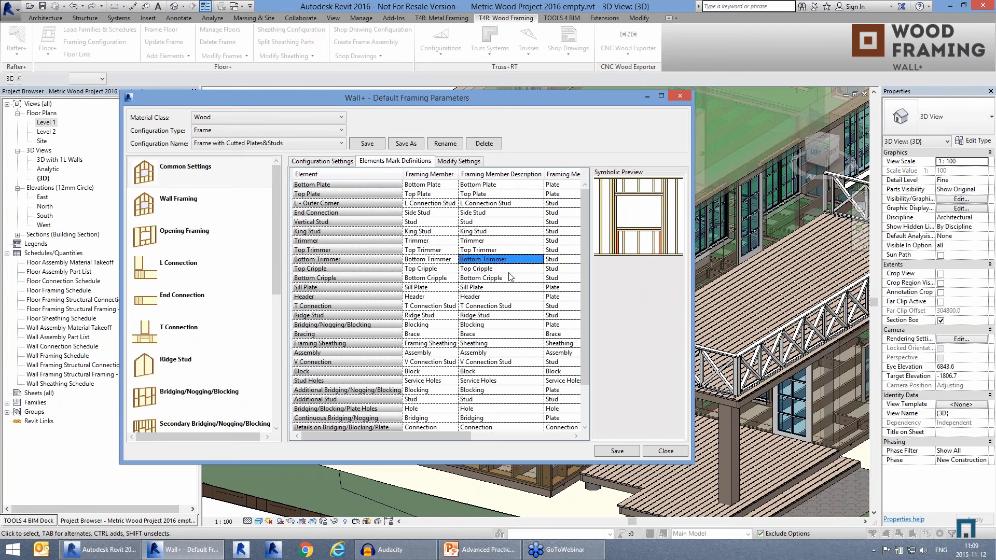
{"action": "left_click", "coordinate": [502, 233]}
{"action": "left_click", "coordinate": [501, 233]}
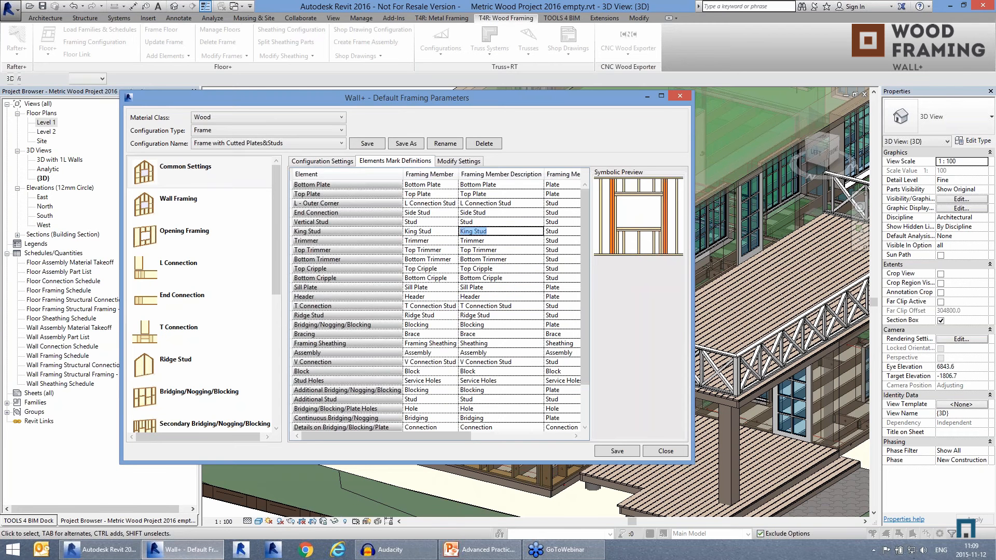
{"action": "left_click", "coordinate": [502, 241]}
{"action": "left_click", "coordinate": [502, 233]}
Step: Check the framing member marks assigned to the king stud, top trimmer and sill plate
{"action": "left_click_drag", "start_coordinate": [465, 442], "coordinate": [543, 441]}
{"action": "left_click", "coordinate": [467, 235]}
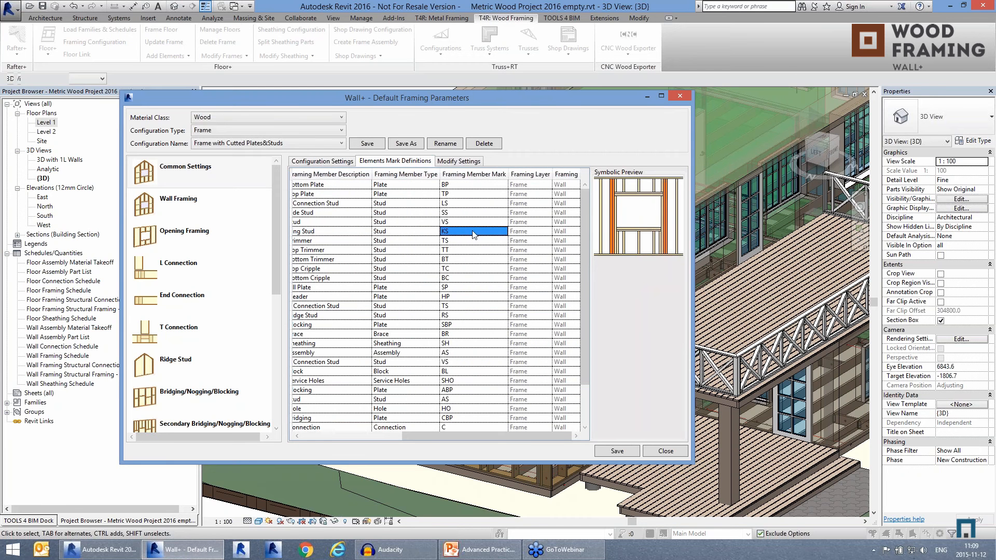
{"action": "left_click", "coordinate": [467, 235]}
{"action": "left_click", "coordinate": [475, 249]}
{"action": "left_click", "coordinate": [482, 287]}
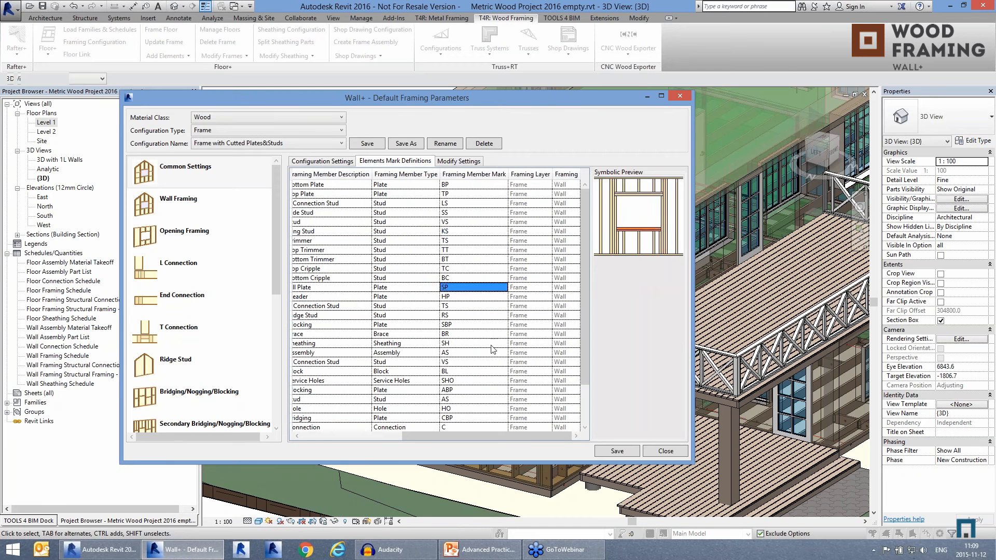
{"action": "left_click_drag", "start_coordinate": [490, 440], "coordinate": [386, 440]}
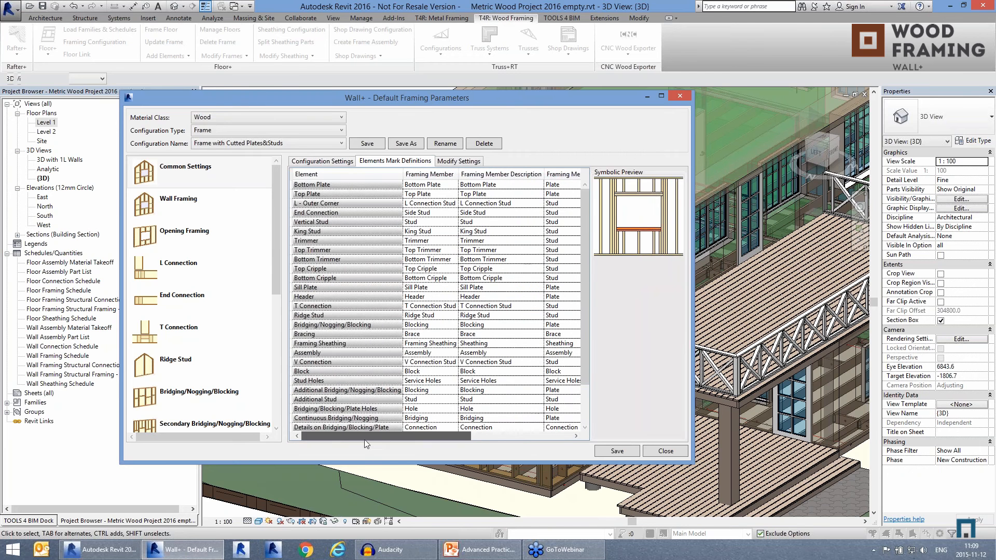
Step: Review the common modify settings and the wall framing settings for vertical studs, top plate, bottom plate and offsets
{"action": "left_click", "coordinate": [459, 162]}
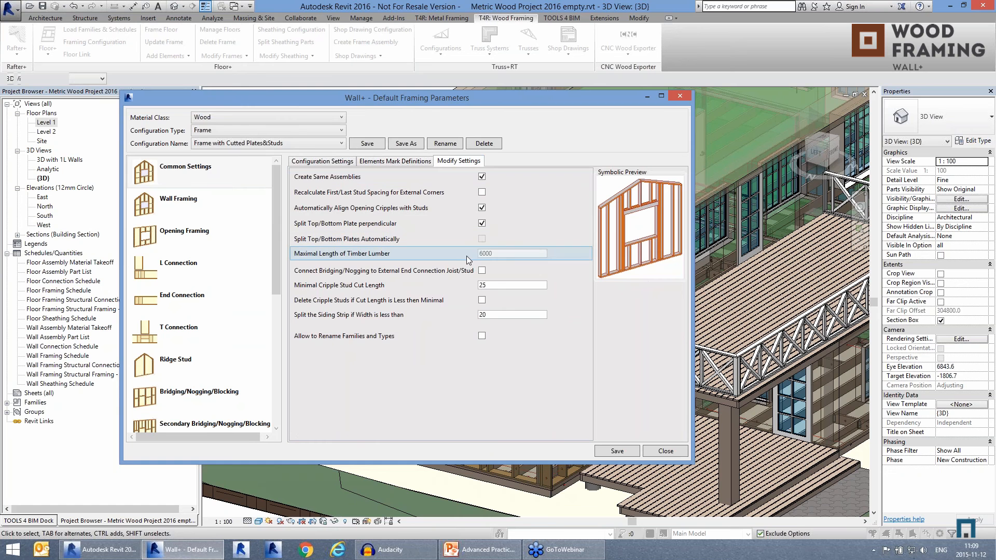
{"action": "left_click", "coordinate": [185, 207]}
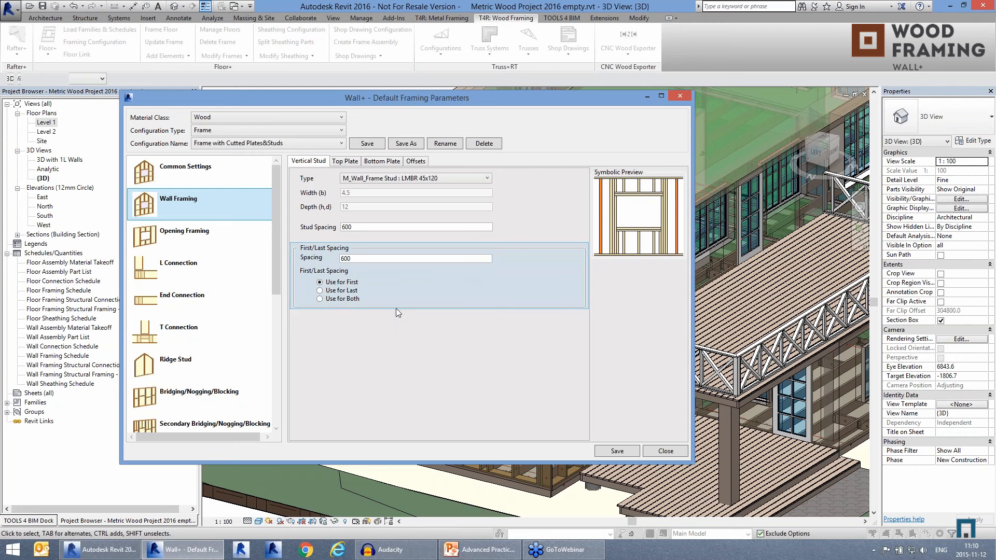
{"action": "left_click", "coordinate": [346, 164]}
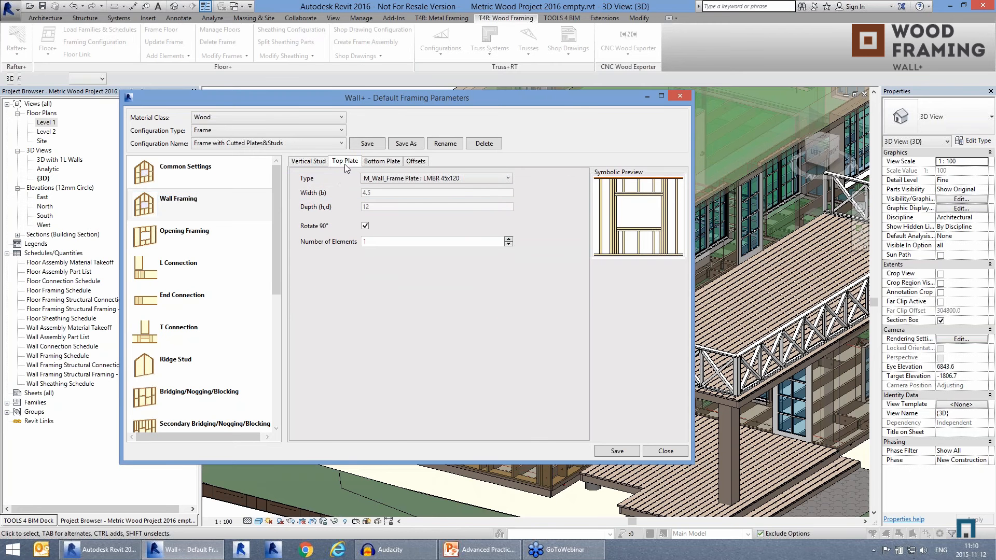
{"action": "left_click", "coordinate": [380, 162]}
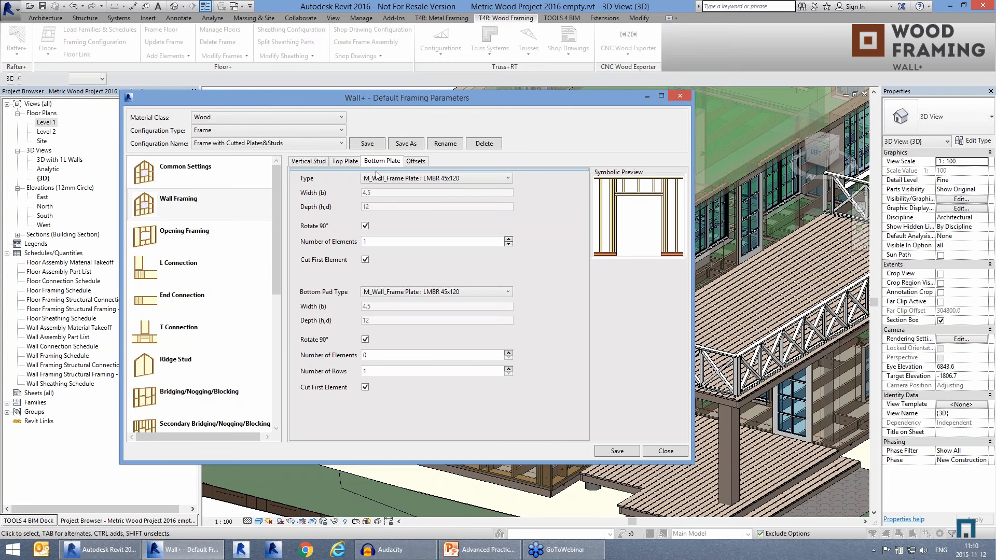
{"action": "left_click", "coordinate": [415, 162]}
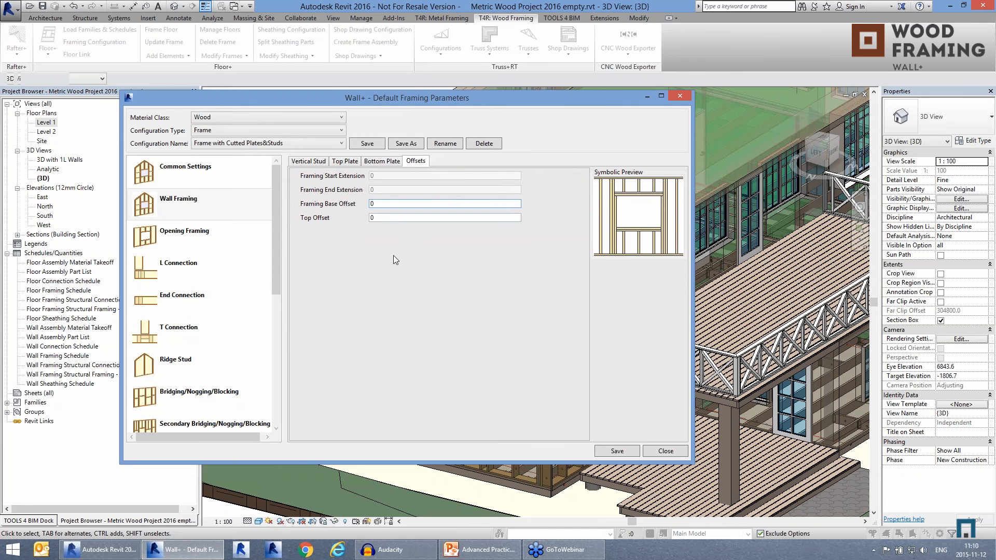
Step: Open the M_Window Bearing Framing configuration for window openings in structural walls
{"action": "left_click", "coordinate": [193, 239]}
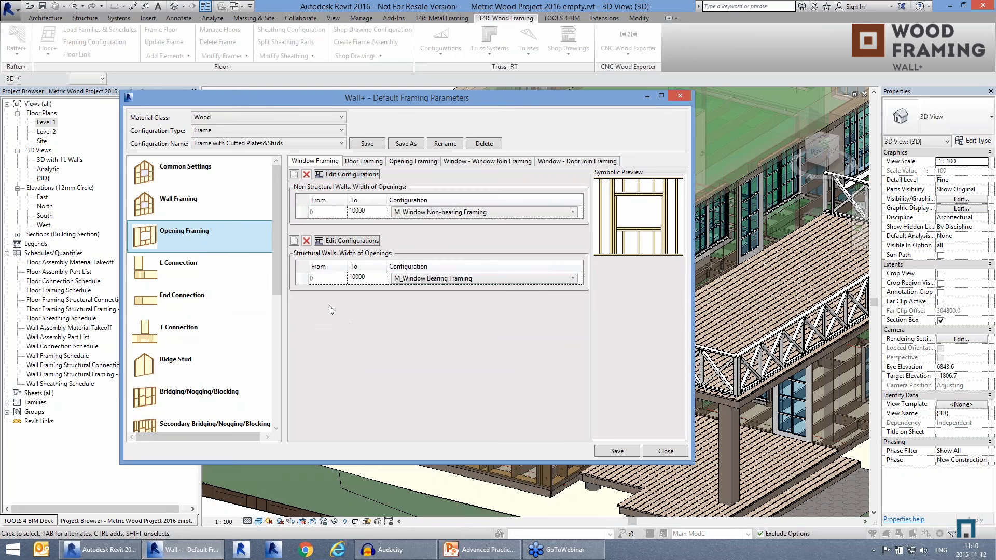
{"action": "left_click", "coordinate": [300, 280]}
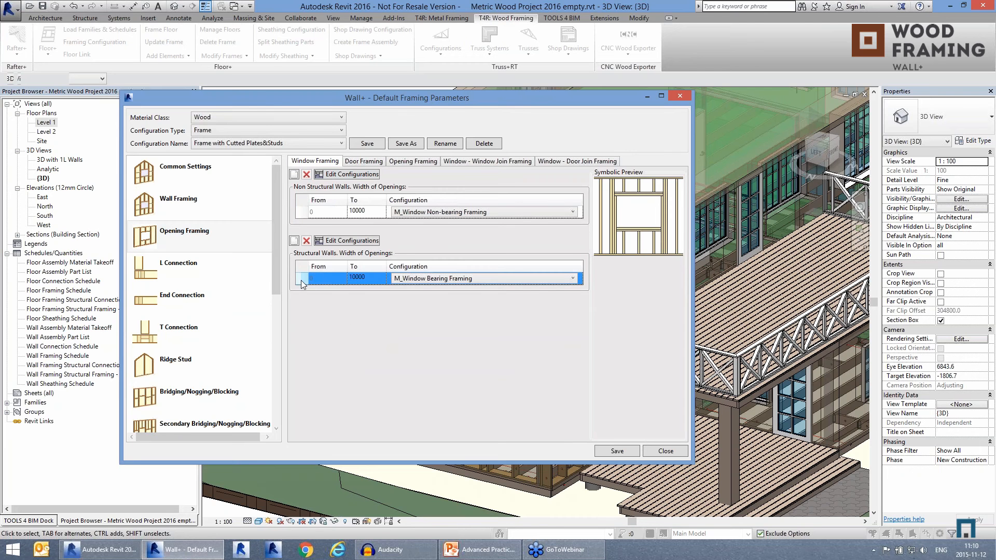
{"action": "left_click", "coordinate": [338, 243]}
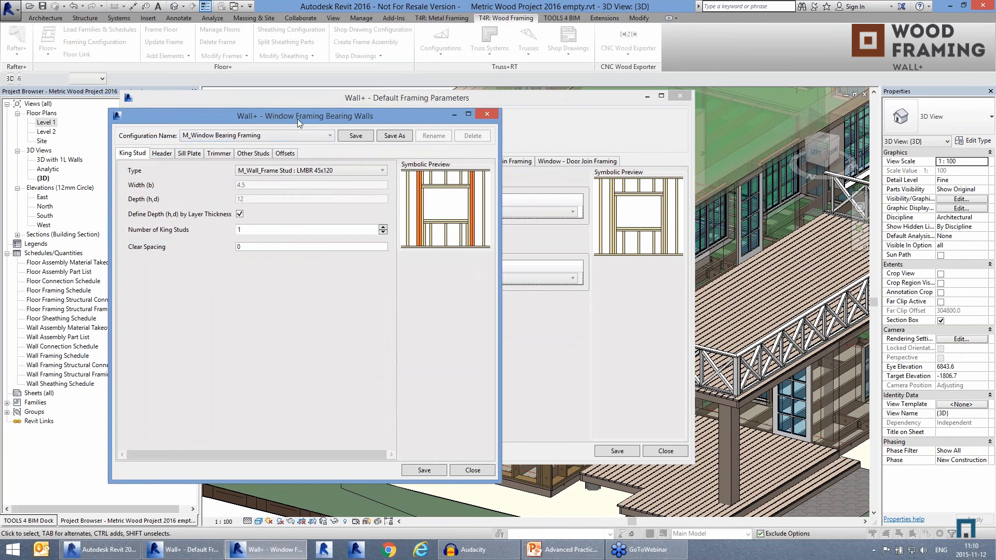
Step: Preview several header layouts, including 0H0V0H1Z and 0H2VS0H3Z, and set the window header to 3VS1H0V2H3Z
{"action": "left_click", "coordinate": [232, 147]}
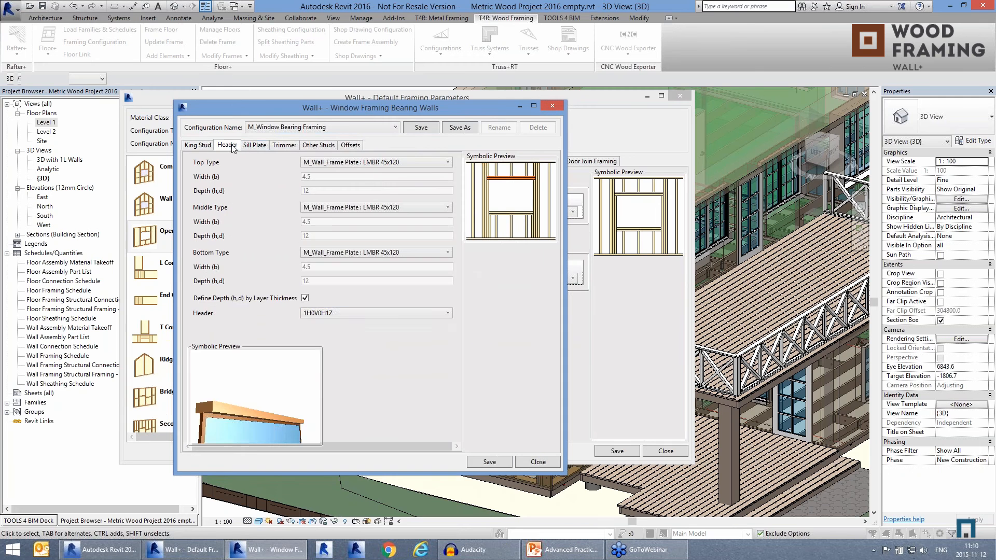
{"action": "left_click", "coordinate": [365, 312]}
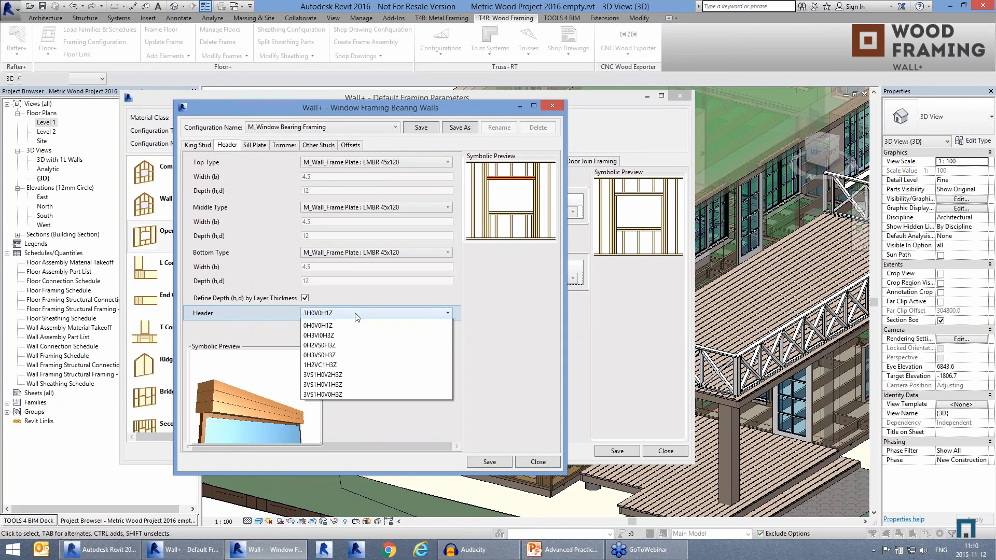
{"action": "left_click", "coordinate": [356, 400]}
{"action": "left_click", "coordinate": [358, 313]}
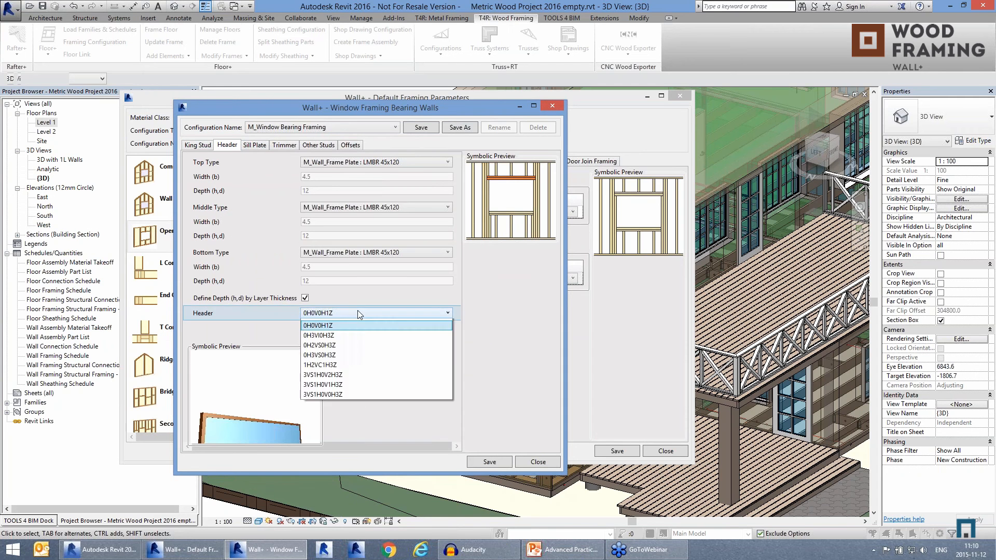
{"action": "left_click", "coordinate": [360, 417]}
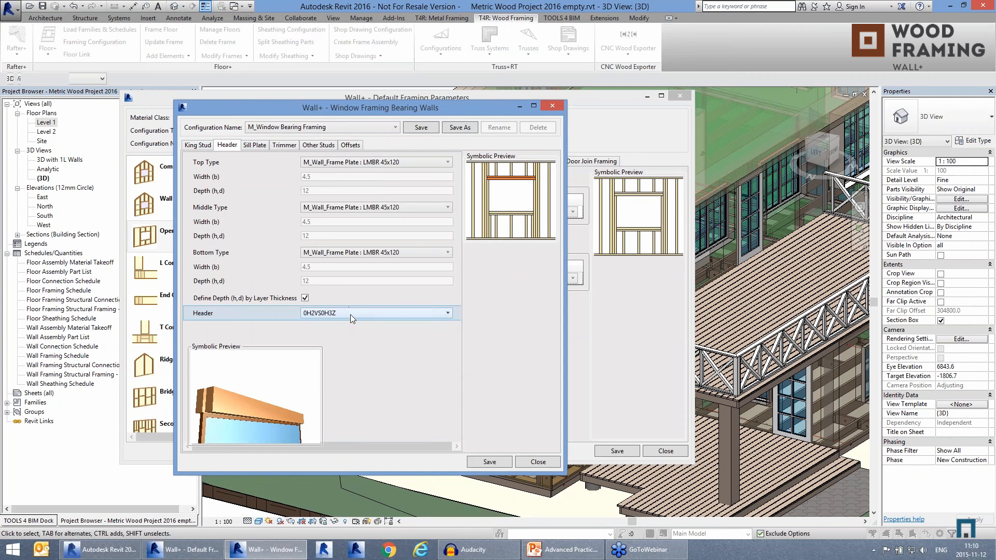
{"action": "left_click", "coordinate": [351, 314]}
{"action": "left_click", "coordinate": [358, 443]}
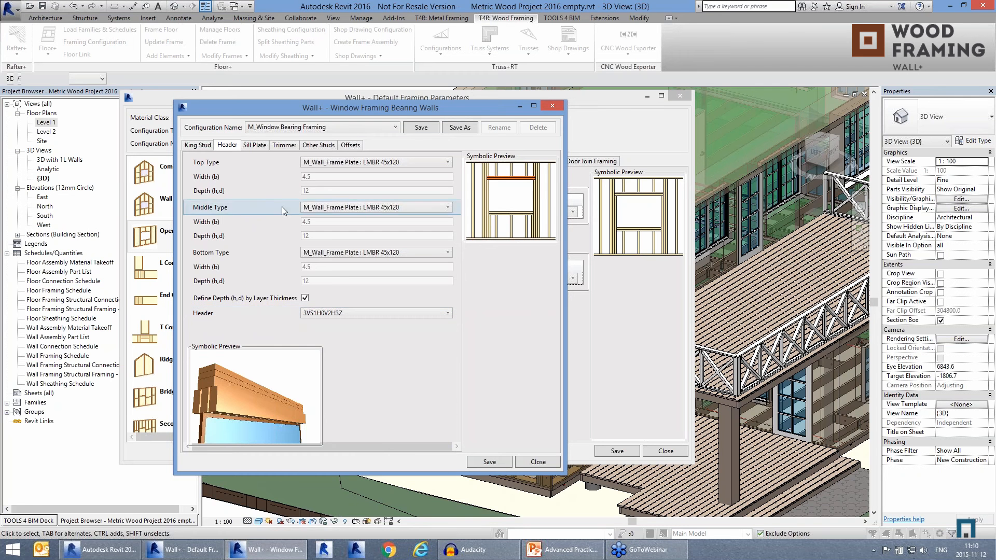
Step: Review the sill plate and trimmer options of the bearing-wall window framing
{"action": "left_click", "coordinate": [261, 146]}
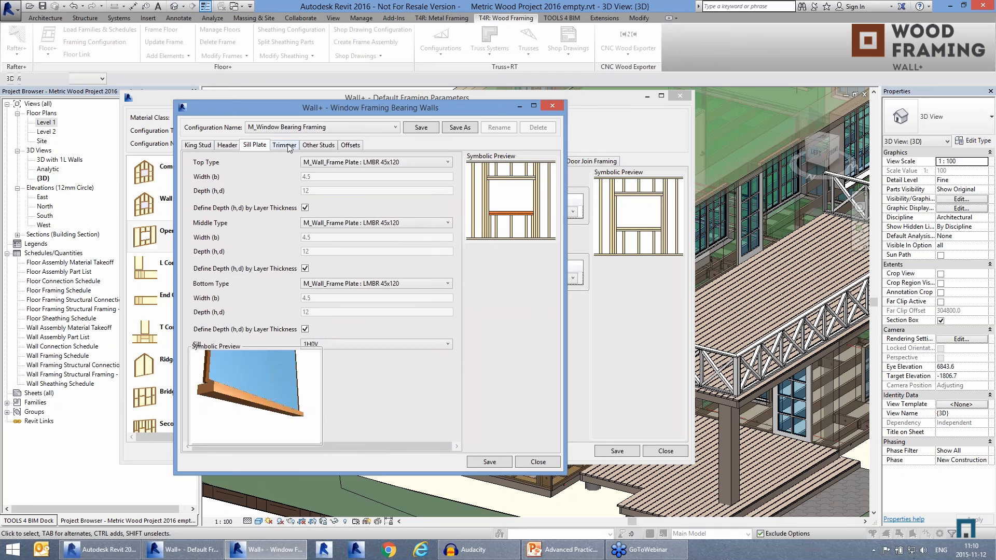
{"action": "left_click", "coordinate": [284, 145]}
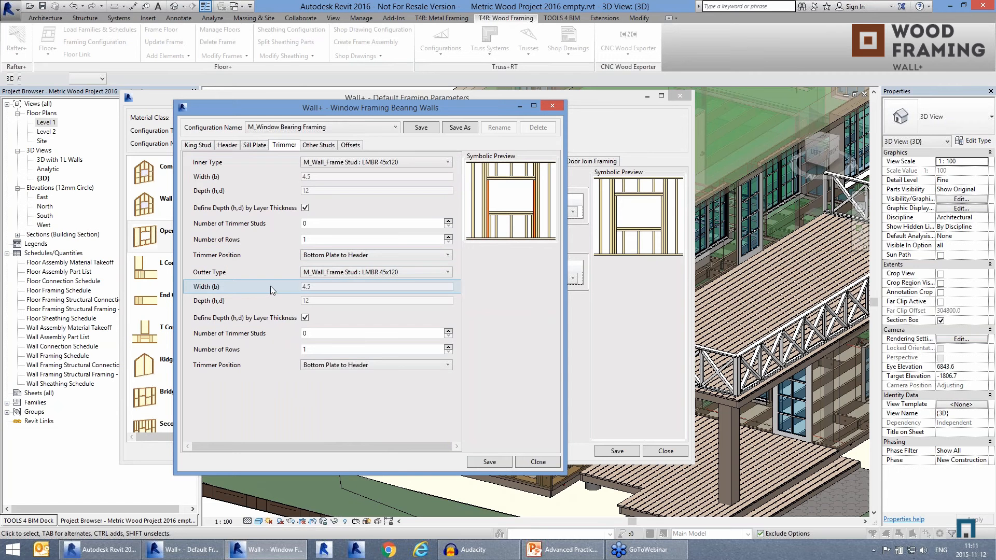
Step: Review the cripple stud spacing, opening offset and king stud settings of the bearing-wall window framing, and close the configuration
{"action": "left_click", "coordinate": [327, 145]}
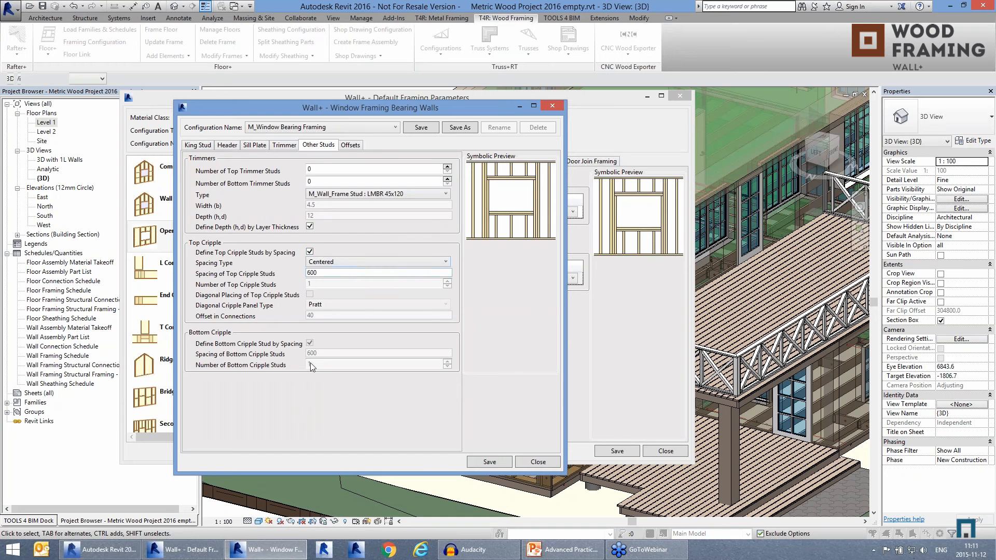
{"action": "left_click", "coordinate": [336, 261]}
{"action": "left_click", "coordinate": [340, 261]}
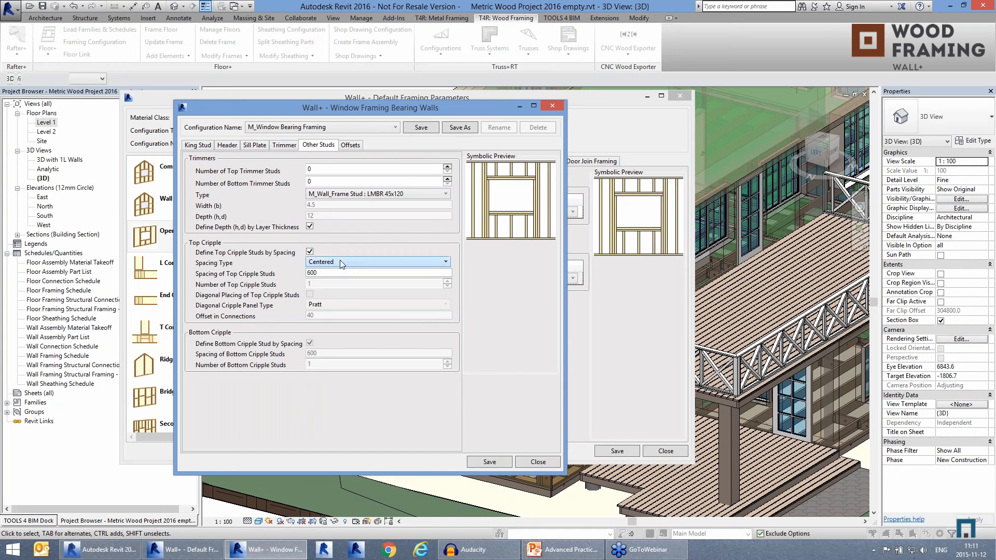
{"action": "left_click", "coordinate": [347, 273]}
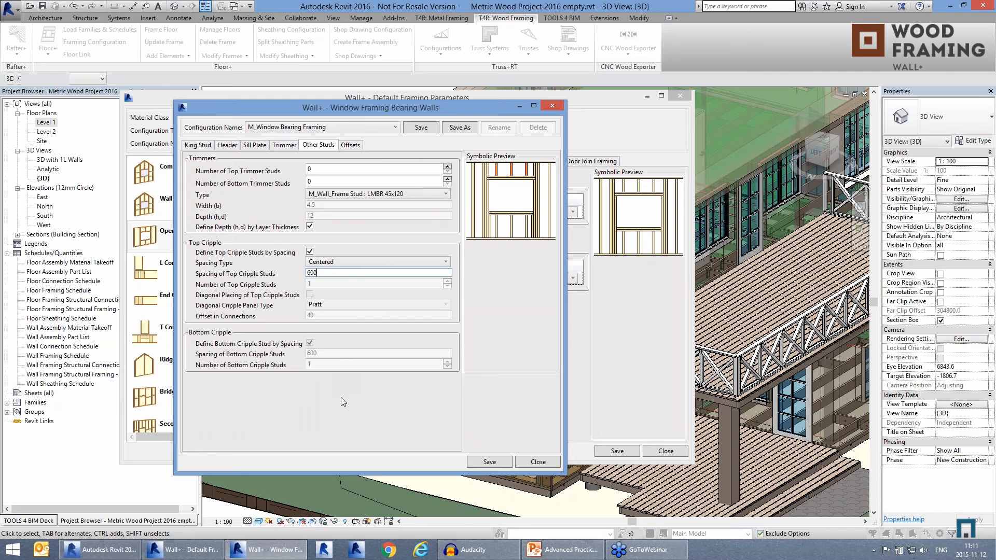
{"action": "left_click", "coordinate": [350, 148]}
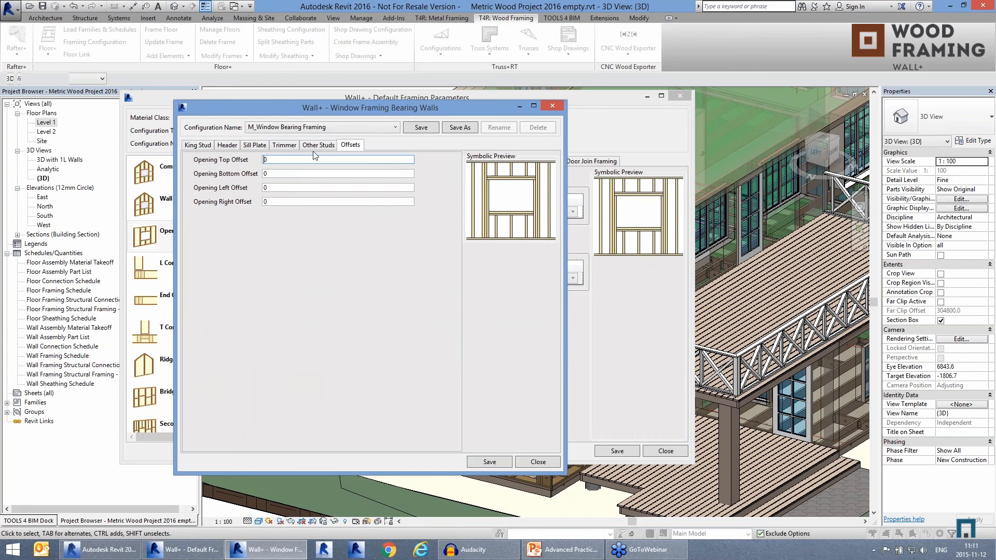
{"action": "left_click", "coordinate": [199, 147]}
{"action": "left_click", "coordinate": [546, 107]}
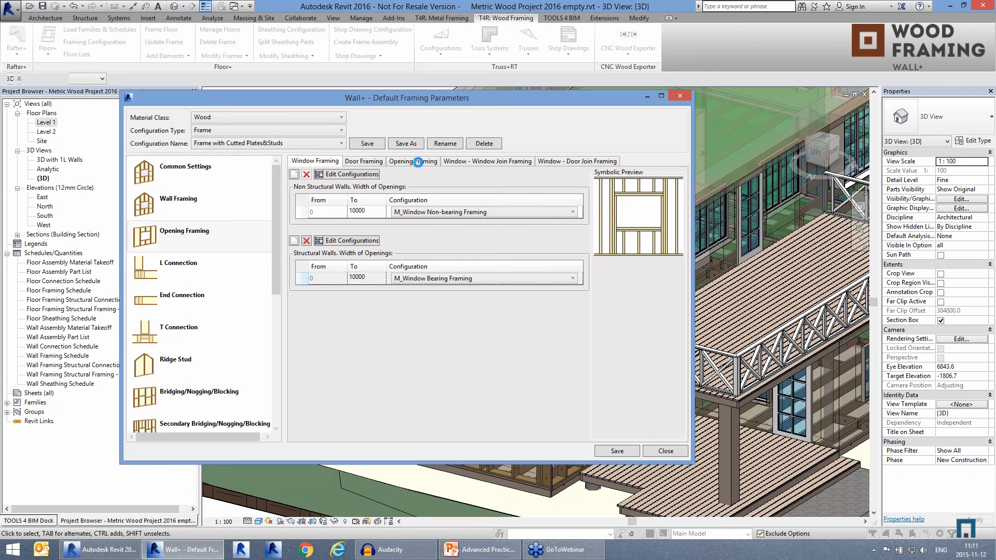
Step: Look through the opening, window-window join and window-door join framing configurations for structural and non-structural walls
{"action": "left_click", "coordinate": [418, 161]}
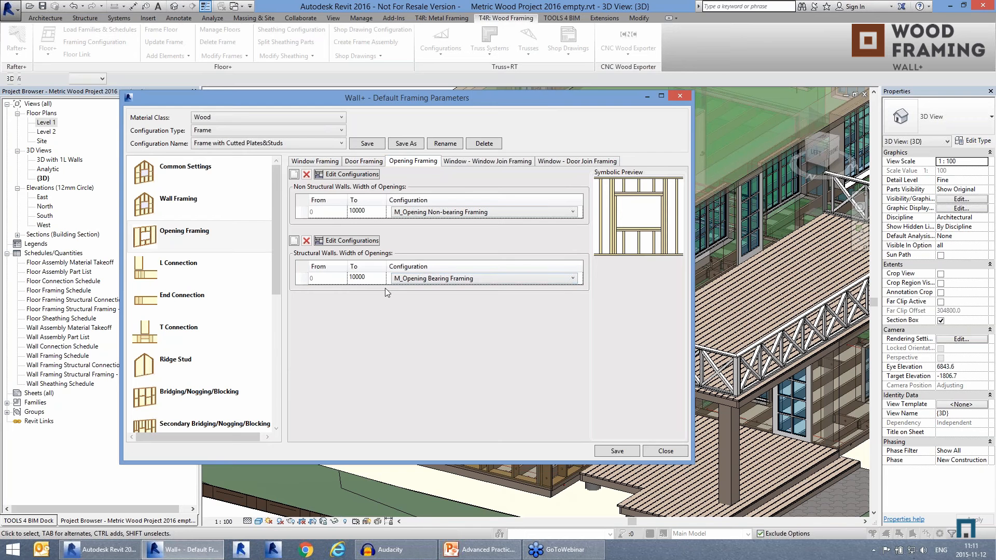
{"action": "left_click", "coordinate": [478, 161]}
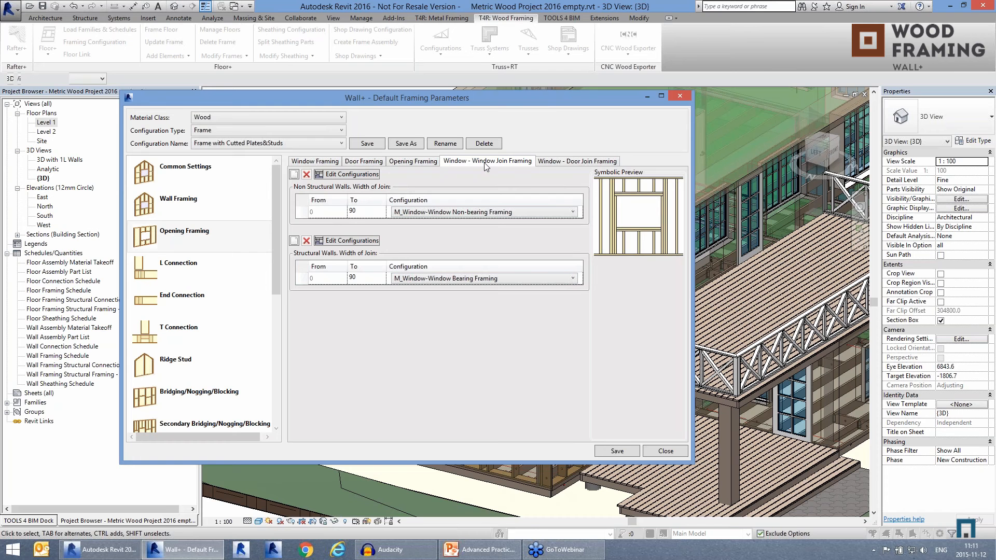
{"action": "left_click", "coordinate": [546, 165]}
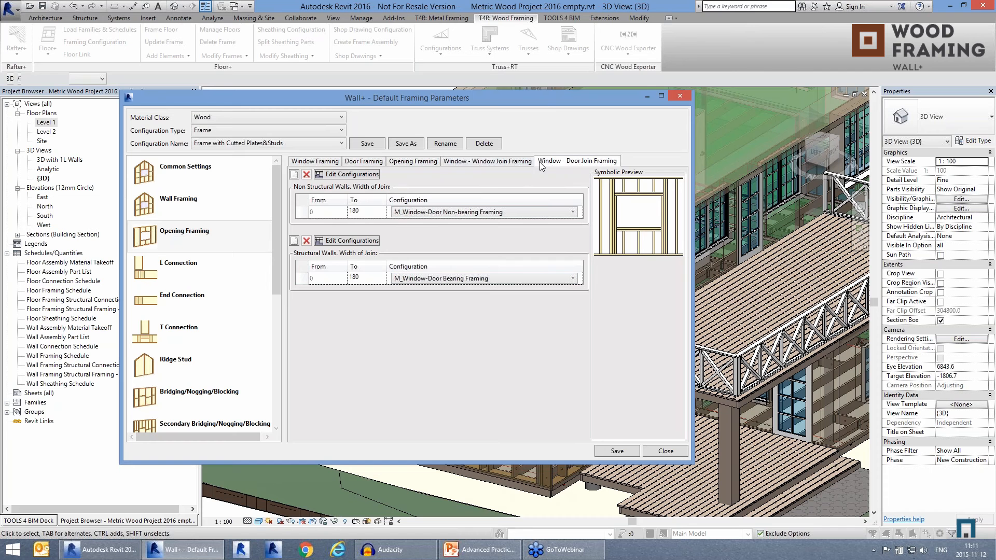
{"action": "left_click", "coordinate": [507, 163]}
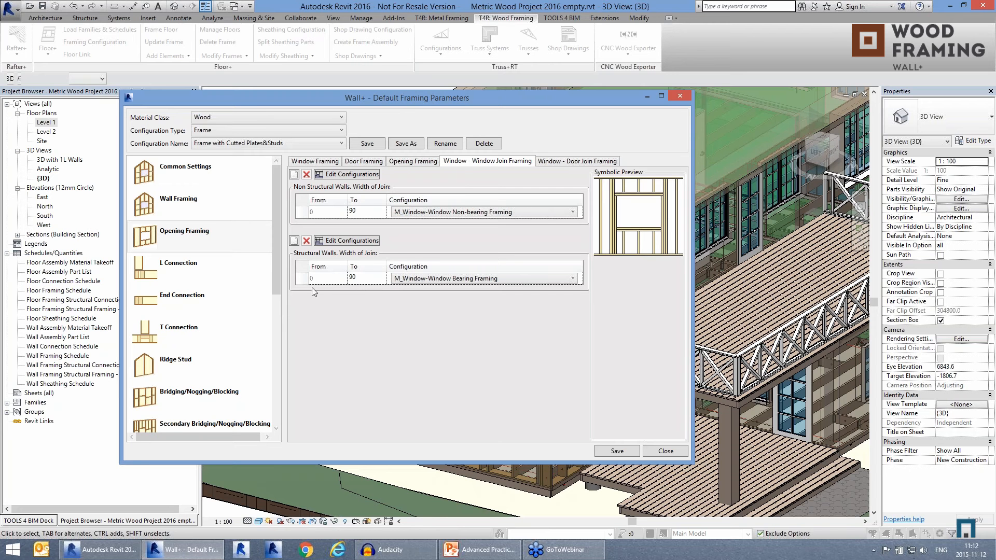
Step: Examine the trimmer and bottom trimmer settings of M_Window-Window Bearing Framing, close it, and view the window-door join configurations
{"action": "left_click", "coordinate": [357, 242]}
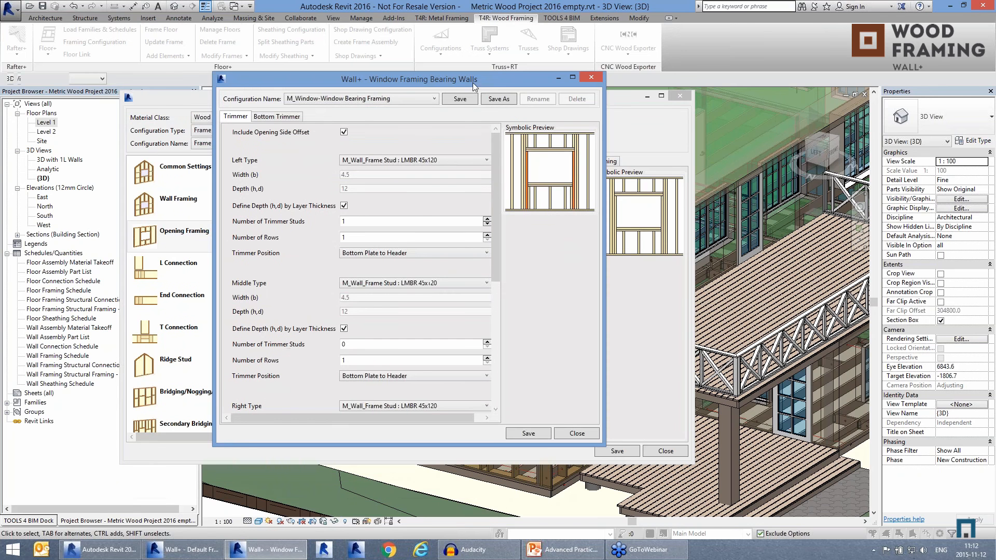
{"action": "mouse_move", "coordinate": [495, 228]}
{"action": "left_mouse_down"}
{"action": "mouse_move", "coordinate": [495, 368]}
{"action": "mouse_move", "coordinate": [495, 223]}
{"action": "left_mouse_up"}
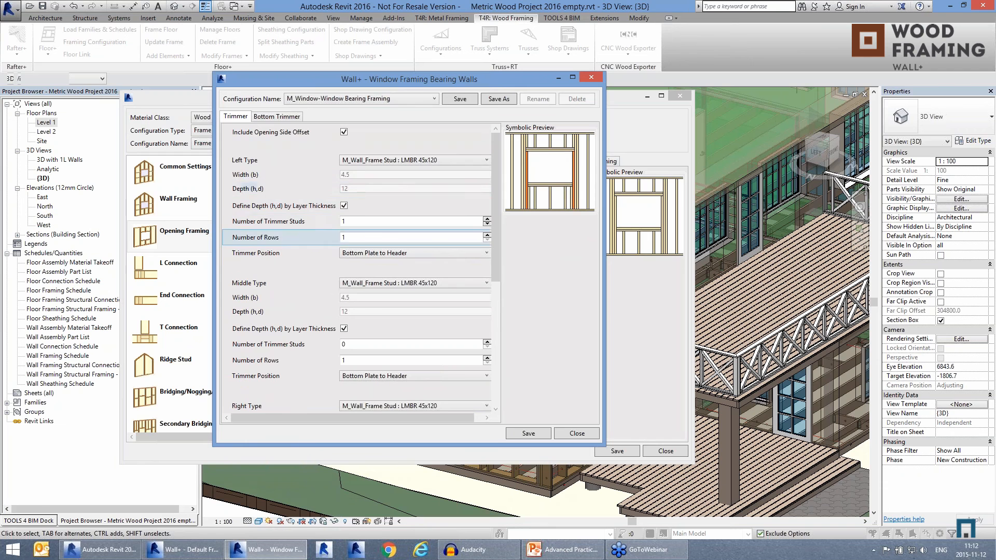
{"action": "scroll", "coordinate": [496, 239], "scroll_direction": "down", "scroll_amount": 2}
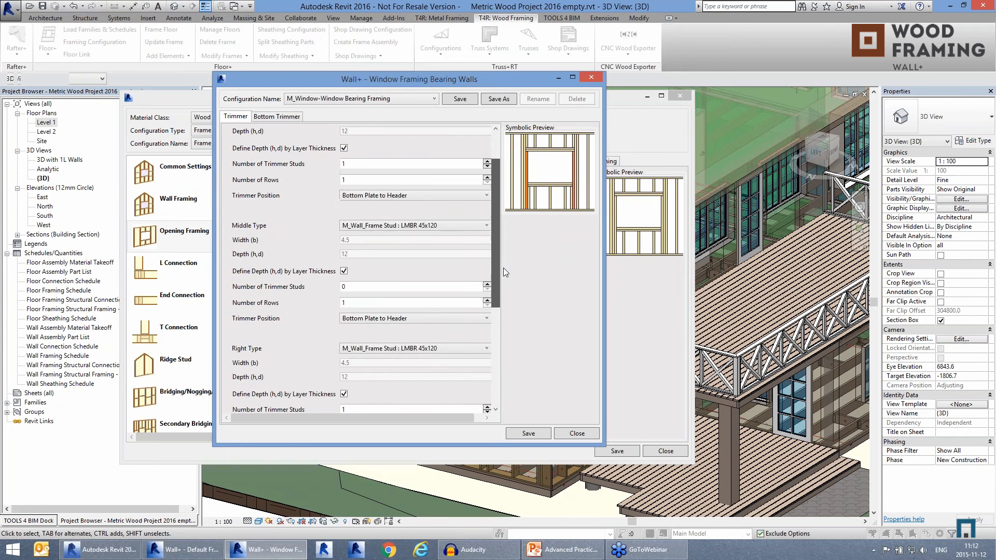
{"action": "scroll", "coordinate": [503, 273], "scroll_direction": "down", "scroll_amount": 2}
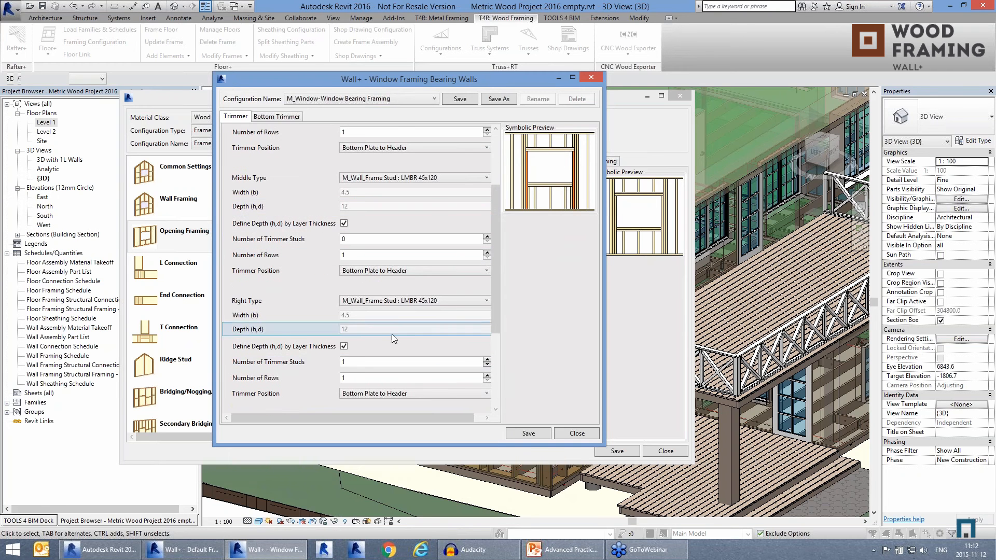
{"action": "scroll", "coordinate": [502, 311], "scroll_direction": "down", "scroll_amount": 5}
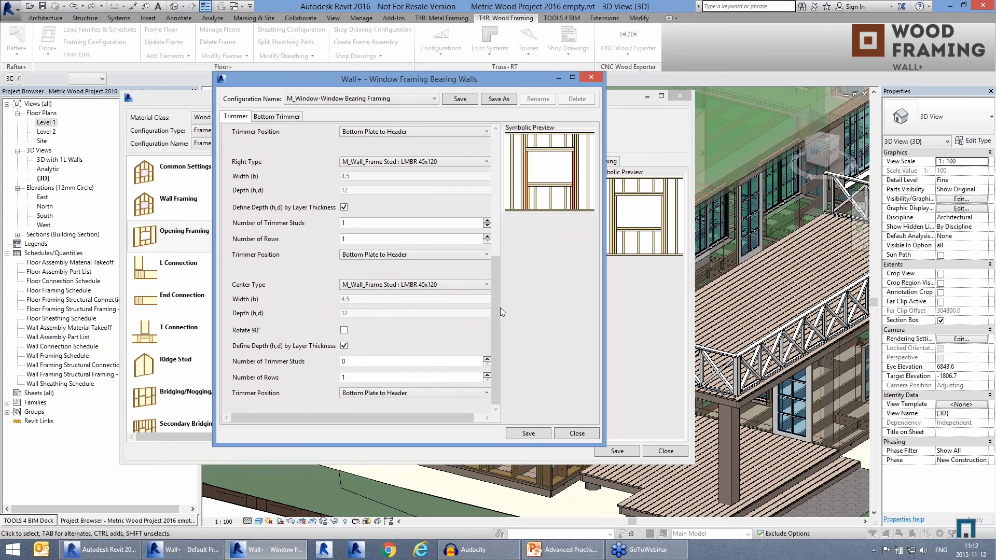
{"action": "left_click_drag", "start_coordinate": [500, 307], "coordinate": [493, 181]}
{"action": "left_click", "coordinate": [283, 117]}
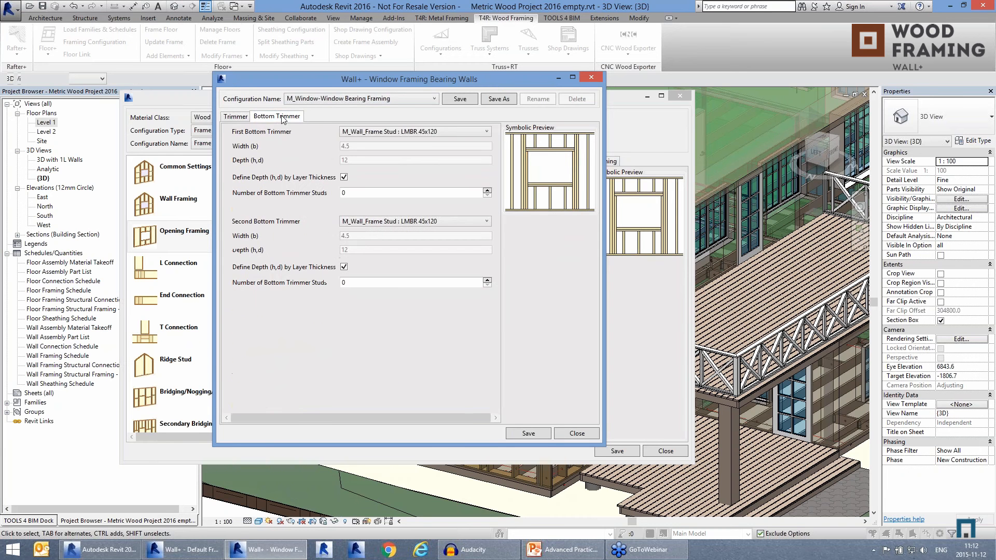
{"action": "left_click", "coordinate": [229, 117]}
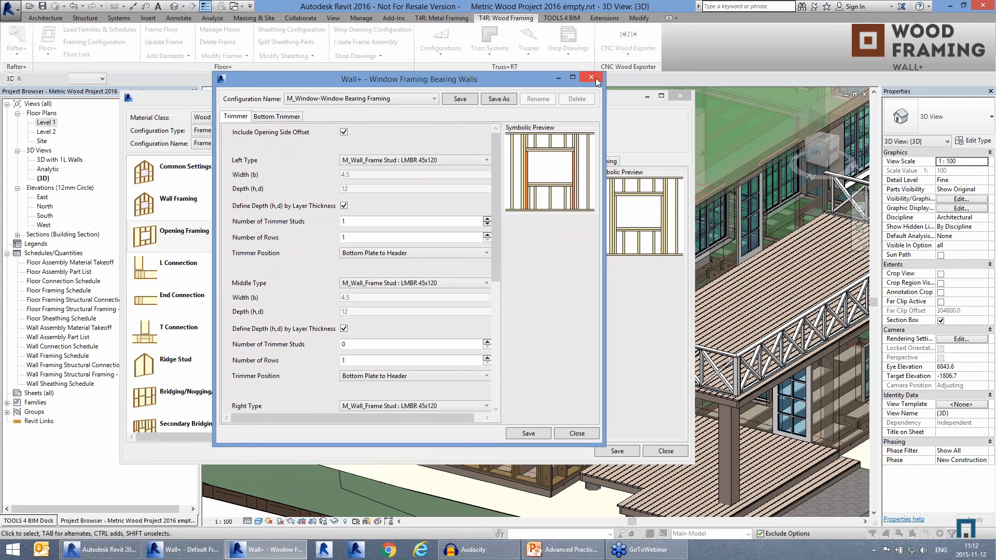
{"action": "left_click", "coordinate": [595, 78]}
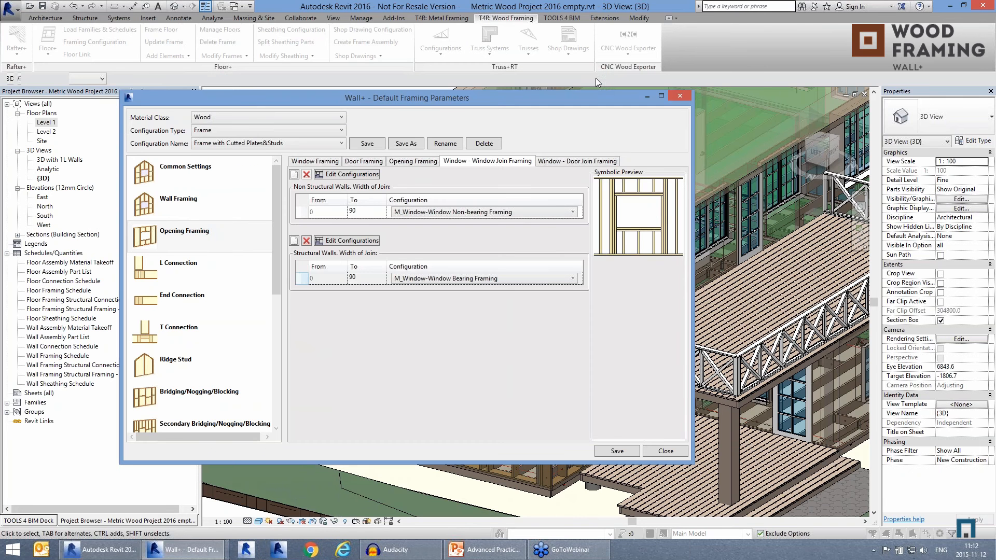
{"action": "left_click", "coordinate": [498, 160]}
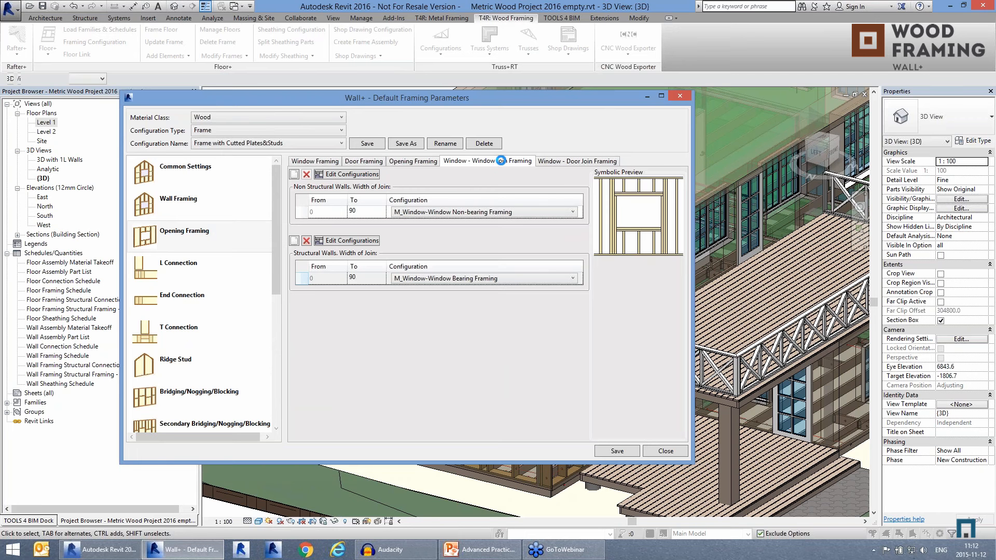
{"action": "left_click", "coordinate": [559, 162]}
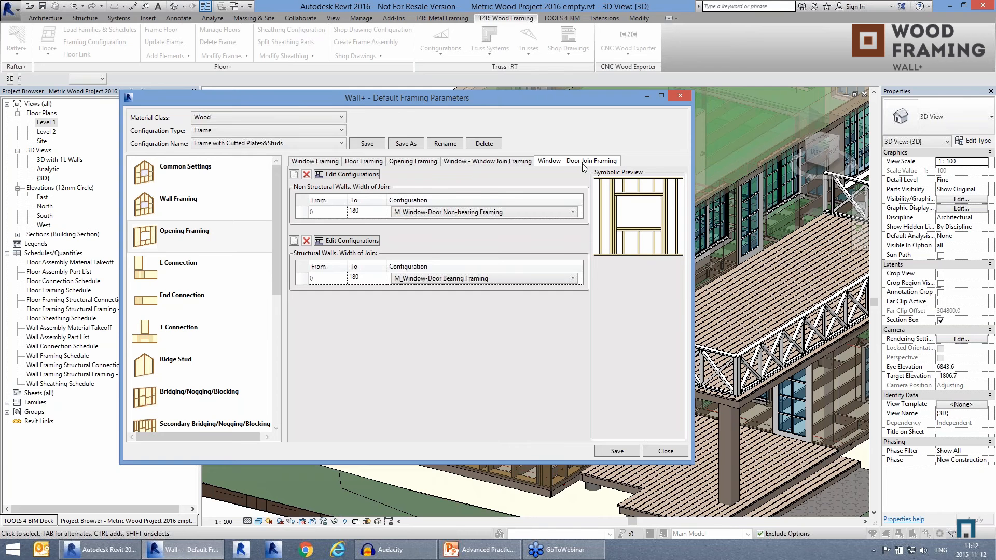
Step: Review the available L connection stud layouts for the L outer, B outer and L inner corners
{"action": "left_click", "coordinate": [175, 280]}
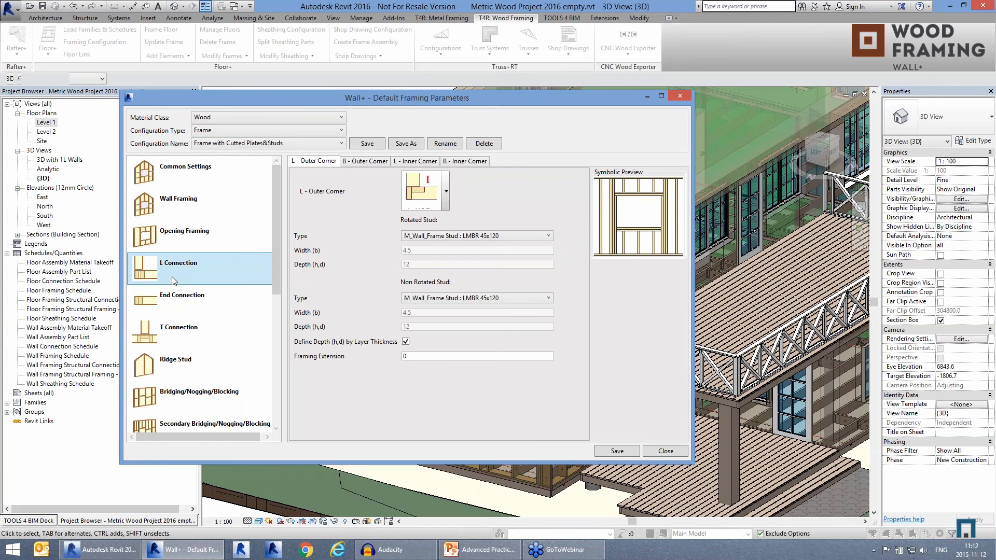
{"action": "left_click", "coordinate": [447, 188]}
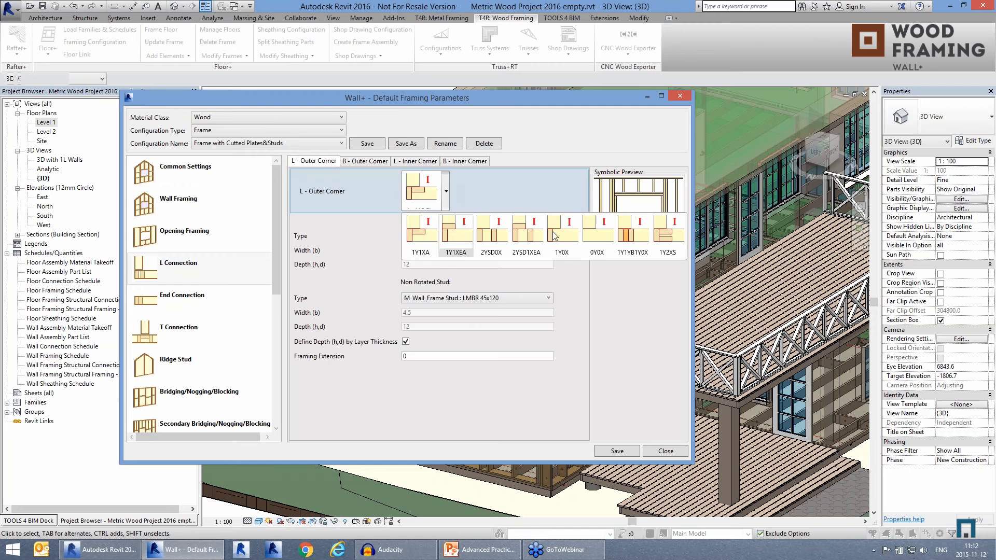
{"action": "left_click", "coordinate": [446, 191]}
{"action": "left_click", "coordinate": [366, 161]}
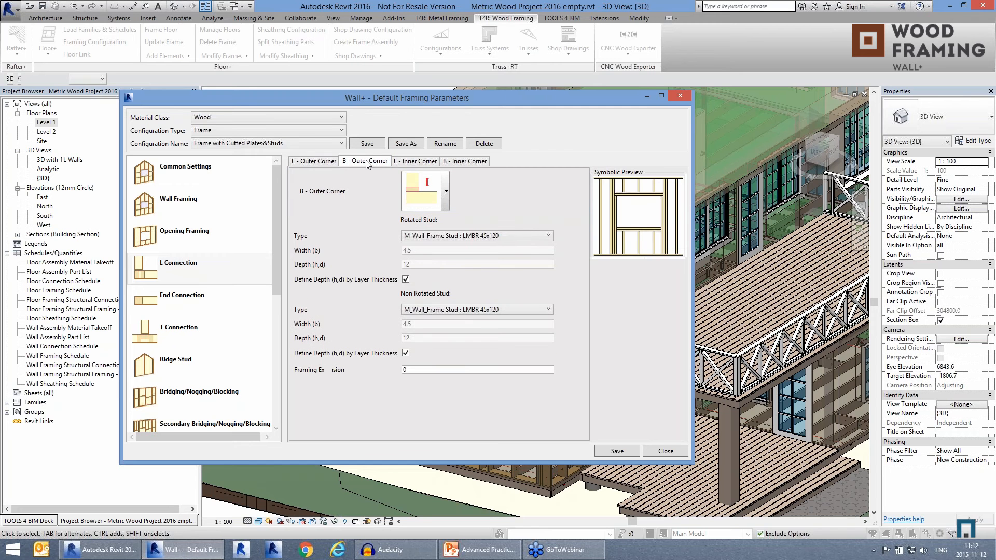
{"action": "left_click", "coordinate": [445, 192]}
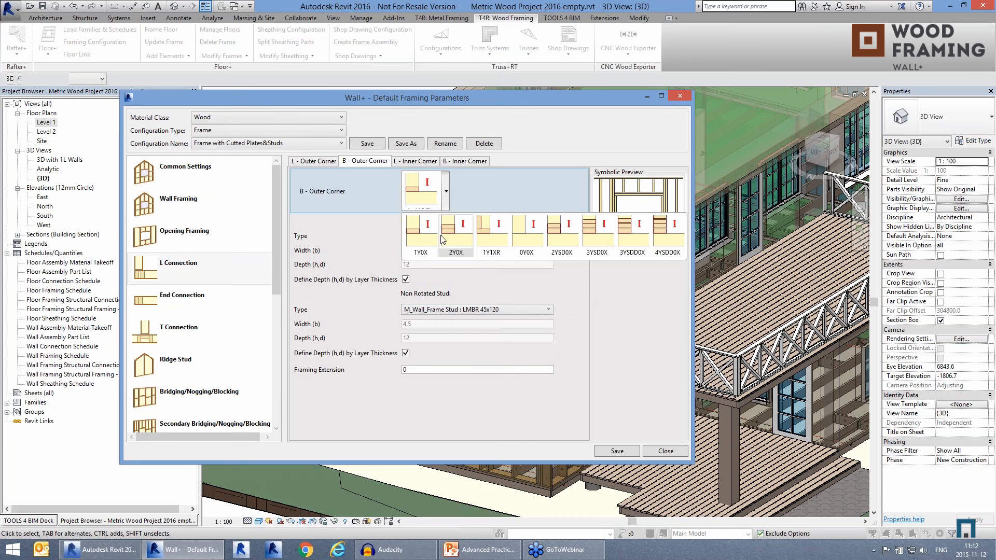
{"action": "left_click", "coordinate": [446, 192]}
{"action": "left_click", "coordinate": [415, 161]}
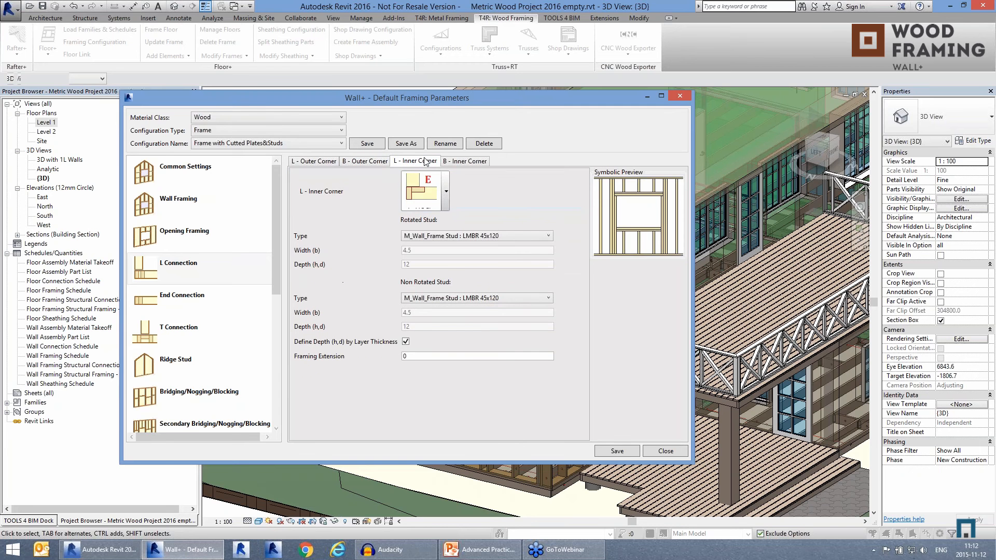
{"action": "left_click", "coordinate": [445, 192]}
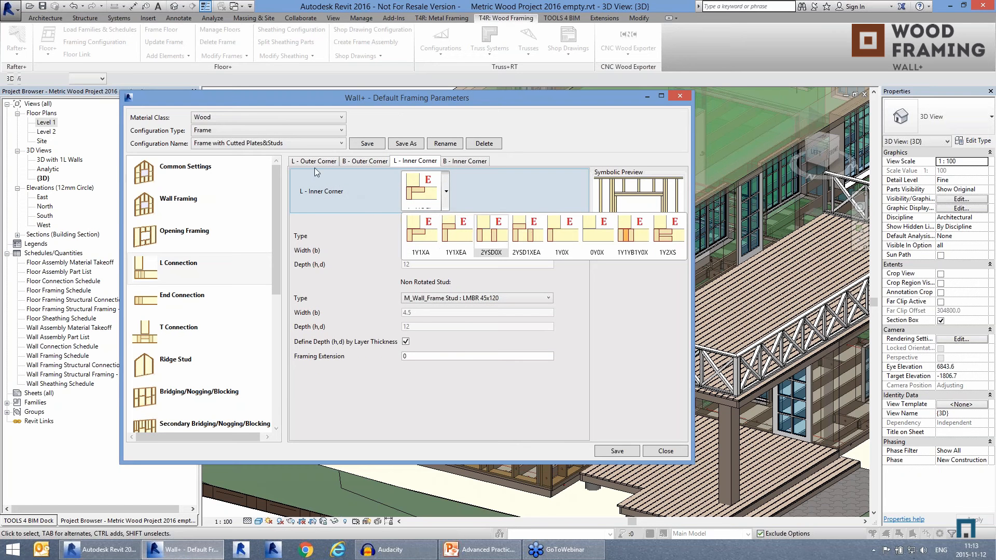
{"action": "left_click", "coordinate": [187, 300]}
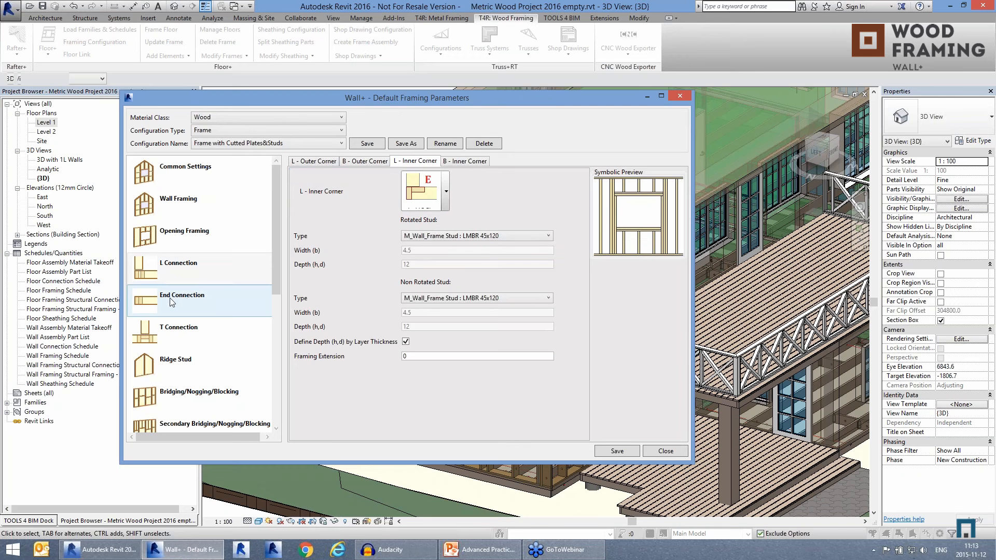
Step: Review the available stud layouts for the T connection and the butt connection
{"action": "left_click", "coordinate": [264, 336]}
{"action": "left_click", "coordinate": [446, 191]}
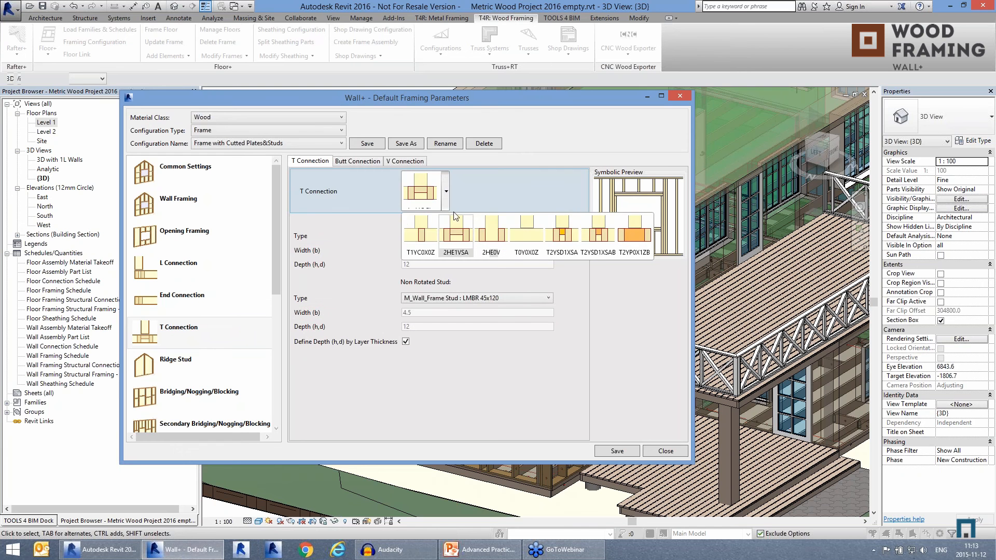
{"action": "left_click", "coordinate": [446, 194]}
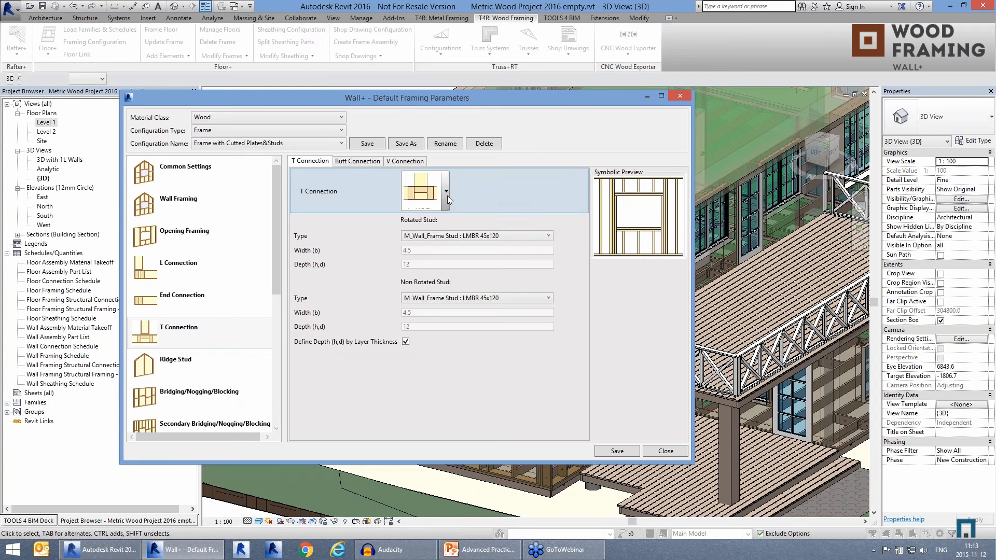
{"action": "left_click", "coordinate": [358, 161]}
{"action": "left_click", "coordinate": [447, 197]}
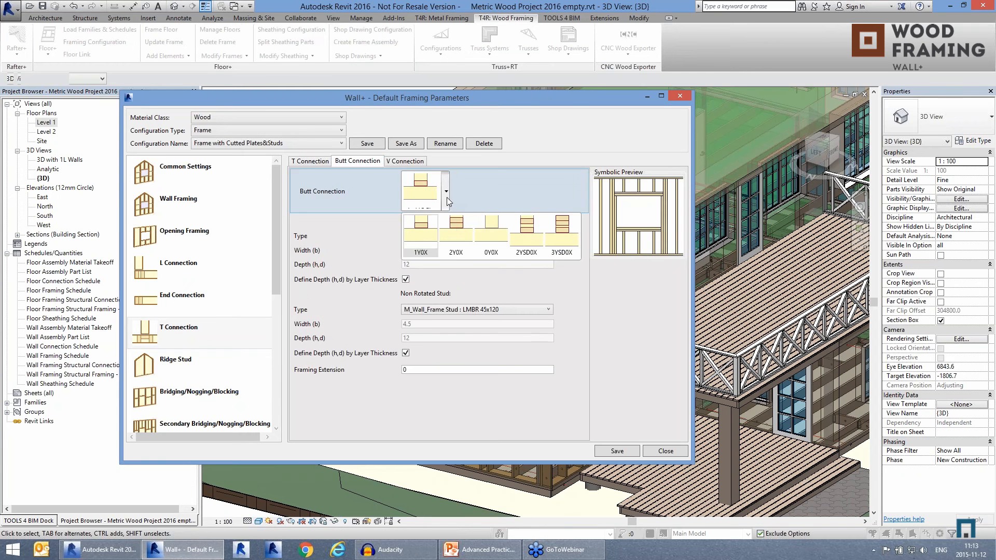
{"action": "left_click", "coordinate": [446, 197]}
Step: Review the ridge stud, bridging/nogging/blocking and secondary bridging/nogging/blocking settings
{"action": "left_click", "coordinate": [267, 361]}
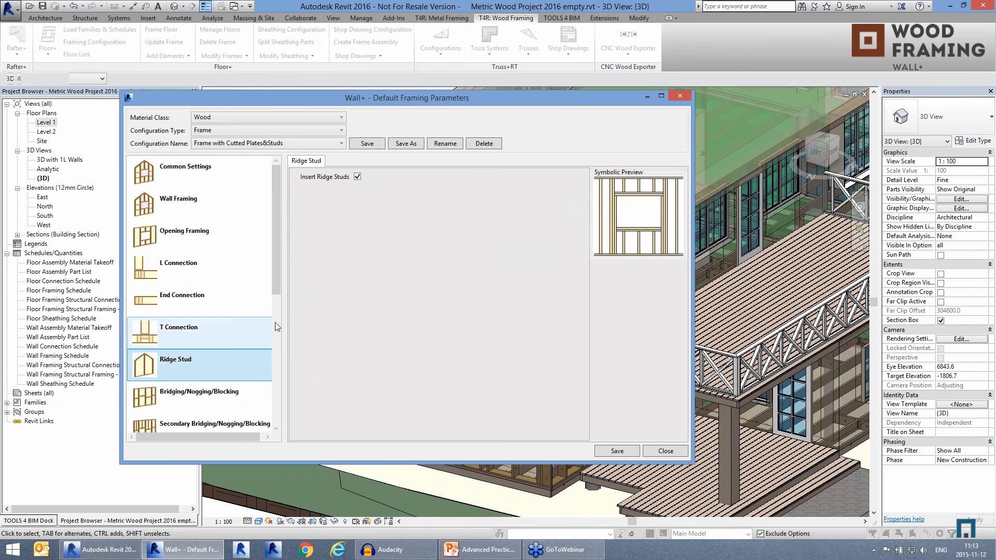
{"action": "left_click_drag", "start_coordinate": [279, 266], "coordinate": [276, 338]}
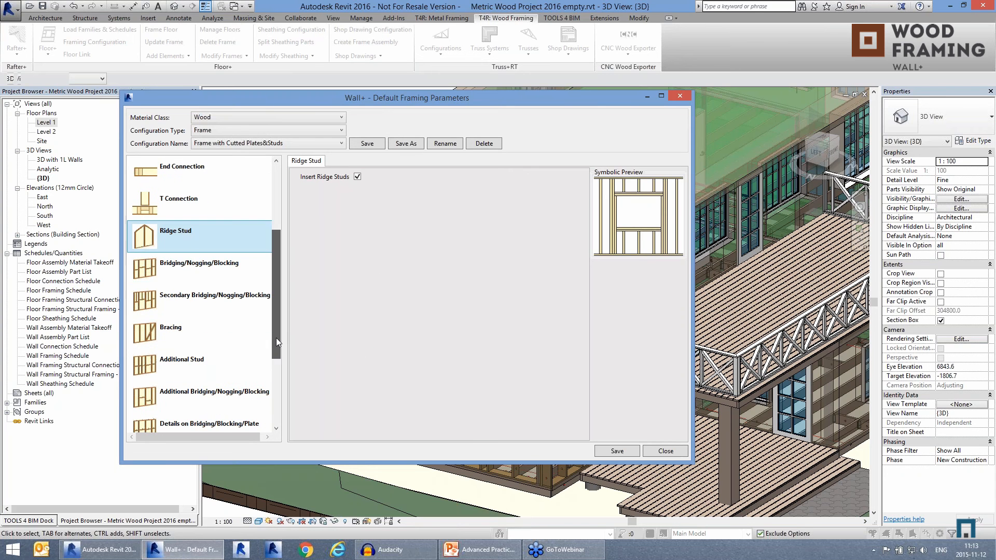
{"action": "left_click", "coordinate": [167, 265]}
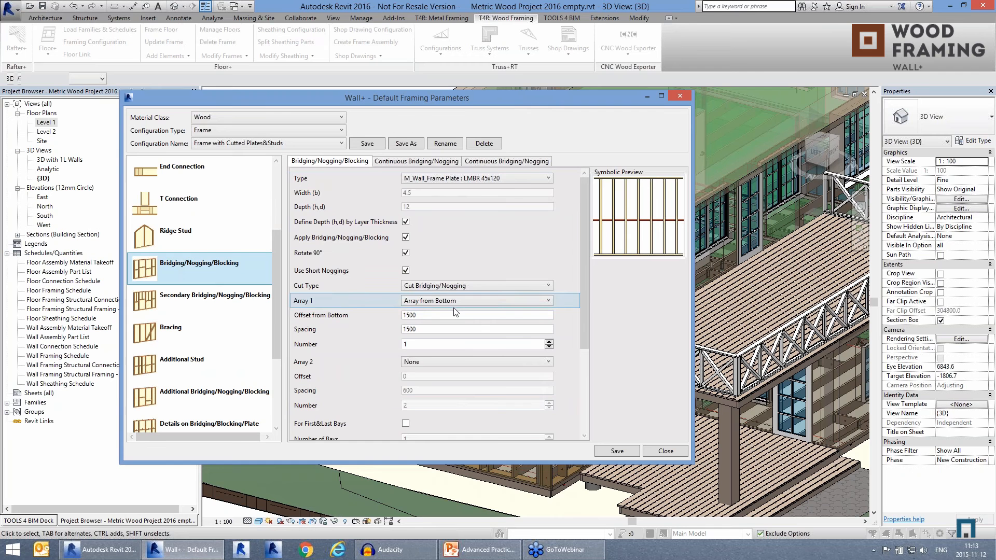
{"action": "left_click", "coordinate": [220, 301]}
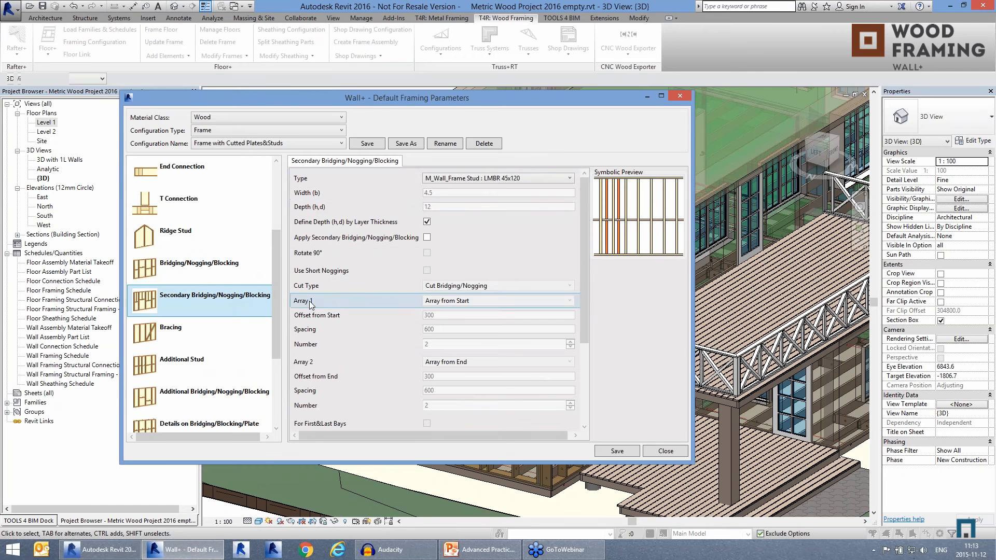
Step: Review the bracing settings and the brace types available for the frame configuration
{"action": "scroll", "coordinate": [279, 342], "scroll_direction": "down", "scroll_amount": 3}
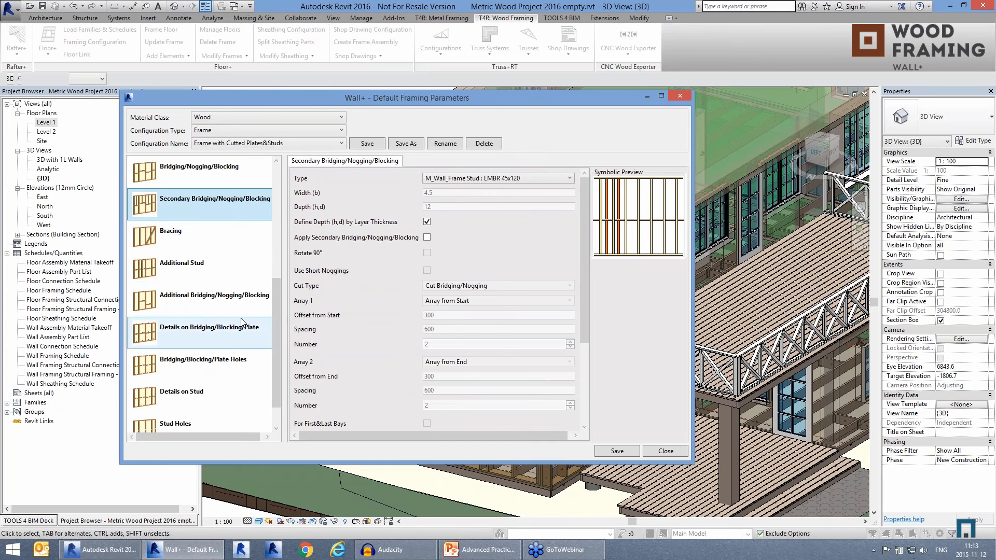
{"action": "left_click", "coordinate": [175, 235]}
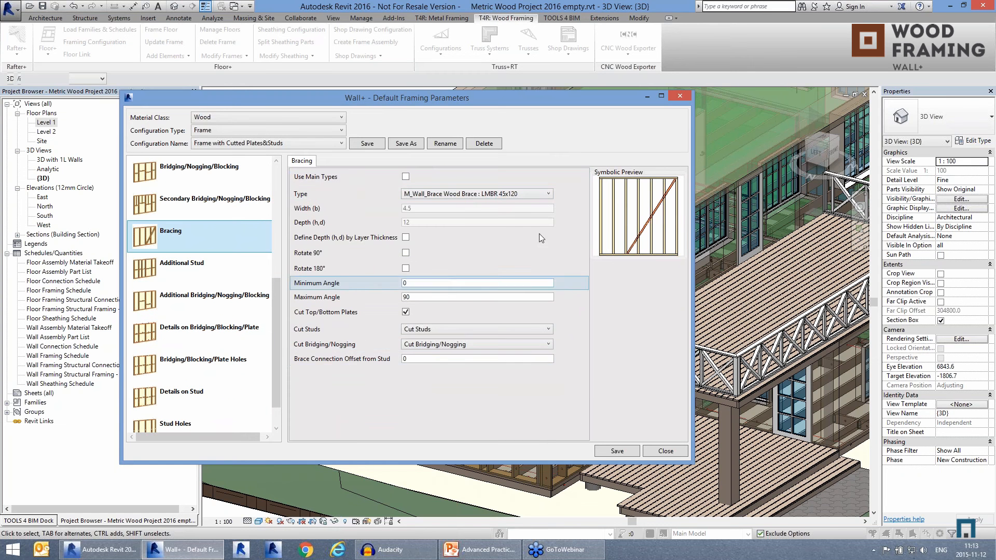
{"action": "left_click", "coordinate": [499, 194]}
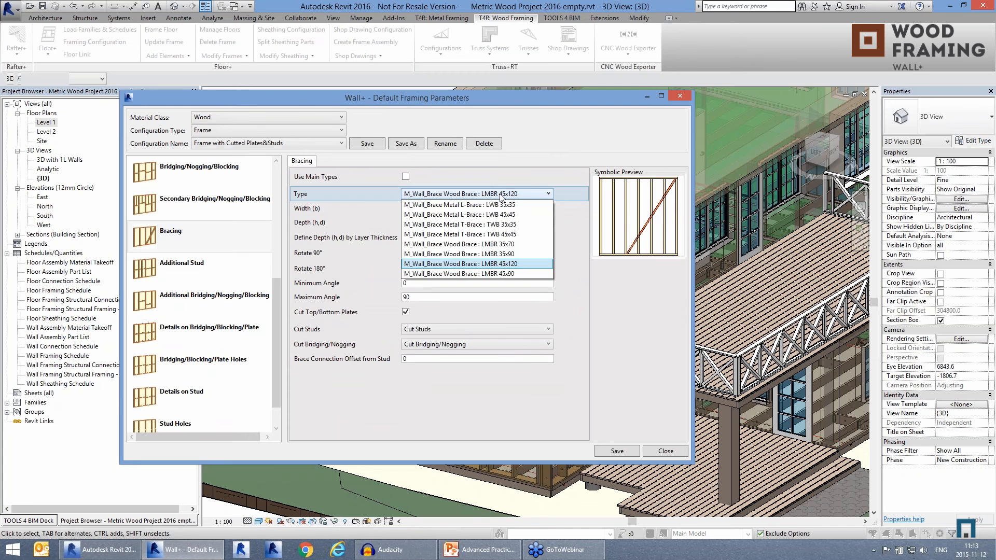
{"action": "left_click", "coordinate": [502, 196]}
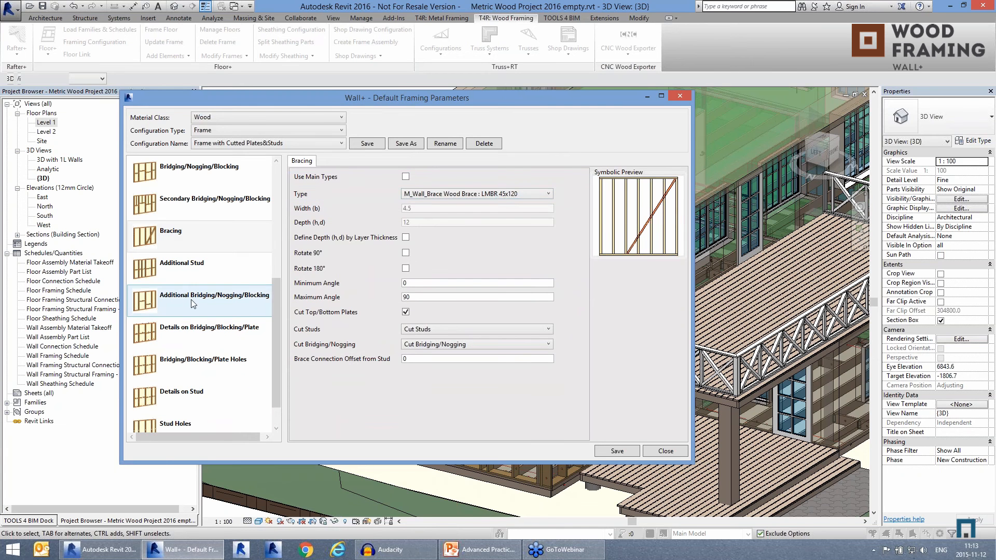
Step: Review the additional stud and additional bridging/nogging/blocking settings
{"action": "left_click", "coordinate": [186, 271]}
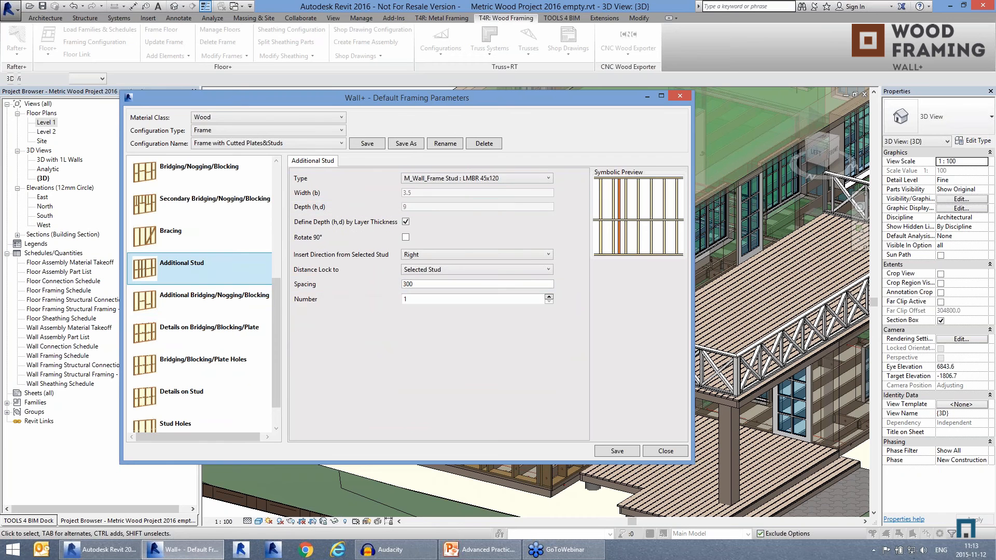
{"action": "left_click", "coordinate": [197, 303]}
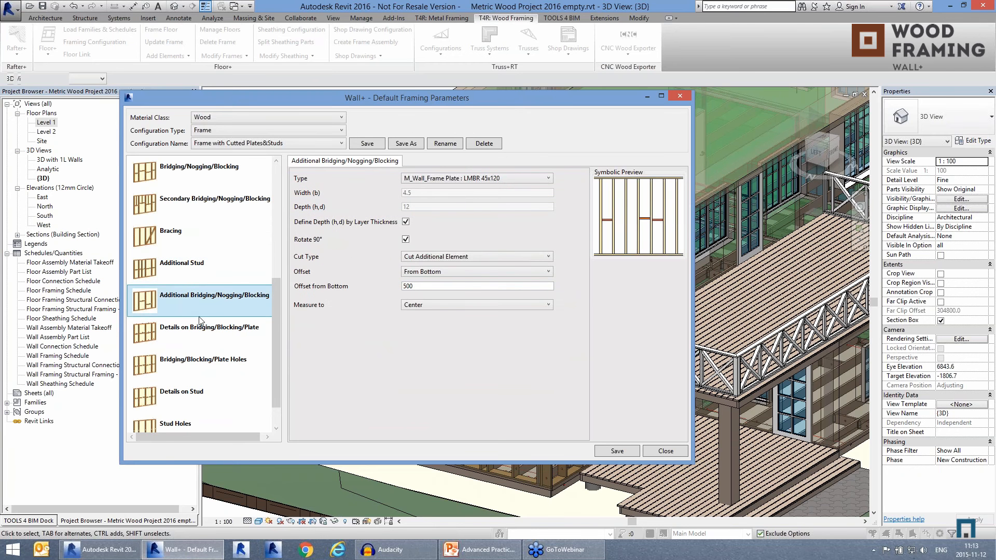
{"action": "scroll", "coordinate": [281, 344], "scroll_direction": "down", "scroll_amount": 1}
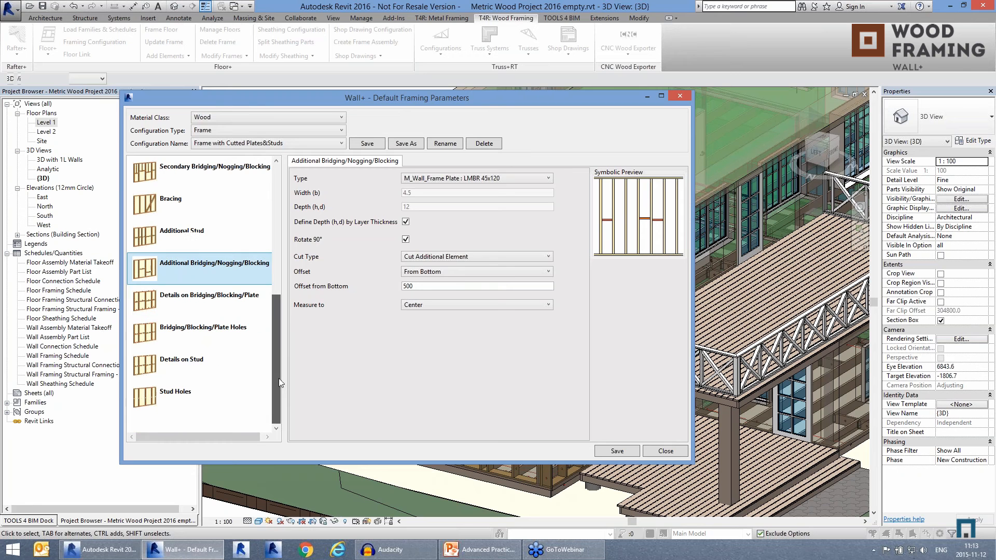
Step: Examine the details on bridging/blocking/plate settings, including the available detail types, stud side offsets and bottom plate locations
{"action": "left_click", "coordinate": [166, 301]}
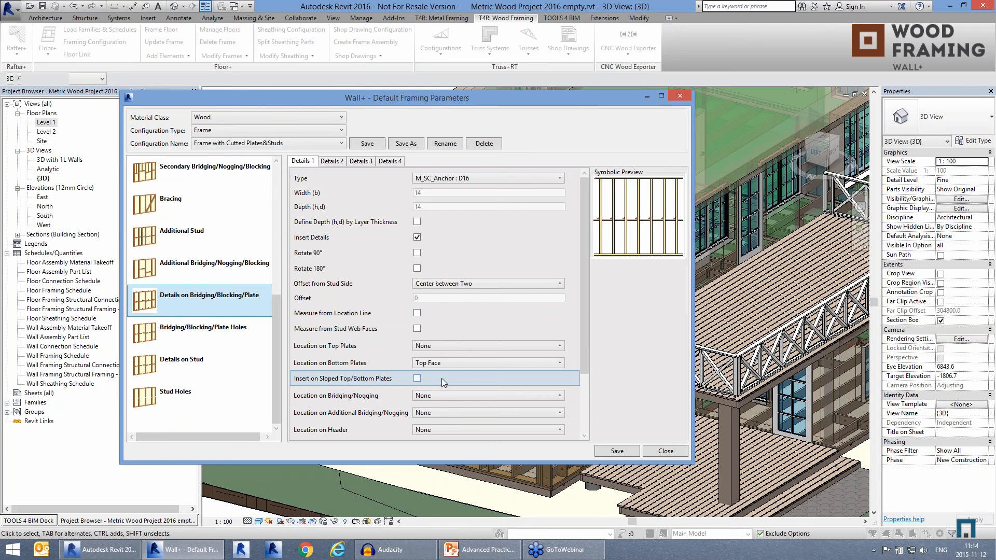
{"action": "left_click", "coordinate": [466, 178]}
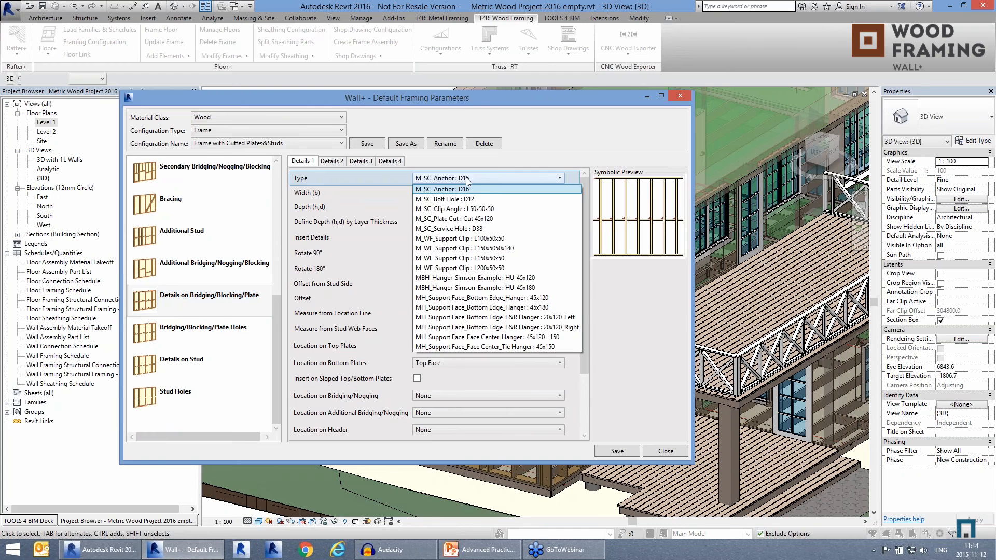
{"action": "left_click", "coordinate": [466, 178]}
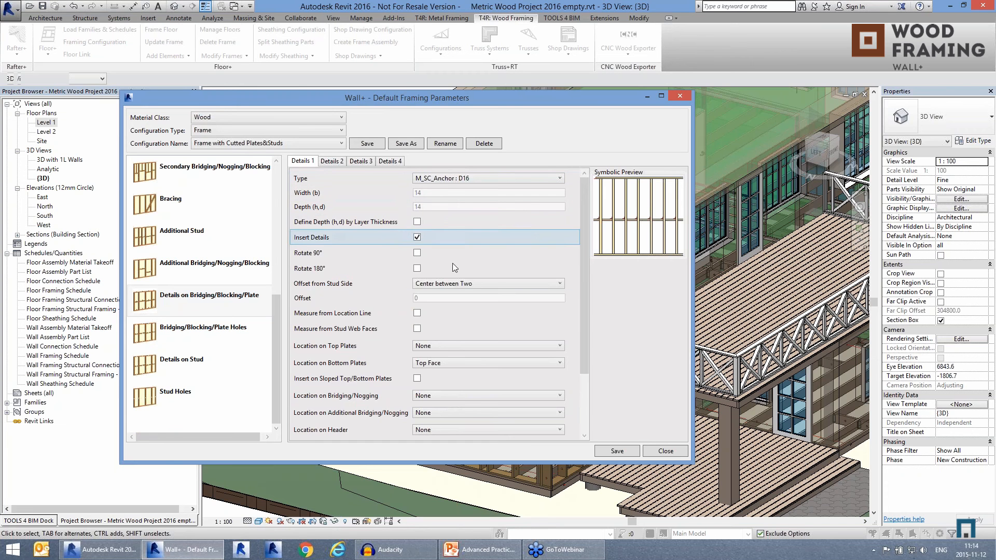
{"action": "left_click", "coordinate": [452, 284]}
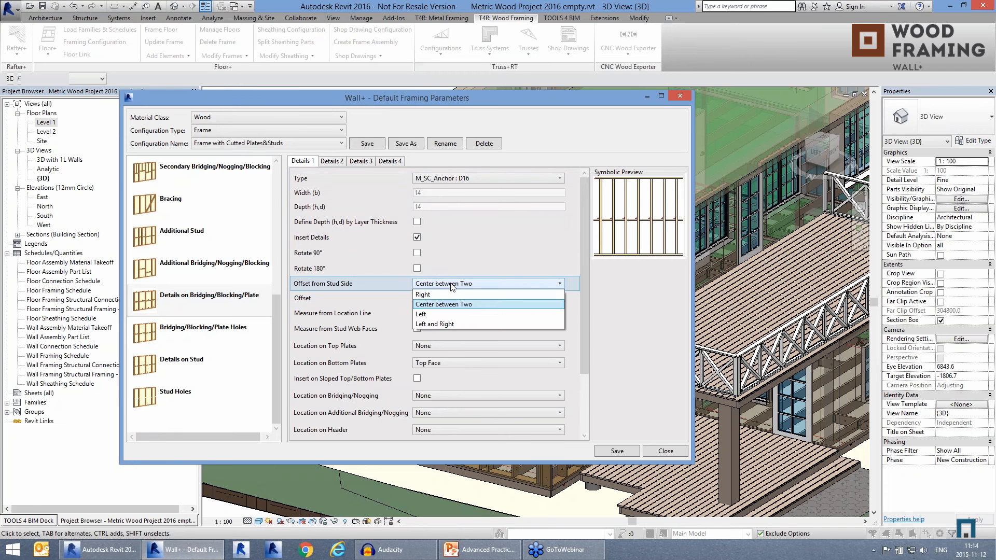
{"action": "left_click", "coordinate": [452, 285]}
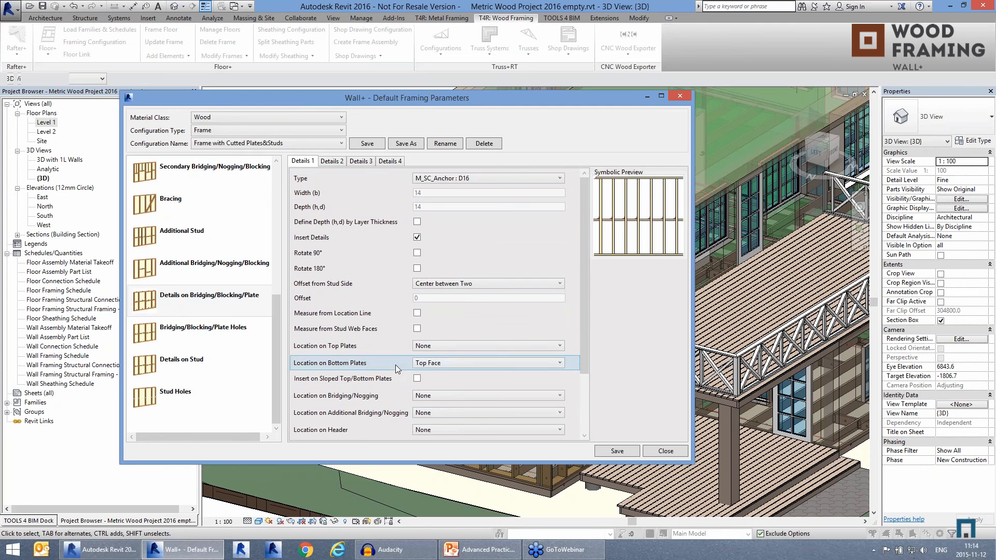
{"action": "left_click", "coordinate": [422, 363]}
{"action": "left_click", "coordinate": [445, 362]}
Step: Compare the Details 1 to Details 4 settings for bridging/blocking/plate and recheck the type choices of Details 1
{"action": "left_click", "coordinate": [332, 161]}
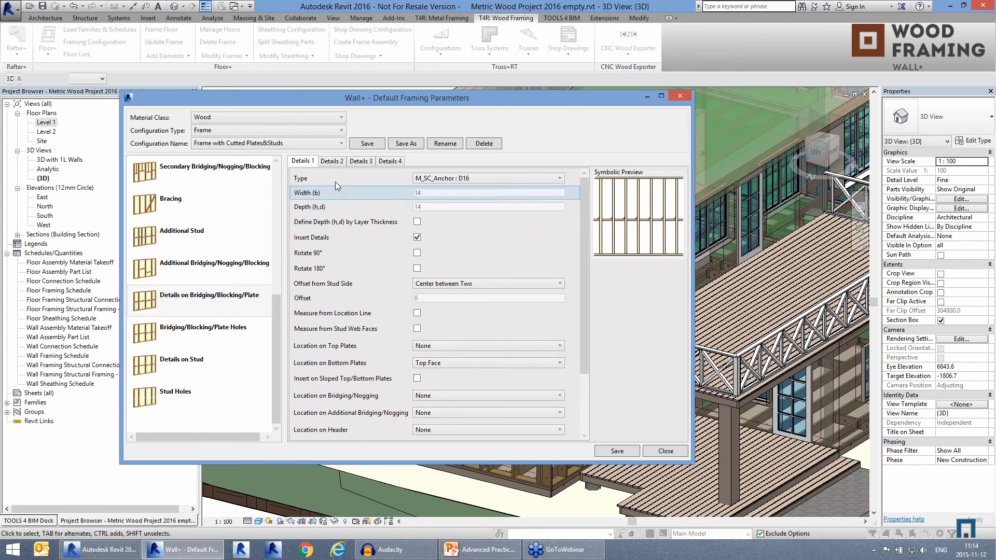
{"action": "left_click", "coordinate": [363, 162]}
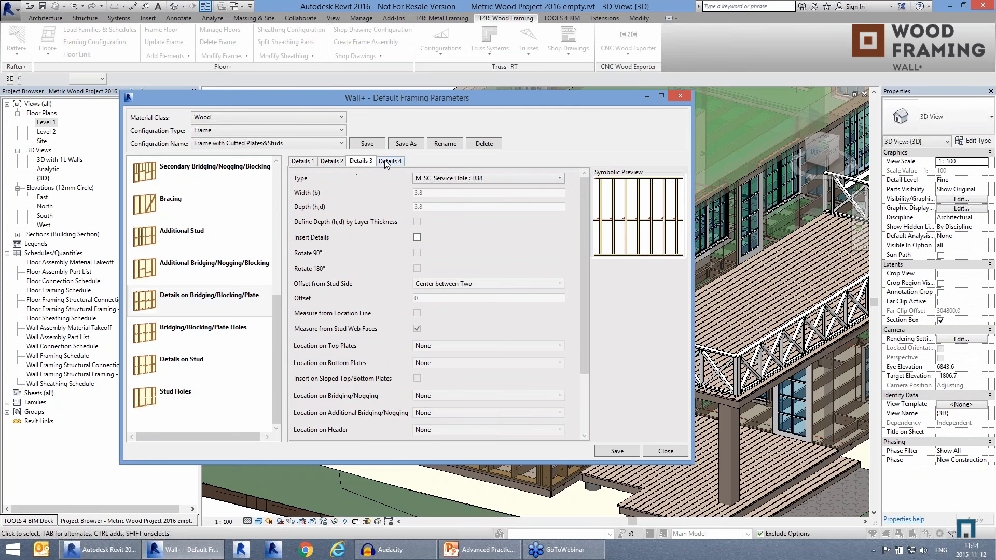
{"action": "left_click", "coordinate": [386, 162]}
{"action": "left_click", "coordinate": [362, 162]}
{"action": "left_click", "coordinate": [332, 162]}
{"action": "left_click", "coordinate": [307, 161]}
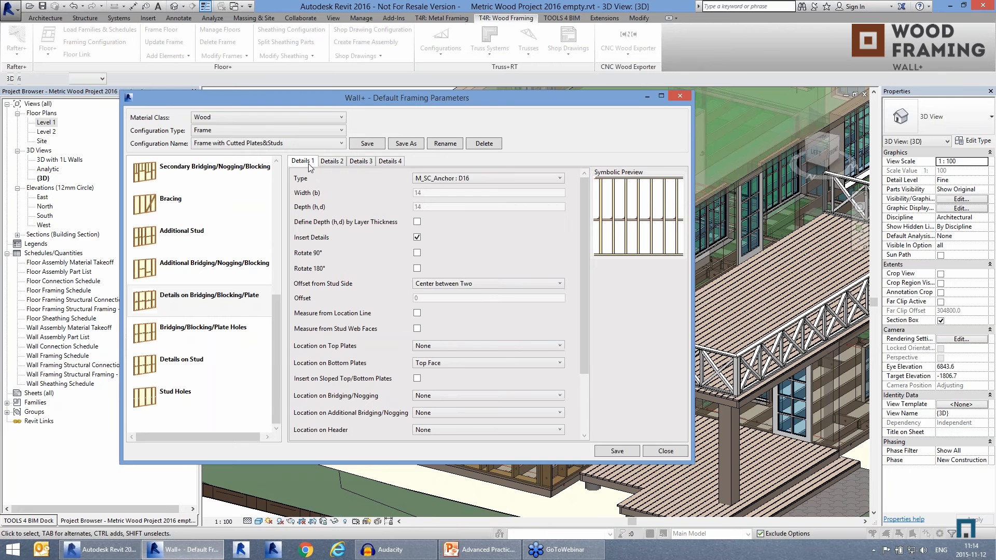
{"action": "left_click", "coordinate": [454, 178]}
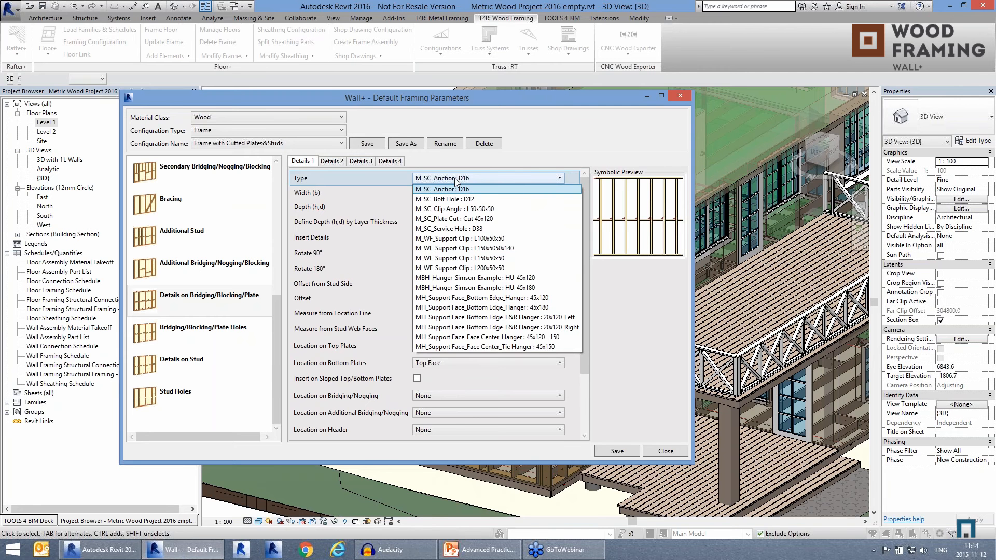
{"action": "left_click", "coordinate": [455, 178]}
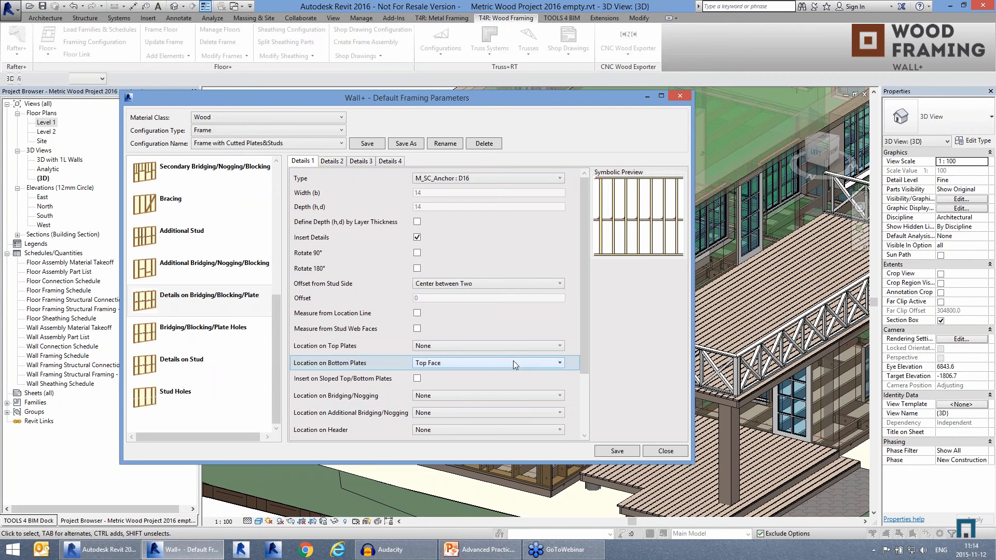
Step: Review the bridging/blocking/plate holes, details on stud and stud holes settings
{"action": "left_click", "coordinate": [192, 334]}
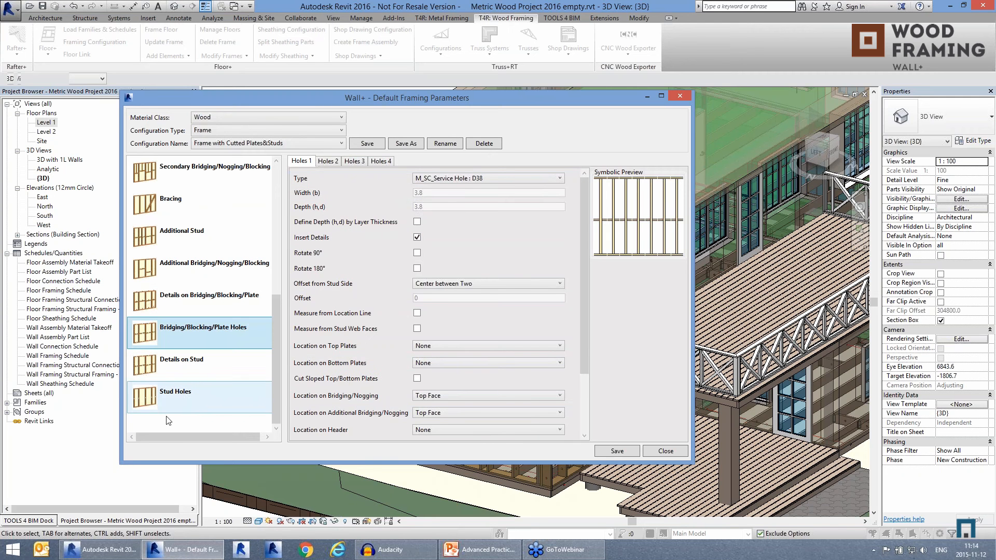
{"action": "left_click", "coordinate": [182, 364]}
{"action": "left_click", "coordinate": [191, 396]}
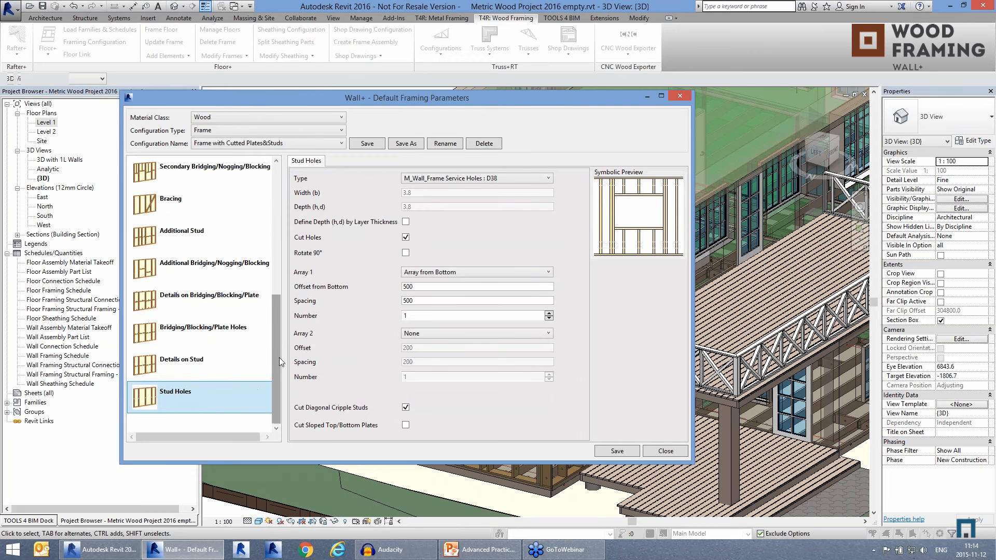
Step: View the list of saved frame configurations, then close the default framing parameters without saving
{"action": "scroll", "coordinate": [280, 312], "scroll_direction": "up", "scroll_amount": 5}
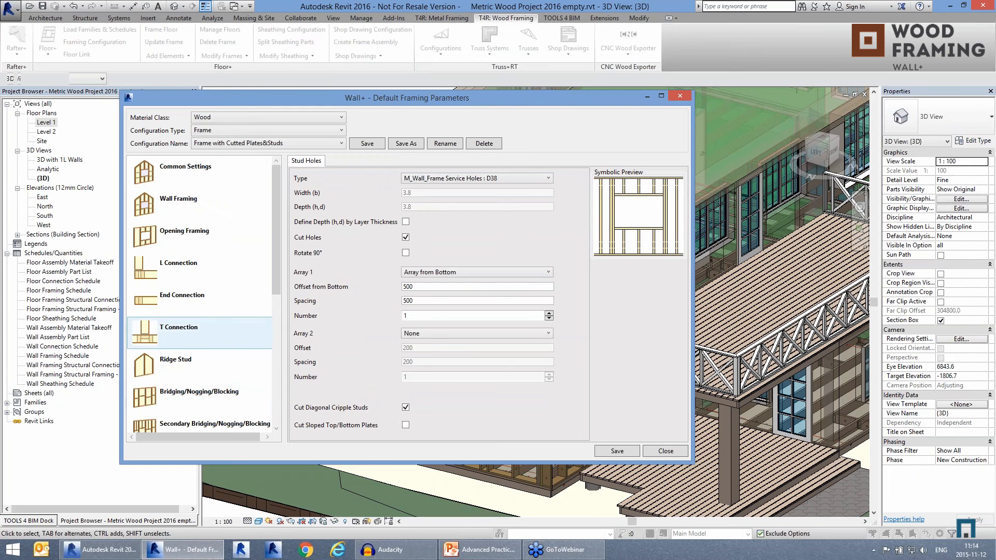
{"action": "left_click", "coordinate": [341, 145]}
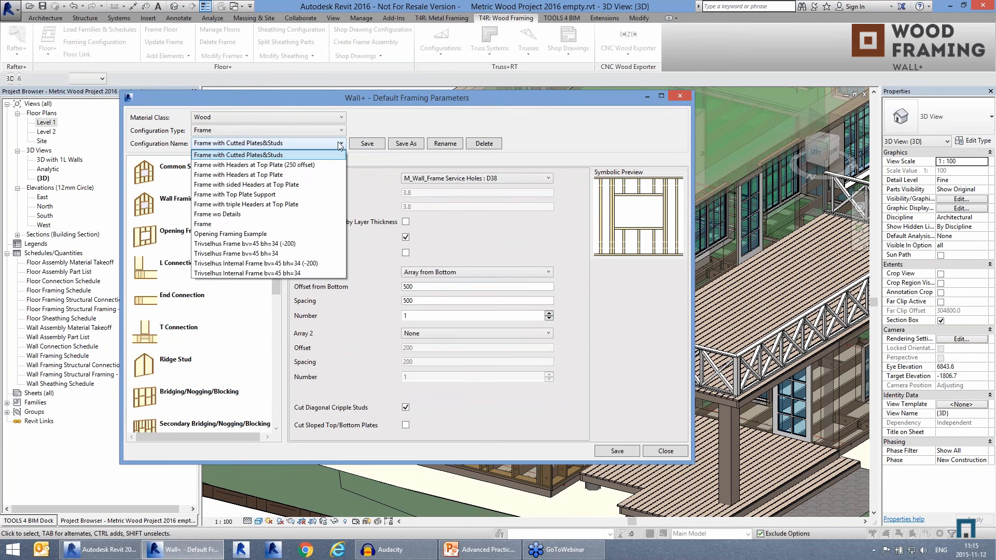
{"action": "left_click", "coordinate": [341, 144]}
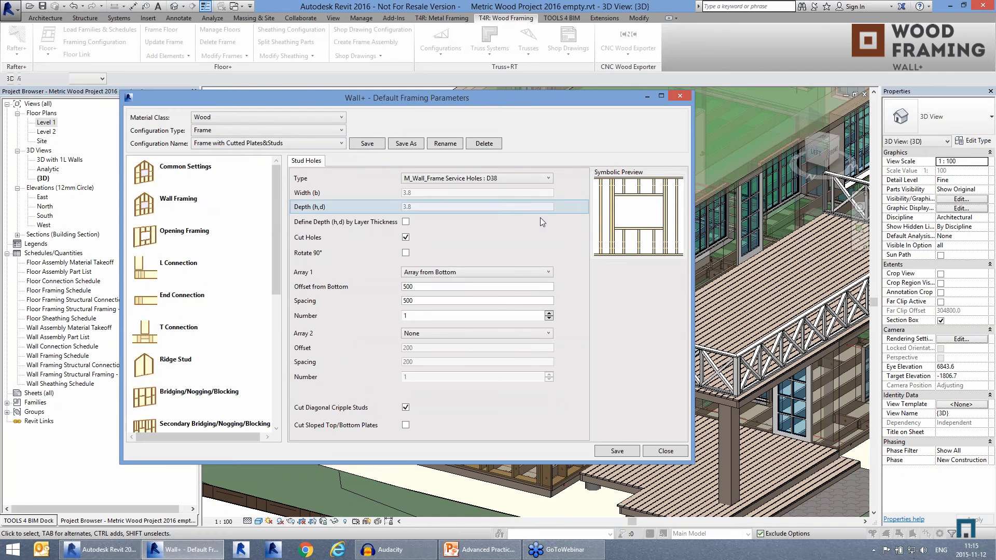
{"action": "left_click", "coordinate": [681, 96]}
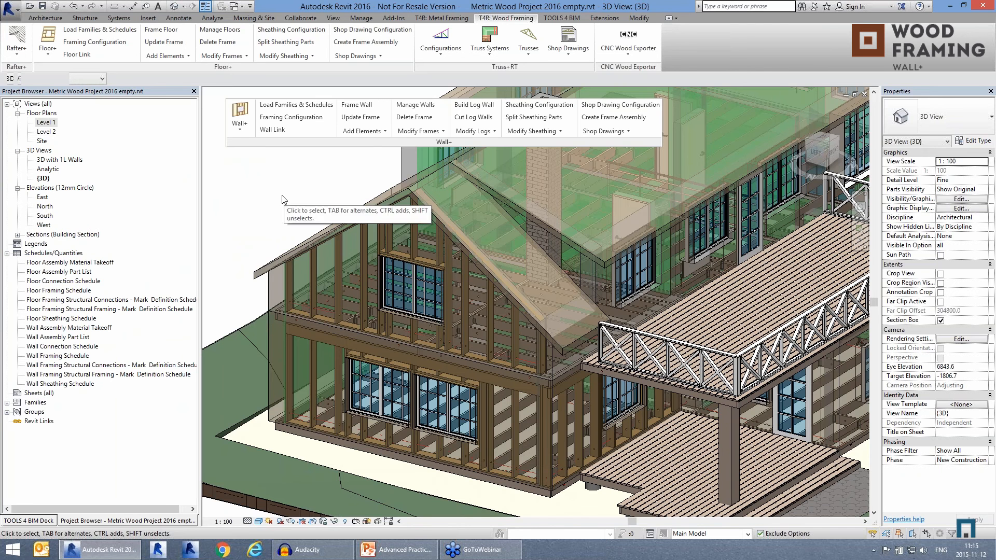
Step: Examine the personal and shared company storage options for the Wall+ framing configuration files, then close them without saving
{"action": "left_click", "coordinate": [242, 133]}
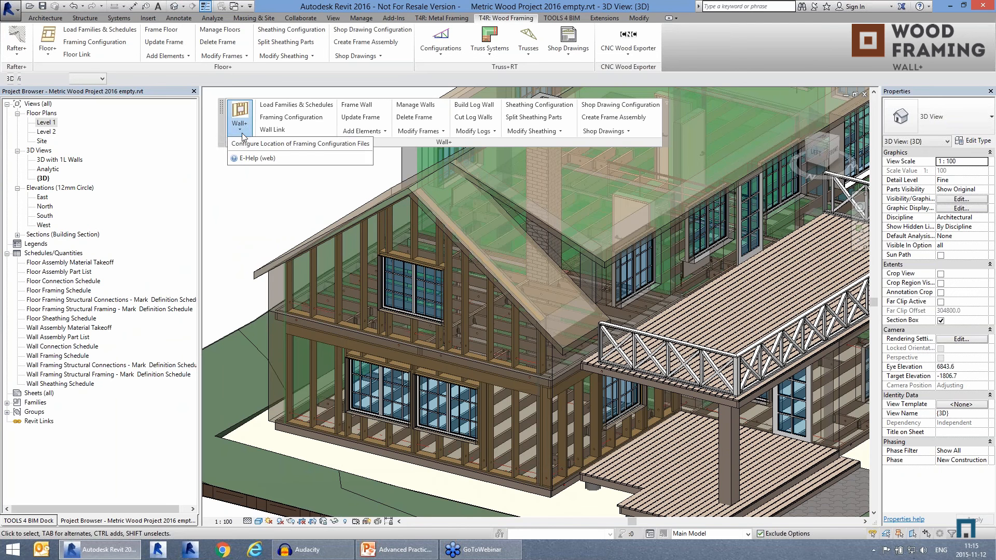
{"action": "left_click", "coordinate": [286, 145]}
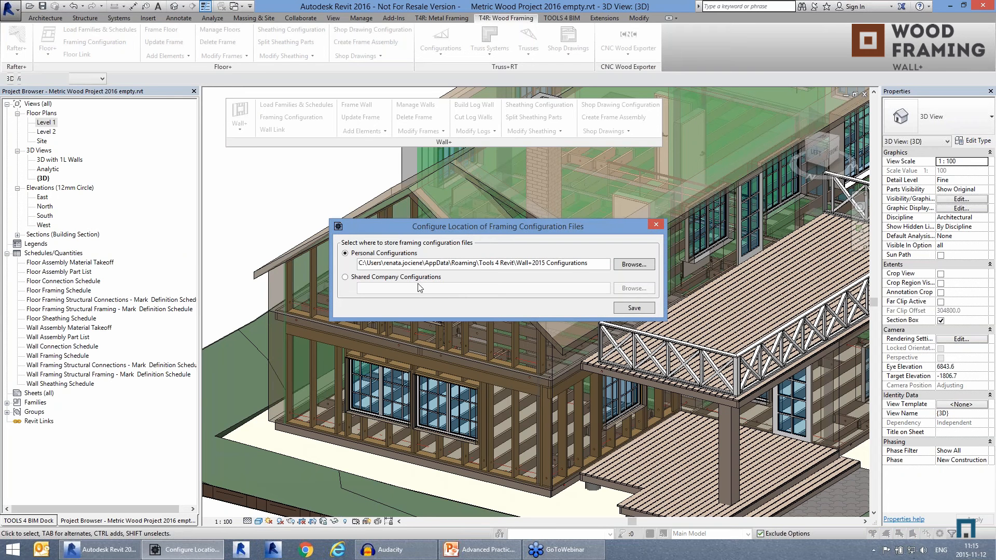
{"action": "left_click", "coordinate": [656, 225]}
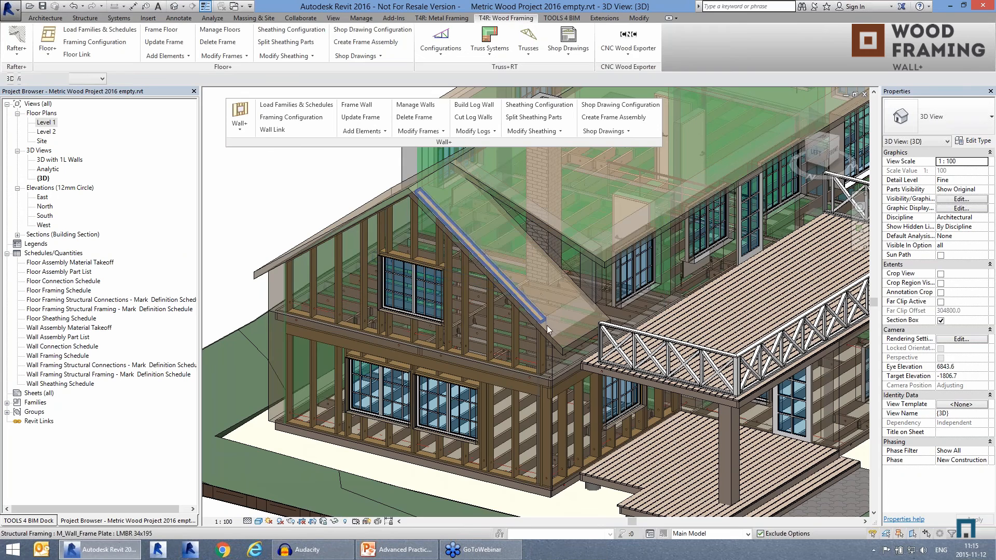
Step: Modify the opening framing of the gable wall's upper window by setting its header to 1H2VS1H3Z
{"action": "middle_click_drag", "start_coordinate": [544, 345], "coordinate": [531, 356], "text": "shift"}
{"action": "scroll", "coordinate": [507, 350], "scroll_direction": "up", "scroll_amount": 5}
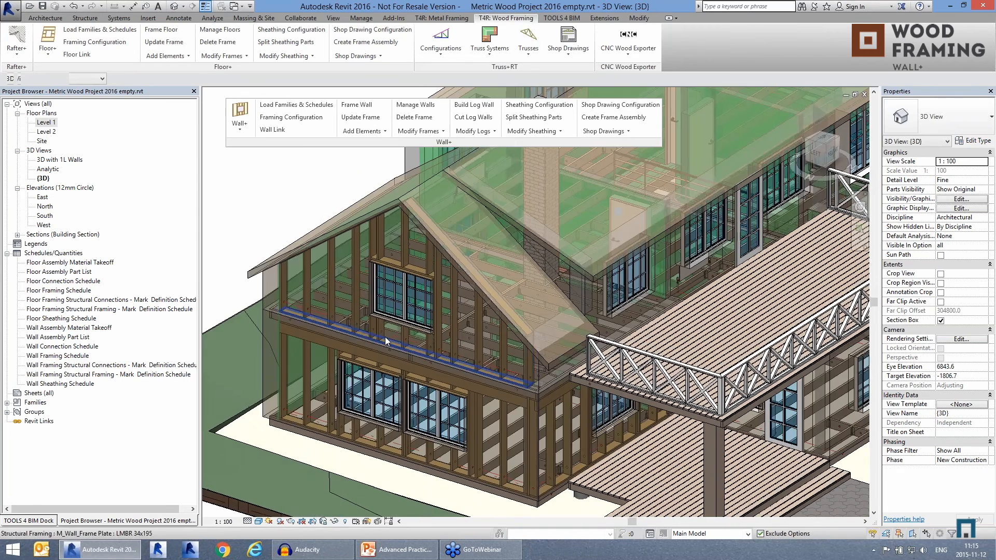
{"action": "scroll", "coordinate": [430, 267], "scroll_direction": "up", "scroll_amount": 4}
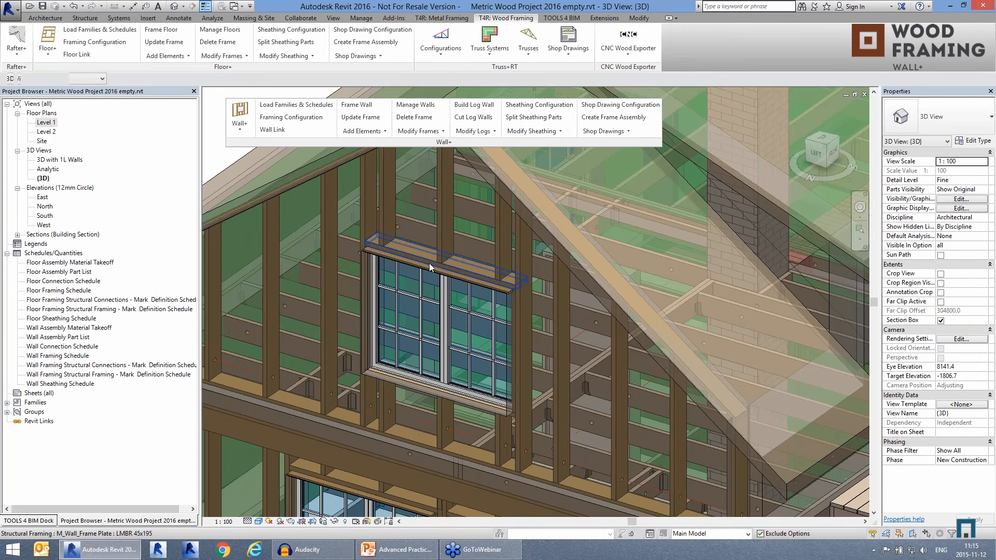
{"action": "left_click", "coordinate": [430, 267]}
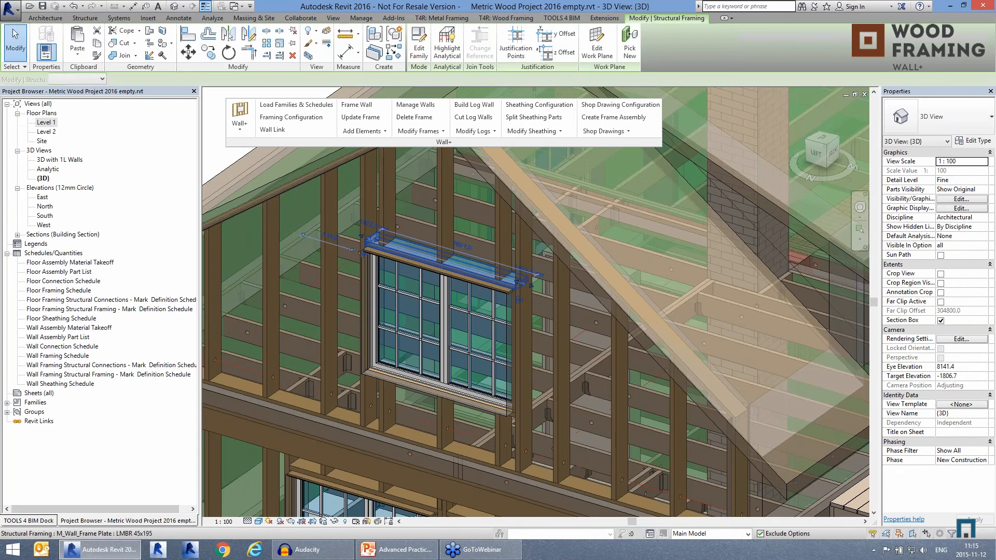
{"action": "left_click", "coordinate": [430, 131]}
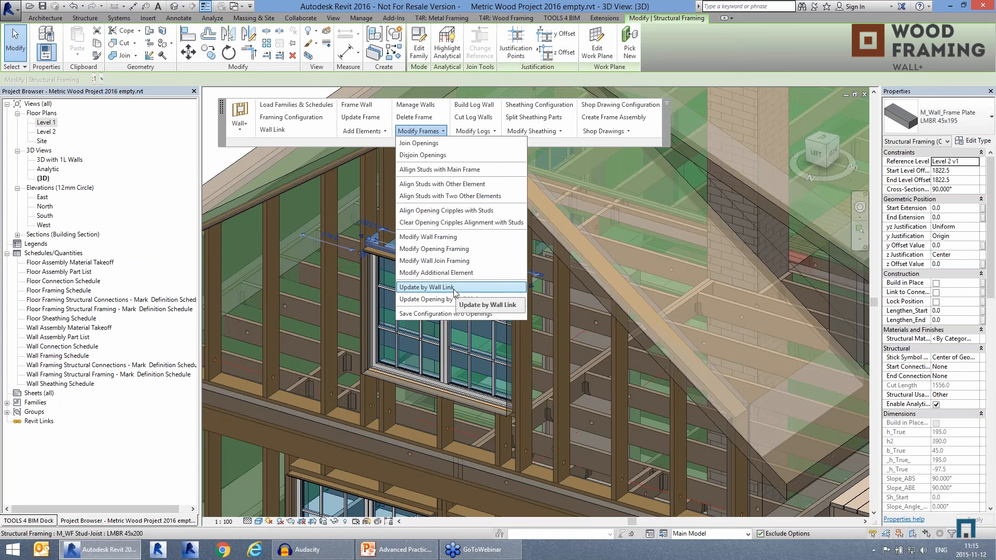
{"action": "left_click", "coordinate": [446, 252]}
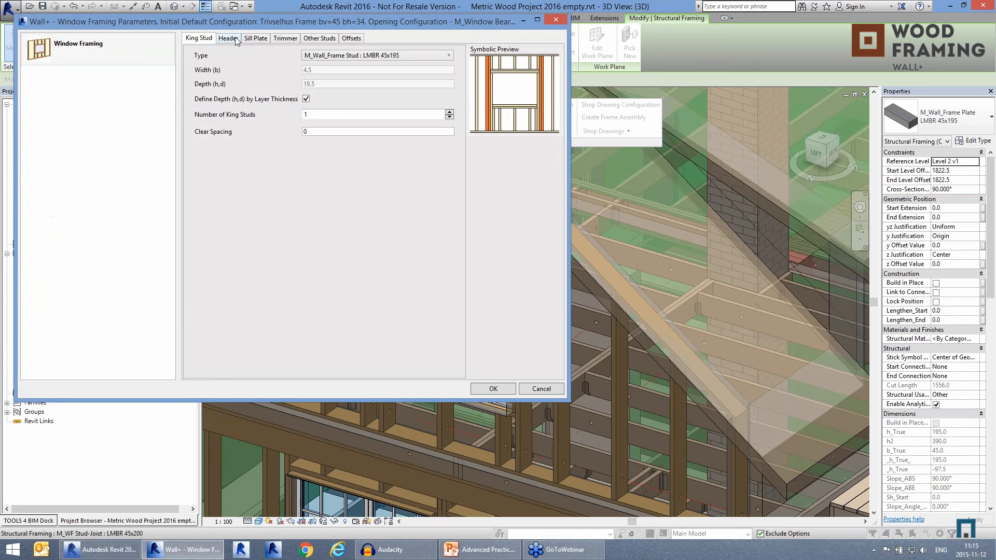
{"action": "left_click", "coordinate": [238, 39]}
{"action": "left_click", "coordinate": [368, 207]}
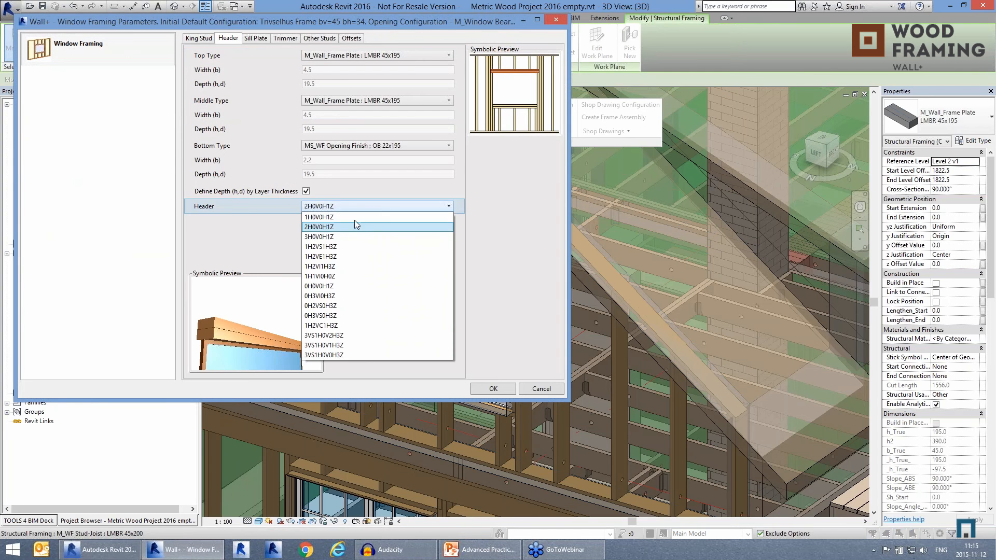
{"action": "left_click", "coordinate": [338, 247]}
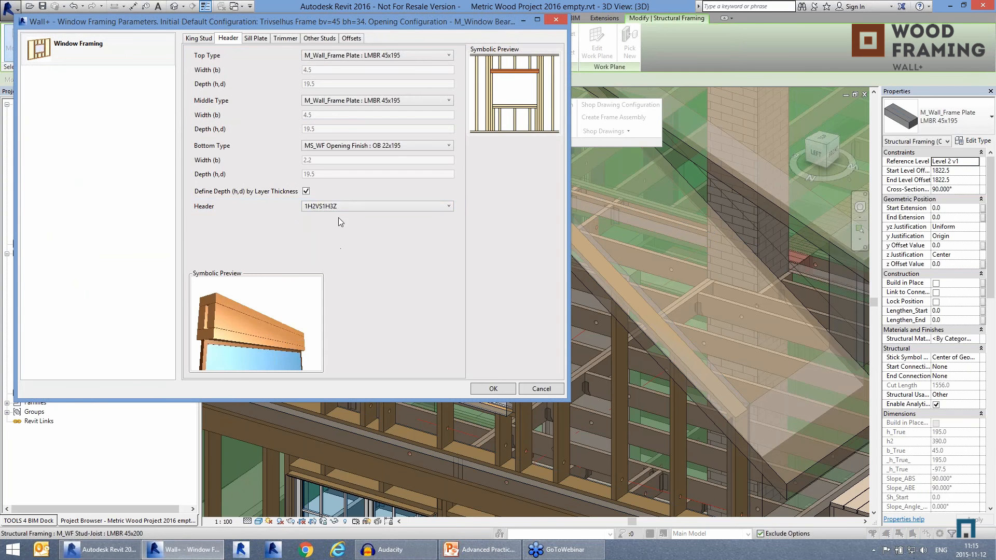
{"action": "left_click", "coordinate": [492, 388]}
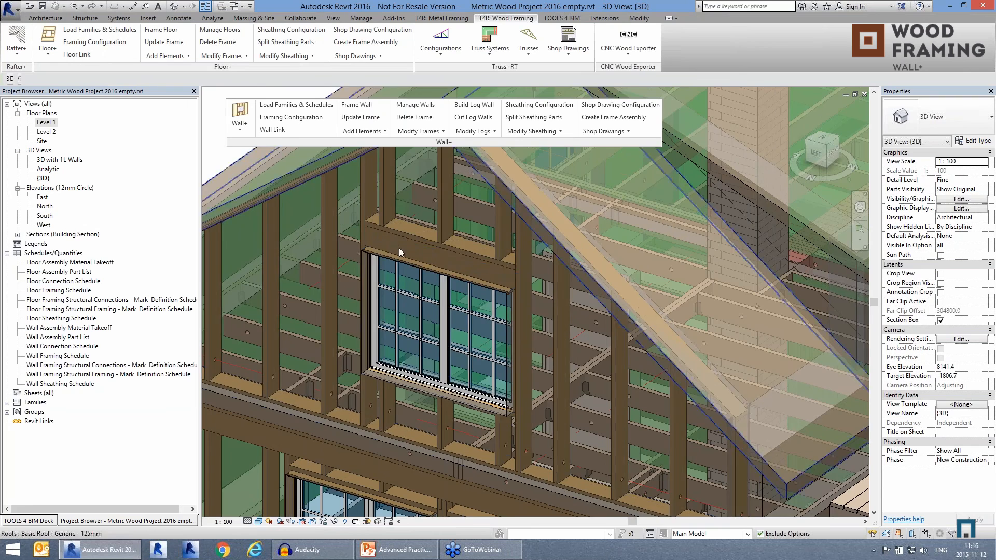
{"action": "scroll", "coordinate": [404, 236], "scroll_direction": "down", "scroll_amount": 1}
{"action": "scroll", "coordinate": [391, 213], "scroll_direction": "down", "scroll_amount": 2}
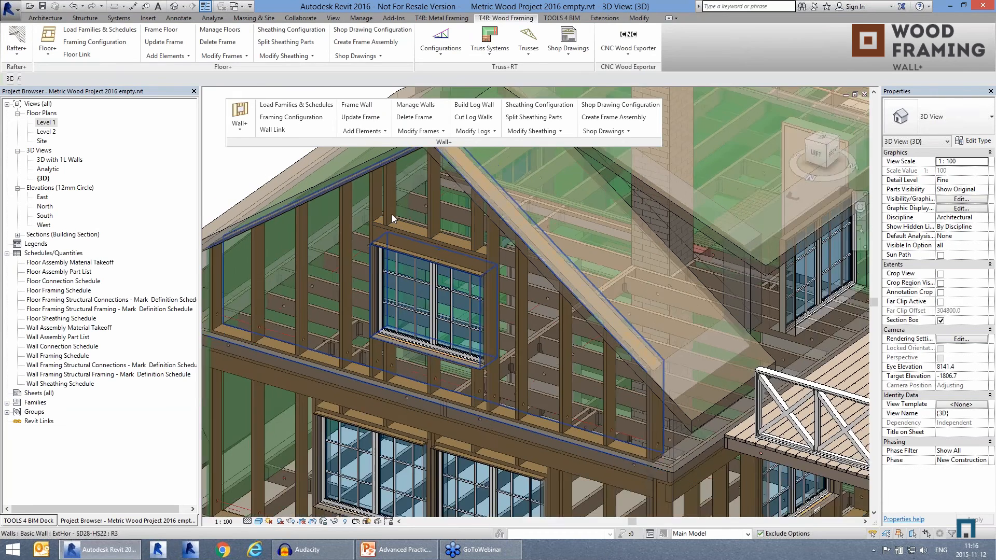
{"action": "scroll", "coordinate": [391, 214], "scroll_direction": "down", "scroll_amount": 1}
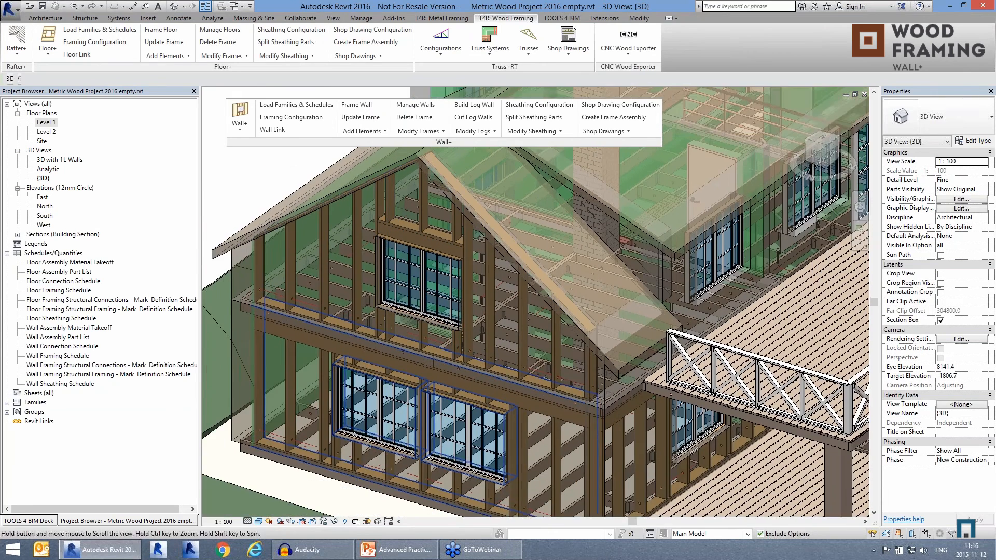
Step: Add an additional LMBR 34x195 blocking beside the gable wall's lower windows, offset 500 from the bottom and measured to its center
{"action": "middle_click_drag", "start_coordinate": [458, 319], "coordinate": [477, 272]}
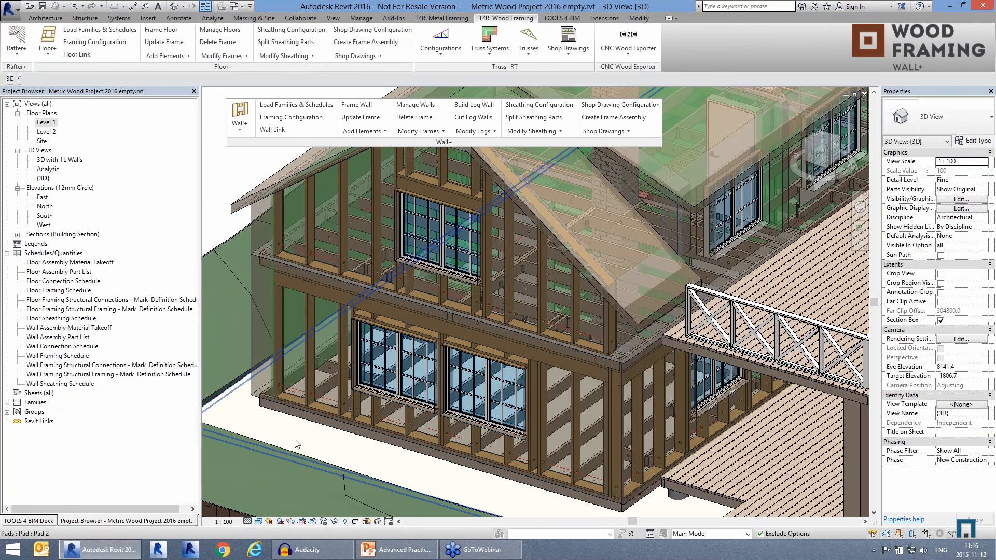
{"action": "scroll", "coordinate": [295, 444], "scroll_direction": "up", "scroll_amount": 1}
{"action": "scroll", "coordinate": [296, 444], "scroll_direction": "up", "scroll_amount": 1}
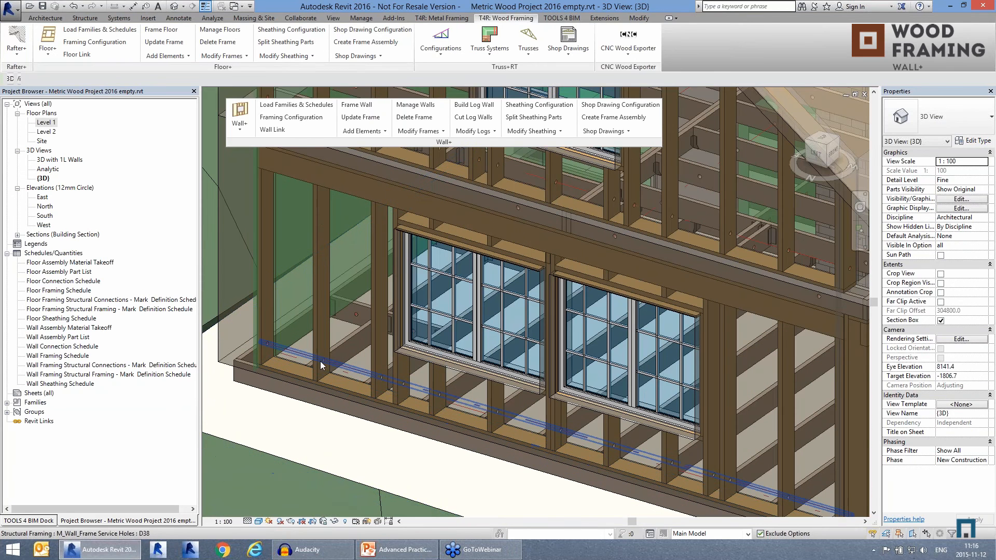
{"action": "scroll", "coordinate": [319, 363], "scroll_direction": "up", "scroll_amount": 1}
{"action": "left_click", "coordinate": [414, 133]}
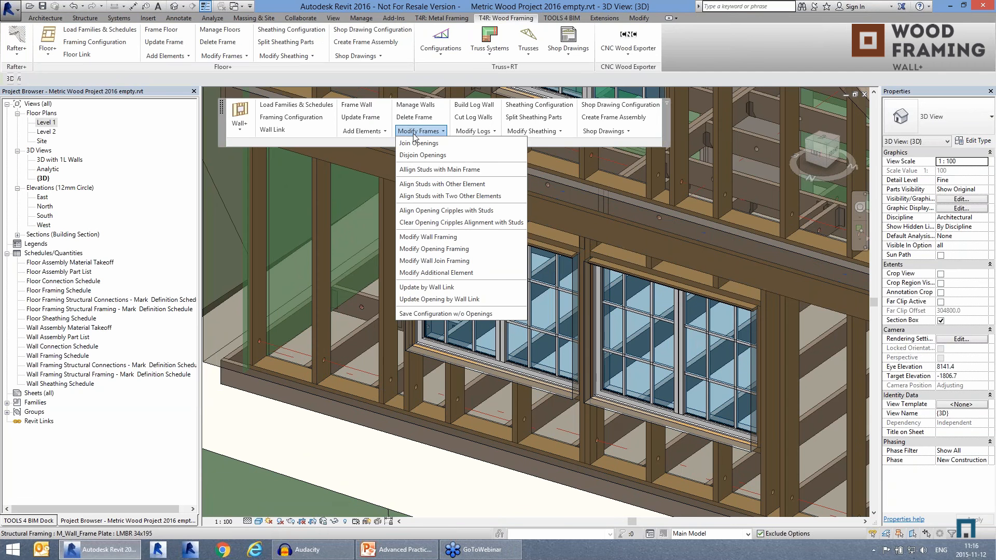
{"action": "left_click", "coordinate": [363, 132]}
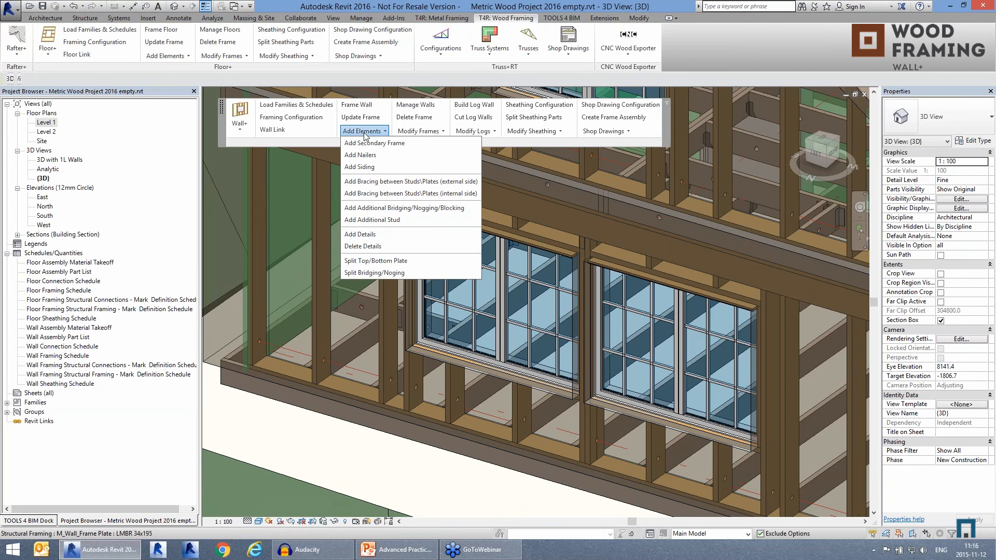
{"action": "left_click", "coordinate": [383, 208]}
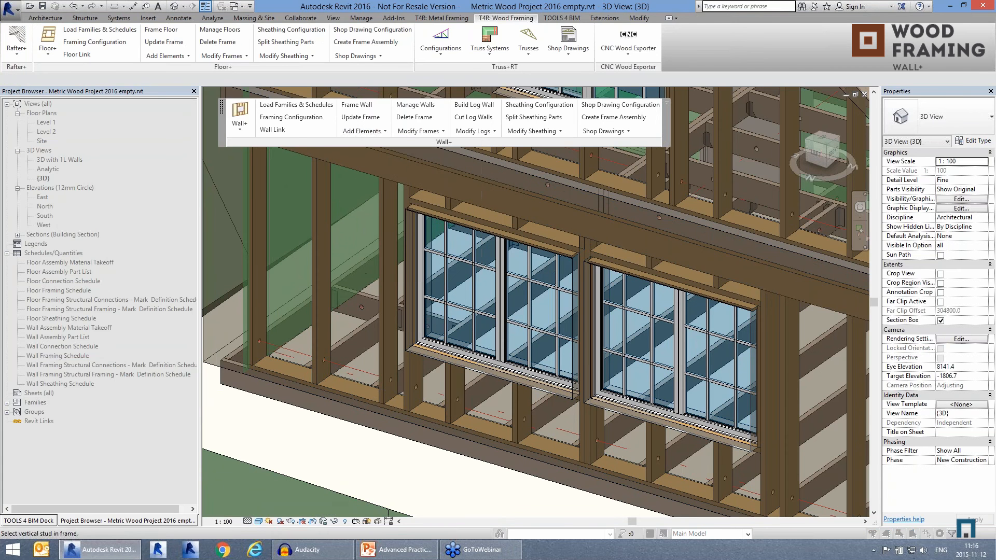
{"action": "left_click", "coordinate": [384, 316]}
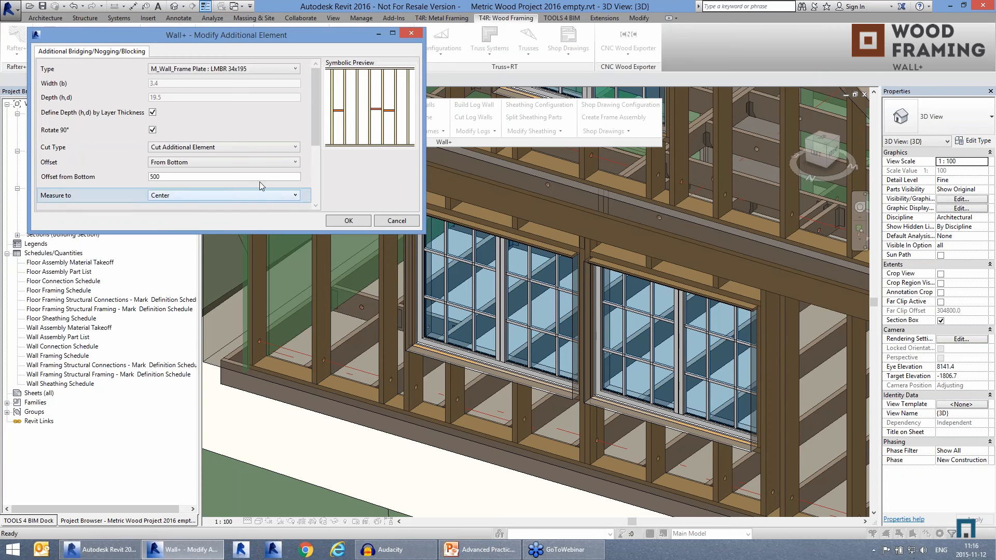
{"action": "left_click", "coordinate": [349, 221]}
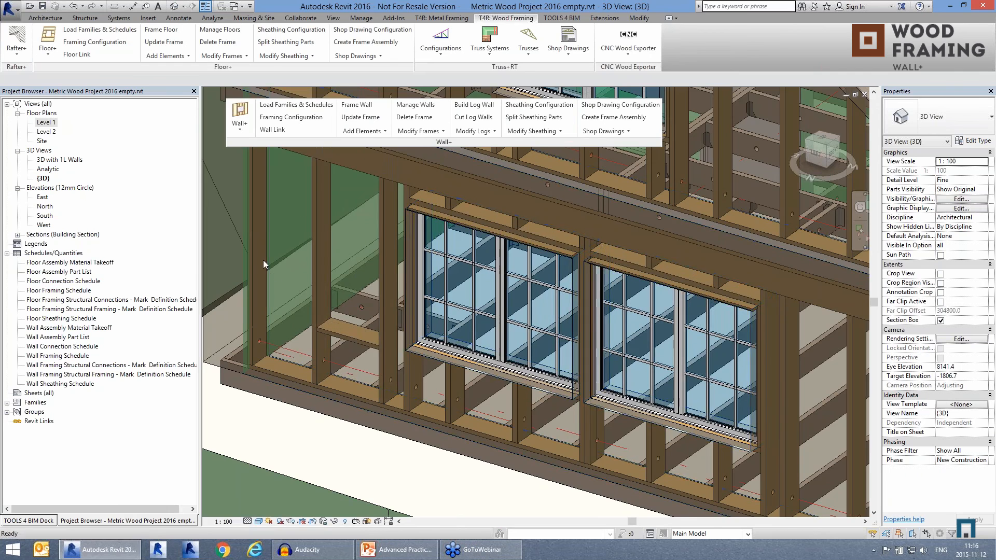
Step: In the 3D with 1L Walls view, move the 1500 x 1200 mm window of the framed side wall along the wall toward the outer corner
{"action": "scroll", "coordinate": [264, 260], "scroll_direction": "down", "scroll_amount": 2}
{"action": "middle_click_drag", "start_coordinate": [616, 386], "coordinate": [584, 374], "text": "shift"}
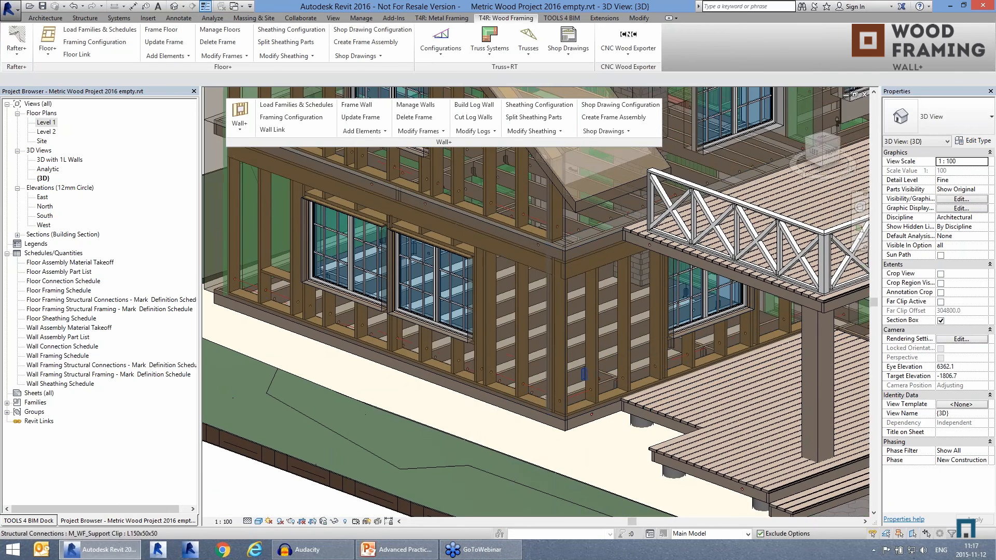
{"action": "double_click", "coordinate": [55, 160]}
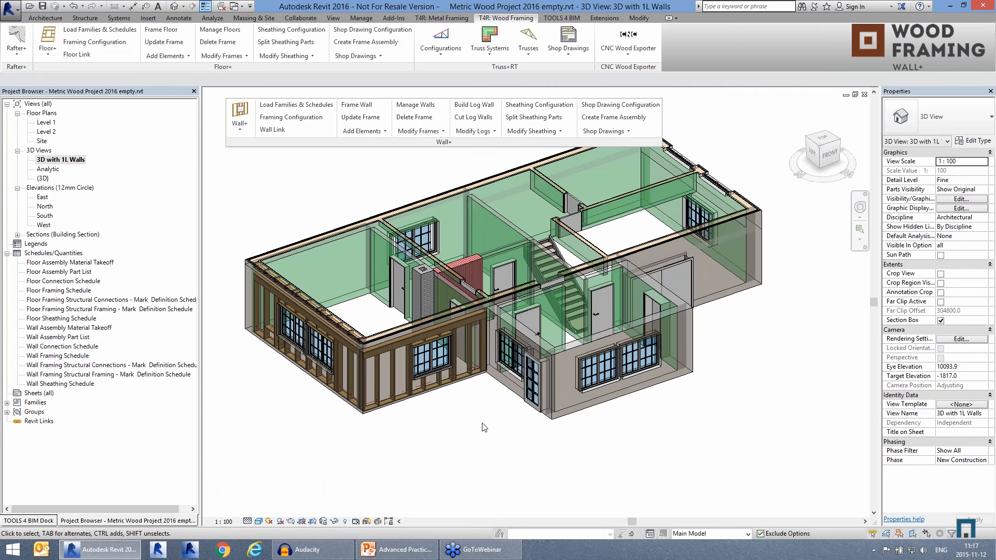
{"action": "scroll", "coordinate": [453, 416], "scroll_direction": "up", "scroll_amount": 4}
{"action": "scroll", "coordinate": [532, 317], "scroll_direction": "up", "scroll_amount": 5}
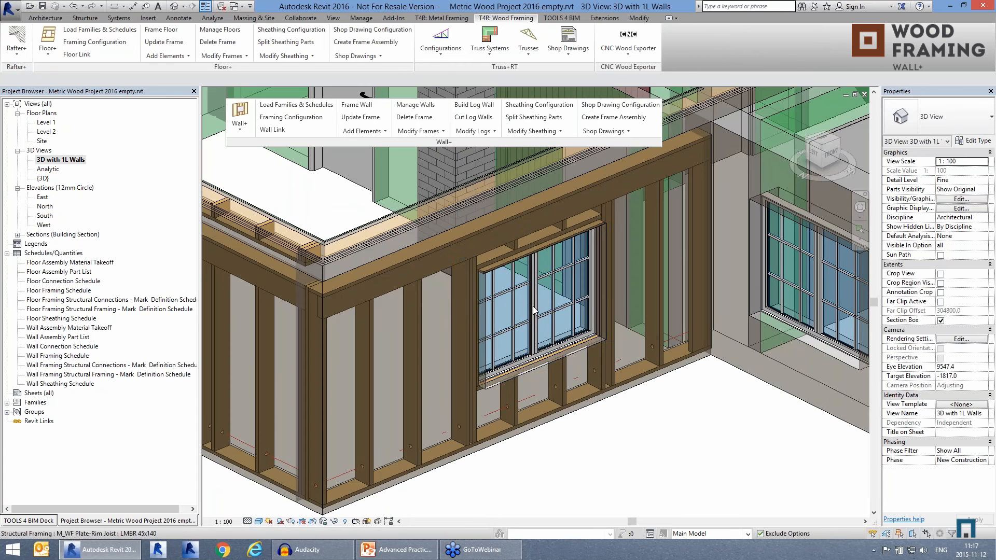
{"action": "left_click", "coordinate": [534, 310]}
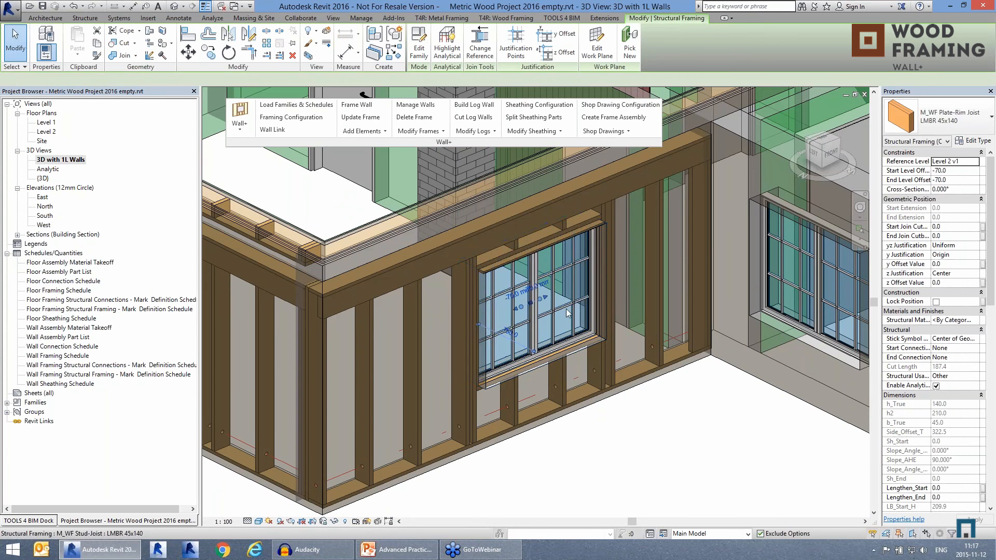
{"action": "left_click", "coordinate": [537, 315]}
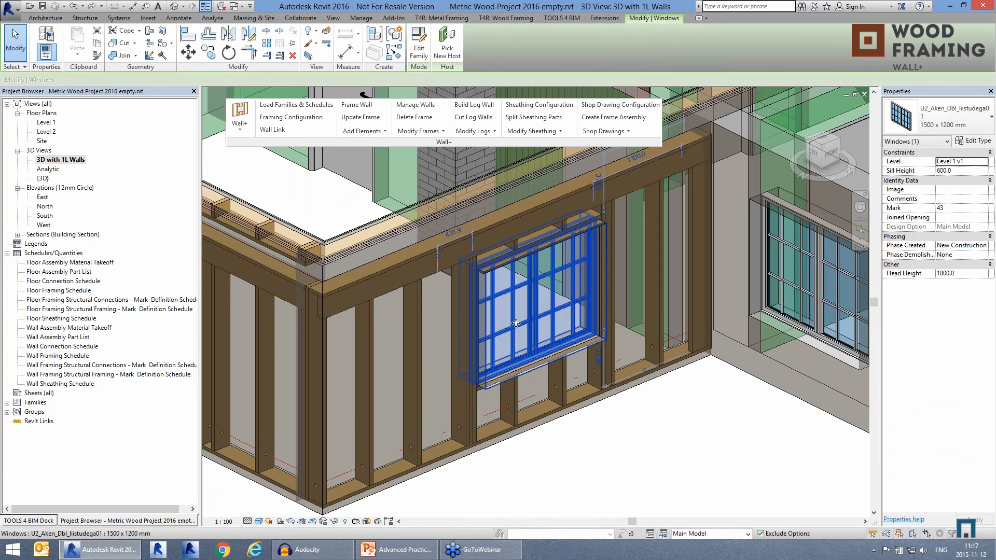
{"action": "left_click_drag", "start_coordinate": [538, 315], "coordinate": [537, 316]}
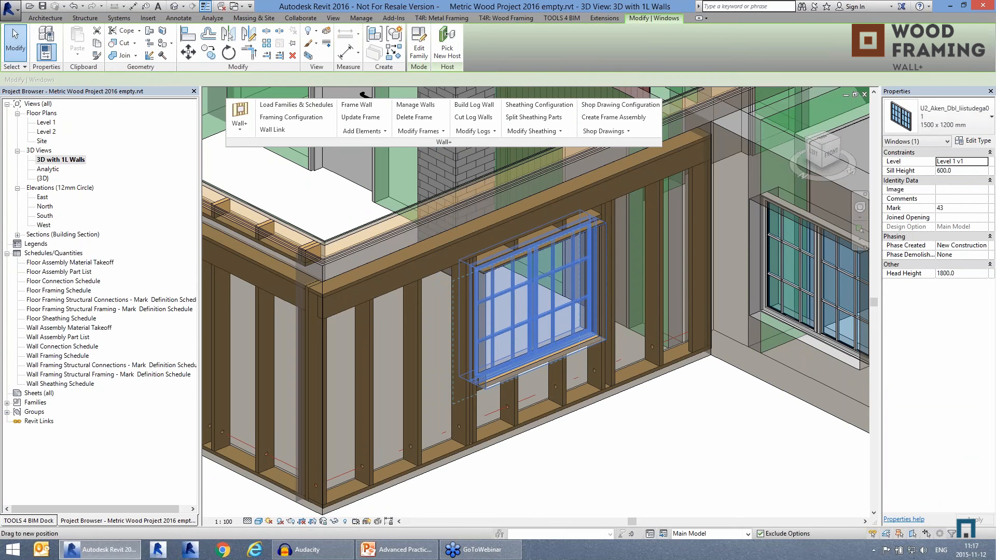
{"action": "key", "text": "Escape"}
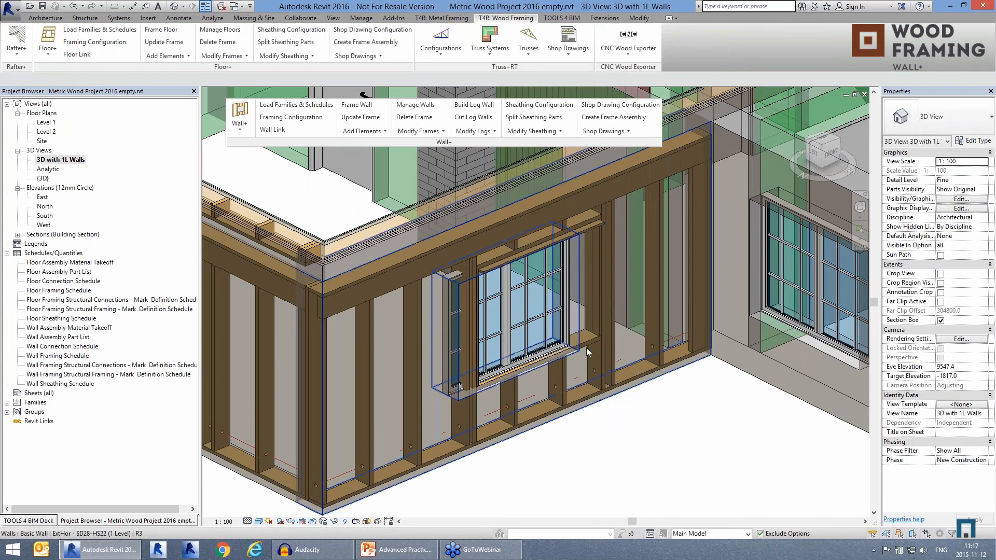
Step: Update the side wall's frame to match the window's new position
{"action": "left_click", "coordinate": [595, 311]}
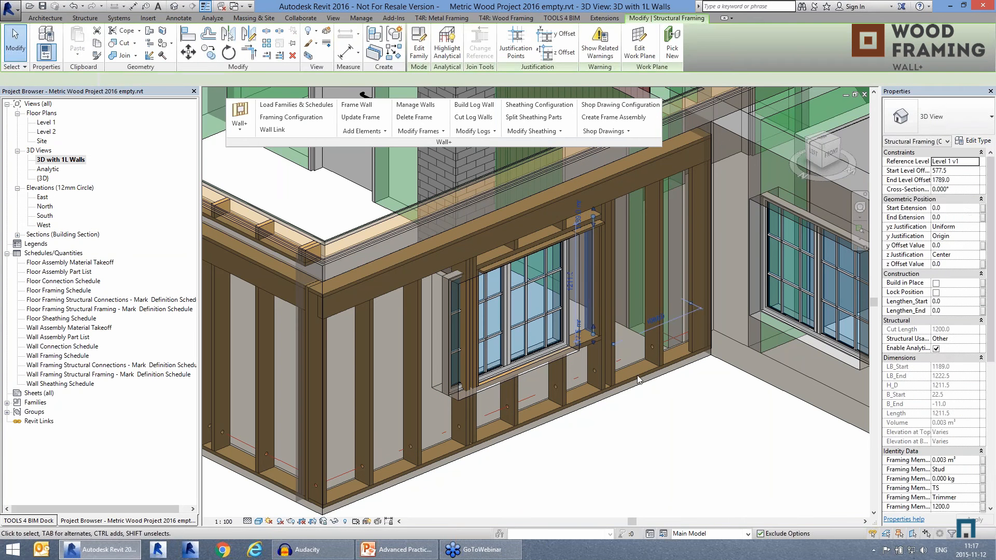
{"action": "left_click", "coordinate": [610, 322]}
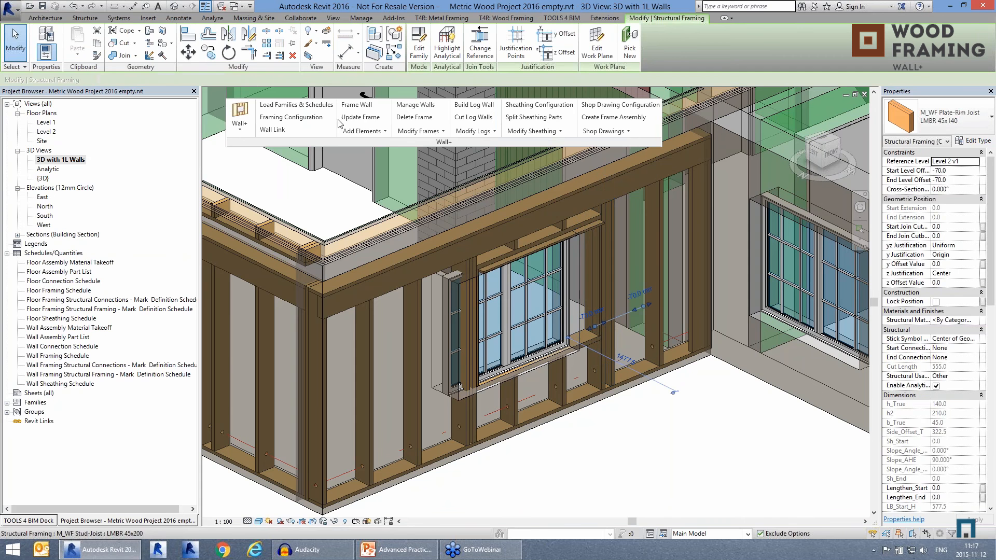
{"action": "left_click", "coordinate": [359, 118]}
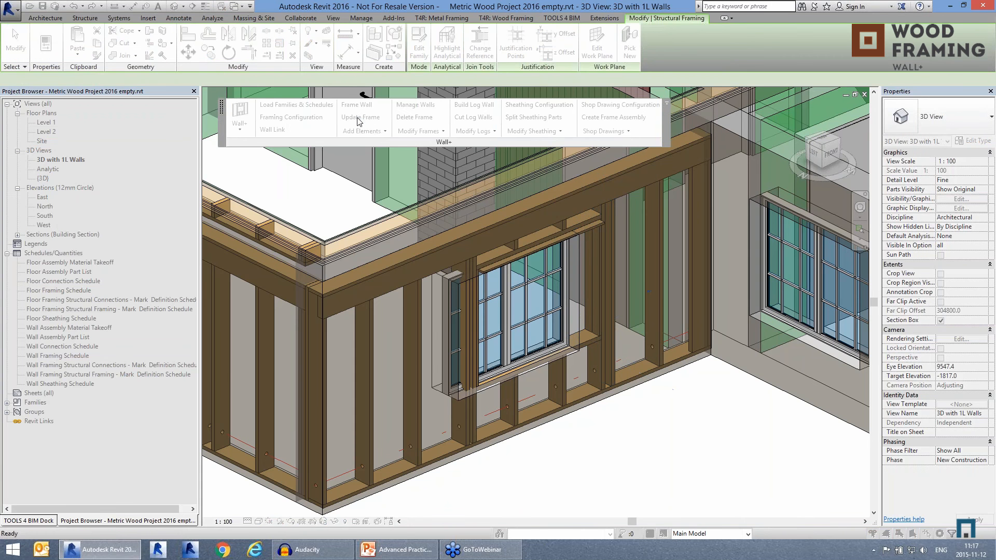
{"action": "left_click", "coordinate": [420, 366]}
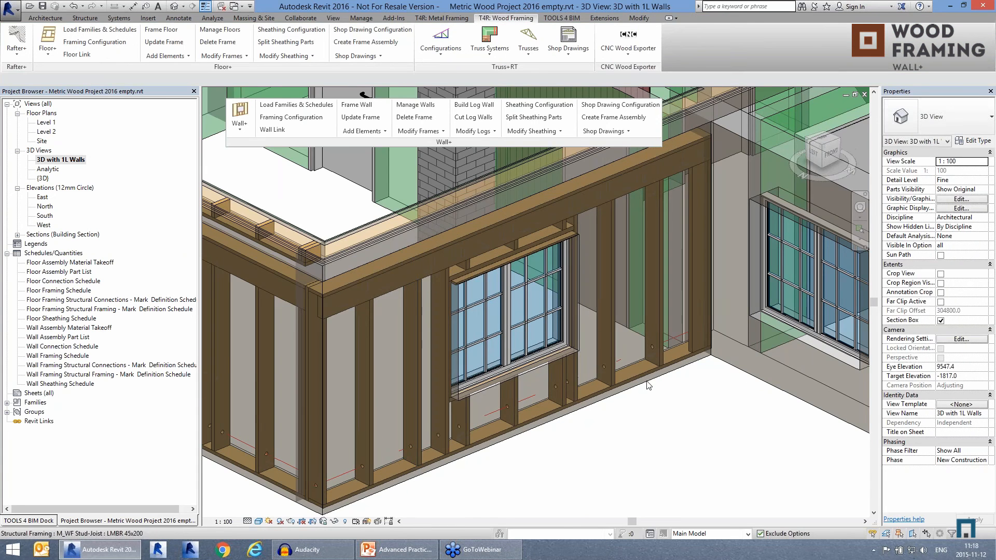
Step: Add a secondary frame to both framed exterior walls that meet at the corner
{"action": "scroll", "coordinate": [646, 410], "scroll_direction": "down", "scroll_amount": 3}
{"action": "middle_click_drag", "start_coordinate": [465, 470], "coordinate": [509, 451]}
{"action": "left_click", "coordinate": [473, 452]}
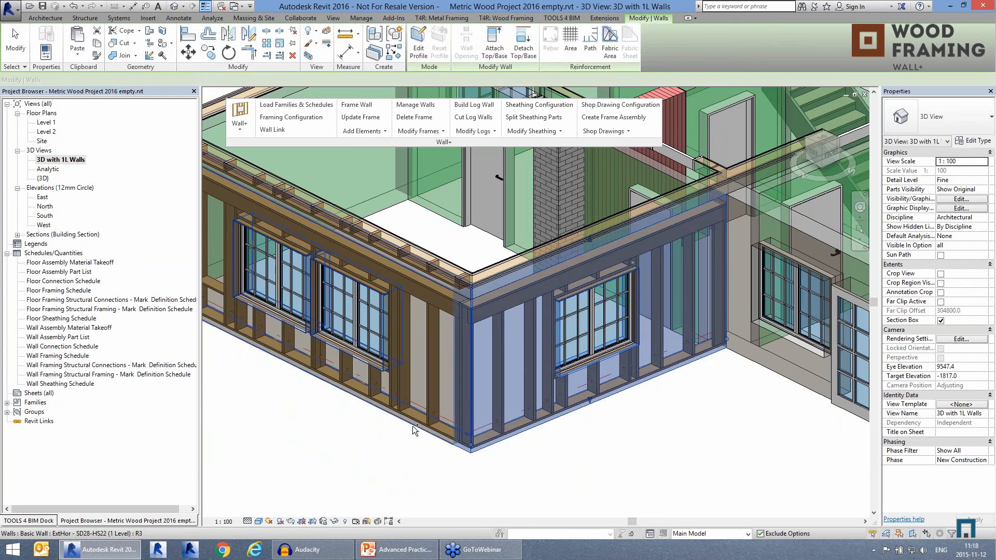
{"action": "left_click", "coordinate": [424, 430], "text": "ctrl"}
{"action": "left_click", "coordinate": [359, 130]}
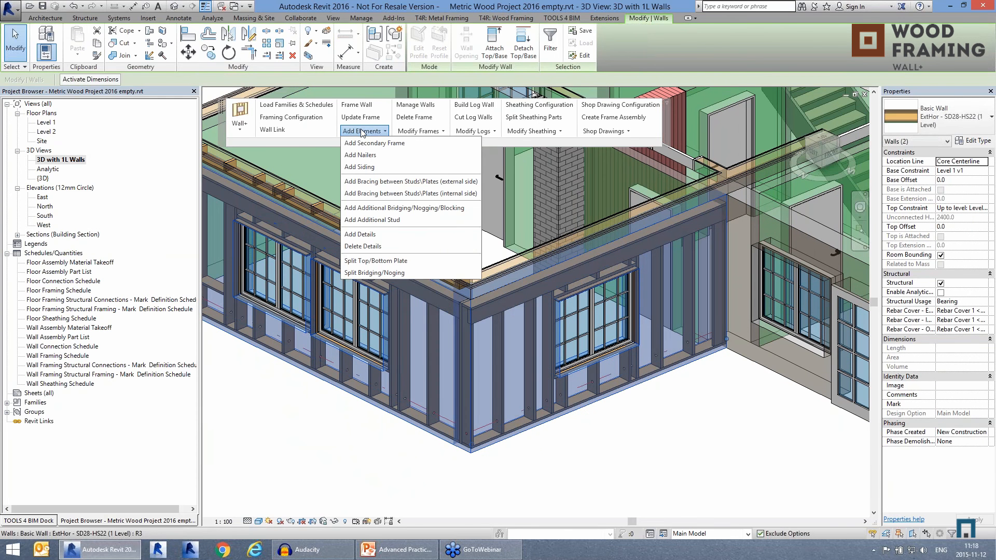
{"action": "left_click", "coordinate": [375, 142]}
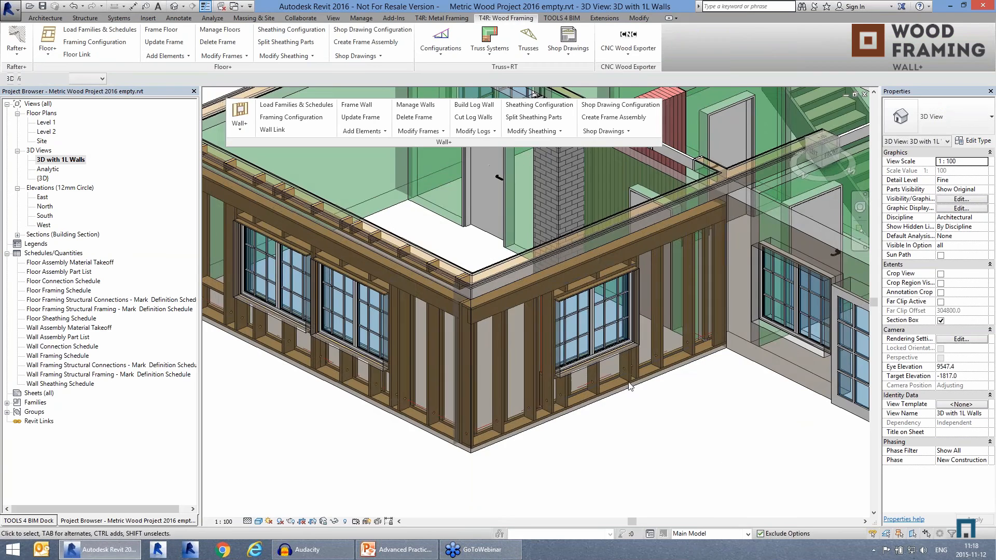
Step: Examine the secondary frame from inside the house, checking a cripple stud below the paired windows and the header plate above them
{"action": "middle_click_drag", "start_coordinate": [629, 383], "coordinate": [371, 358], "text": "shift"}
{"action": "middle_click_drag", "start_coordinate": [501, 254], "coordinate": [550, 415]}
{"action": "middle_click_drag", "start_coordinate": [552, 267], "coordinate": [402, 452]}
{"action": "middle_click_drag", "start_coordinate": [760, 236], "coordinate": [590, 236]}
{"action": "scroll", "coordinate": [590, 236], "scroll_direction": "up", "scroll_amount": 2}
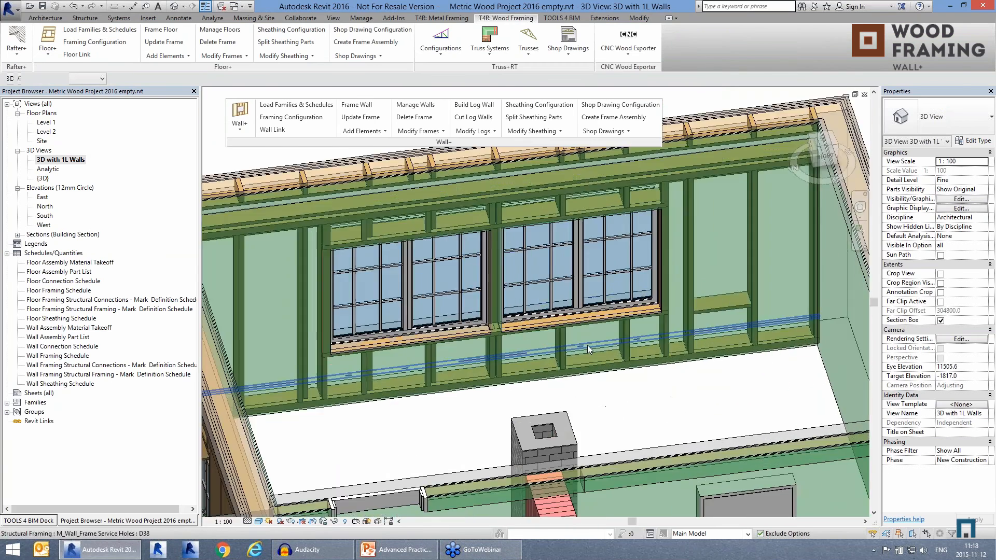
{"action": "left_click", "coordinate": [566, 349]}
{"action": "key", "text": "Escape"}
{"action": "left_click", "coordinate": [566, 348]}
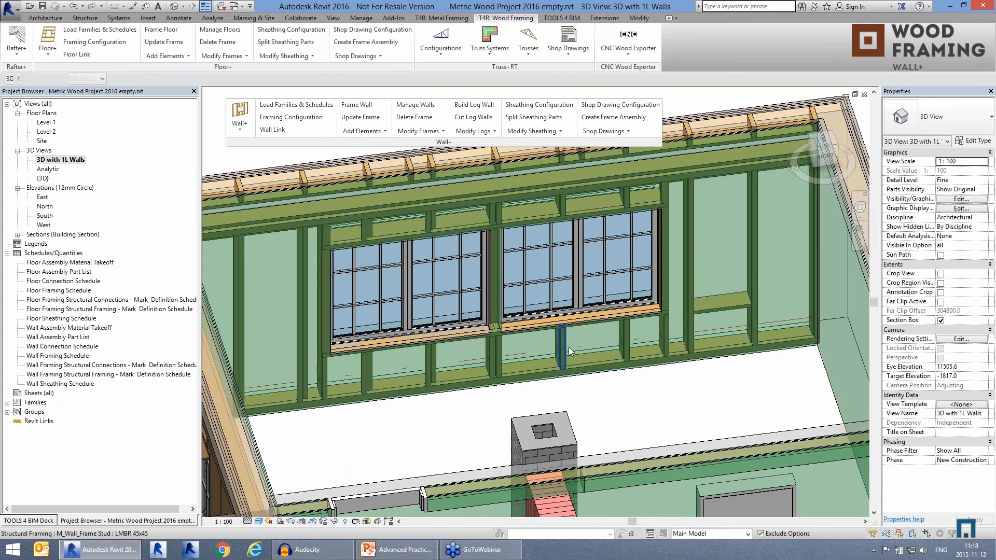
{"action": "mouse_move", "coordinate": [649, 401]}
{"action": "middle_mouse_down", "text": "shift"}
{"action": "mouse_move", "coordinate": [625, 411]}
{"action": "mouse_move", "coordinate": [664, 398]}
{"action": "middle_mouse_up", "text": "shift"}
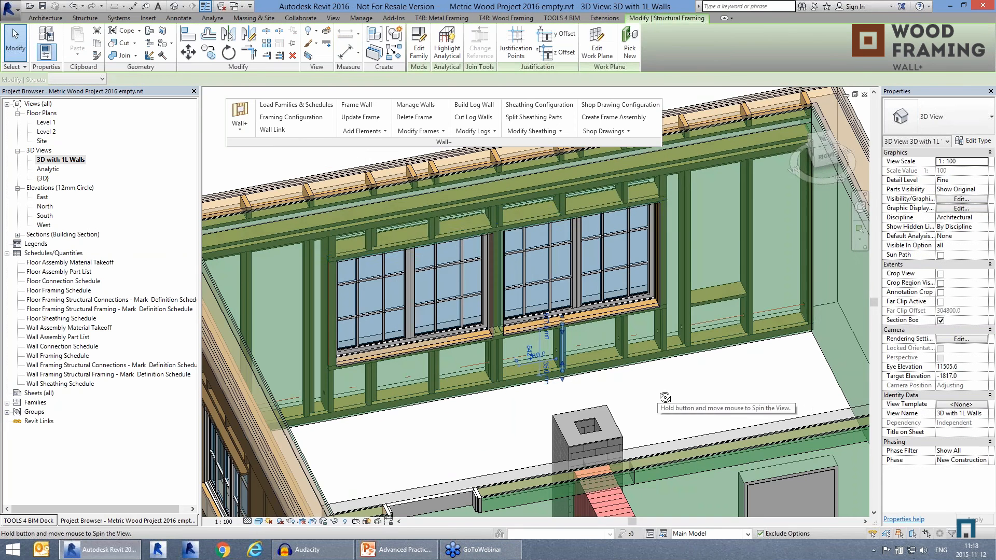
{"action": "left_click", "coordinate": [537, 220]}
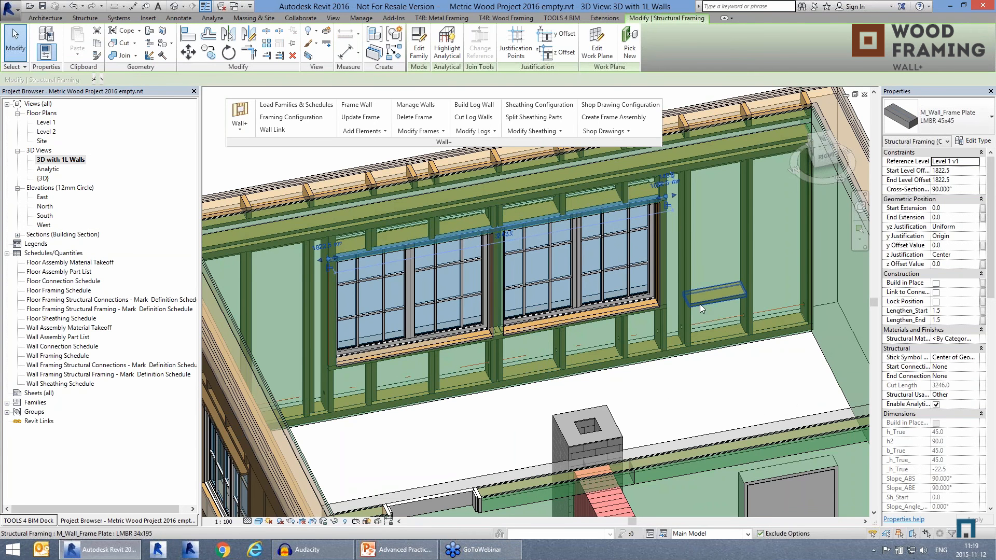
{"action": "left_click", "coordinate": [691, 372]}
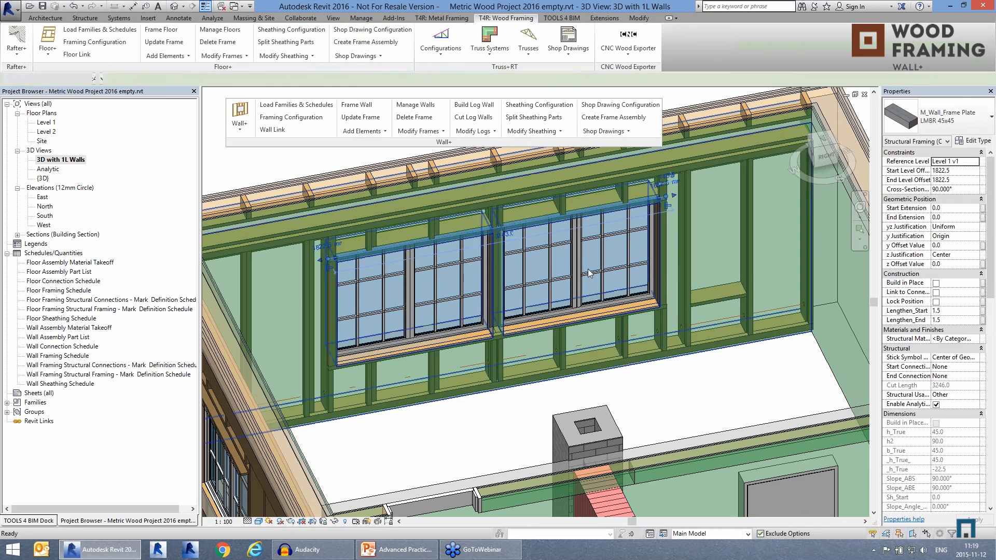
Step: Check the Joined Opening property of one of the paired windows and the header plate spanning both openings
{"action": "left_click", "coordinate": [572, 261]}
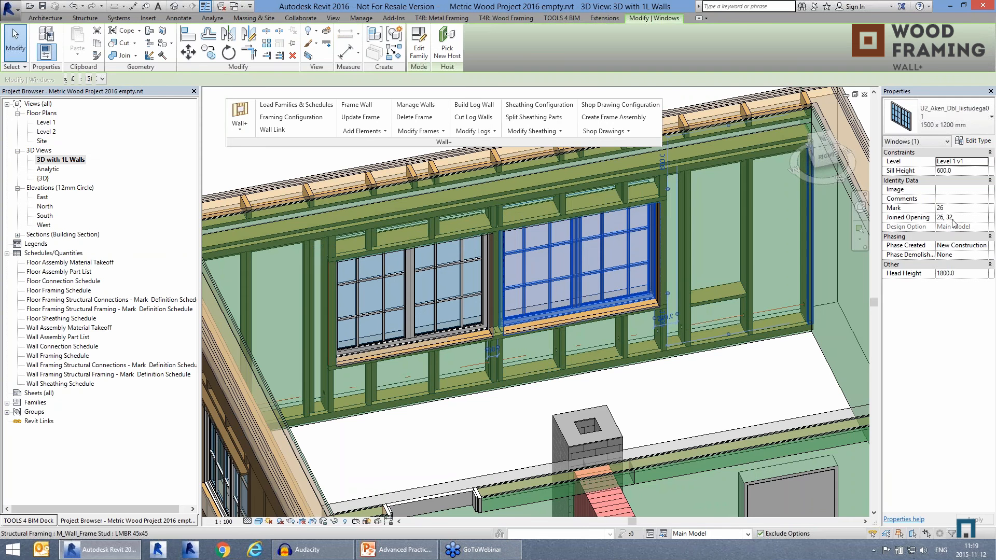
{"action": "key", "text": "Escape"}
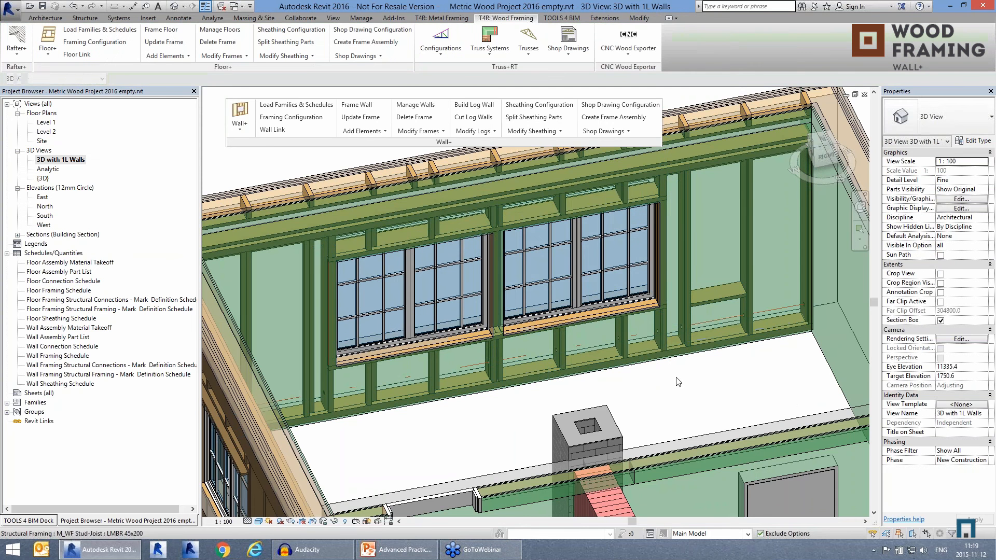
{"action": "left_click", "coordinate": [521, 229]}
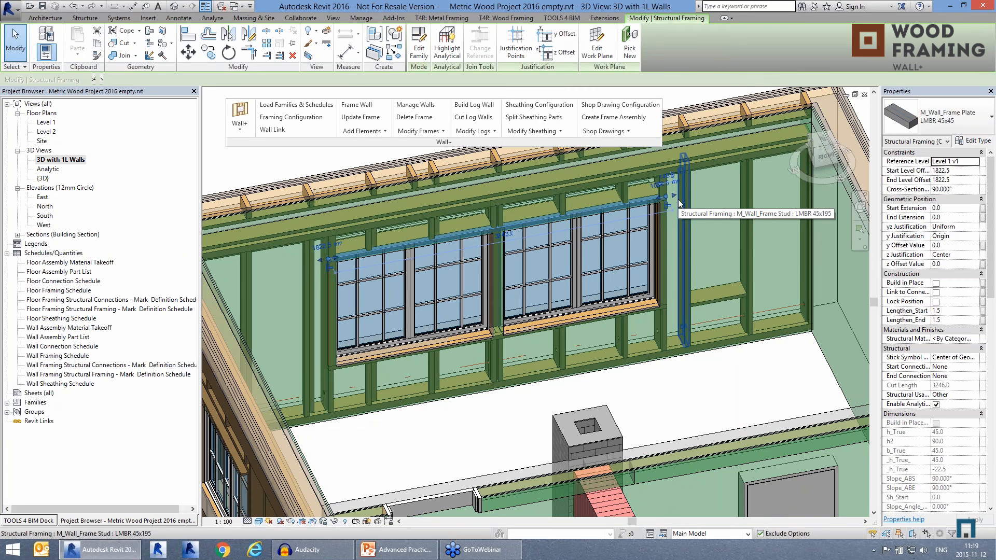
{"action": "key", "text": "Escape"}
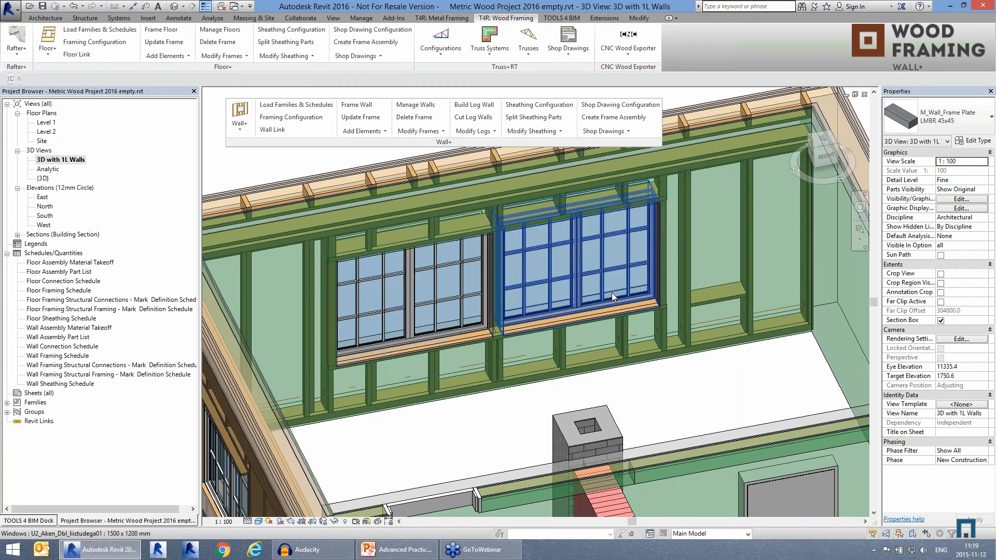
Step: Align the secondary frame's studs with the main frame in the wall with the paired windows
{"action": "scroll", "coordinate": [612, 292], "scroll_direction": "down", "scroll_amount": 2}
{"action": "middle_click_drag", "start_coordinate": [612, 293], "coordinate": [514, 319], "text": "shift"}
{"action": "scroll", "coordinate": [410, 286], "scroll_direction": "up", "scroll_amount": 2}
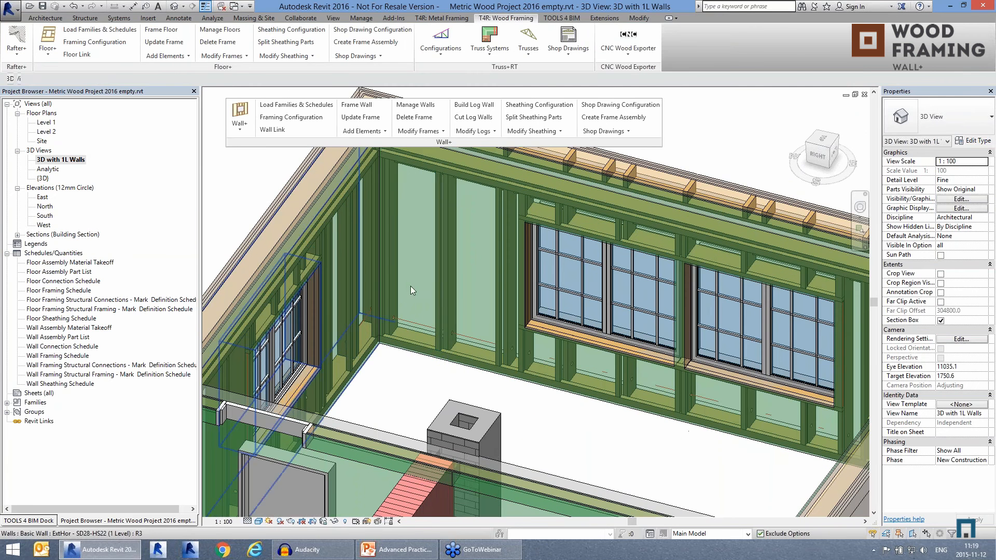
{"action": "left_click", "coordinate": [439, 271]}
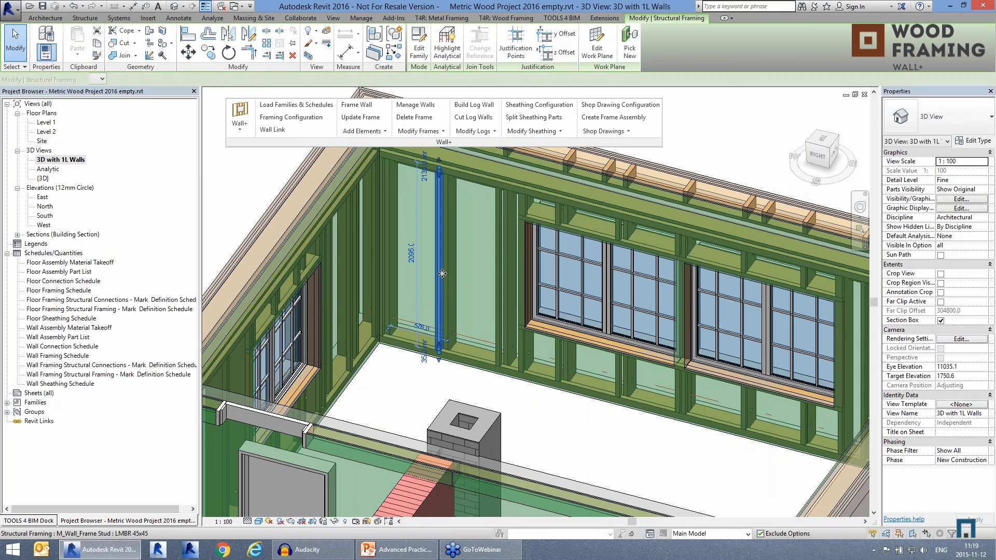
{"action": "left_click", "coordinate": [417, 131]}
{"action": "left_click", "coordinate": [442, 170]}
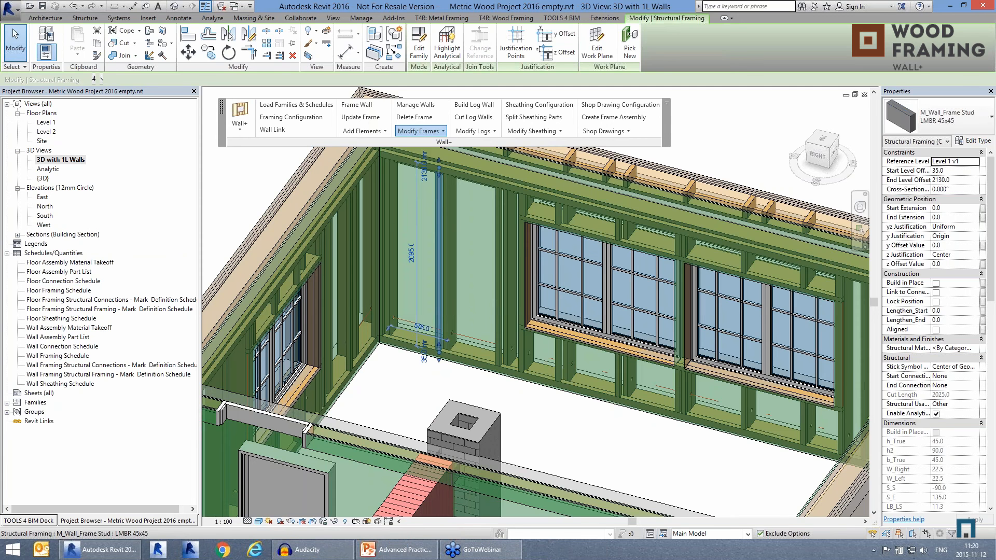
{"action": "left_click", "coordinate": [481, 225]}
{"action": "key", "text": "Escape"}
Step: Align the secondary frame's studs with the main frame in the adjoining wall with the single window
{"action": "middle_click_drag", "start_coordinate": [553, 333], "coordinate": [431, 251], "text": "shift"}
{"action": "middle_click_drag", "start_coordinate": [472, 223], "coordinate": [480, 285]}
{"action": "left_click", "coordinate": [421, 131]}
{"action": "left_click", "coordinate": [430, 169]}
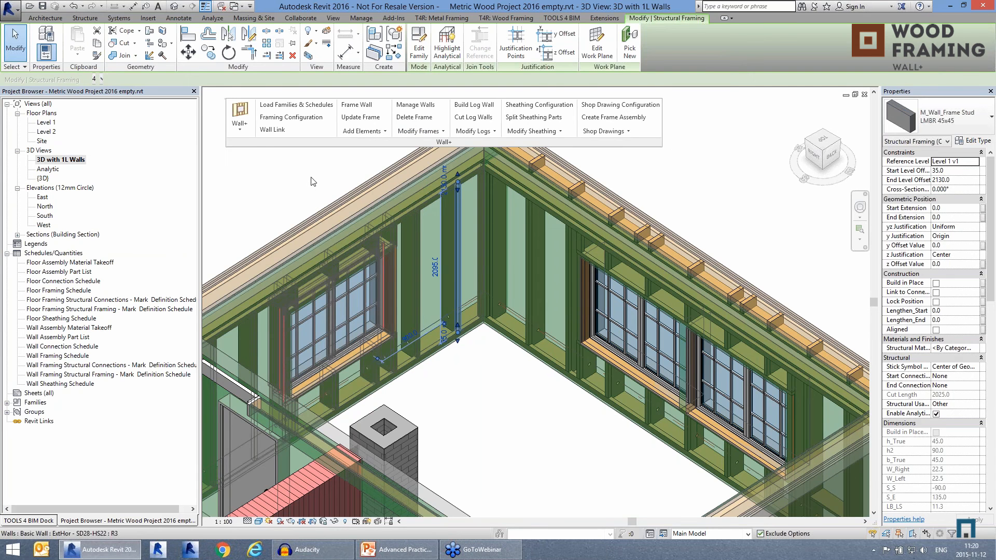
{"action": "key", "text": "Escape"}
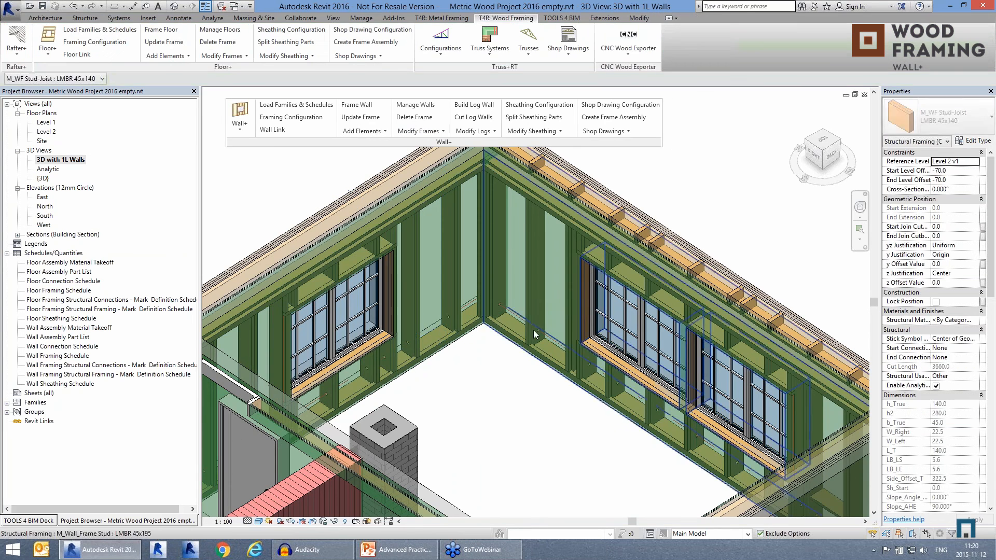
Step: Add nailers to the exterior wall with the single window and the adjoining wall with the paired windows
{"action": "middle_click_drag", "start_coordinate": [441, 358], "coordinate": [545, 319], "text": "shift"}
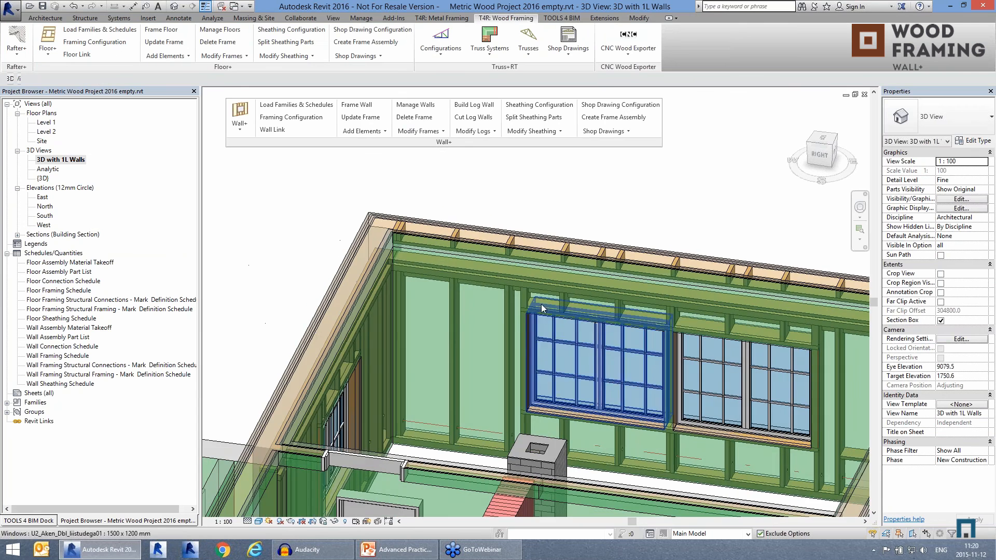
{"action": "scroll", "coordinate": [378, 207], "scroll_direction": "down", "scroll_amount": 2}
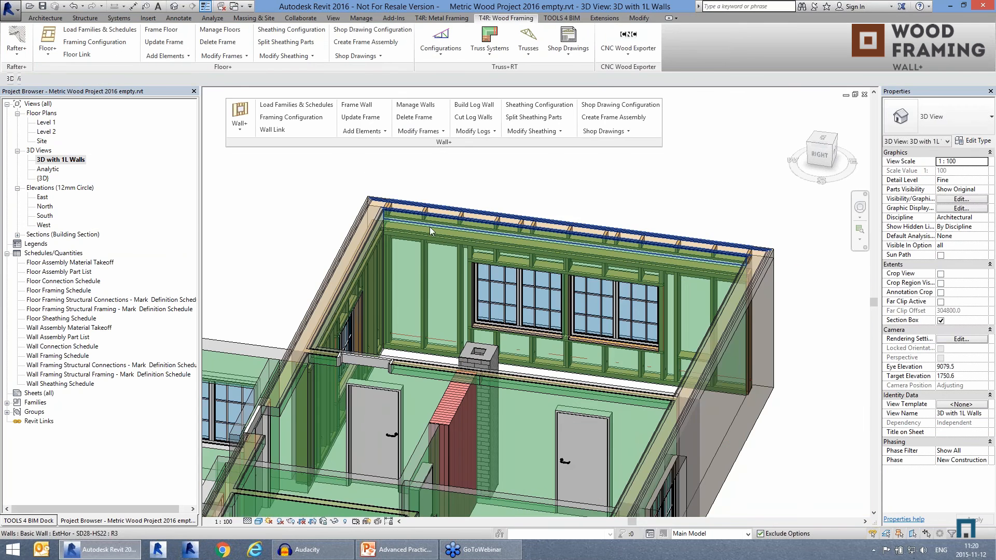
{"action": "middle_click_drag", "start_coordinate": [406, 276], "coordinate": [690, 311], "text": "shift"}
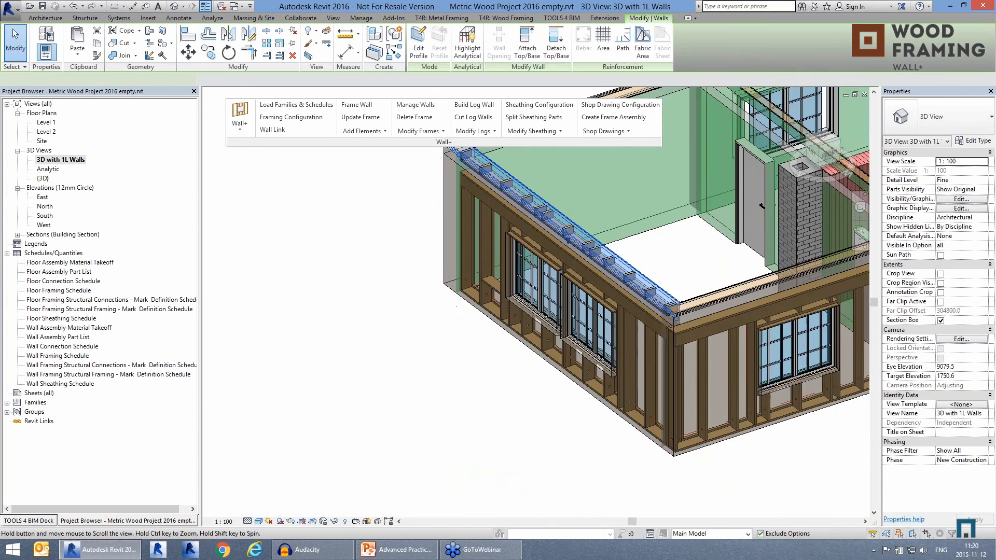
{"action": "middle_click_drag", "start_coordinate": [768, 359], "coordinate": [601, 451]}
{"action": "left_click", "coordinate": [601, 451]}
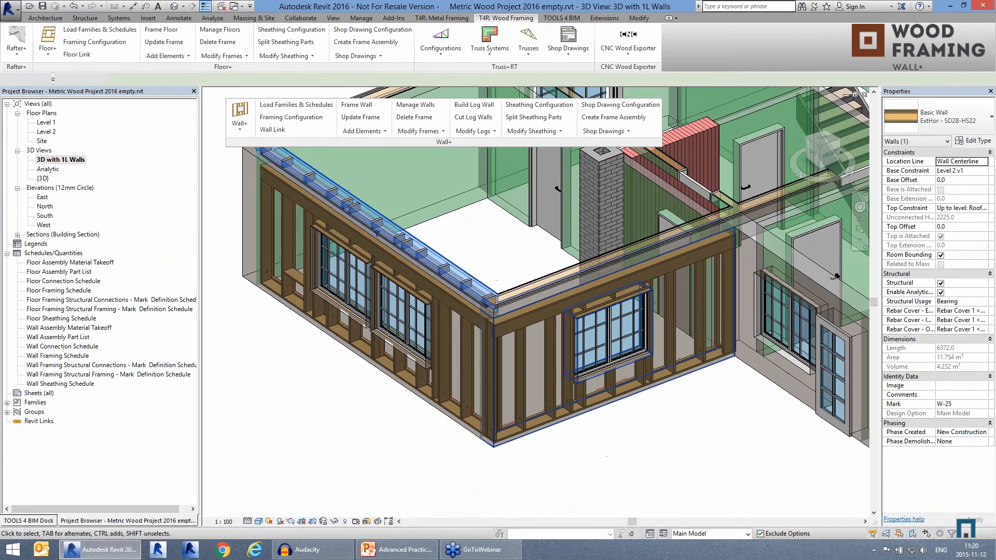
{"action": "left_click", "coordinate": [536, 437]}
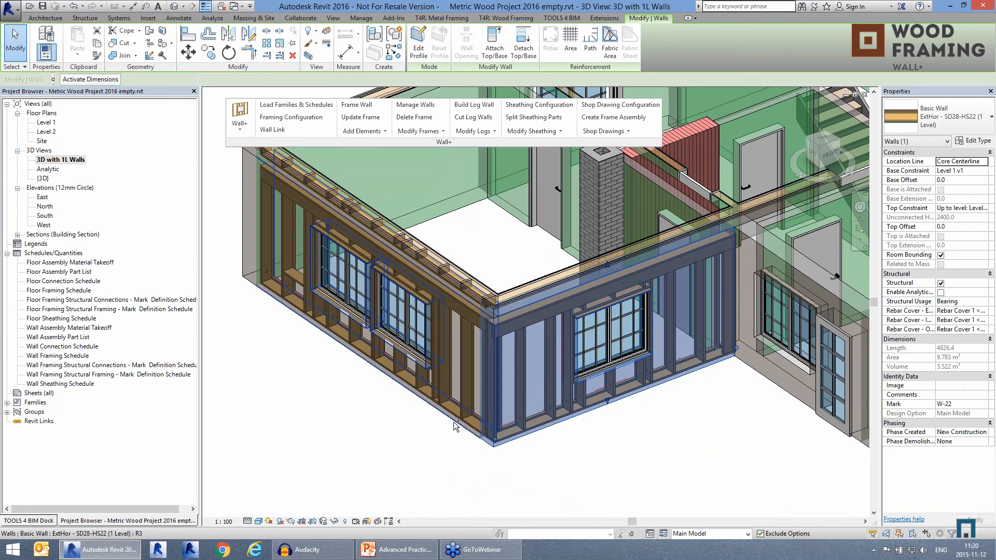
{"action": "left_click", "coordinate": [363, 131]}
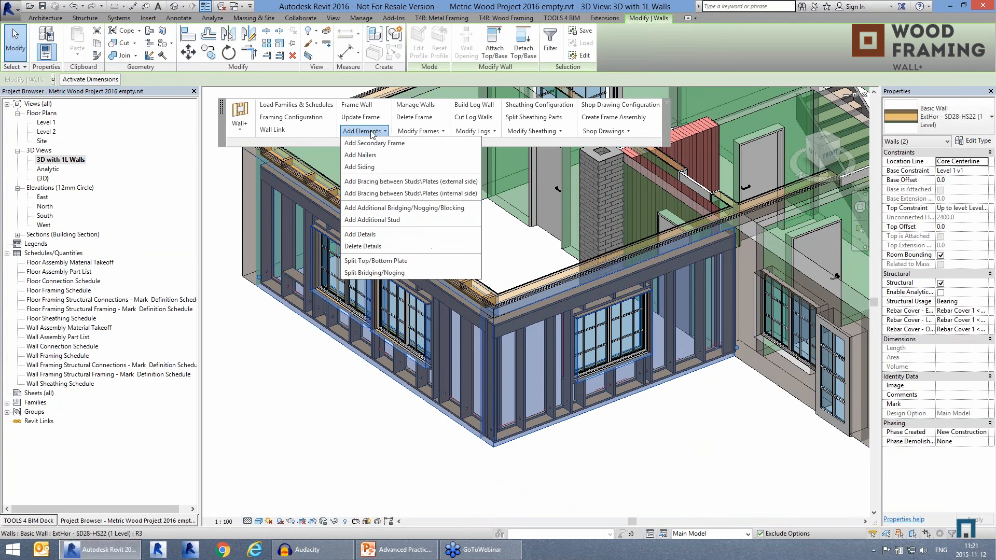
{"action": "left_click", "coordinate": [375, 157]}
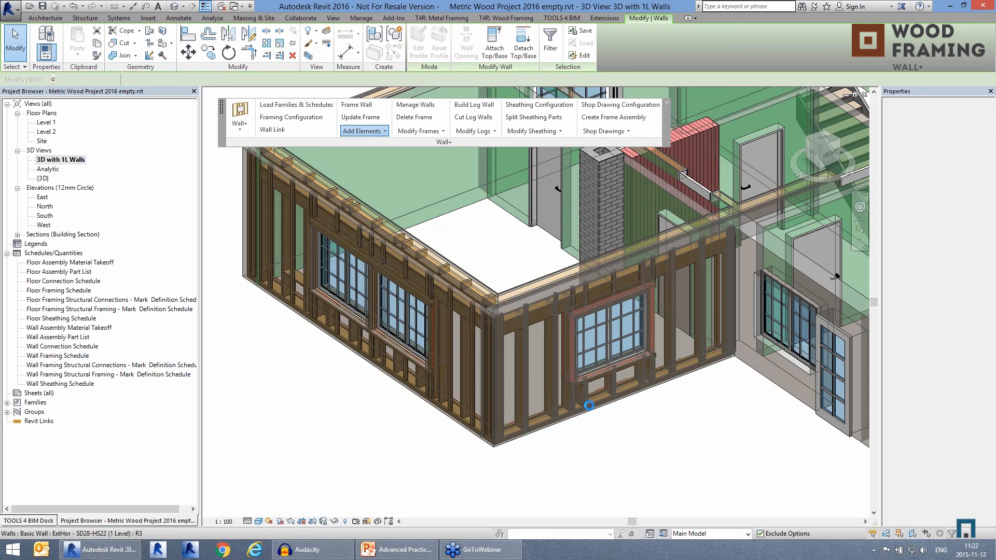
Step: Align the NL 45x18 nailer studs with the main frame in the wall with the paired windows
{"action": "scroll", "coordinate": [468, 424], "scroll_direction": "up", "scroll_amount": 2}
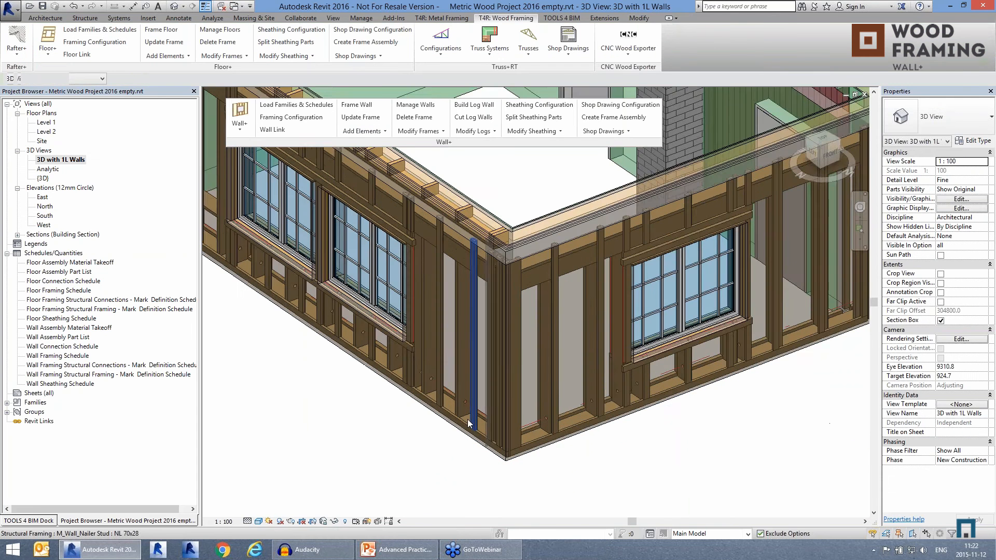
{"action": "middle_click_drag", "start_coordinate": [499, 332], "coordinate": [529, 358], "text": "shift"}
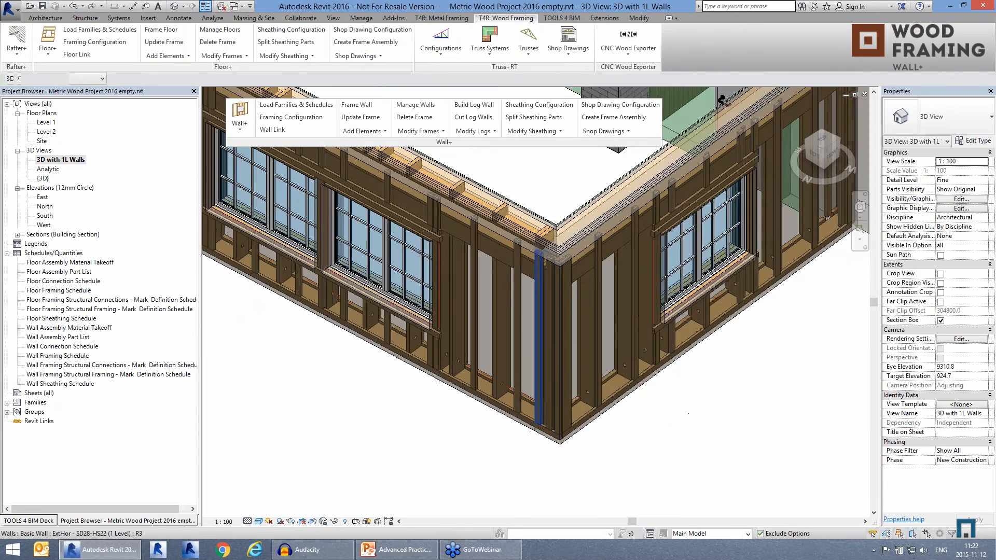
{"action": "scroll", "coordinate": [524, 347], "scroll_direction": "up", "scroll_amount": 2}
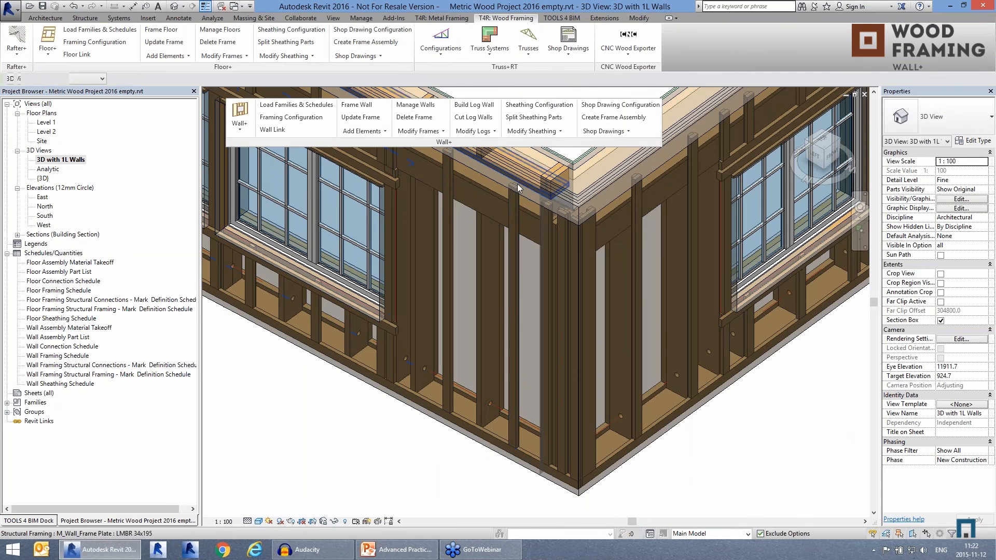
{"action": "scroll", "coordinate": [517, 186], "scroll_direction": "up", "scroll_amount": 4}
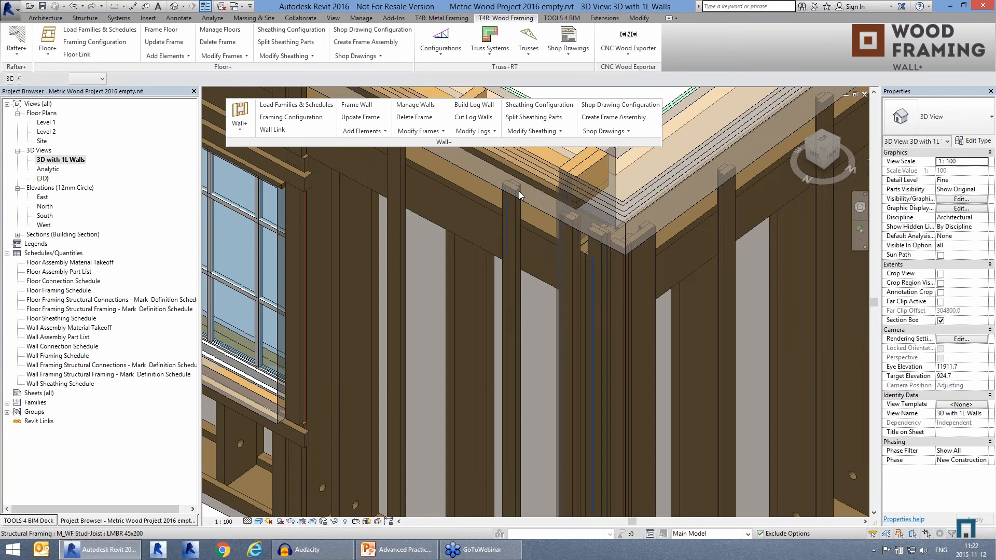
{"action": "left_click", "coordinate": [517, 184]}
{"action": "scroll", "coordinate": [434, 221], "scroll_direction": "down", "scroll_amount": 3}
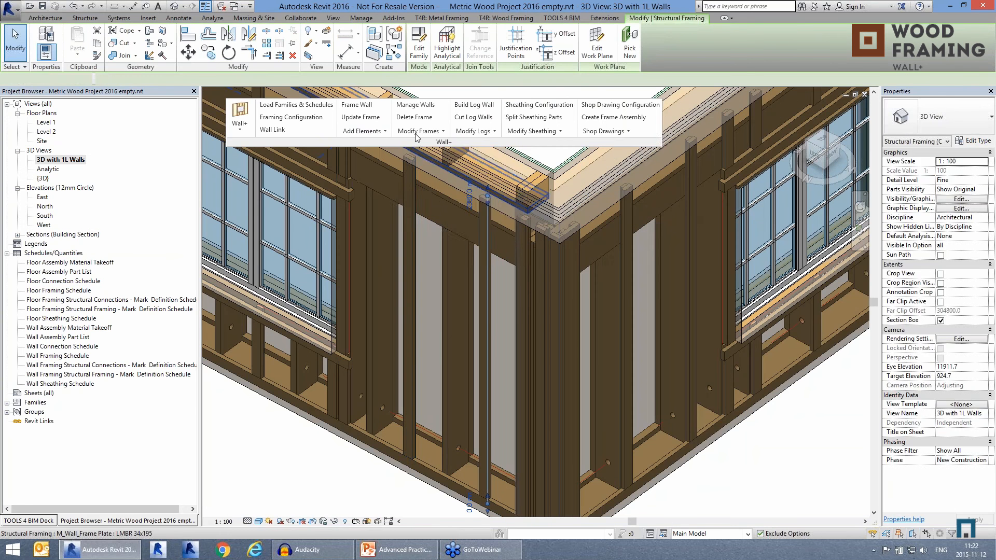
{"action": "left_click", "coordinate": [415, 133]}
{"action": "left_click", "coordinate": [424, 169]}
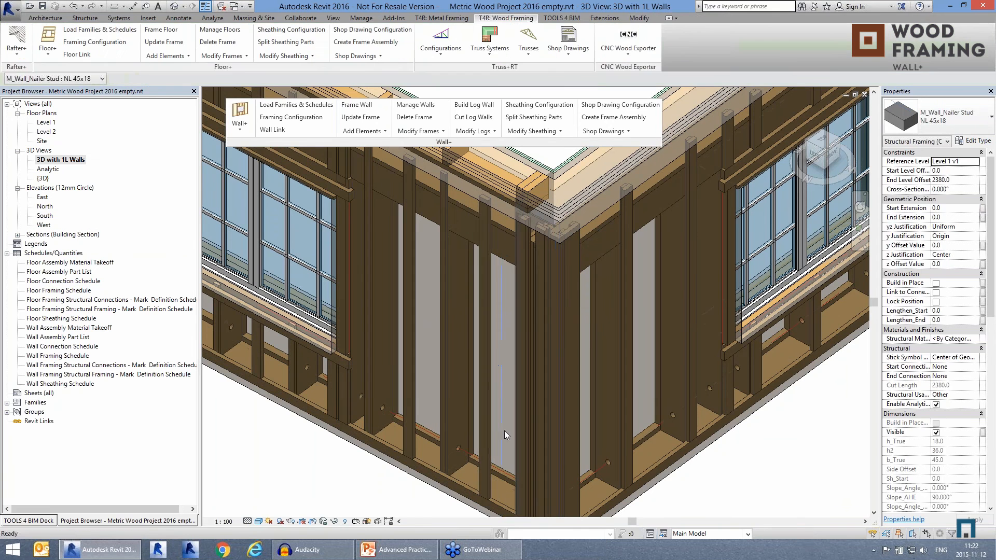
Step: Align the NL 70x28 nailer studs with the main frame in the wall with the paired windows
{"action": "left_click", "coordinate": [494, 425]}
{"action": "left_click", "coordinate": [410, 132]}
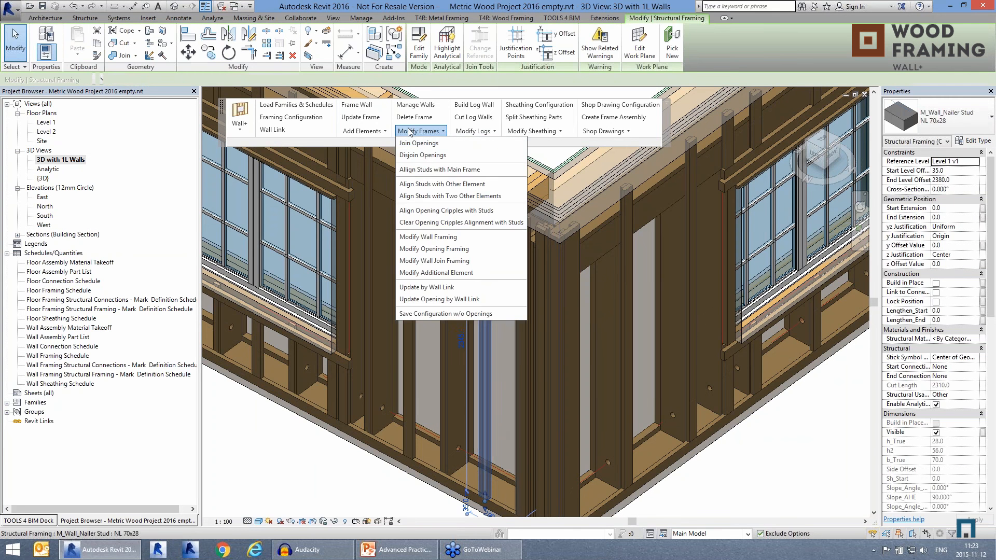
{"action": "left_click", "coordinate": [432, 171]}
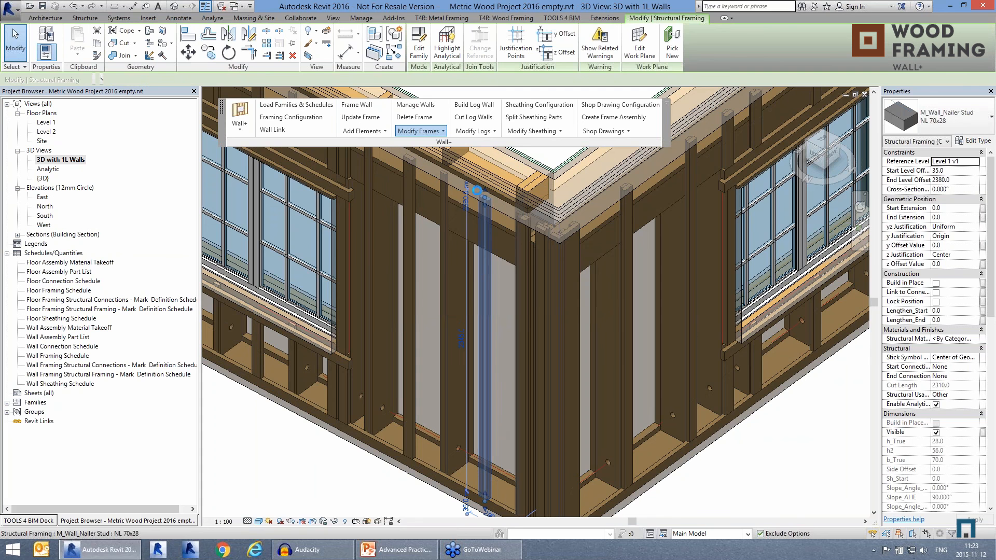
{"action": "left_click", "coordinate": [478, 191]}
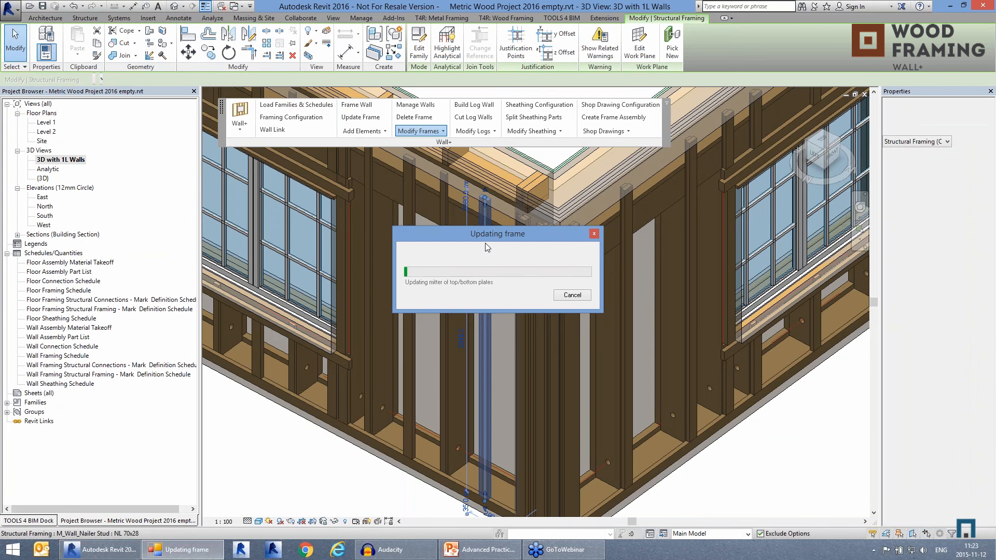
{"action": "key", "text": "Escape"}
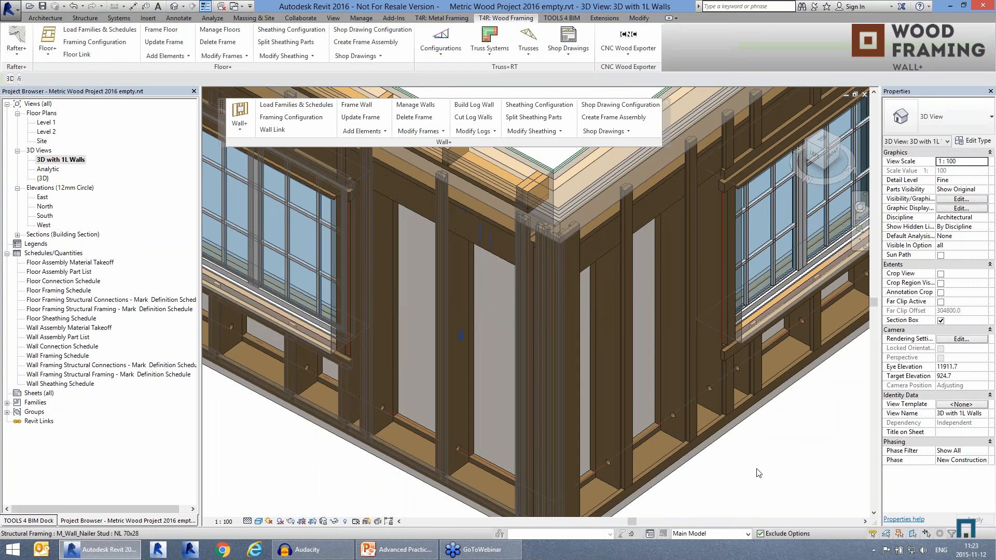
Step: Add siding to both exterior walls, the one with the single window and the one with the paired windows
{"action": "scroll", "coordinate": [472, 393], "scroll_direction": "down", "scroll_amount": 3}
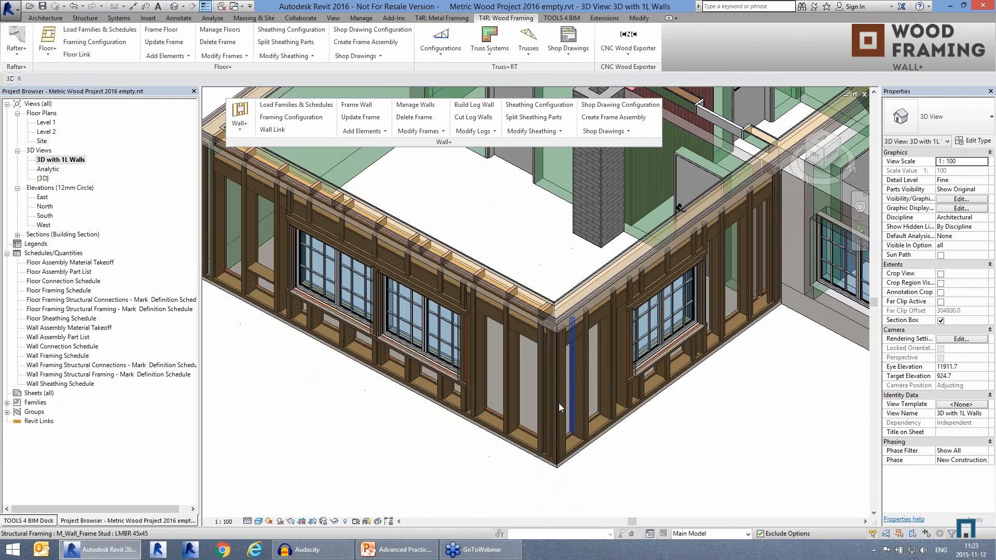
{"action": "mouse_move", "coordinate": [551, 409]}
{"action": "middle_mouse_down", "text": "shift"}
{"action": "mouse_move", "coordinate": [590, 414]}
{"action": "mouse_move", "coordinate": [540, 412]}
{"action": "middle_mouse_up", "text": "shift"}
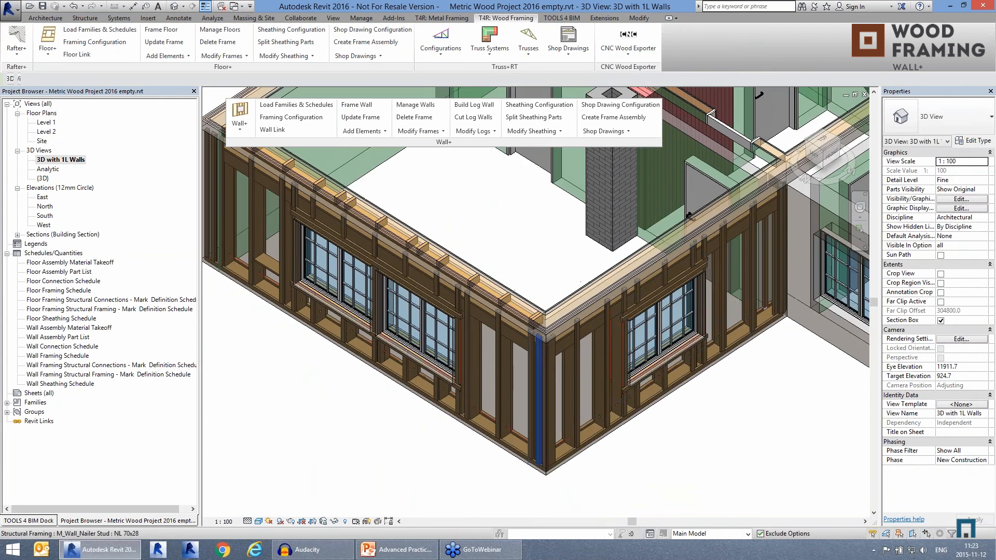
{"action": "left_click", "coordinate": [586, 452]}
{"action": "left_click", "coordinate": [491, 444], "text": "ctrl"}
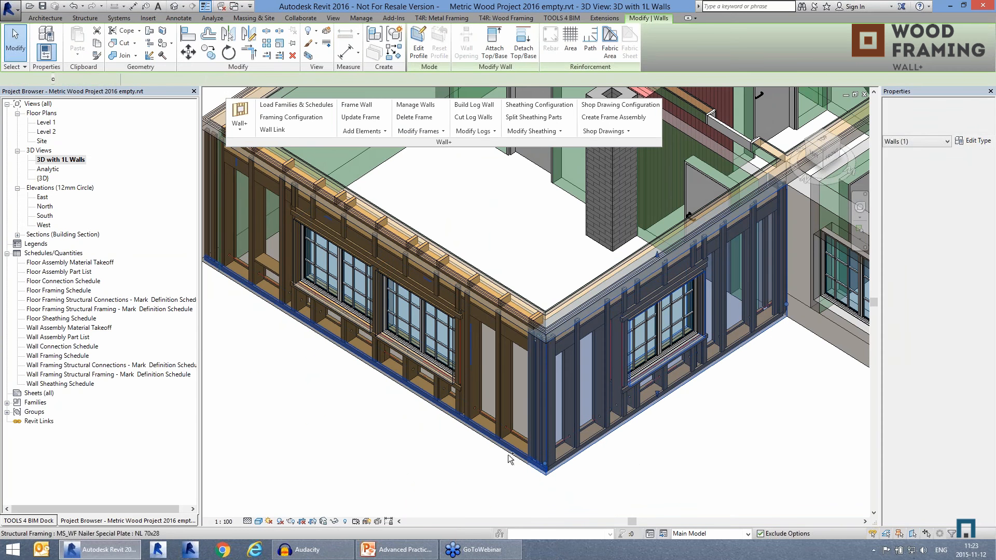
{"action": "left_click", "coordinate": [517, 250]}
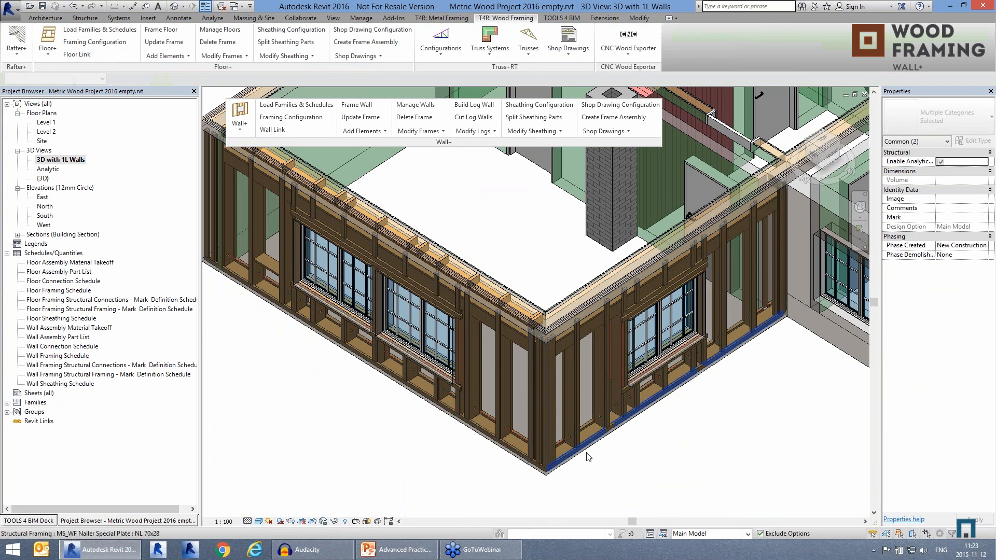
{"action": "left_click", "coordinate": [586, 452]}
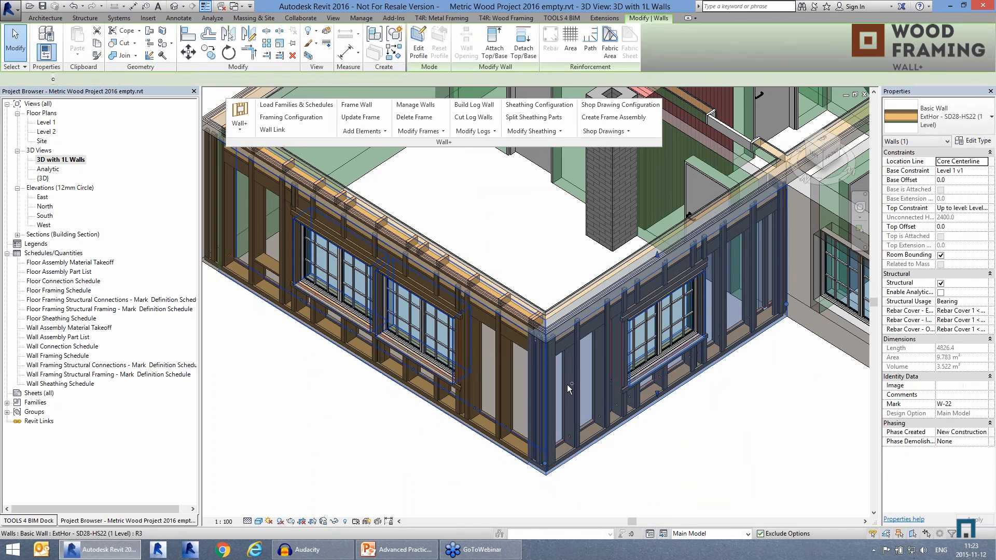
{"action": "left_click", "coordinate": [477, 437], "text": "ctrl"}
{"action": "left_click", "coordinate": [371, 132]}
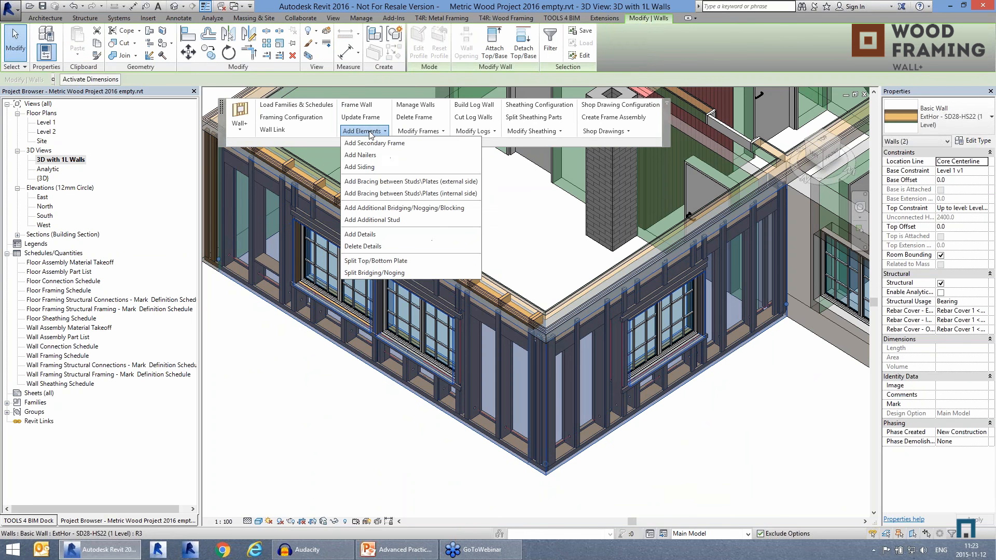
{"action": "left_click", "coordinate": [378, 168]}
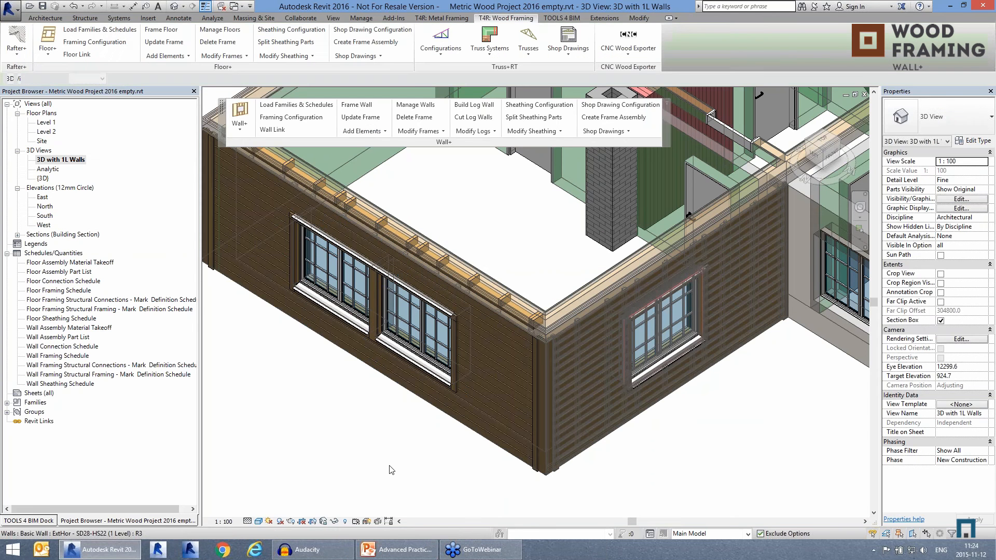
Step: Reveal the hidden section box, lower its top to cut the walls at window height, and hide it again
{"action": "scroll", "coordinate": [415, 436], "scroll_direction": "up", "scroll_amount": 3}
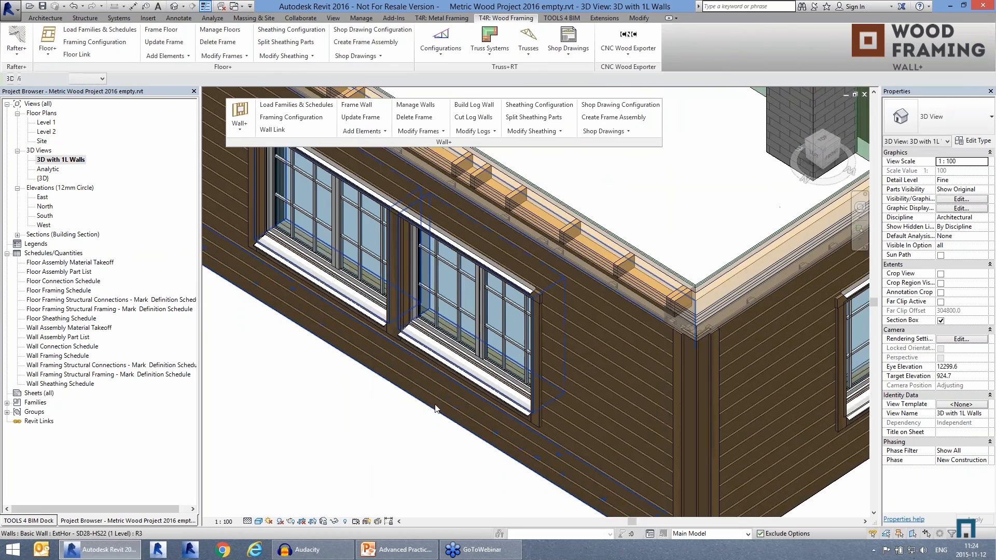
{"action": "scroll", "coordinate": [410, 366], "scroll_direction": "down", "scroll_amount": 4}
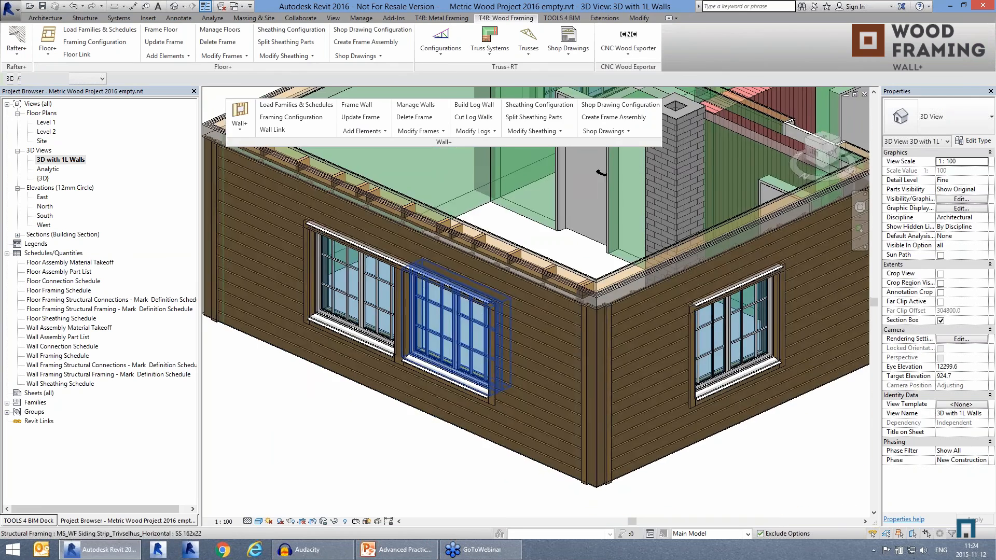
{"action": "scroll", "coordinate": [406, 370], "scroll_direction": "down", "scroll_amount": 4}
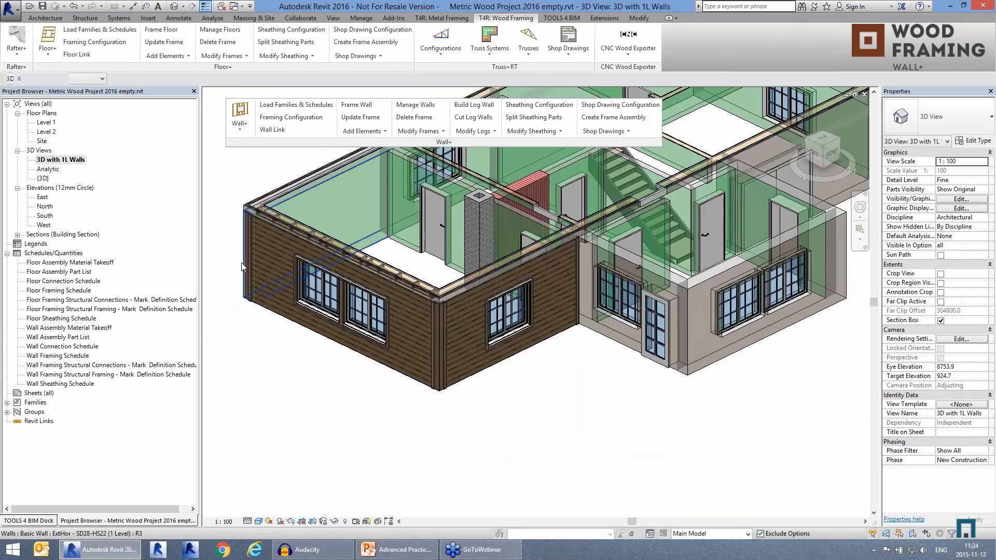
{"action": "scroll", "coordinate": [242, 267], "scroll_direction": "down", "scroll_amount": 1}
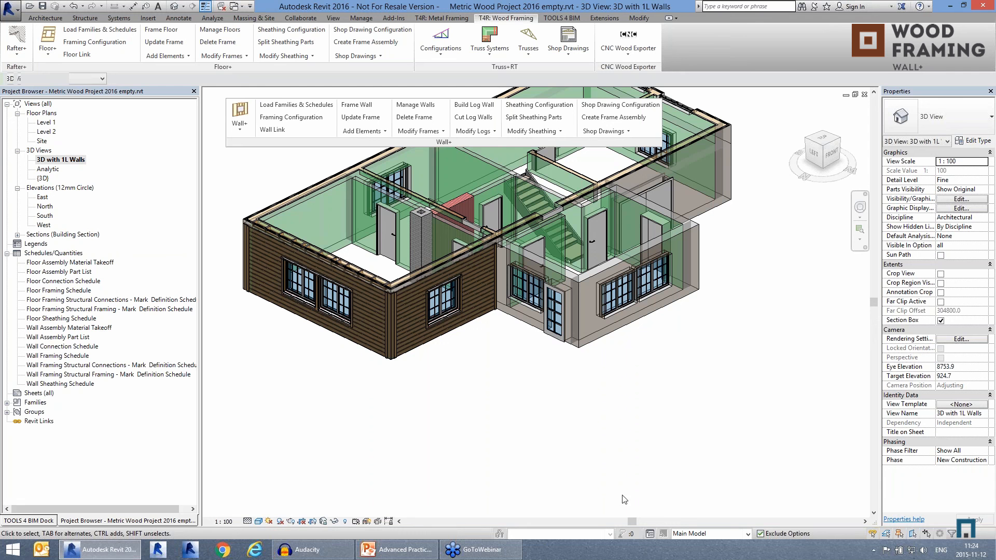
{"action": "left_click", "coordinate": [345, 522]}
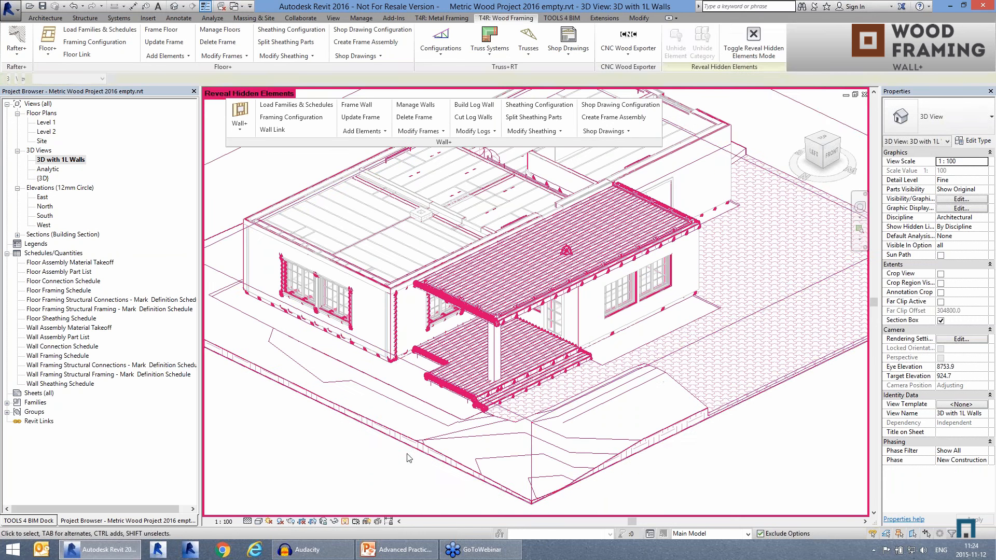
{"action": "left_click", "coordinate": [546, 209]}
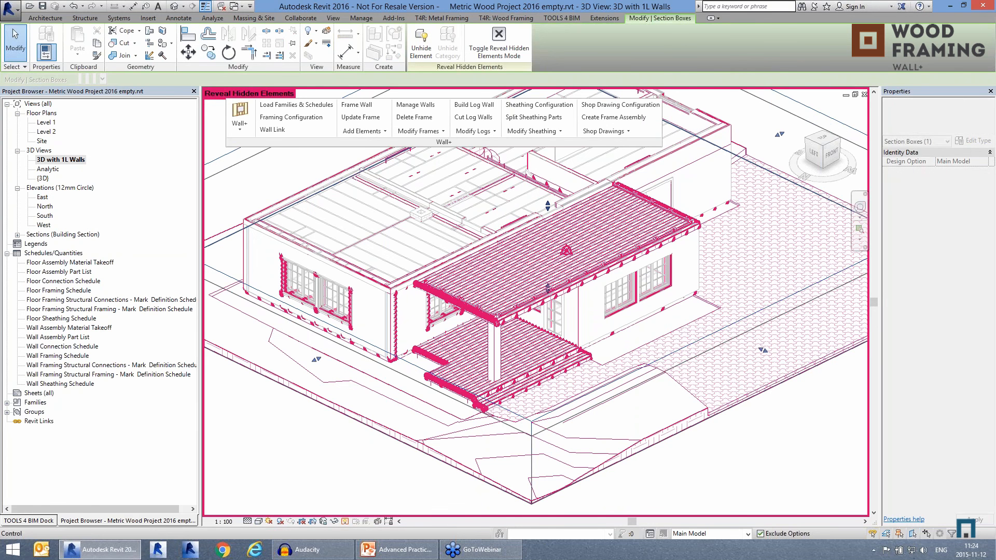
{"action": "left_click_drag", "start_coordinate": [548, 205], "coordinate": [548, 221]}
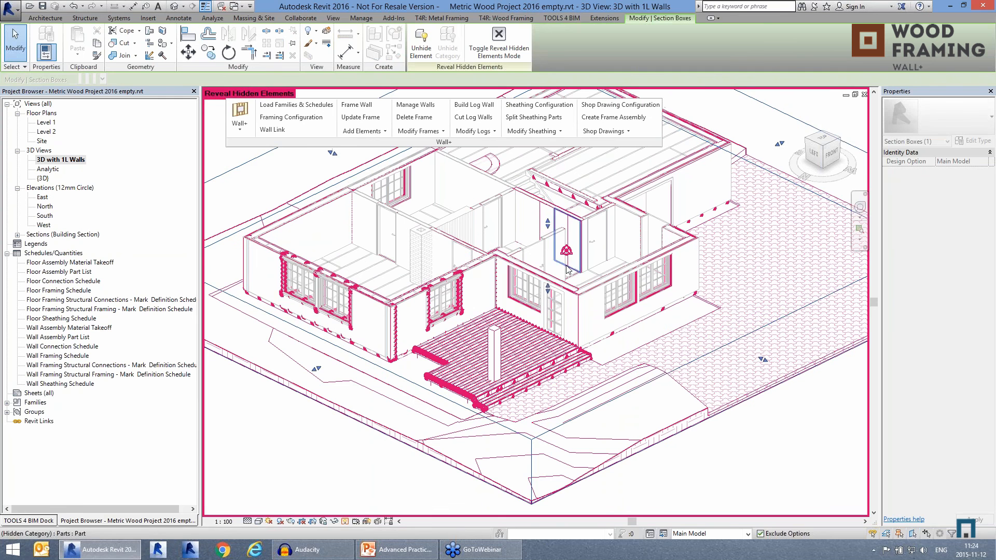
{"action": "left_click_drag", "start_coordinate": [547, 223], "coordinate": [548, 238]}
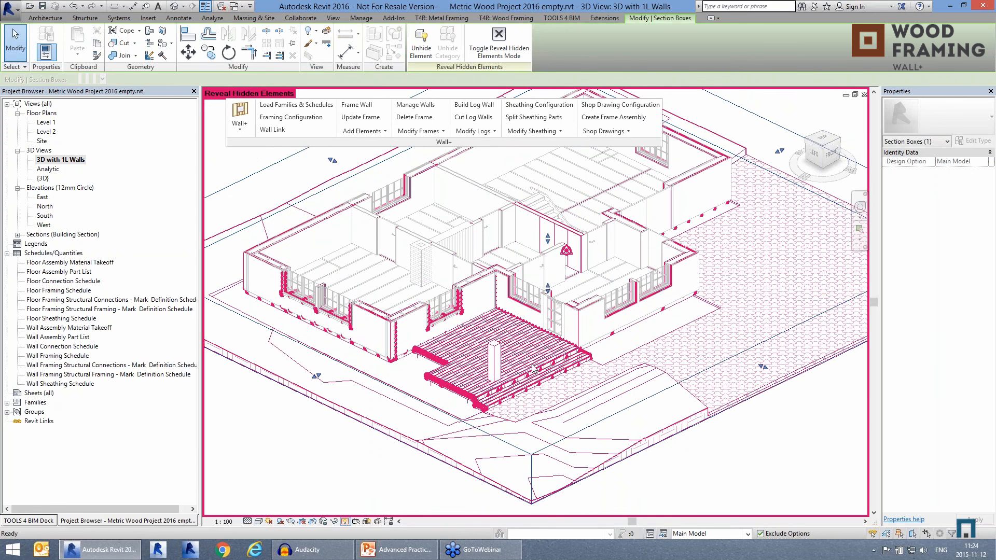
{"action": "left_click", "coordinate": [345, 522]}
Step: Examine the cut wall layers from above at the house corner and along the paired windows
{"action": "scroll", "coordinate": [332, 294], "scroll_direction": "up", "scroll_amount": 5}
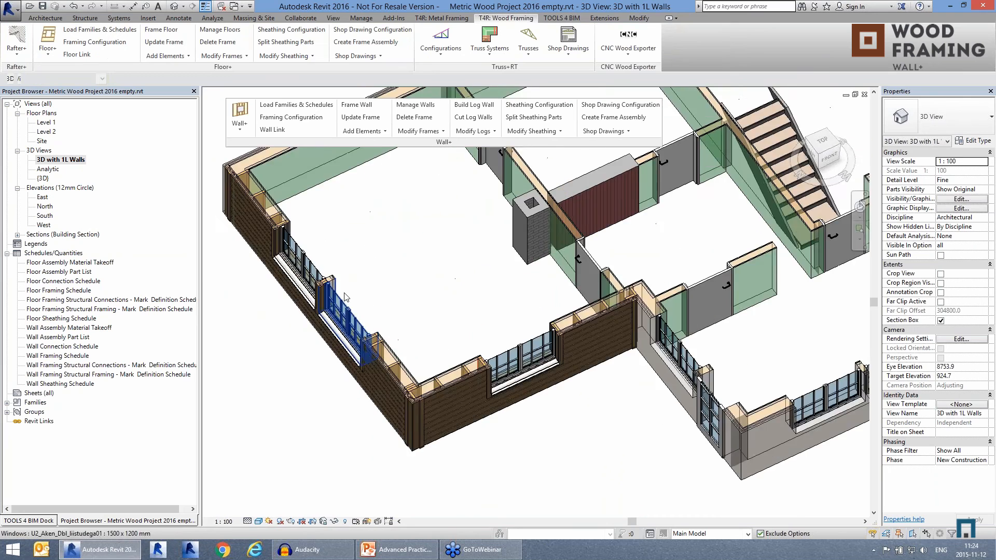
{"action": "middle_click_drag", "start_coordinate": [549, 345], "coordinate": [394, 342], "text": "shift"}
{"action": "middle_click_drag", "start_coordinate": [332, 351], "coordinate": [459, 415]}
{"action": "scroll", "coordinate": [267, 118], "scroll_direction": "up", "scroll_amount": 4}
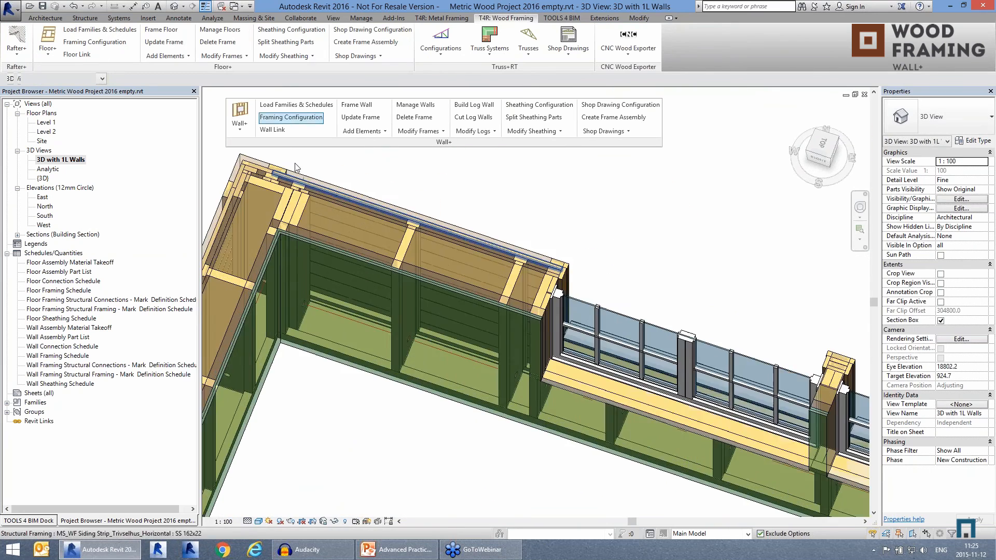
{"action": "scroll", "coordinate": [263, 147], "scroll_direction": "down", "scroll_amount": 5}
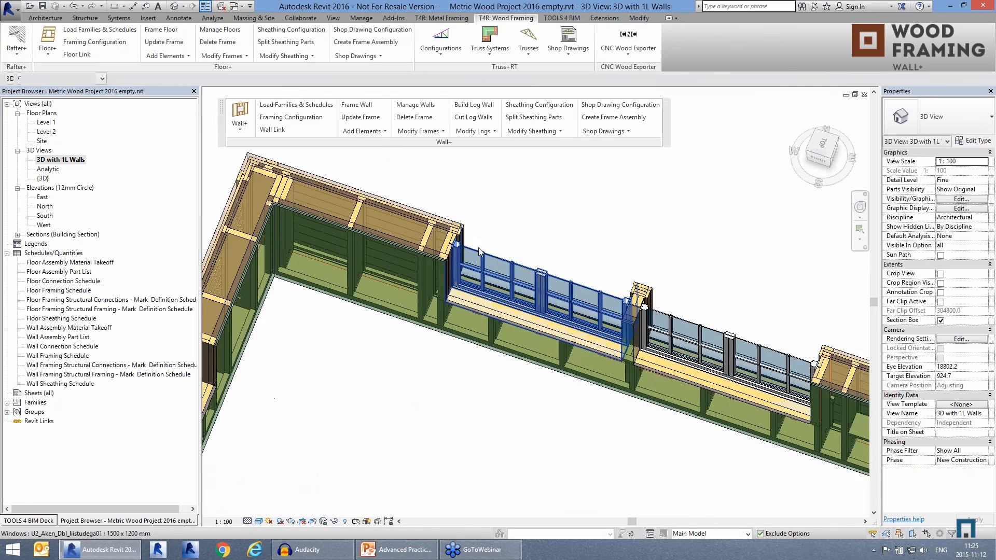
Step: Inspect the framing post and sill between the paired windows from inside the cut wall
{"action": "scroll", "coordinate": [459, 213], "scroll_direction": "up", "scroll_amount": 5}
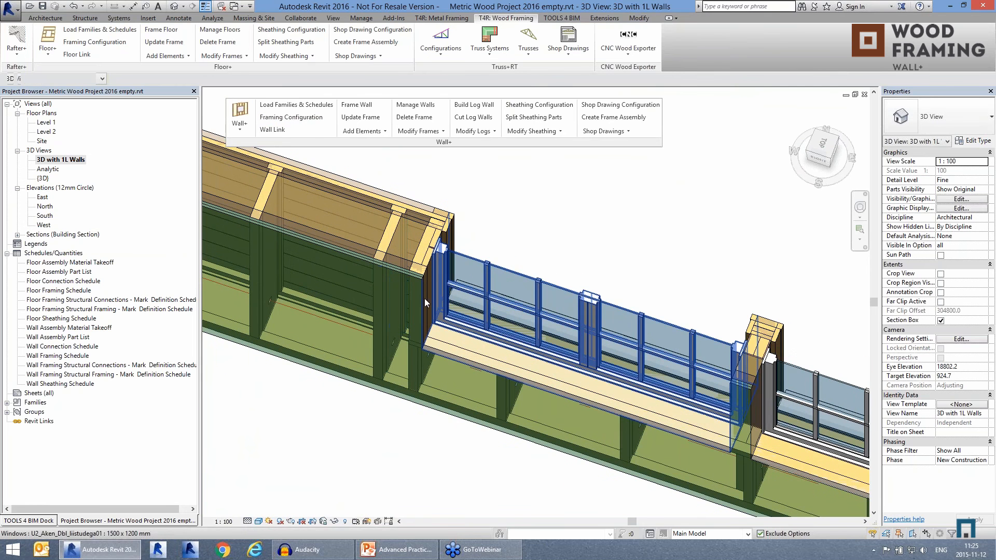
{"action": "scroll", "coordinate": [307, 192], "scroll_direction": "down", "scroll_amount": 2}
{"action": "middle_click_drag", "start_coordinate": [685, 303], "coordinate": [576, 257]}
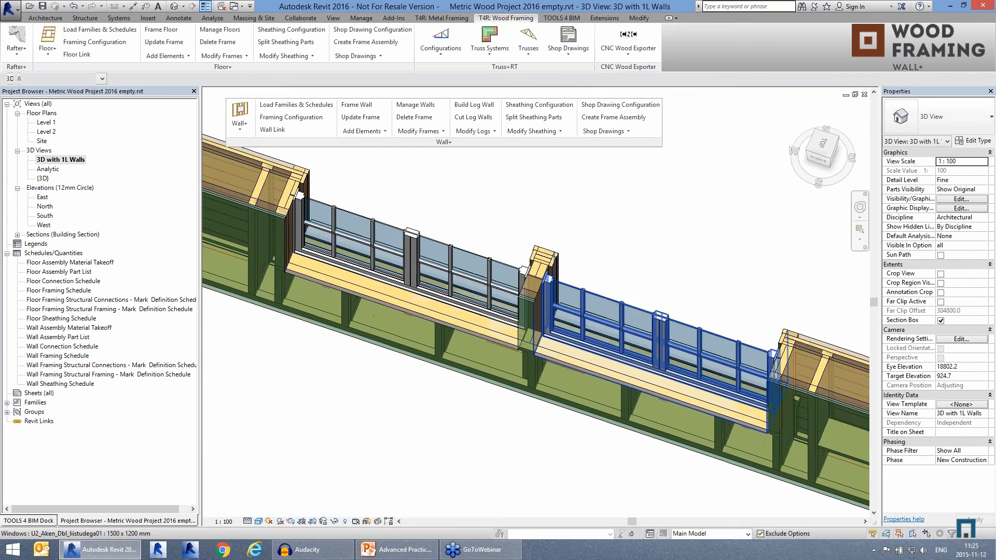
{"action": "scroll", "coordinate": [576, 256], "scroll_direction": "up", "scroll_amount": 3}
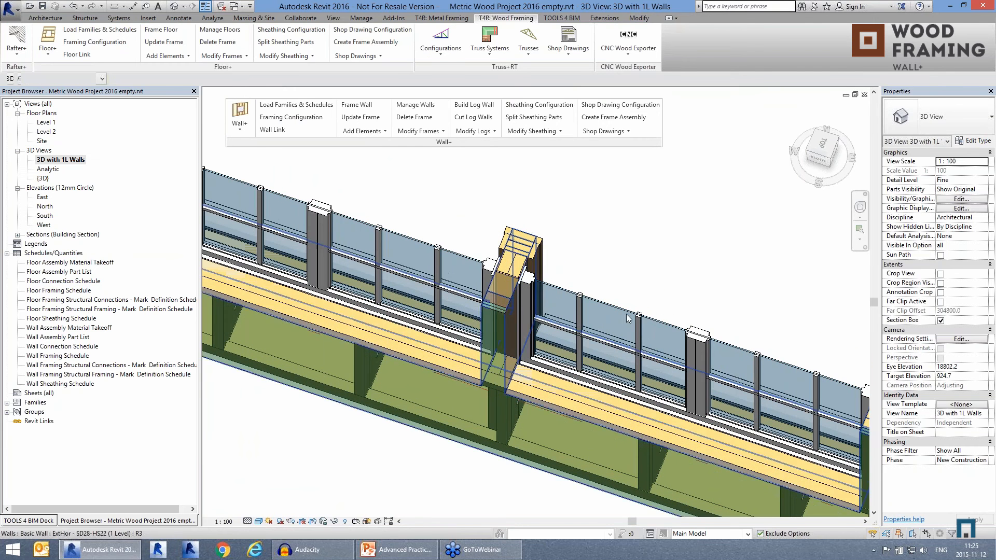
{"action": "scroll", "coordinate": [613, 291], "scroll_direction": "down", "scroll_amount": 3}
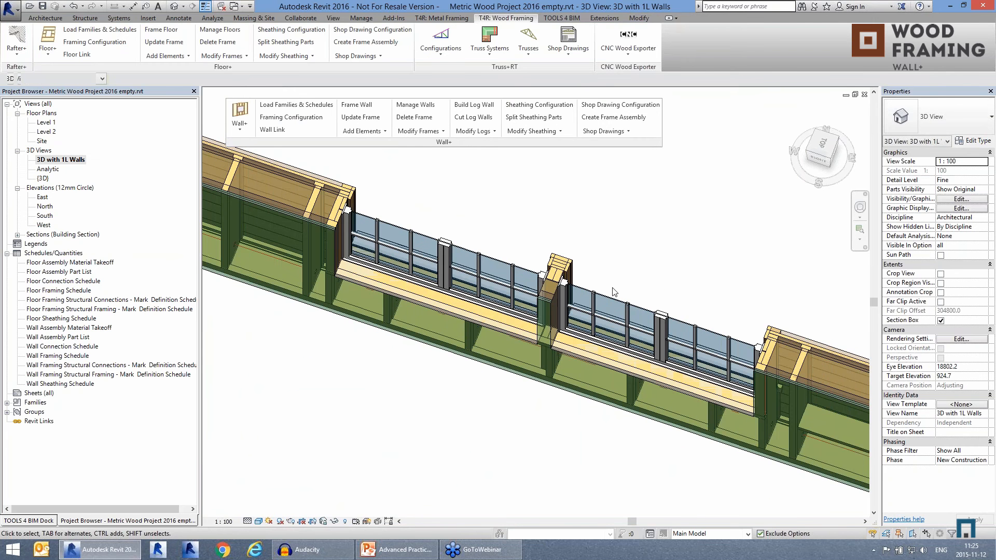
{"action": "scroll", "coordinate": [613, 291], "scroll_direction": "down", "scroll_amount": 4}
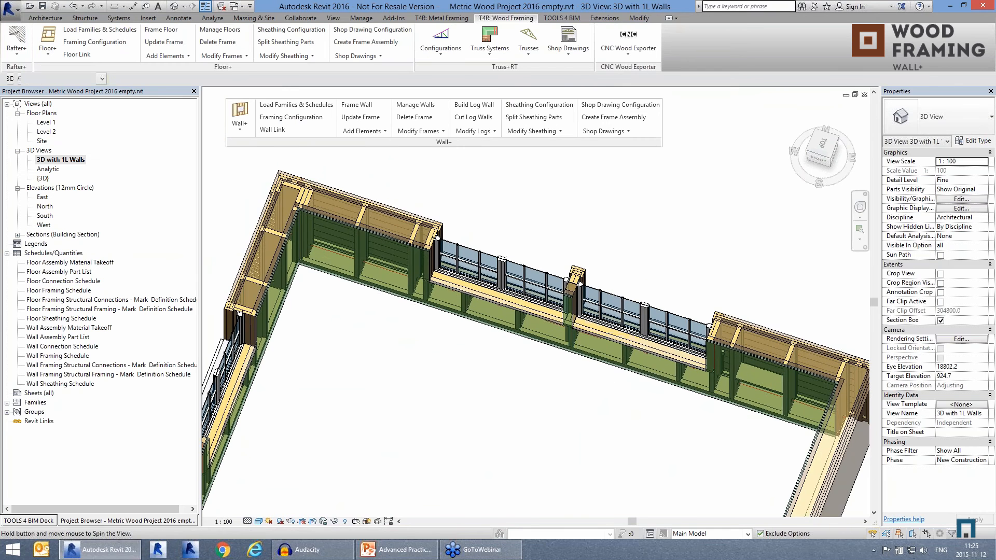
Step: Inspect the siding at the house's outside corner and the properties of its SCF 95x28 corner finish board
{"action": "middle_click_drag", "start_coordinate": [612, 292], "coordinate": [475, 179], "text": "shift"}
{"action": "middle_click_drag", "start_coordinate": [475, 179], "coordinate": [643, 192], "text": "shift"}
{"action": "middle_click_drag", "start_coordinate": [752, 434], "coordinate": [688, 451]}
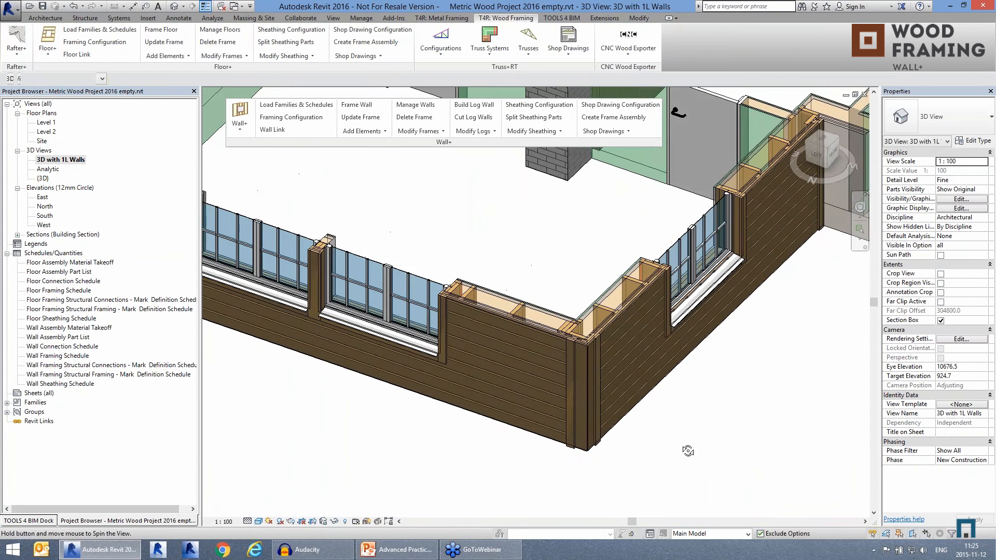
{"action": "scroll", "coordinate": [555, 459], "scroll_direction": "up", "scroll_amount": 4}
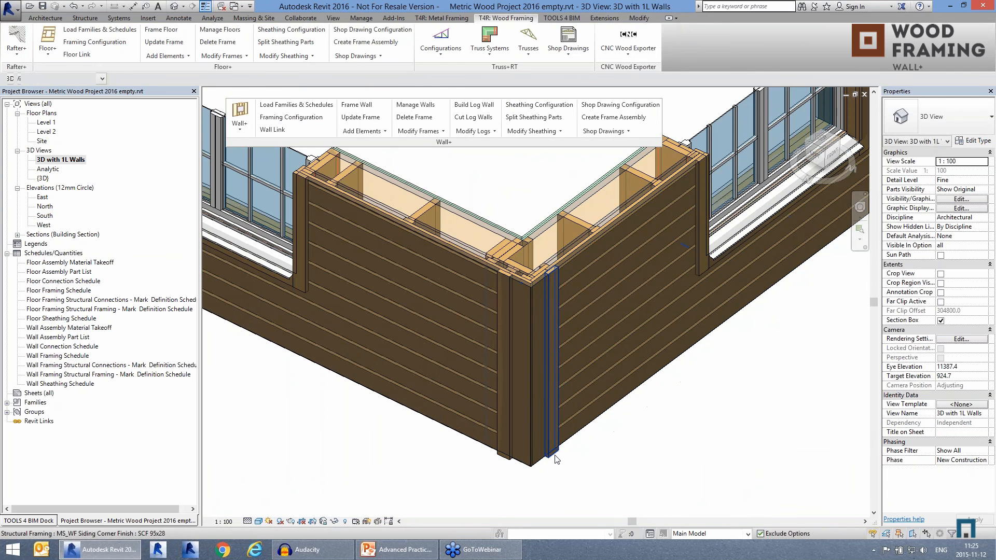
{"action": "left_click", "coordinate": [556, 459]}
{"action": "middle_click_drag", "start_coordinate": [566, 460], "coordinate": [482, 444], "text": "shift"}
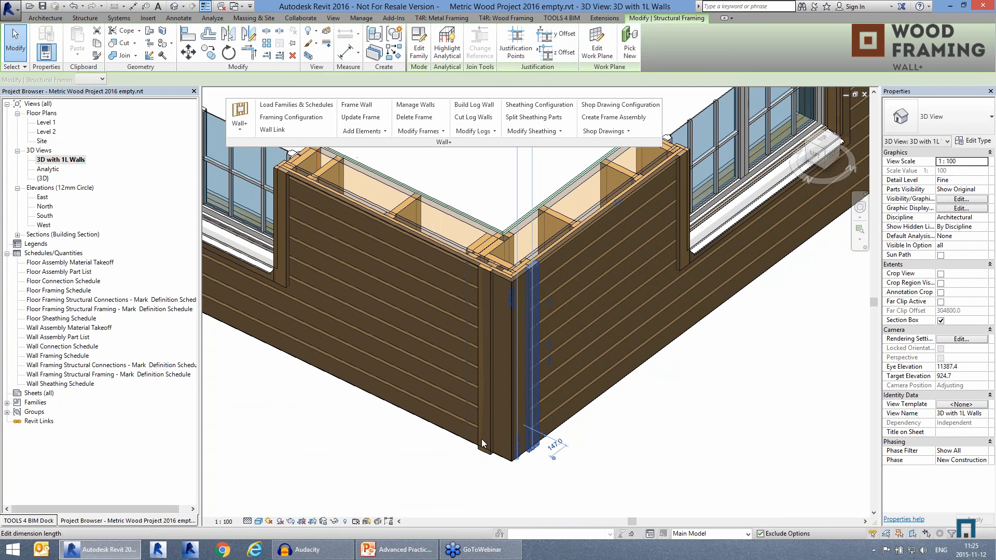
{"action": "middle_click_drag", "start_coordinate": [614, 503], "coordinate": [615, 491]}
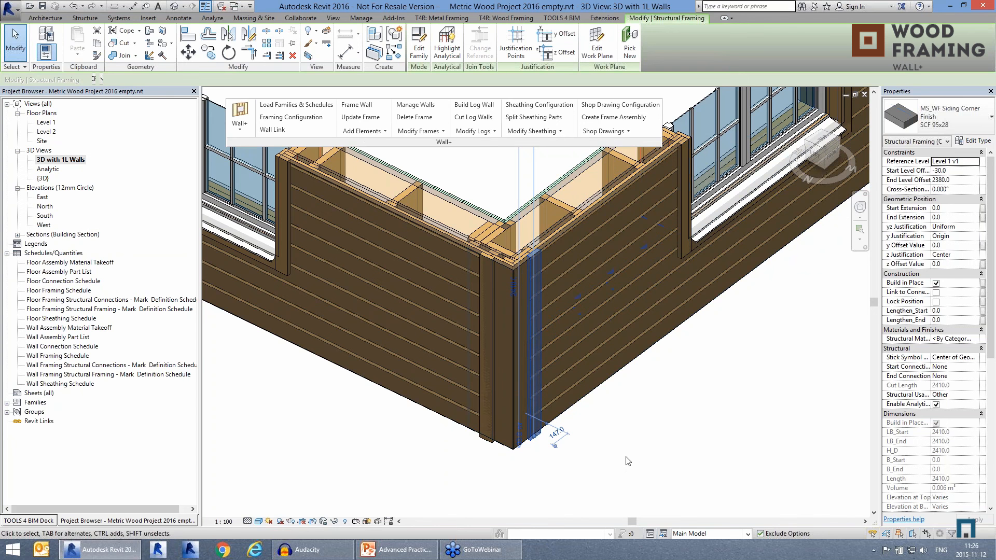
{"action": "left_click", "coordinate": [649, 461]}
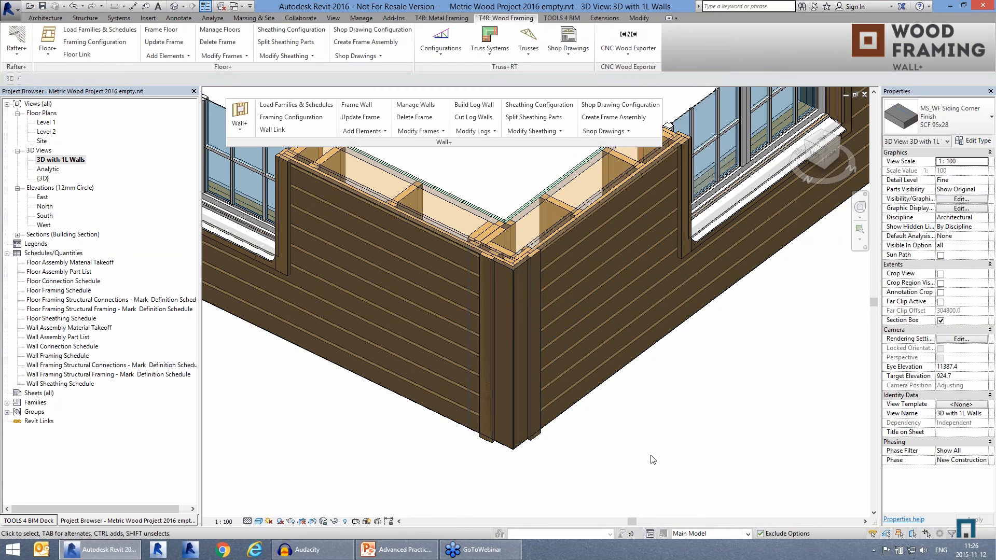
Step: Review the Wall+ sheathing configuration's dimensions, layout, and L, end and T connection settings, and close it without changes
{"action": "scroll", "coordinate": [649, 460], "scroll_direction": "down", "scroll_amount": 2}
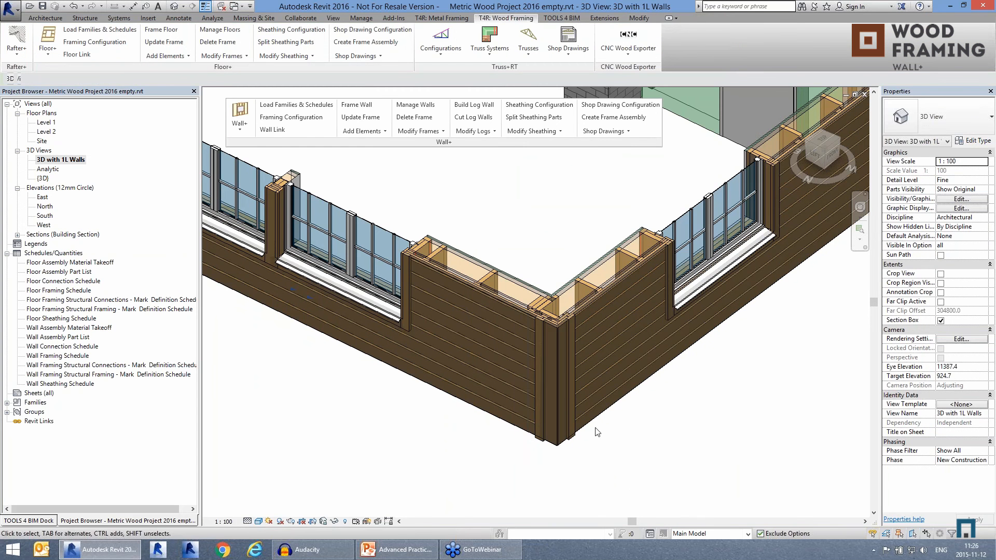
{"action": "middle_click_drag", "start_coordinate": [615, 417], "coordinate": [603, 416]}
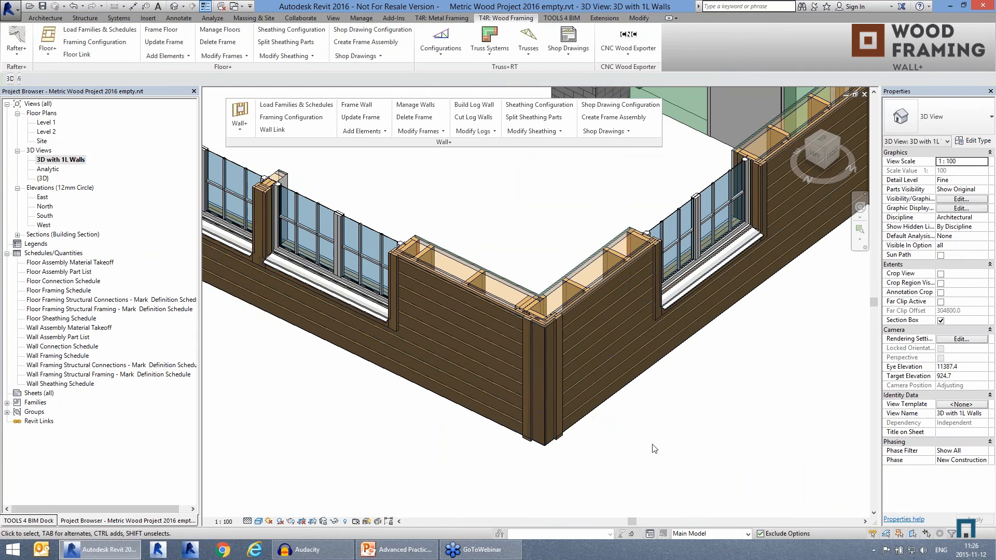
{"action": "scroll", "coordinate": [621, 418], "scroll_direction": "down", "scroll_amount": 1}
{"action": "middle_click_drag", "start_coordinate": [691, 419], "coordinate": [514, 420], "text": "shift"}
{"action": "middle_click_drag", "start_coordinate": [405, 420], "coordinate": [509, 458]}
{"action": "middle_click_drag", "start_coordinate": [613, 387], "coordinate": [582, 393], "text": "shift"}
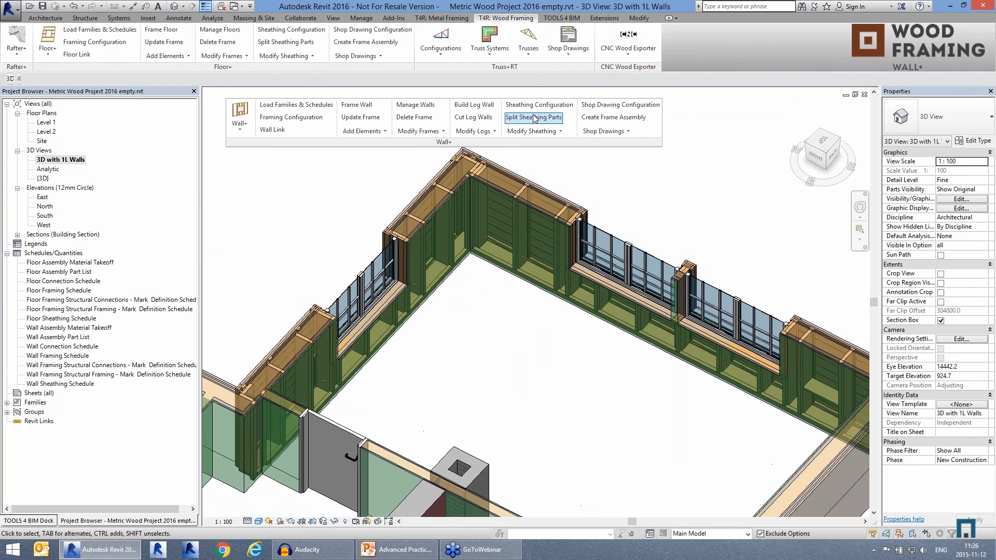
{"action": "left_click", "coordinate": [536, 107]}
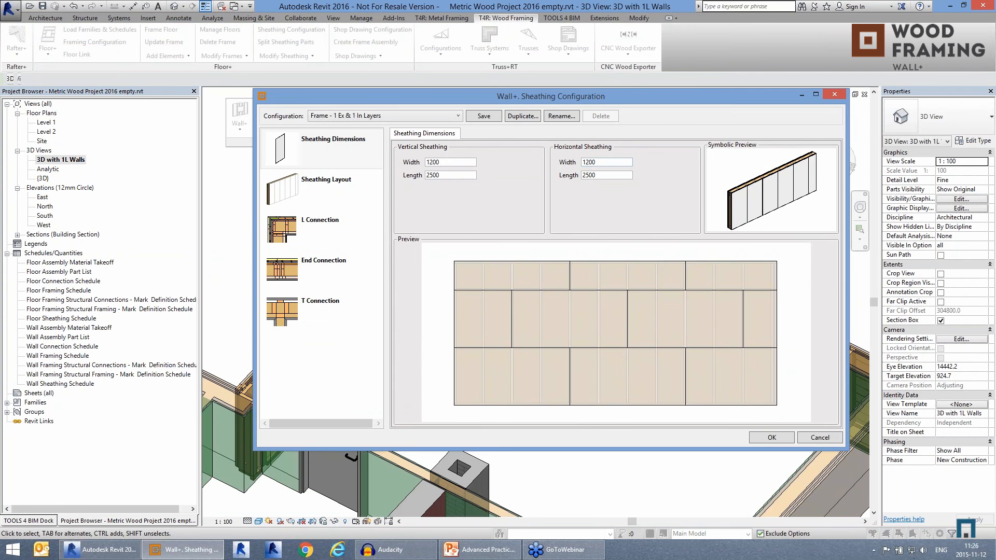
{"action": "left_click", "coordinate": [346, 194]}
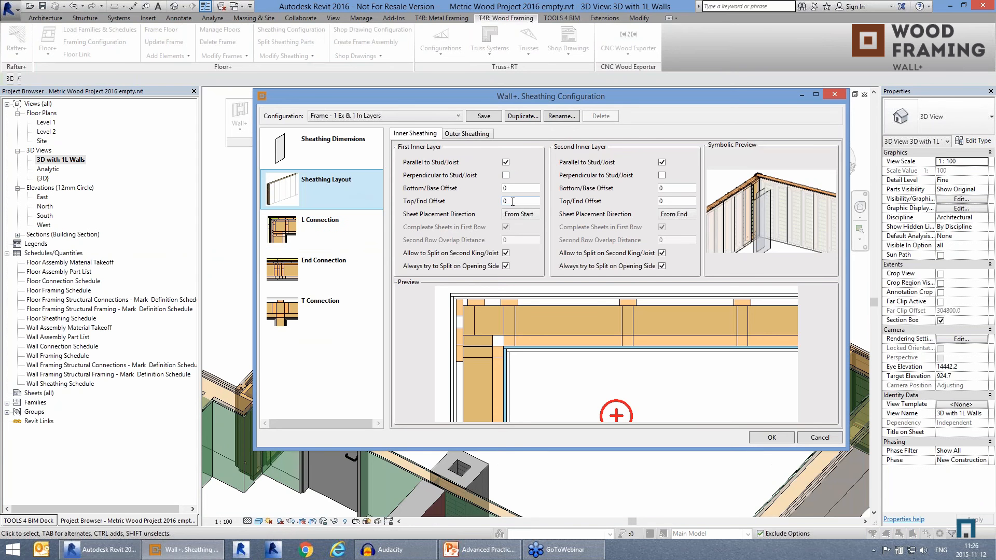
{"action": "left_click", "coordinate": [282, 231]}
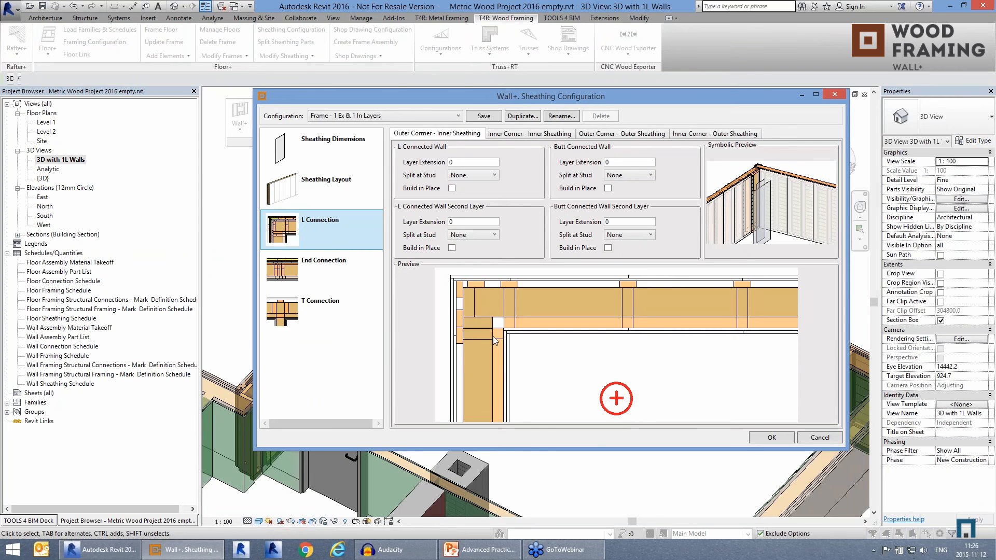
{"action": "left_click", "coordinate": [312, 276]}
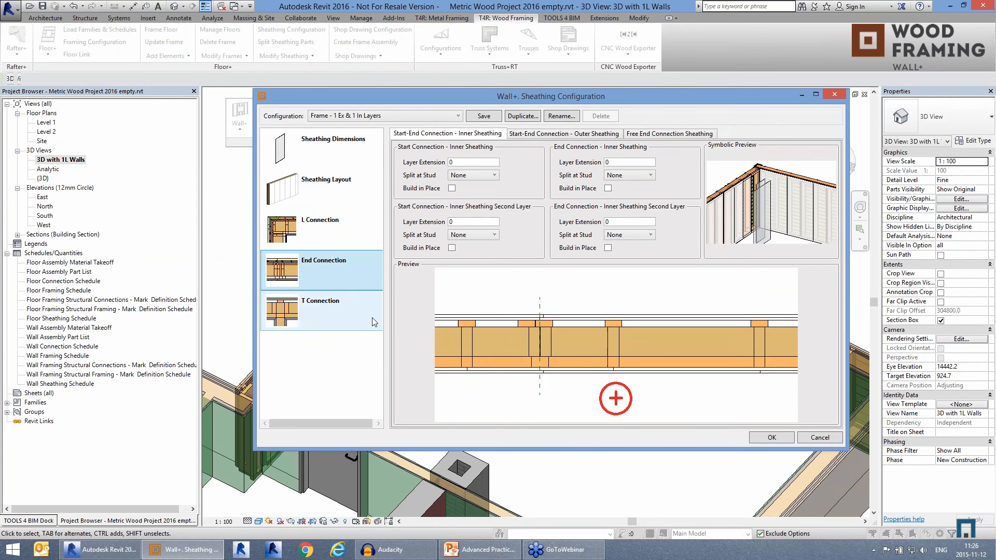
{"action": "left_click", "coordinate": [304, 313]}
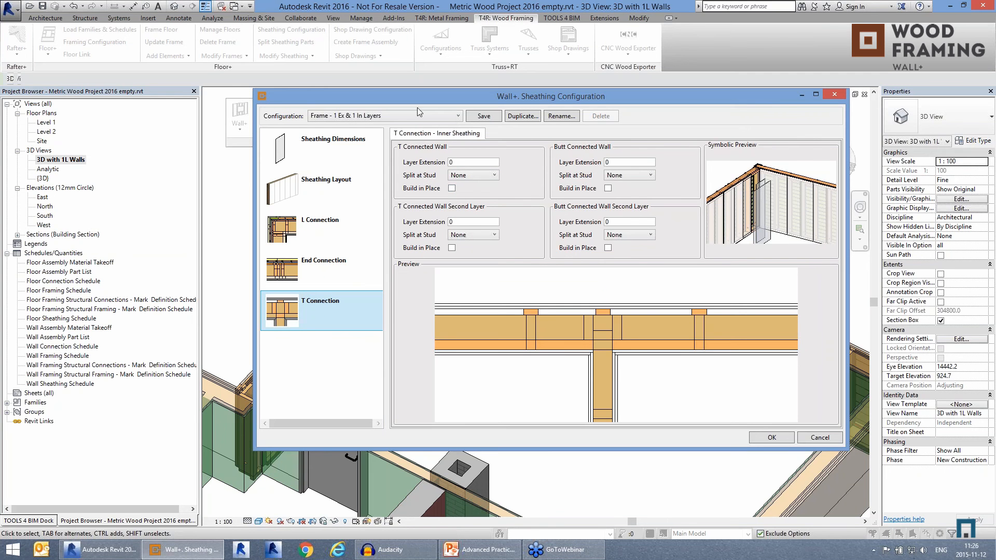
{"action": "left_click", "coordinate": [834, 95]}
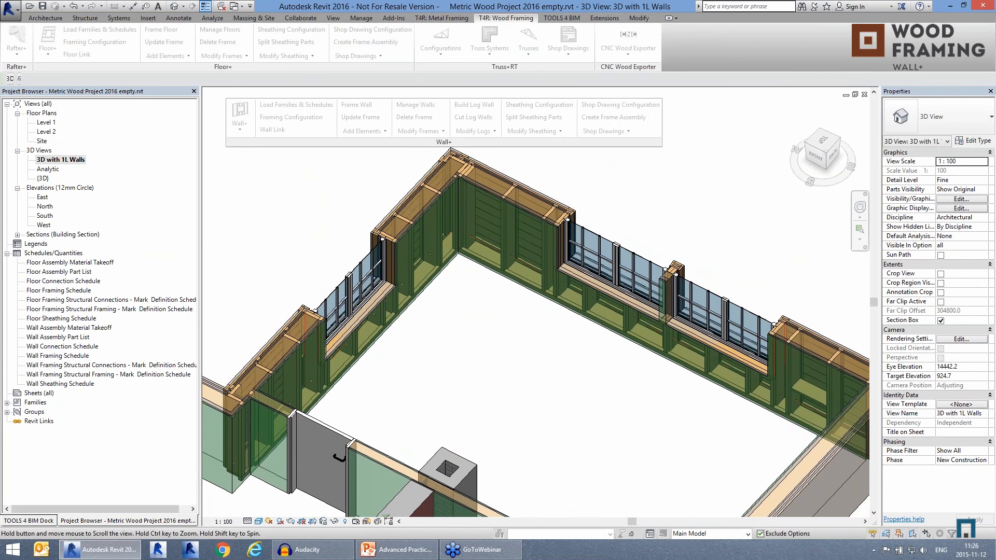
Step: Set the 3D view's parts visibility to Show Parts
{"action": "middle_click_drag", "start_coordinate": [545, 354], "coordinate": [545, 351]}
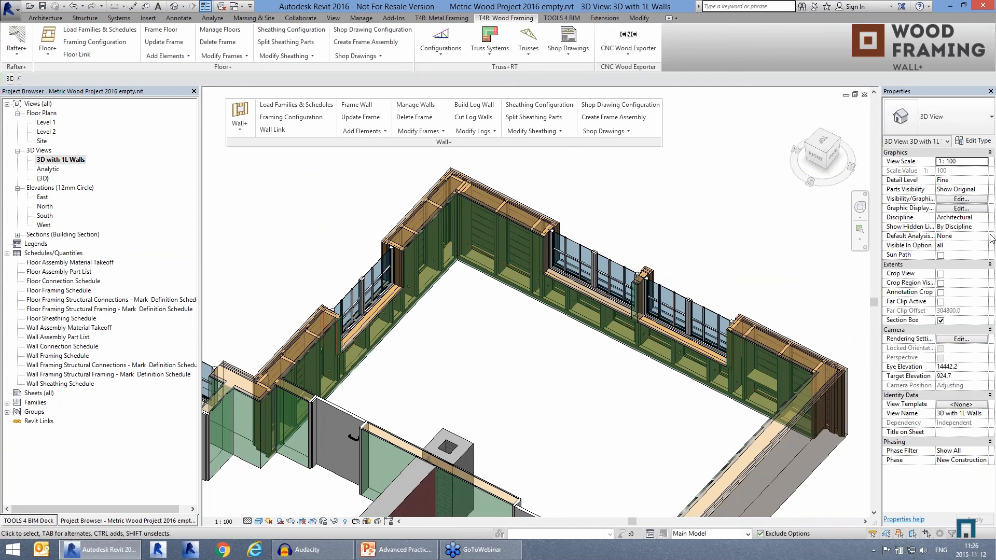
{"action": "left_click", "coordinate": [984, 191]}
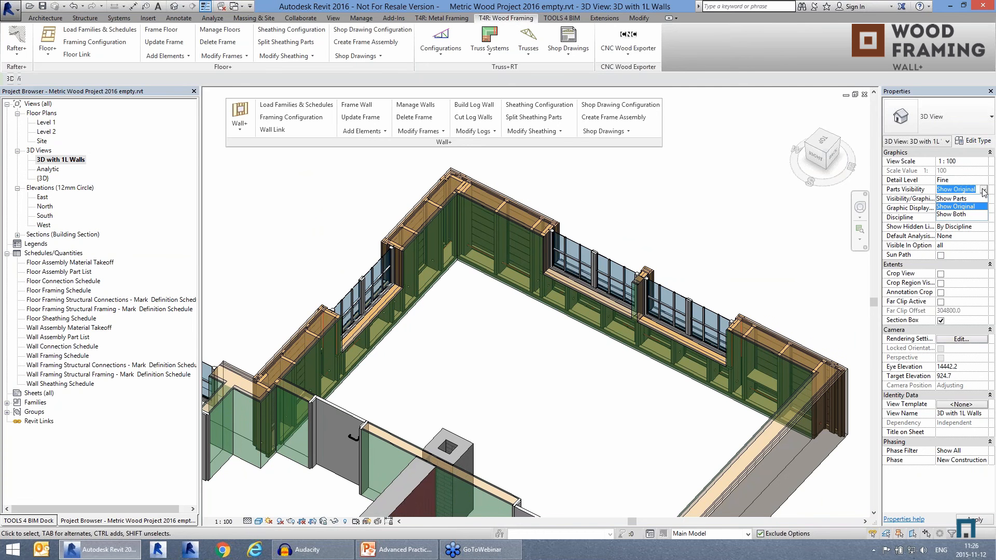
{"action": "left_click", "coordinate": [952, 199]}
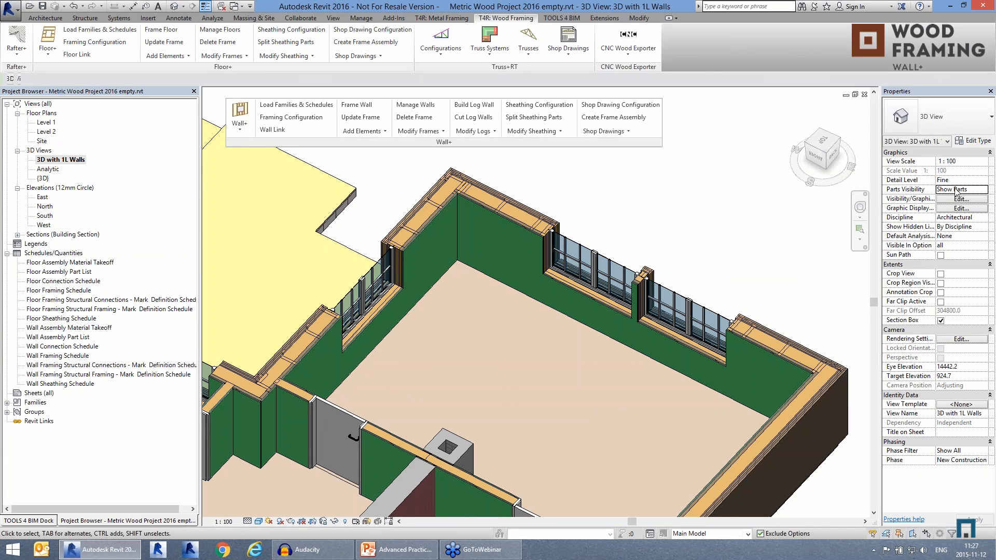
{"action": "left_click", "coordinate": [985, 191]}
{"action": "left_click", "coordinate": [985, 191]}
Step: Check the inner sheathing part of the wall with the paired windows and split that wall's sheathing into sheets
{"action": "left_click", "coordinate": [503, 247]}
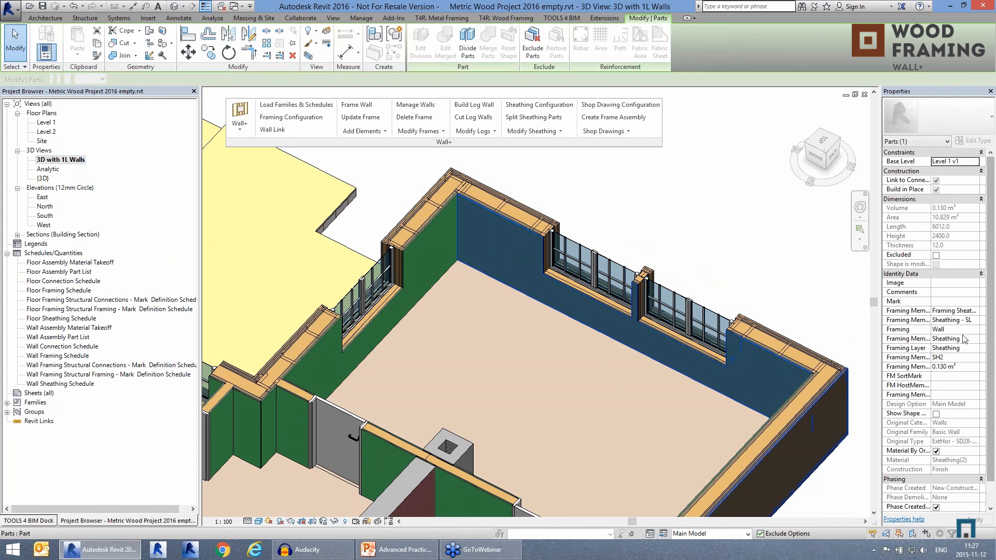
{"action": "left_click", "coordinate": [673, 245]}
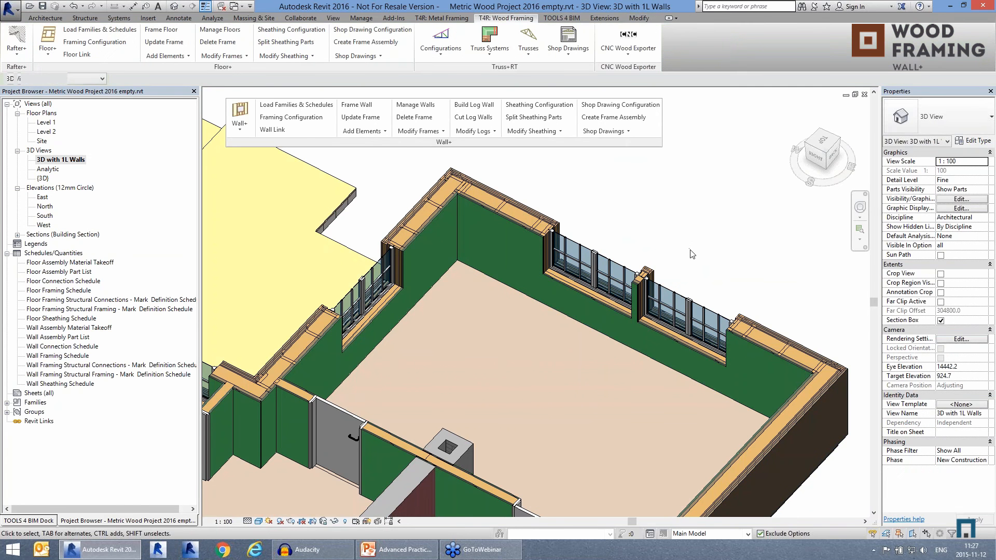
{"action": "left_click", "coordinate": [534, 117]}
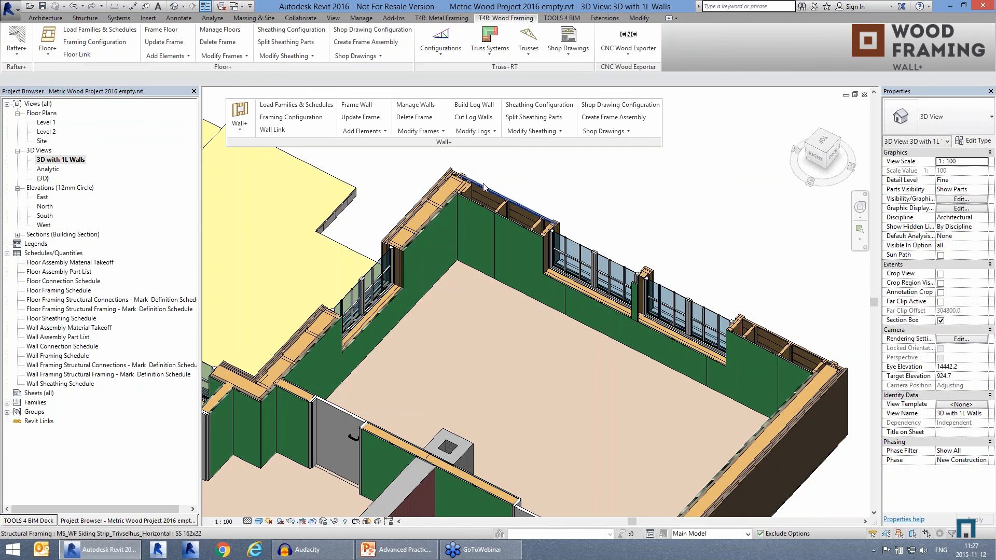
Step: Inspect the split sheets of both inner sheathing layers near the room corner, selecting them one by one
{"action": "scroll", "coordinate": [484, 188], "scroll_direction": "up", "scroll_amount": 2}
{"action": "left_click", "coordinate": [528, 341]}
{"action": "middle_click_drag", "start_coordinate": [528, 341], "coordinate": [563, 380], "text": "shift"}
{"action": "scroll", "coordinate": [571, 301], "scroll_direction": "up", "scroll_amount": 2}
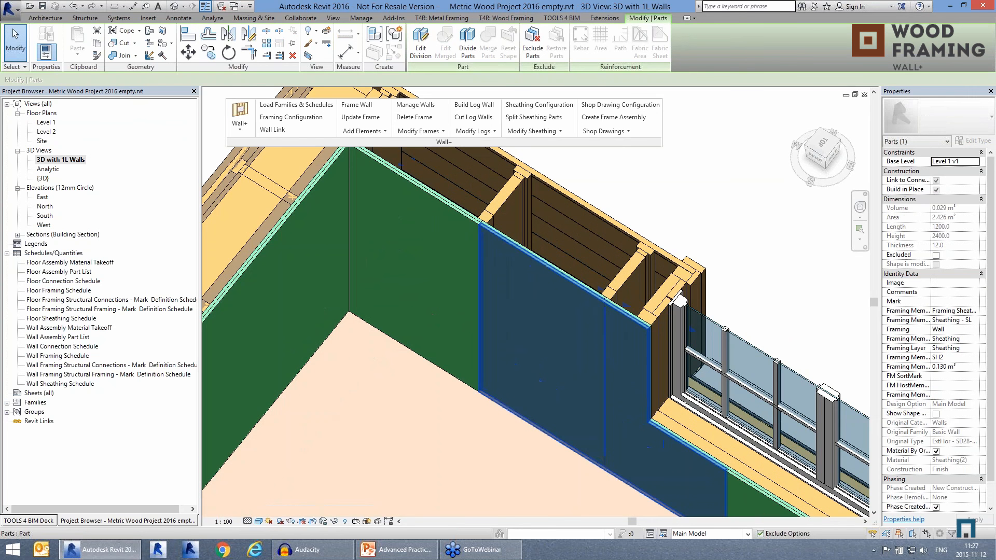
{"action": "left_click", "coordinate": [457, 260]}
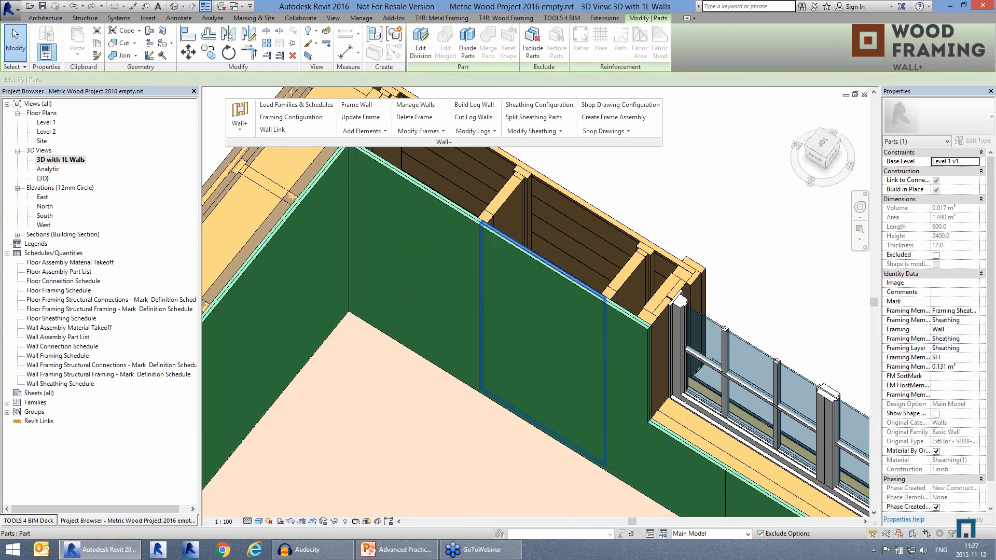
{"action": "left_click", "coordinate": [580, 343]}
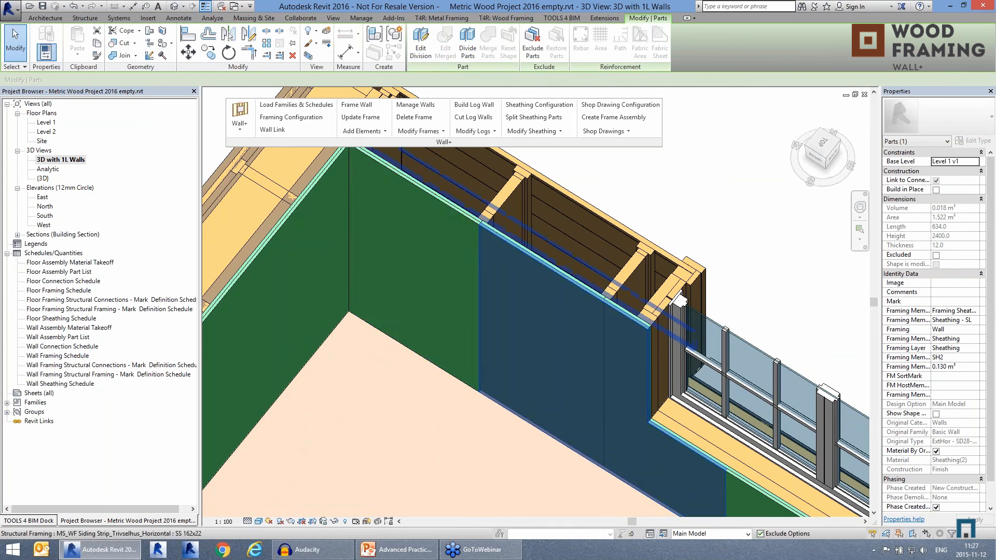
Step: Check the split sheathing sheets beneath the paired windows and toward the wall's far end
{"action": "scroll", "coordinate": [461, 196], "scroll_direction": "down", "scroll_amount": 2}
{"action": "middle_click_drag", "start_coordinate": [668, 412], "coordinate": [343, 246]}
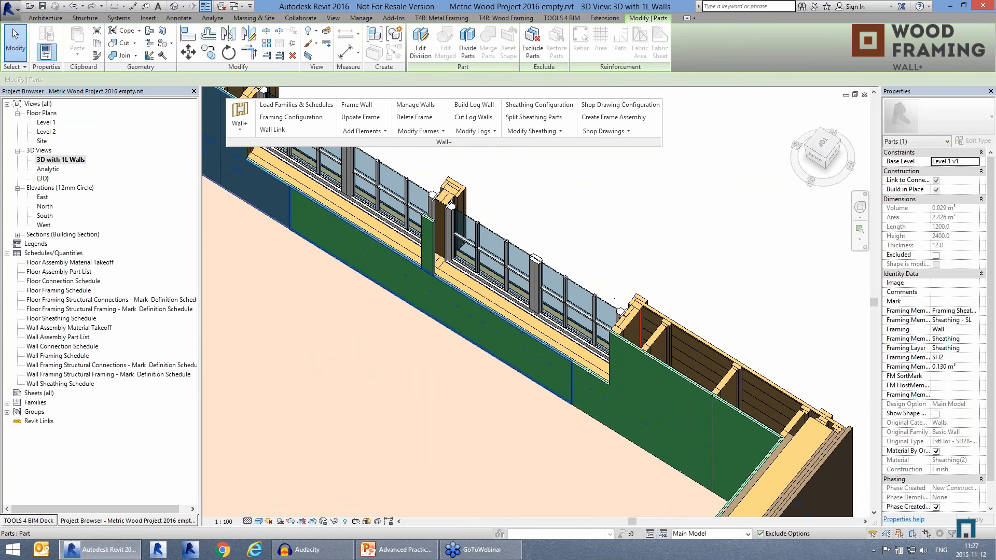
{"action": "left_click", "coordinate": [521, 357]}
{"action": "middle_click_drag", "start_coordinate": [665, 428], "coordinate": [742, 436]}
{"action": "left_click", "coordinate": [594, 403]}
{"action": "left_click", "coordinate": [670, 425]}
{"action": "scroll", "coordinate": [761, 316], "scroll_direction": "down", "scroll_amount": 2}
{"action": "left_click", "coordinate": [632, 237]}
{"action": "scroll", "coordinate": [545, 263], "scroll_direction": "down", "scroll_amount": 2}
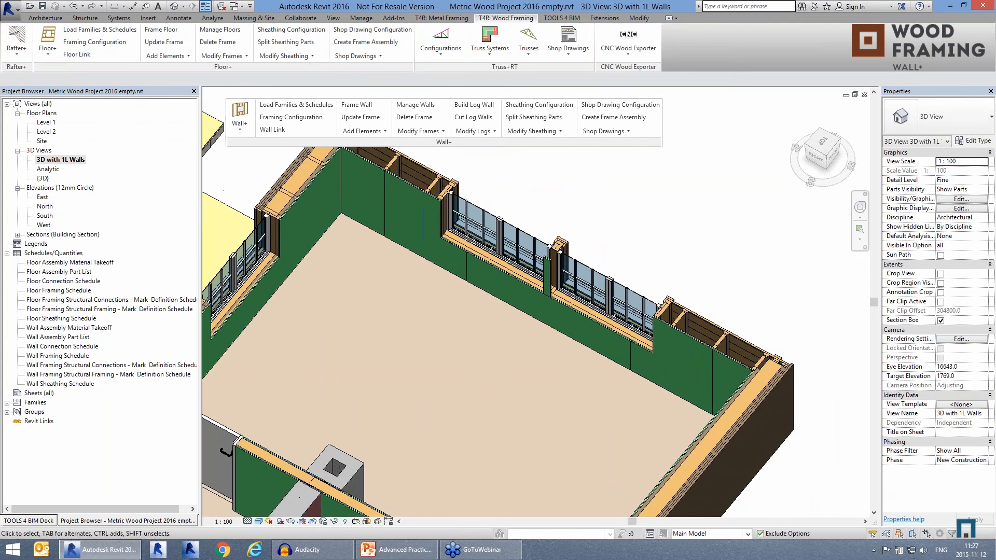
{"action": "middle_click_drag", "start_coordinate": [554, 217], "coordinate": [560, 238]}
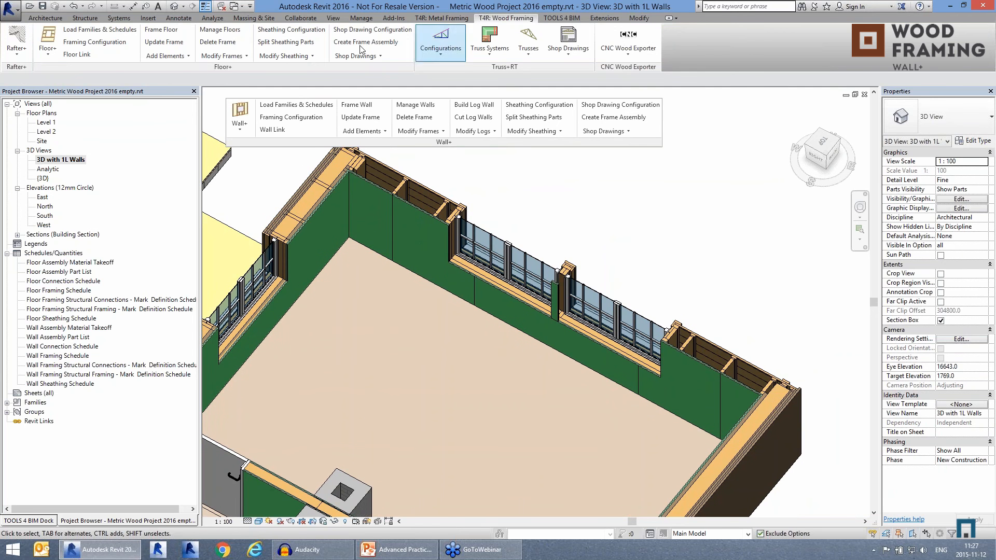
Step: Switch to the {3D} view of Metric Wood Project 2016.rvt and examine the fully framed and clad house
{"action": "left_click", "coordinate": [340, 20]}
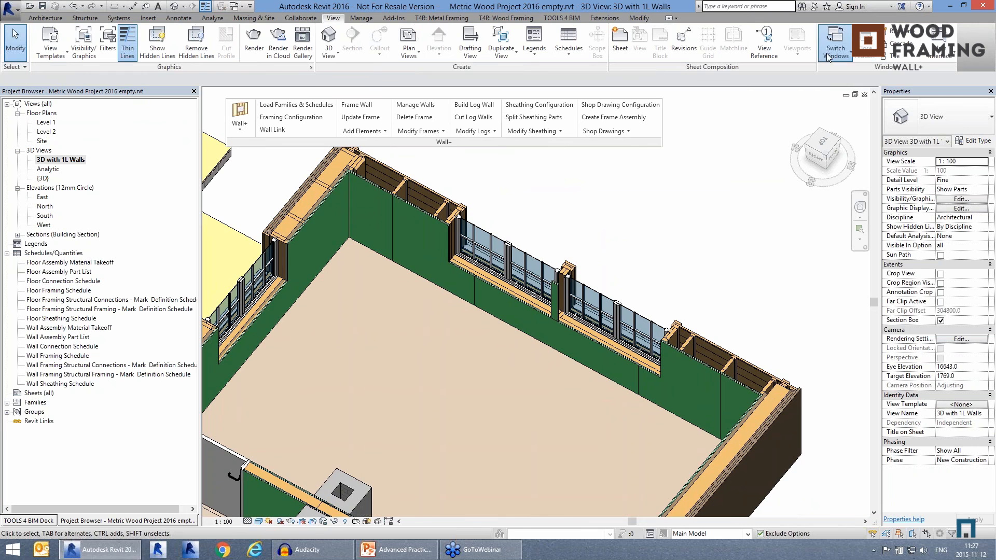
{"action": "left_click", "coordinate": [836, 40]}
{"action": "left_click", "coordinate": [824, 72]}
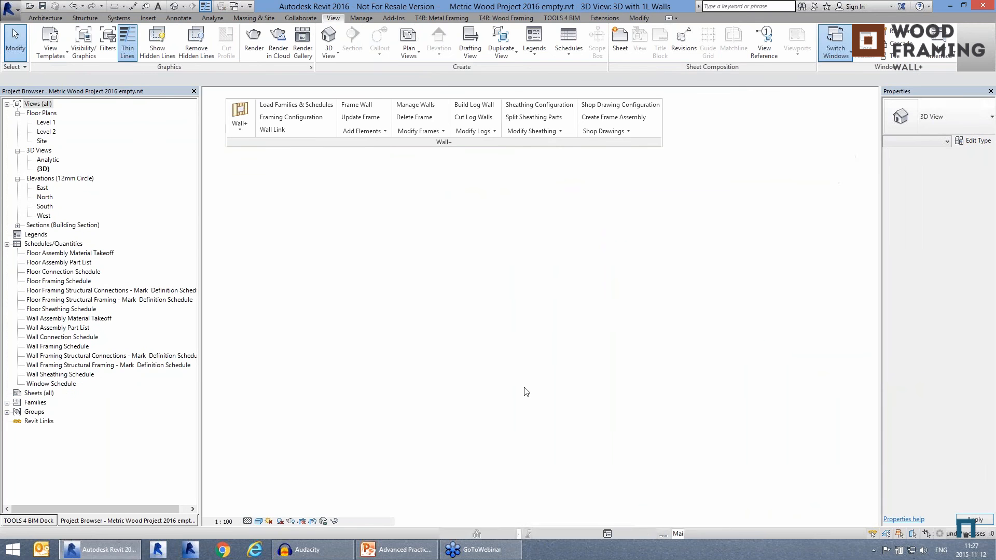
{"action": "scroll", "coordinate": [460, 342], "scroll_direction": "down", "scroll_amount": 2}
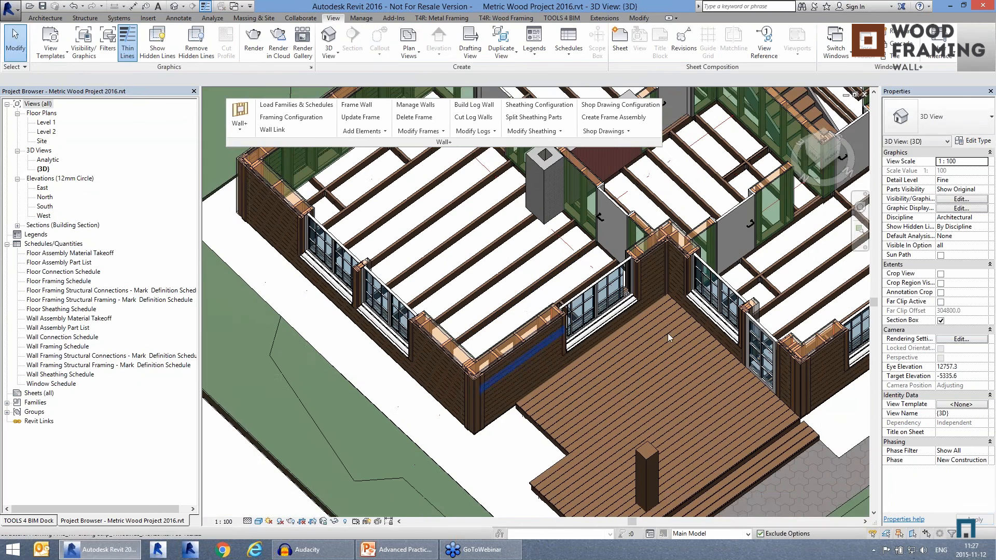
{"action": "scroll", "coordinate": [565, 384], "scroll_direction": "down", "scroll_amount": 2}
{"action": "middle_click_drag", "start_coordinate": [678, 372], "coordinate": [574, 317]}
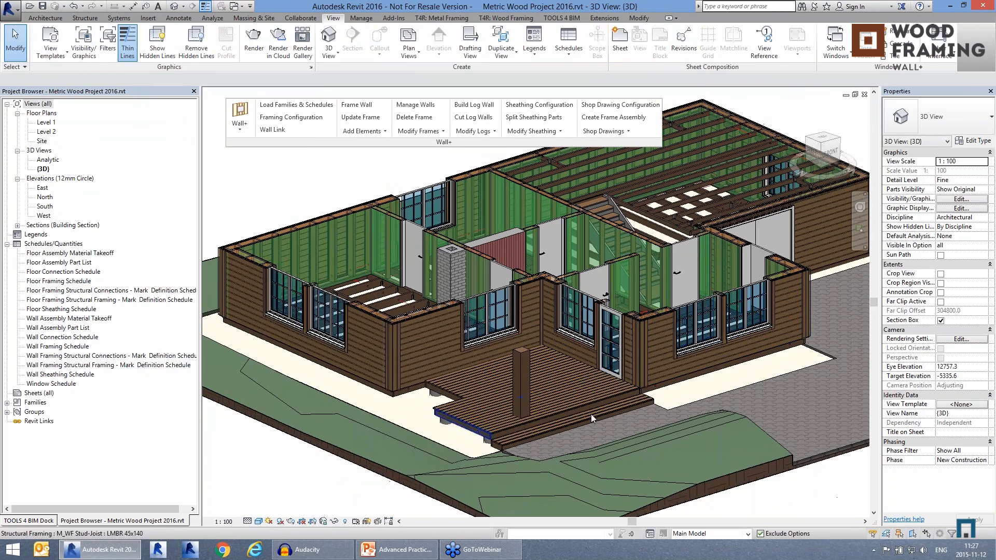
Step: Open the shop drawing configuration and check the 3D Ortho assembly view's name and view template choices, keeping Architectural Elevation
{"action": "mouse_move", "coordinate": [518, 415]}
{"action": "middle_mouse_down", "text": "shift"}
{"action": "mouse_move", "coordinate": [571, 427]}
{"action": "mouse_move", "coordinate": [490, 447]}
{"action": "mouse_move", "coordinate": [480, 435]}
{"action": "mouse_move", "coordinate": [512, 406]}
{"action": "mouse_move", "coordinate": [481, 403]}
{"action": "mouse_move", "coordinate": [534, 394]}
{"action": "middle_mouse_up", "text": "shift"}
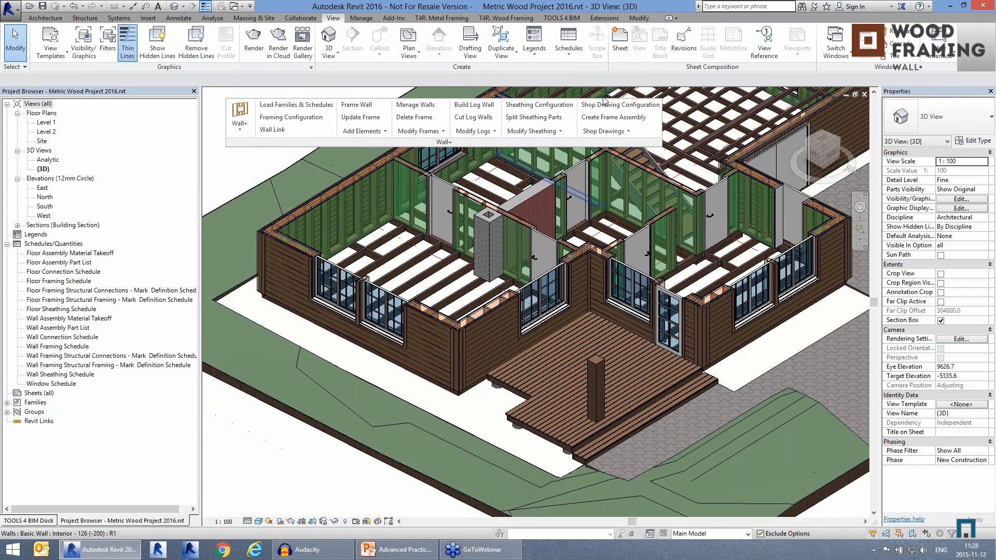
{"action": "left_click", "coordinate": [606, 106]}
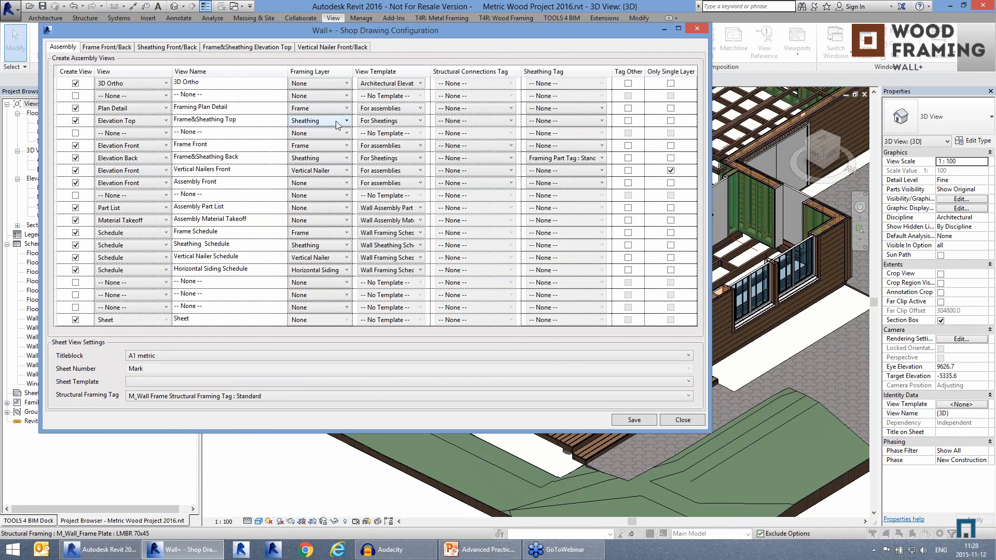
{"action": "left_click", "coordinate": [206, 85]}
{"action": "left_click", "coordinate": [224, 85]}
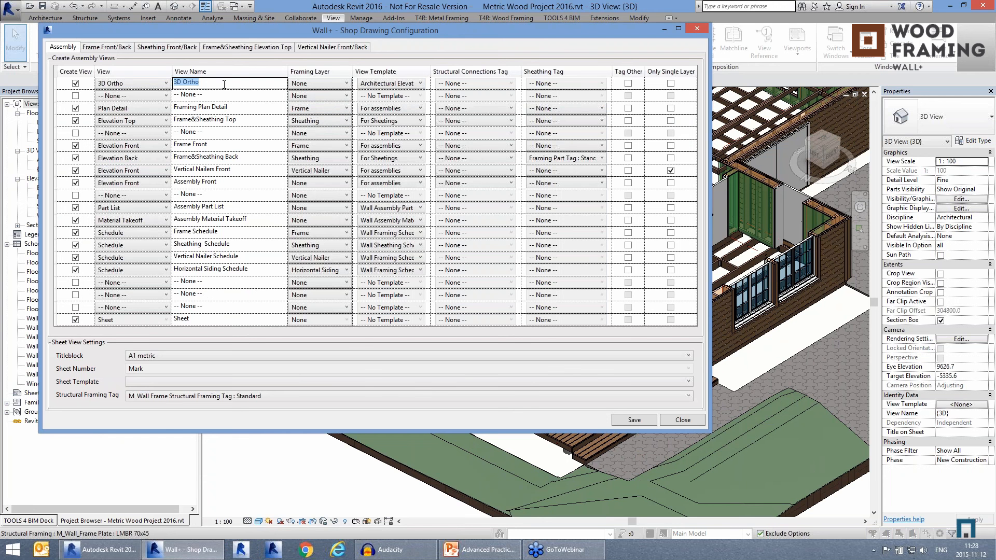
{"action": "left_click", "coordinate": [380, 85]}
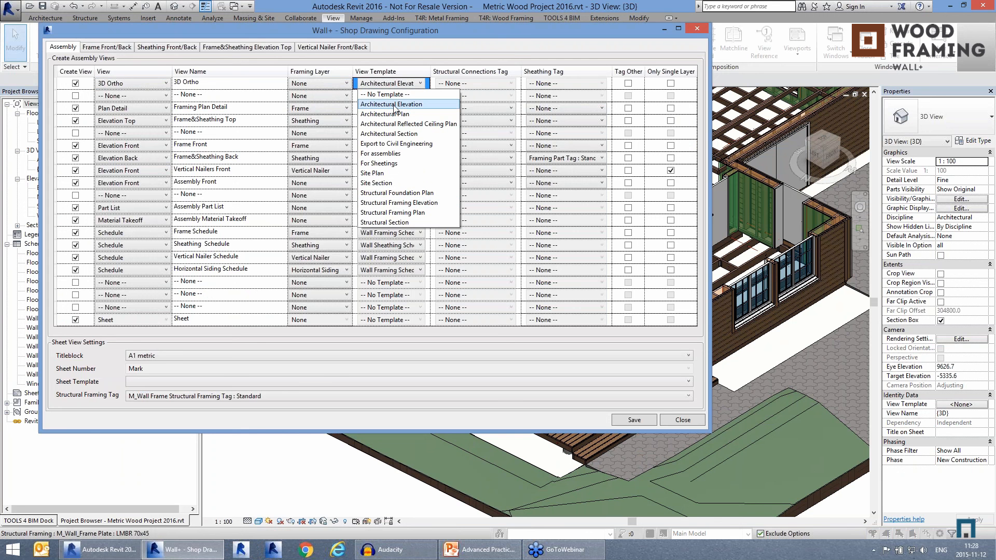
{"action": "left_click", "coordinate": [395, 106]}
{"action": "left_click", "coordinate": [391, 83]}
{"action": "left_click", "coordinate": [388, 82]}
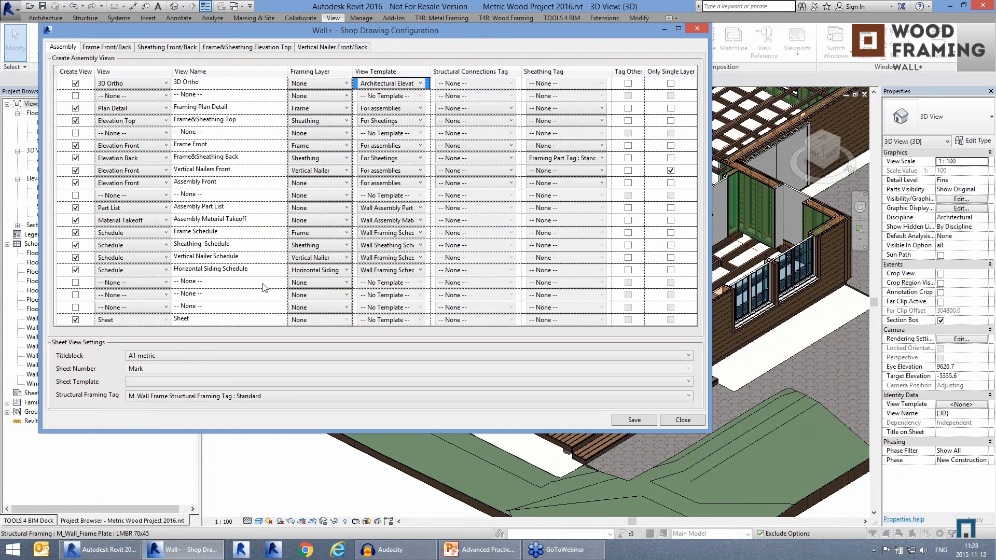
Step: Check the sheet titleblock choices, keeping A1 metric, view the Frame Front/Back settings, and save the shop drawing configuration
{"action": "left_click", "coordinate": [173, 357]}
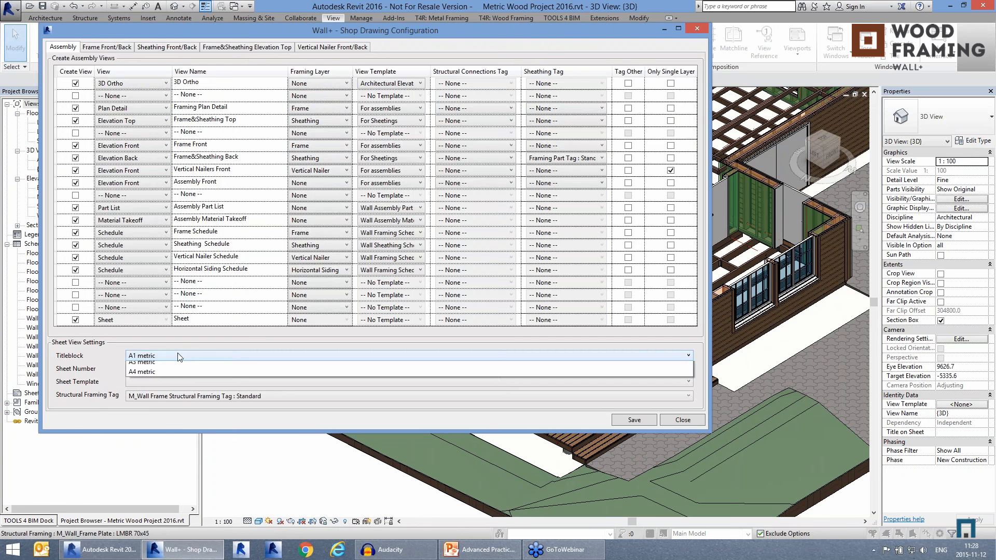
{"action": "left_click", "coordinate": [178, 353]}
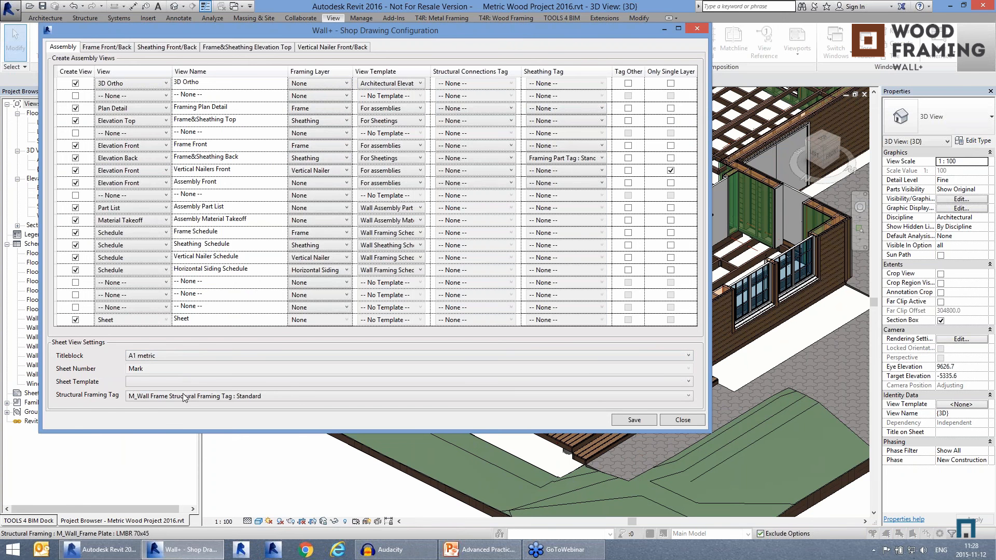
{"action": "left_click", "coordinate": [123, 47]}
{"action": "left_click", "coordinate": [649, 424]}
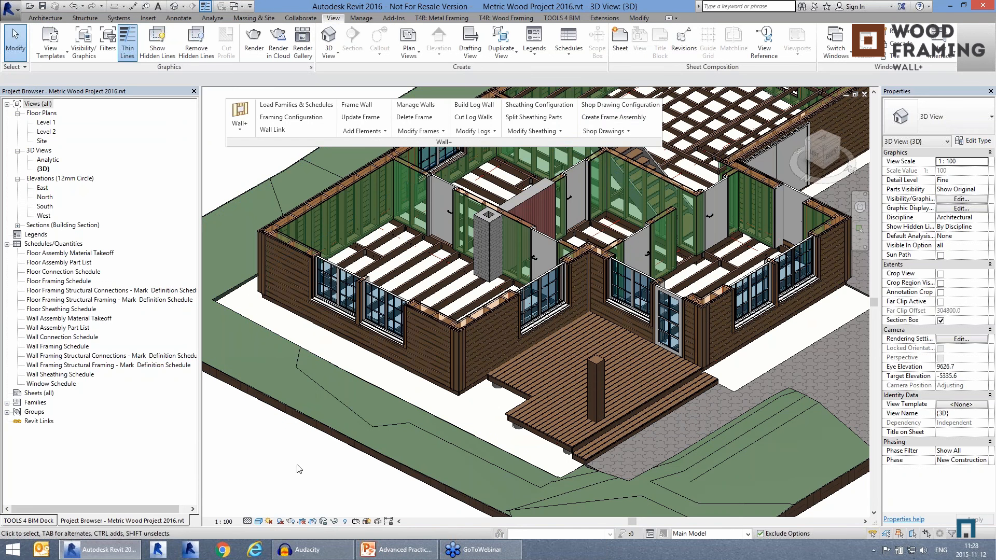
Step: Create a frame assembly for the timber-clad exterior wall with the two paired windows to the left of the deck
{"action": "left_click", "coordinate": [613, 117]}
{"action": "left_click", "coordinate": [421, 338]}
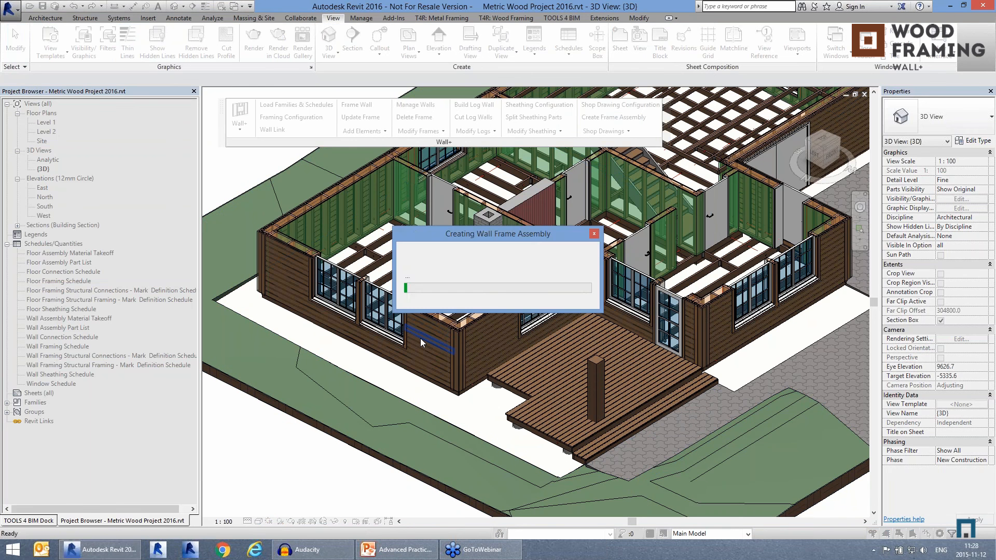
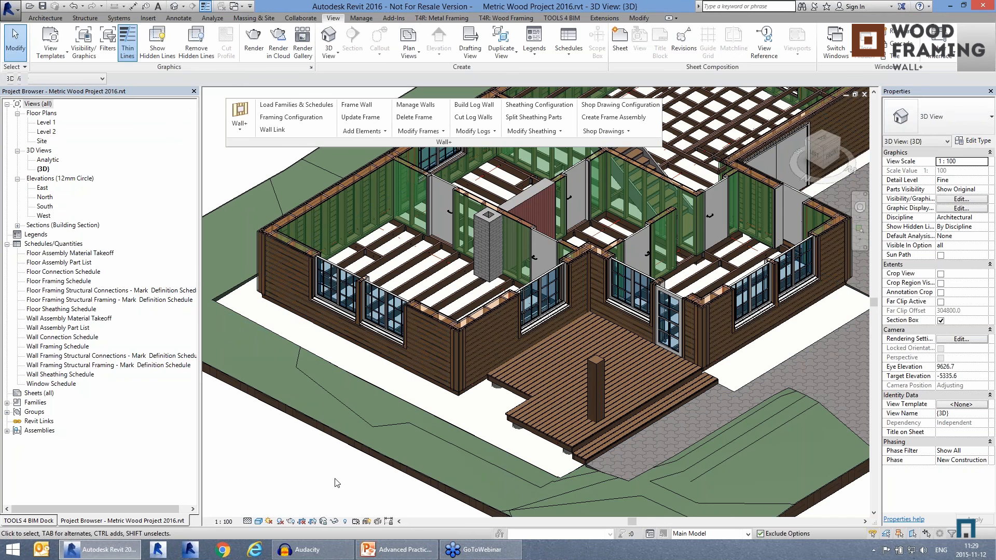
Step: Expand the W-1 assembly and examine its 3D Ortho, Assembly Front and Frame Front views
{"action": "double_click", "coordinate": [48, 434]}
{"action": "double_click", "coordinate": [37, 443]}
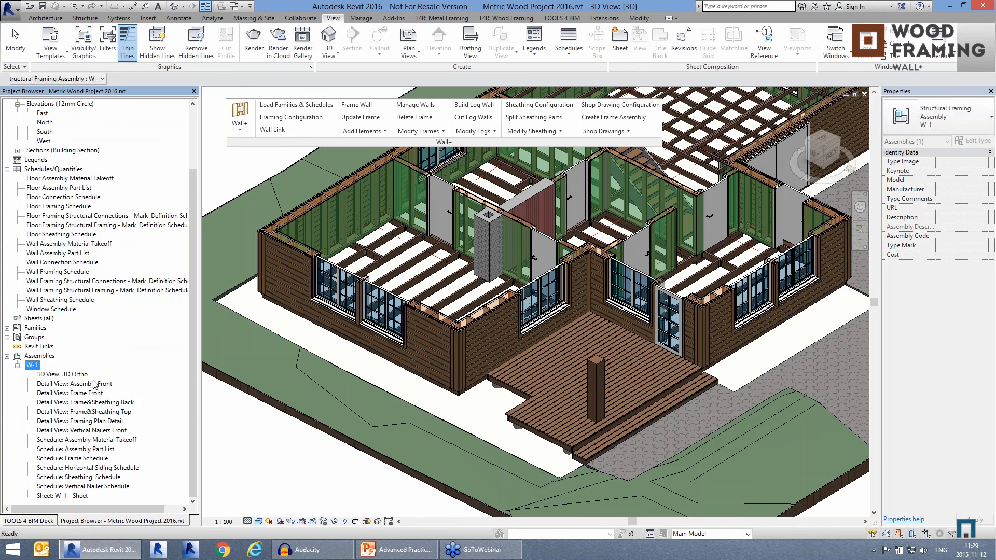
{"action": "left_click", "coordinate": [255, 467]}
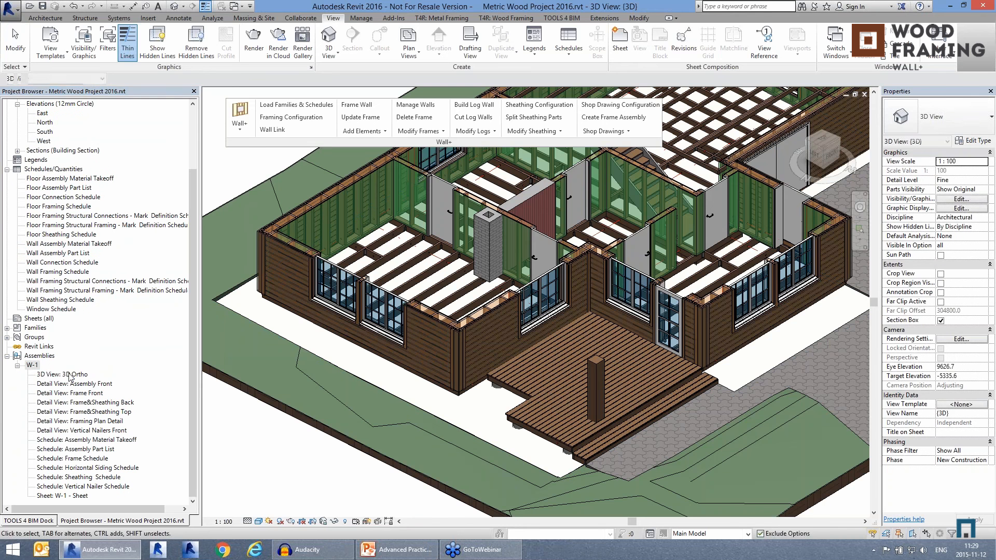
{"action": "double_click", "coordinate": [71, 374]}
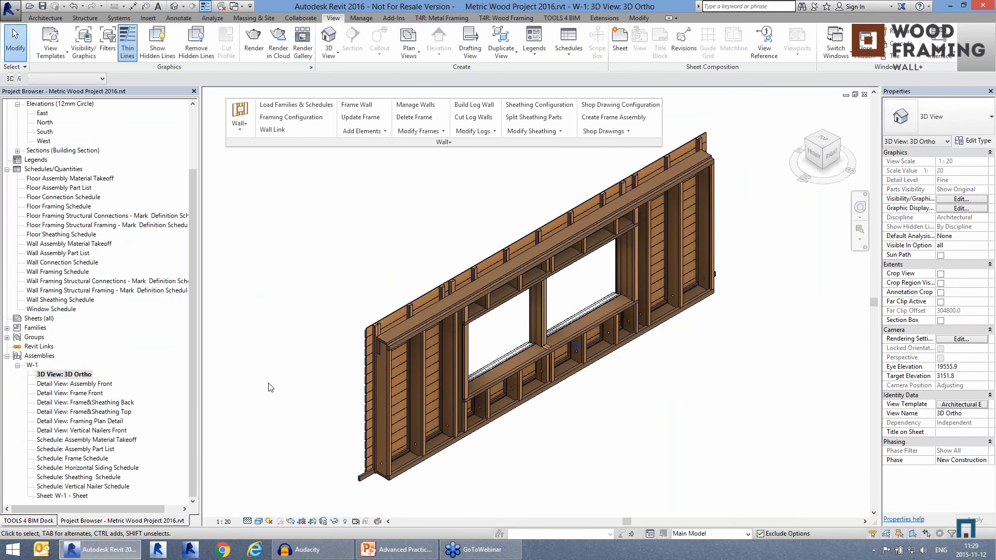
{"action": "double_click", "coordinate": [86, 385]}
{"action": "double_click", "coordinate": [86, 394]}
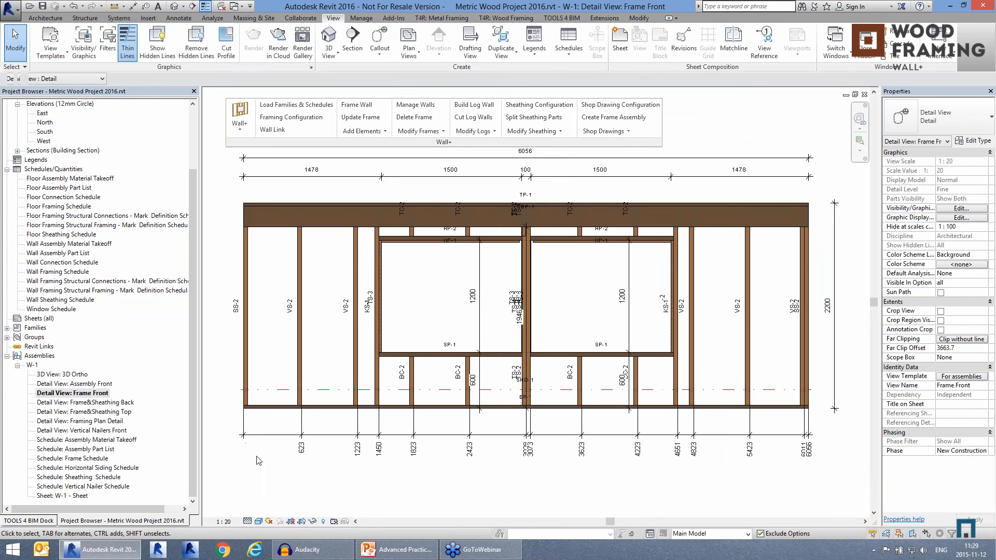
{"action": "scroll", "coordinate": [258, 449], "scroll_direction": "down", "scroll_amount": 1}
{"action": "middle_click_drag", "start_coordinate": [356, 481], "coordinate": [359, 478]}
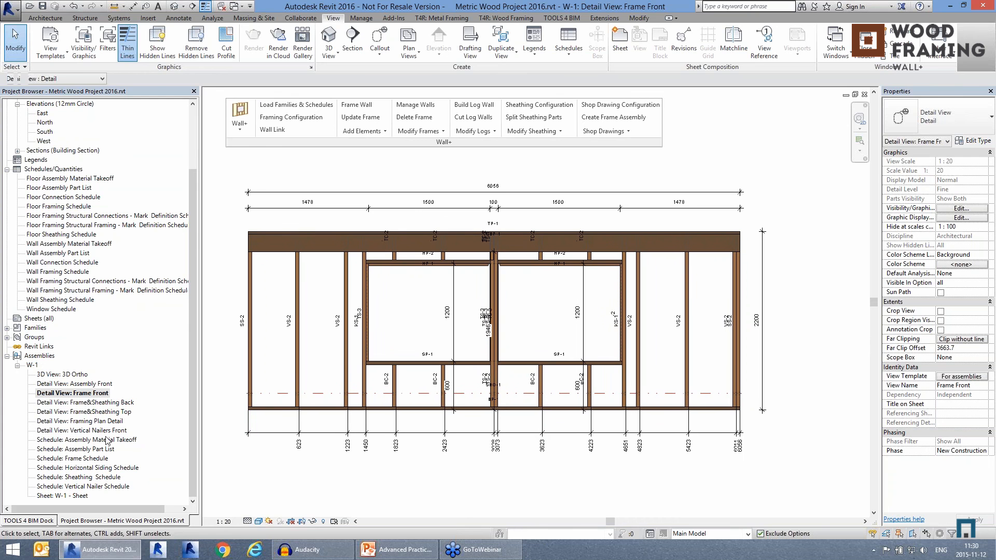
Step: Go through W-1's Frame&Sheathing Back, Frame&Sheathing Top, Framing Plan Detail and Vertical Nailers Front detail views
{"action": "double_click", "coordinate": [100, 403]}
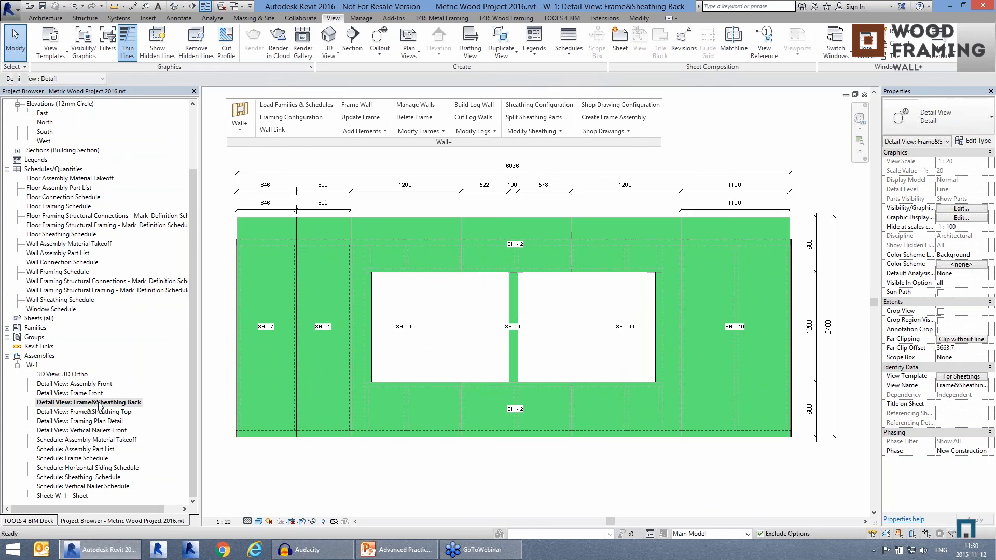
{"action": "double_click", "coordinate": [96, 412]}
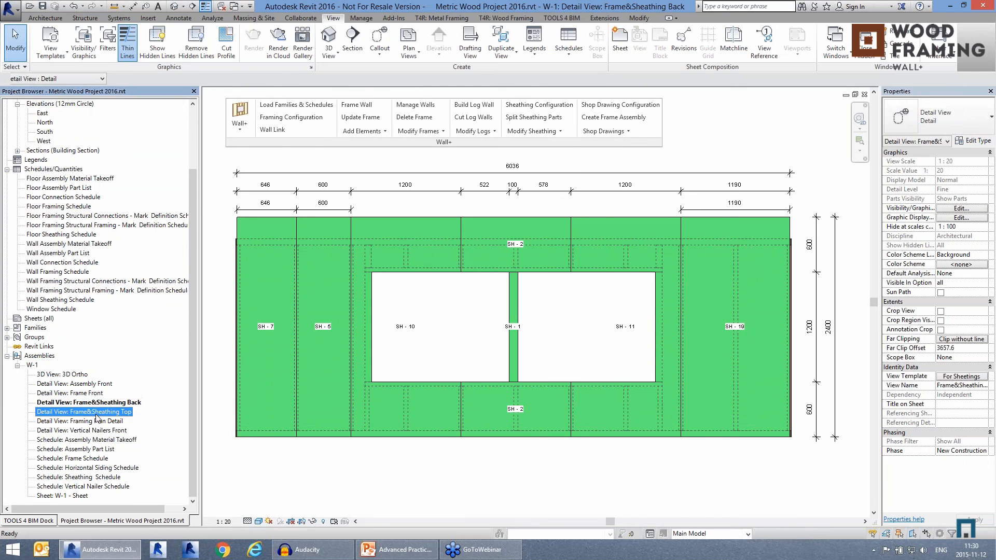
{"action": "left_click", "coordinate": [98, 422]}
{"action": "double_click", "coordinate": [98, 421]}
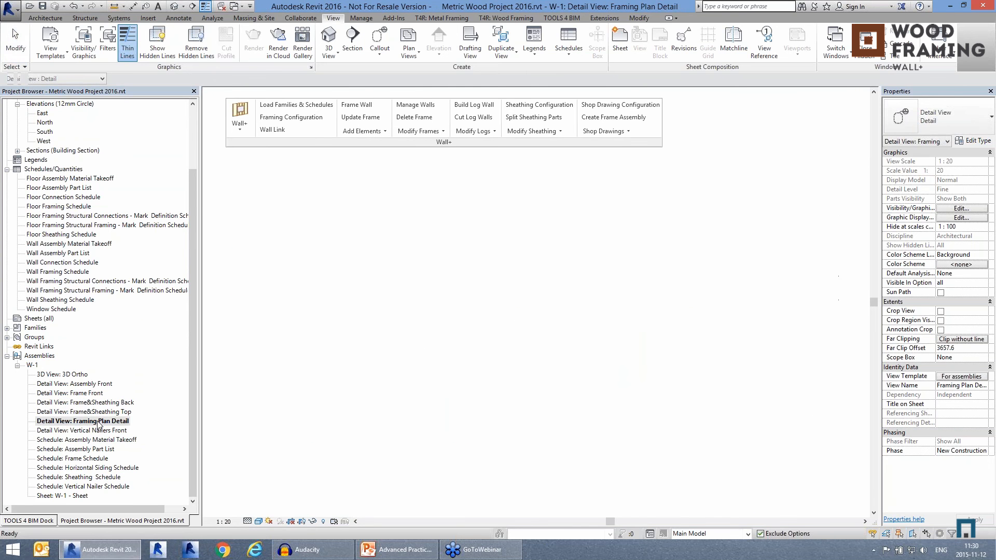
{"action": "double_click", "coordinate": [98, 432]}
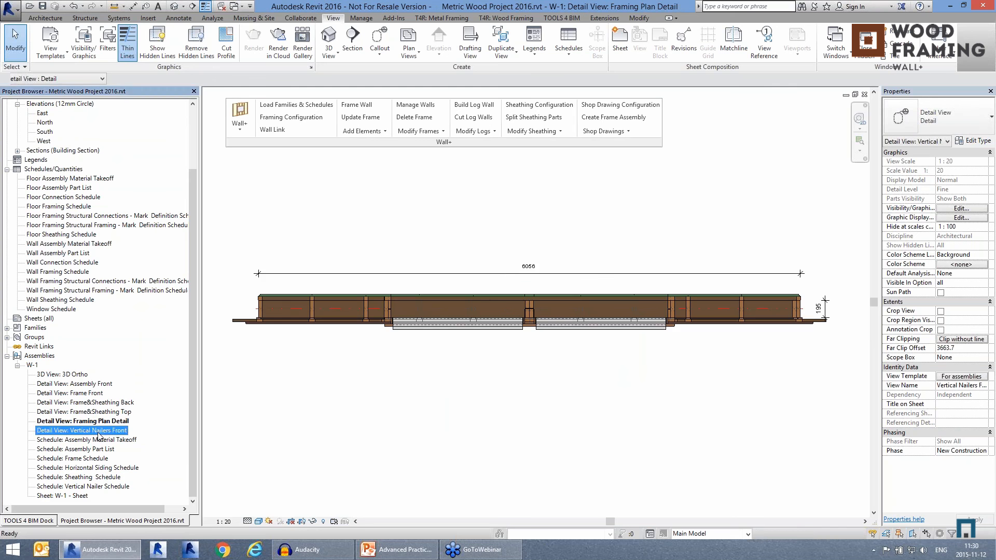
Step: Review the W-1 assembly's Assembly Material Takeoff and Assembly Part List schedules
{"action": "double_click", "coordinate": [98, 440]}
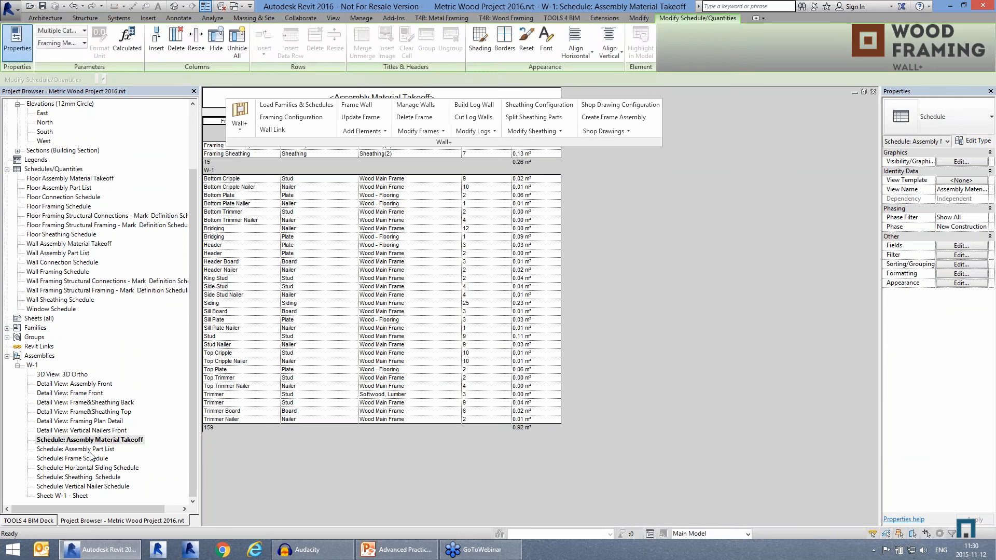
{"action": "double_click", "coordinate": [91, 450]}
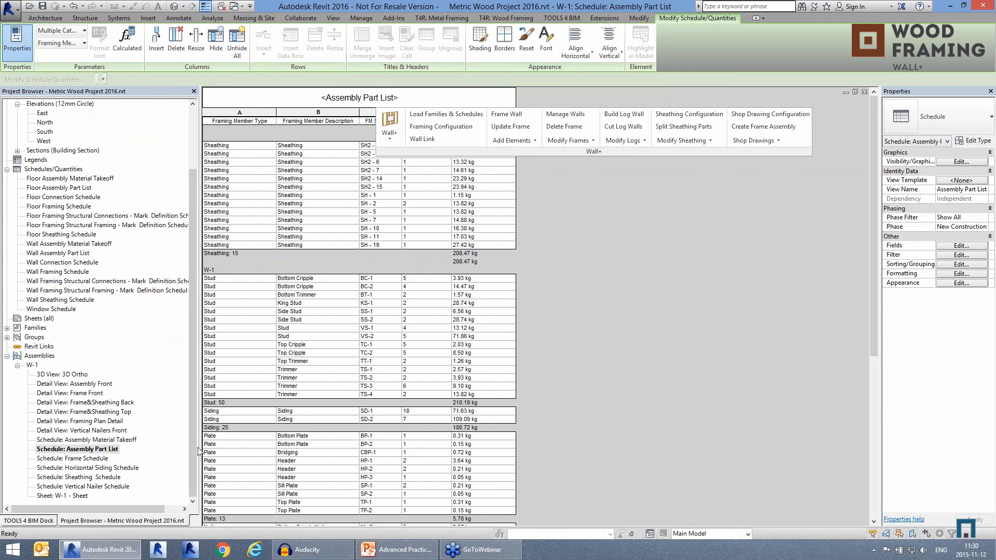
Step: Open the W-1 sheet and place the Frame Front detail view in the sheet's upper left area
{"action": "double_click", "coordinate": [62, 496]}
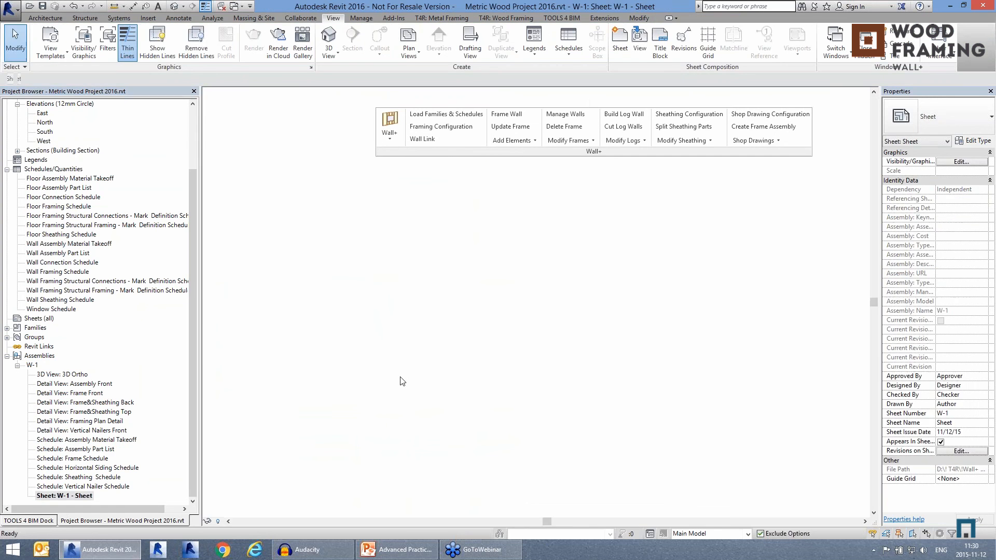
{"action": "left_click", "coordinate": [102, 394]}
{"action": "left_click_drag", "start_coordinate": [384, 217], "coordinate": [386, 219]}
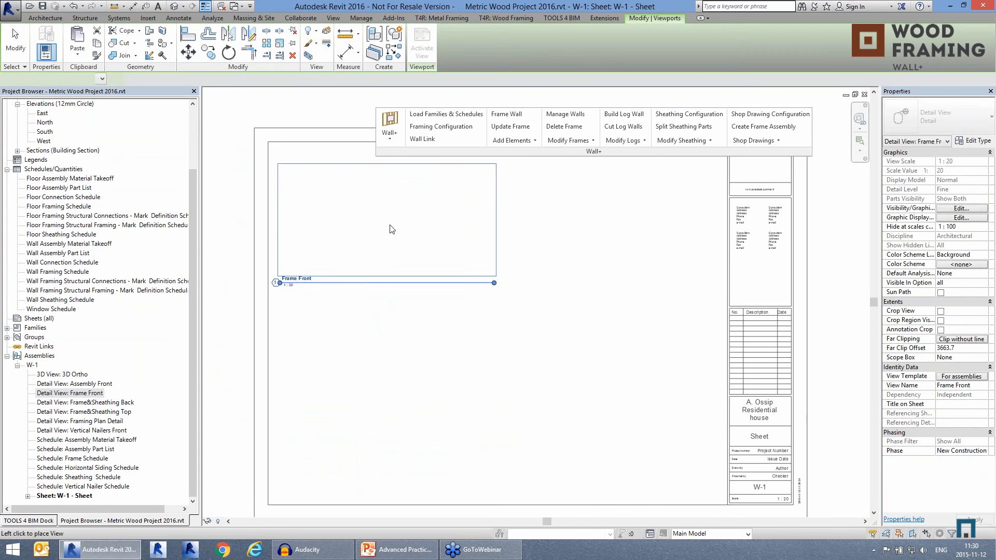
{"action": "left_click", "coordinate": [387, 218]}
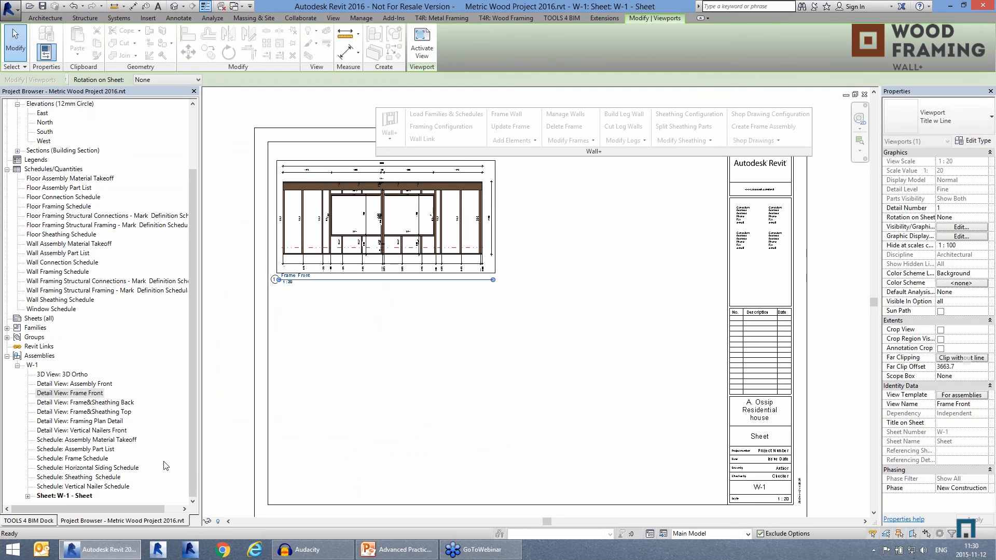
Step: Place the Frame&Sheathing Back detail view beside Frame Front on the sheet and shift it slightly up and right
{"action": "left_click", "coordinate": [127, 402]}
{"action": "left_click_drag", "start_coordinate": [127, 403], "coordinate": [614, 219]}
{"action": "left_click", "coordinate": [610, 223]}
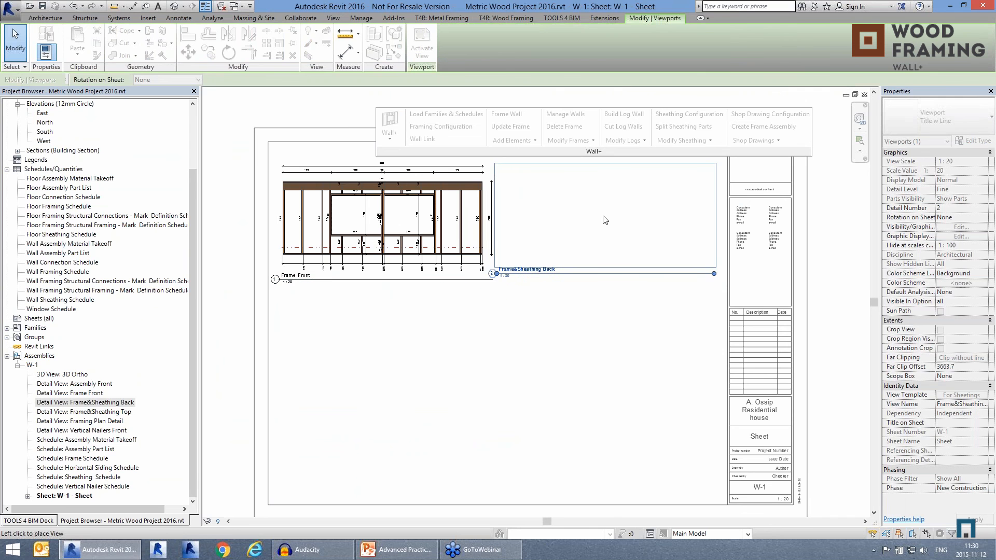
{"action": "left_click", "coordinate": [618, 230]}
{"action": "left_click_drag", "start_coordinate": [618, 230], "coordinate": [625, 219]}
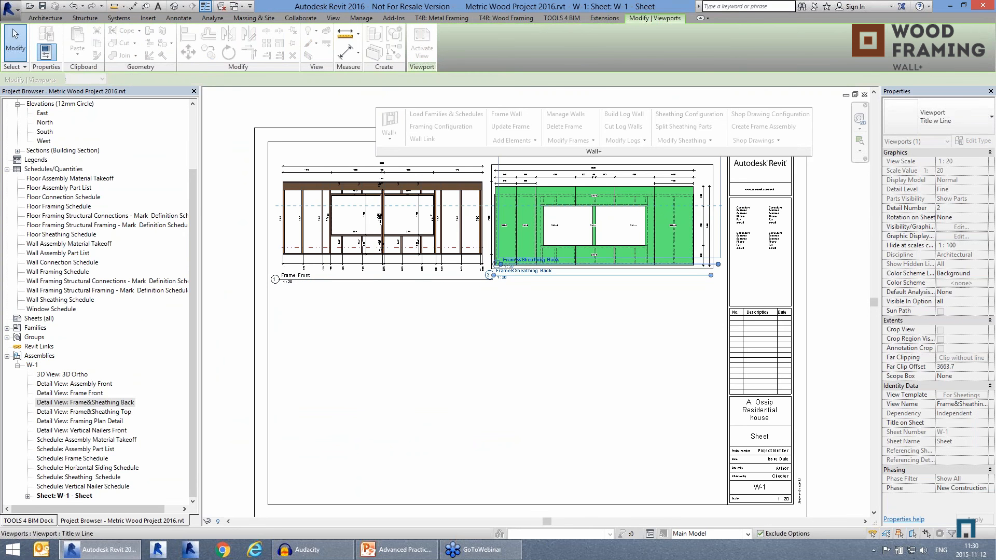
{"action": "key", "text": "Escape"}
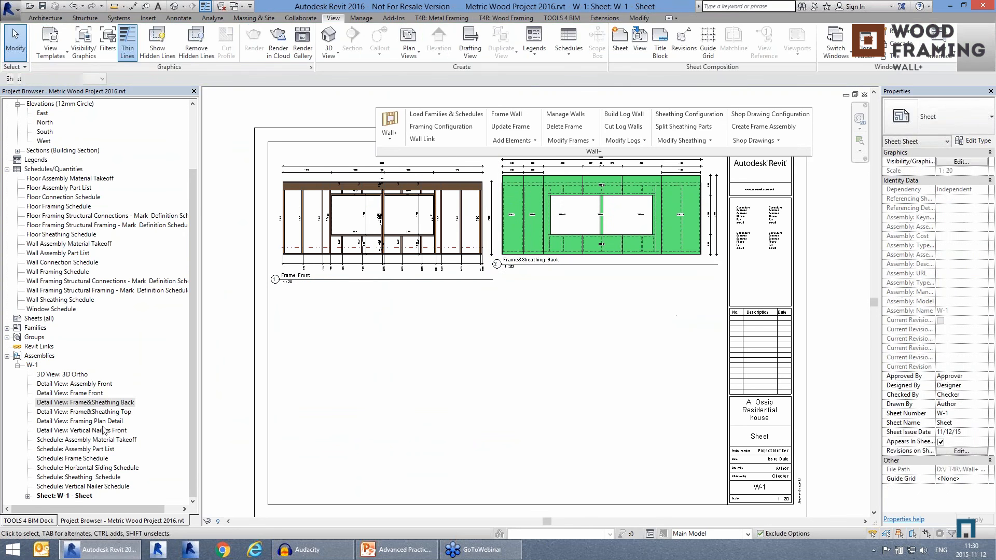
Step: Place the Framing Plan Detail view below Frame Front on the sheet, with the Frame Schedule beneath it
{"action": "left_click", "coordinate": [99, 421]}
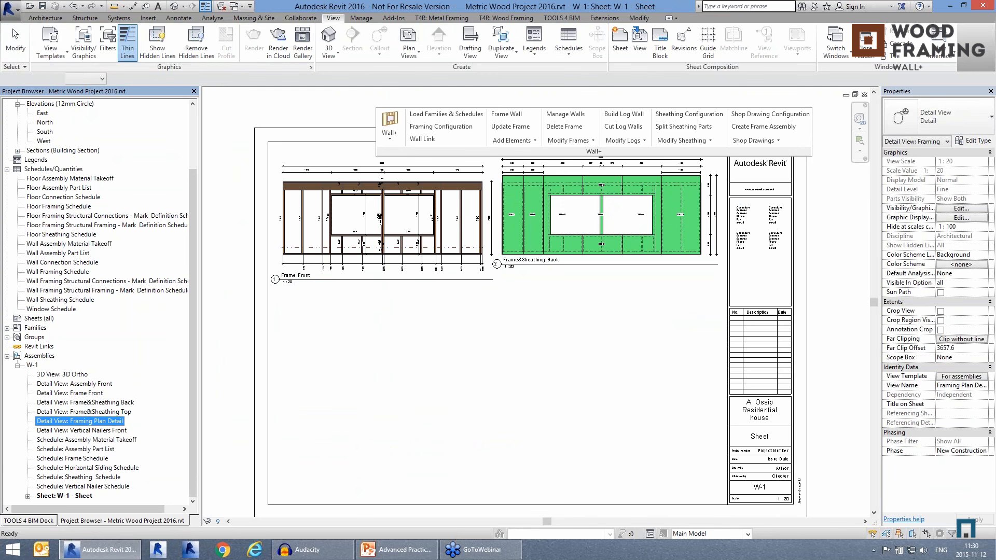
{"action": "left_click", "coordinate": [383, 326]}
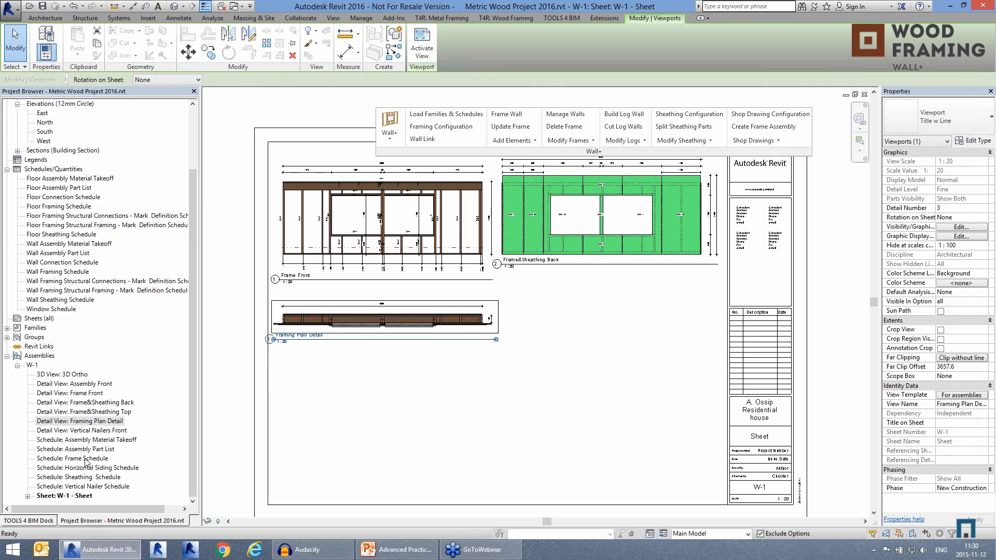
{"action": "left_click_drag", "start_coordinate": [81, 463], "coordinate": [370, 428]}
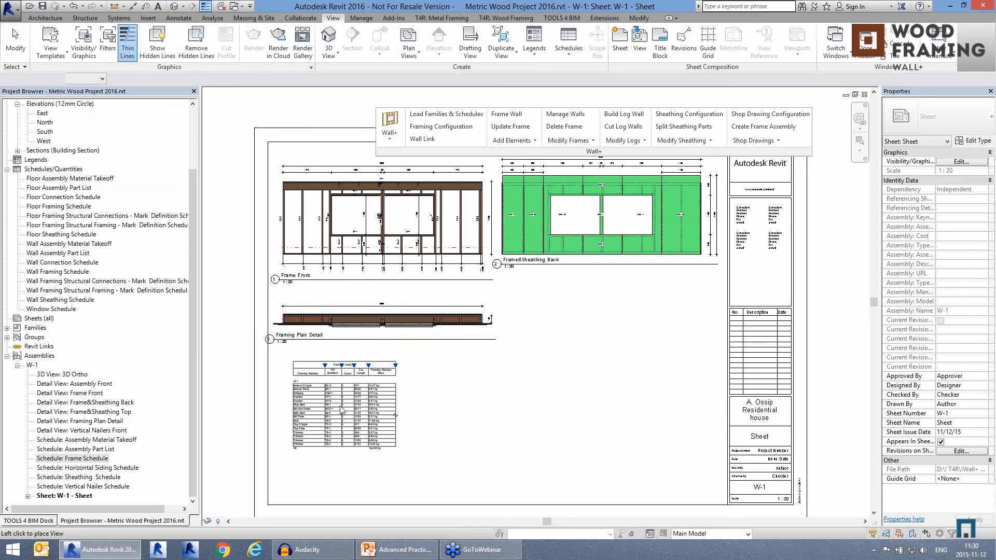
{"action": "left_click", "coordinate": [334, 410]}
Step: Place the Sheathing Schedule below the Frame&Sheathing Back view on the sheet
{"action": "left_click", "coordinate": [90, 469]}
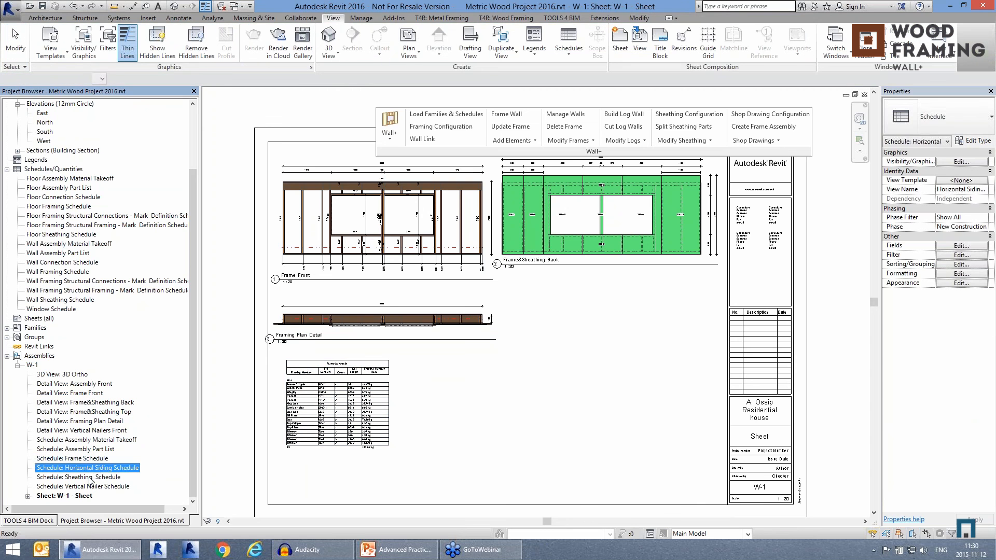
{"action": "left_click", "coordinate": [90, 478]}
{"action": "left_click_drag", "start_coordinate": [89, 482], "coordinate": [562, 340]}
{"action": "left_click", "coordinate": [562, 340]}
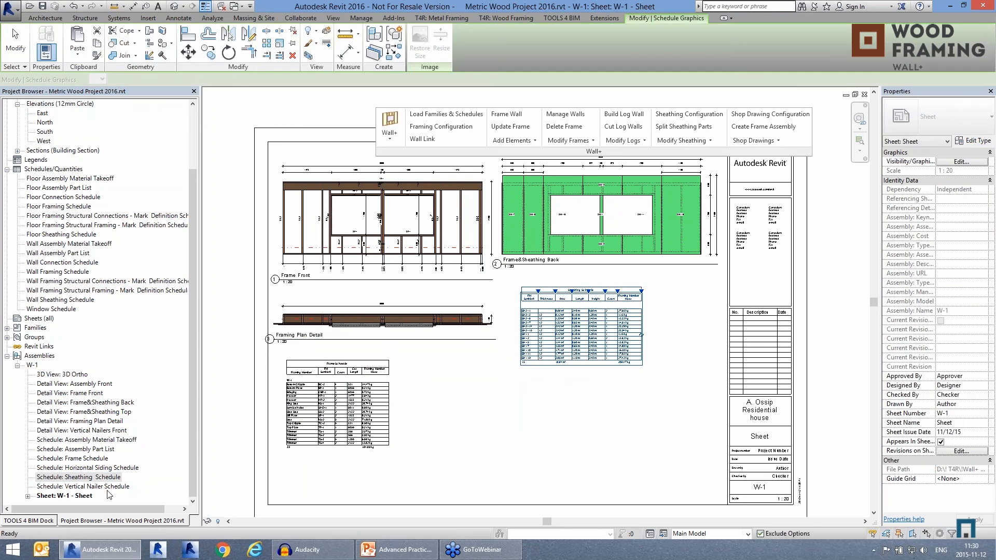
Step: Place the Vertical Nailer Schedule beside the Frame Schedule and the Horizontal Siding Schedule below the Sheathing Schedule
{"action": "left_click", "coordinate": [83, 487]}
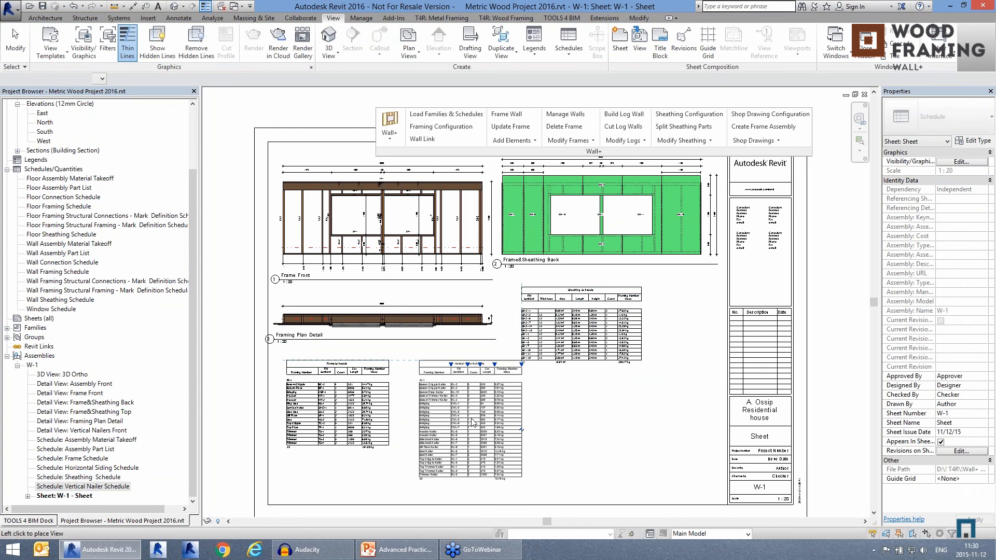
{"action": "left_click", "coordinate": [449, 427]}
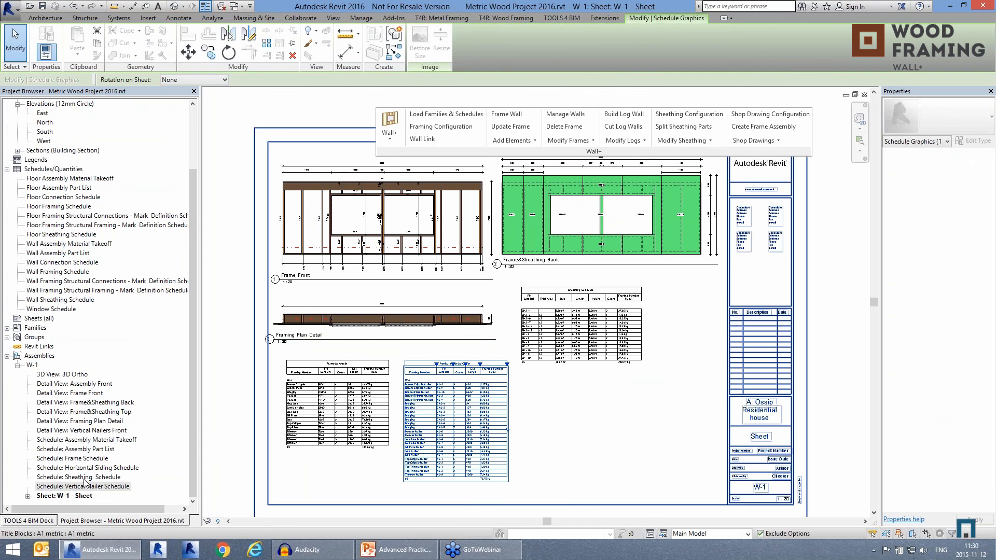
{"action": "left_click", "coordinate": [103, 469]}
{"action": "left_click_drag", "start_coordinate": [81, 472], "coordinate": [626, 426]}
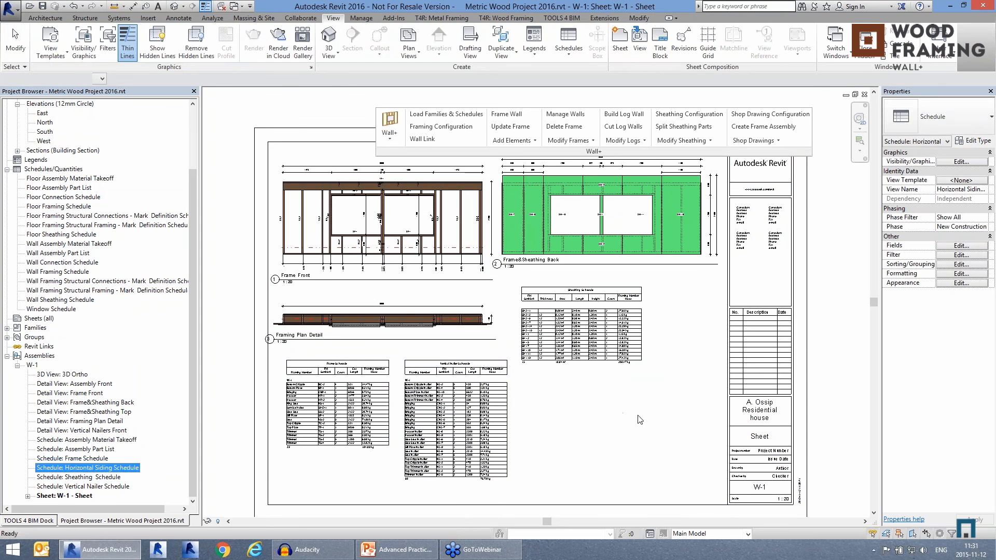
{"action": "left_click", "coordinate": [578, 426]}
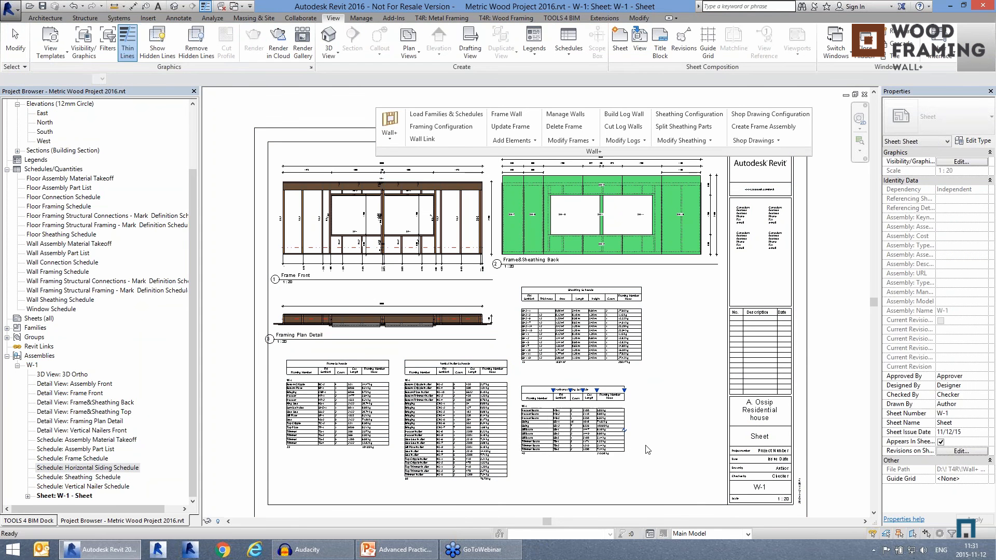
Step: Examine the sheathing, horizontal siding, vertical nailer and frame schedules up close, plus the overall layout of the W-1 sheet
{"action": "scroll", "coordinate": [597, 350], "scroll_direction": "up", "scroll_amount": 3}
{"action": "scroll", "coordinate": [623, 359], "scroll_direction": "up", "scroll_amount": 2}
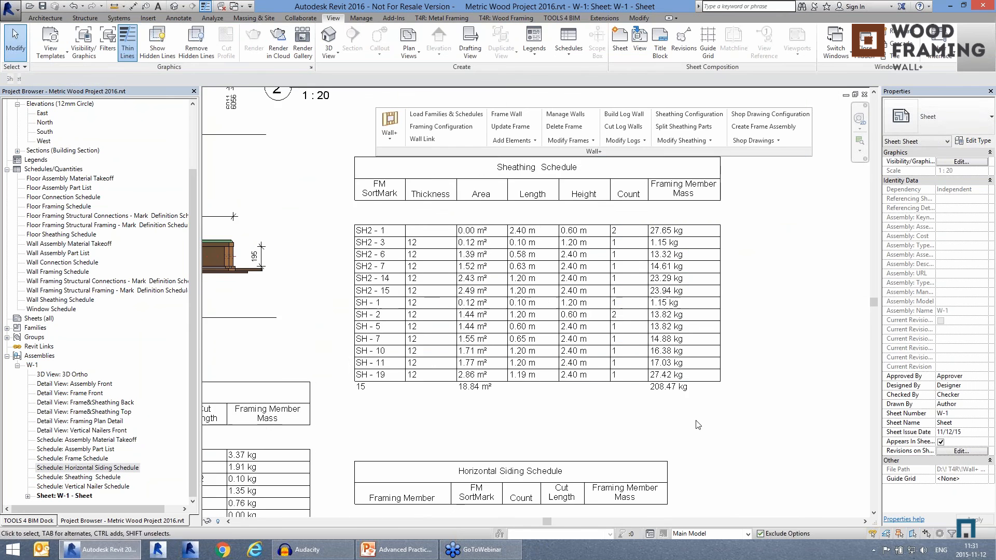
{"action": "scroll", "coordinate": [594, 257], "scroll_direction": "down", "scroll_amount": 1}
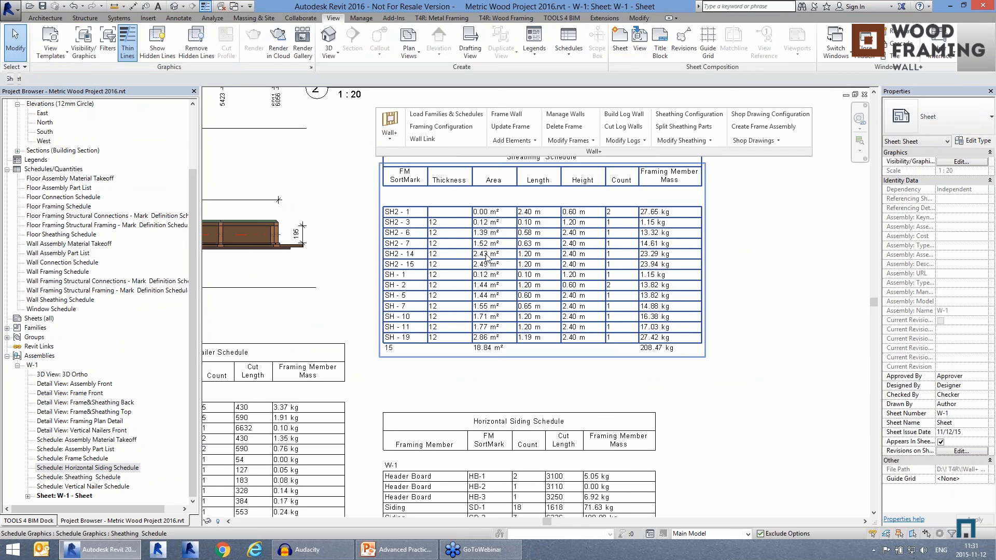
{"action": "middle_click_drag", "start_coordinate": [730, 307], "coordinate": [730, 302]}
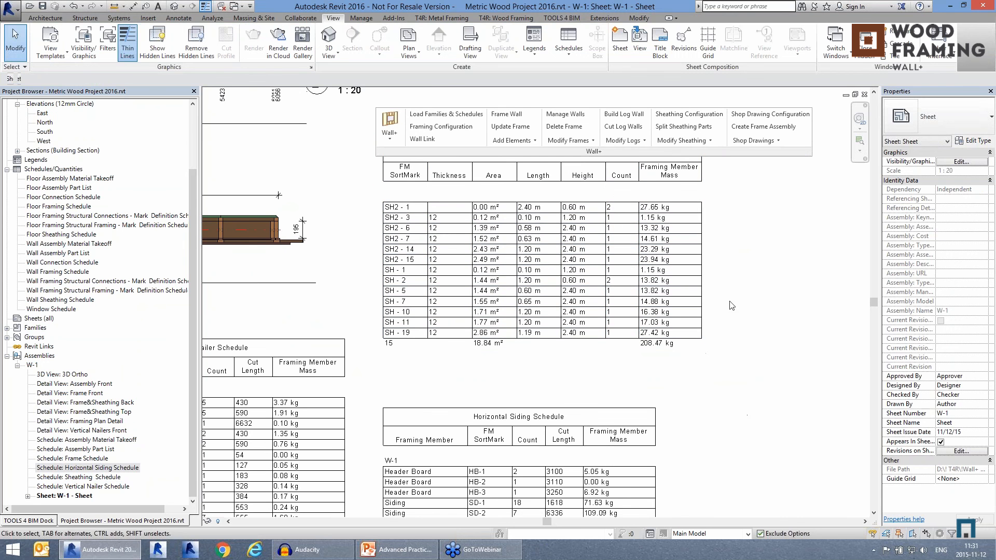
{"action": "scroll", "coordinate": [672, 233], "scroll_direction": "down", "scroll_amount": 1}
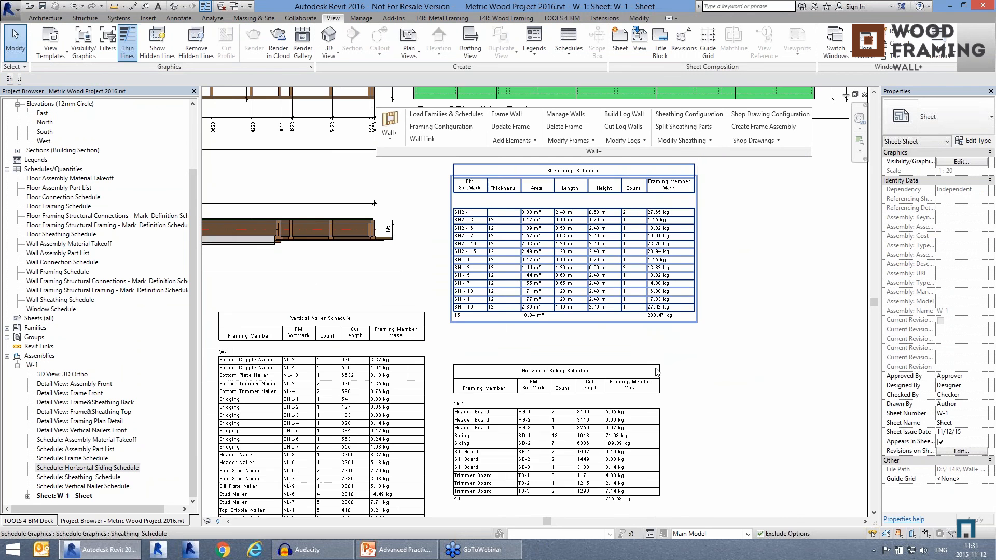
{"action": "middle_click_drag", "start_coordinate": [653, 398], "coordinate": [693, 330]}
{"action": "scroll", "coordinate": [598, 409], "scroll_direction": "up", "scroll_amount": 1}
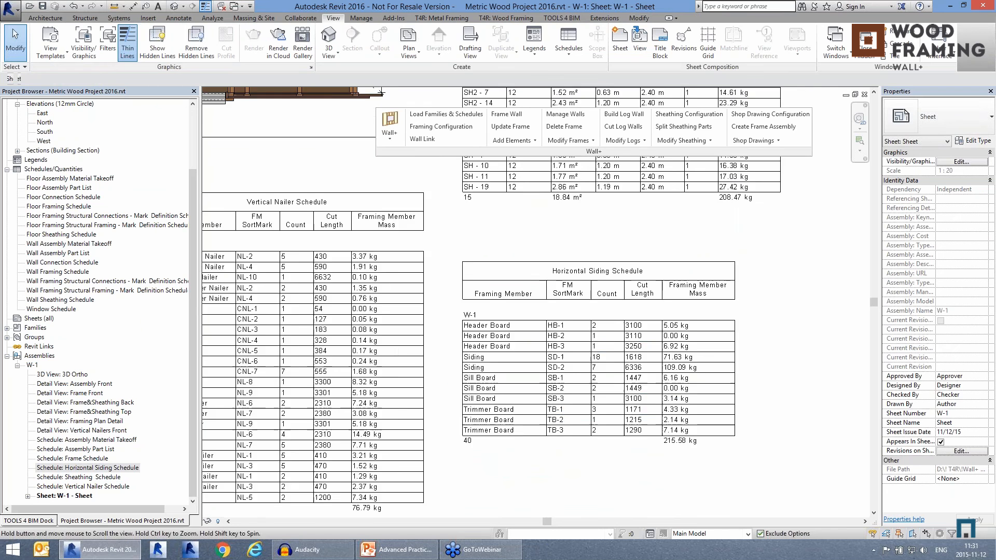
{"action": "middle_click_drag", "start_coordinate": [558, 473], "coordinate": [693, 469]}
{"action": "scroll", "coordinate": [690, 469], "scroll_direction": "down", "scroll_amount": 1}
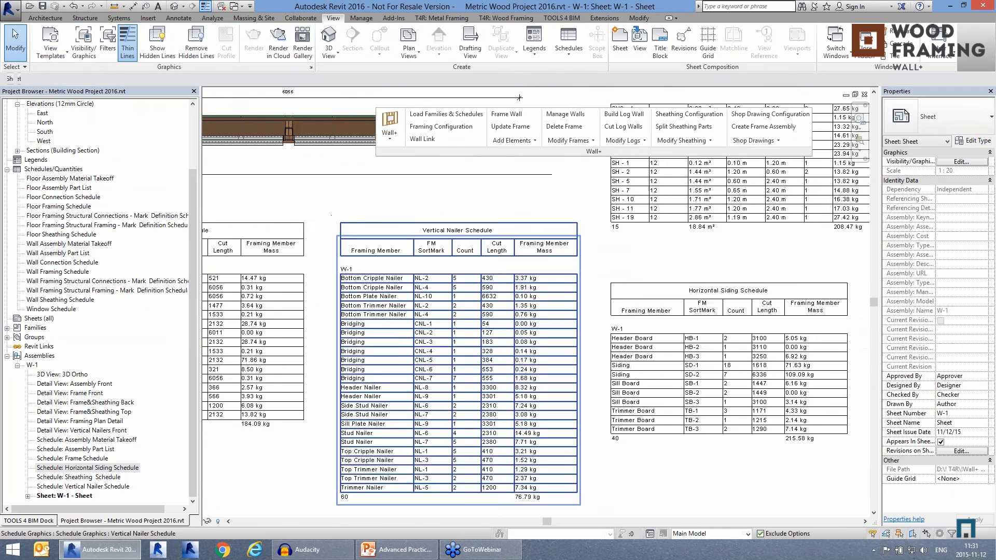
{"action": "middle_click_drag", "start_coordinate": [521, 429], "coordinate": [653, 422]}
{"action": "scroll", "coordinate": [337, 433], "scroll_direction": "down", "scroll_amount": 1}
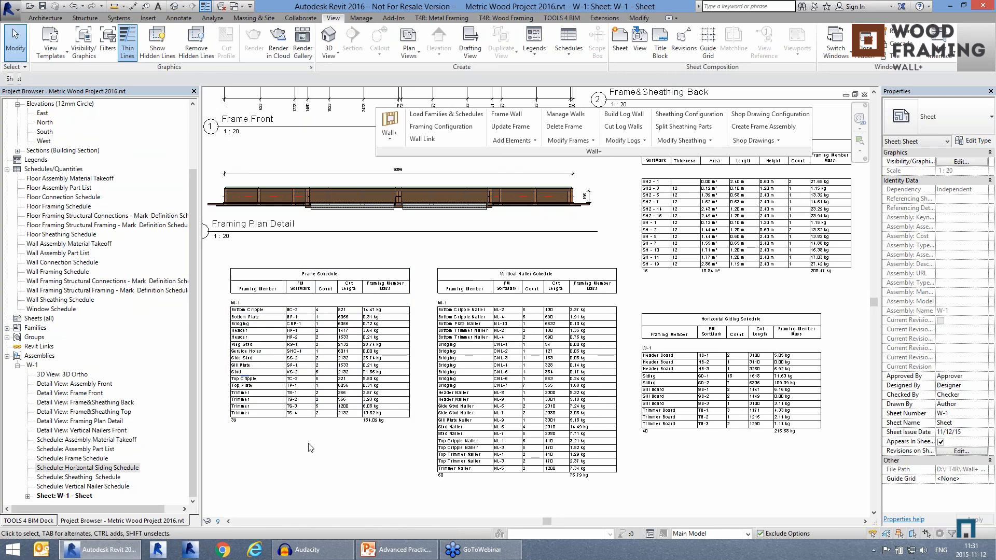
{"action": "scroll", "coordinate": [311, 451], "scroll_direction": "down", "scroll_amount": 2}
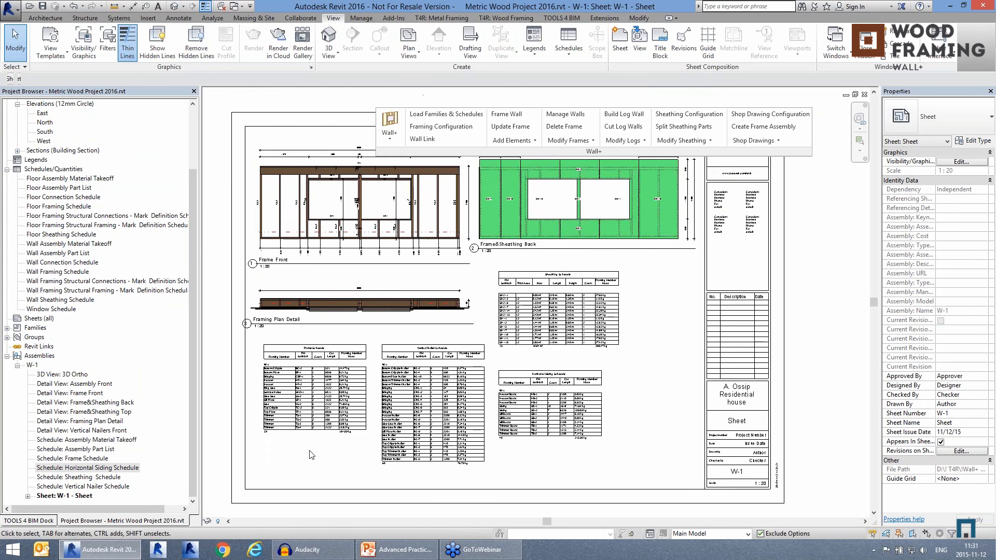
{"action": "scroll", "coordinate": [310, 455], "scroll_direction": "down", "scroll_amount": 1}
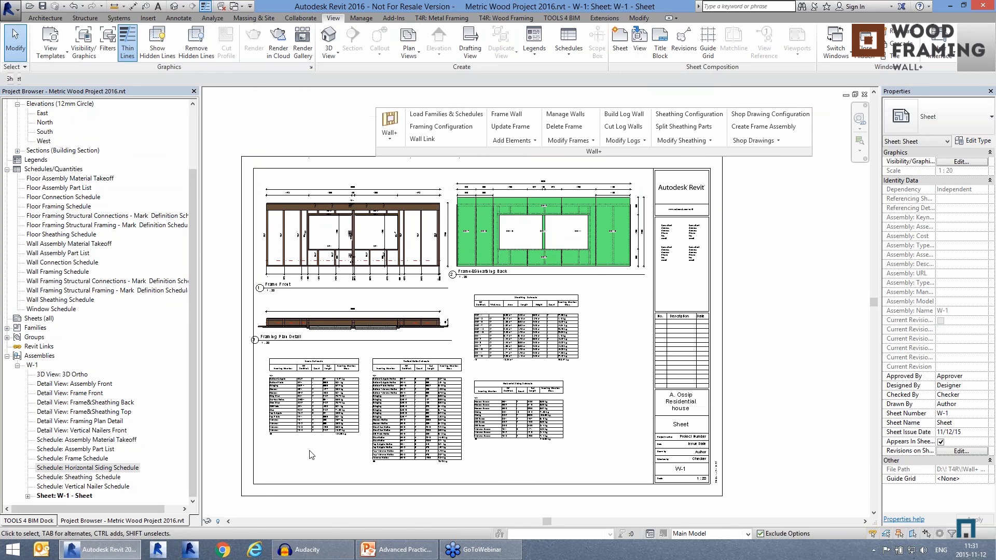
Step: Set the sheet template to "W-1 - W-1 - Sheet" in the Wall+ shop drawing configuration and save it
{"action": "left_click", "coordinate": [753, 114]}
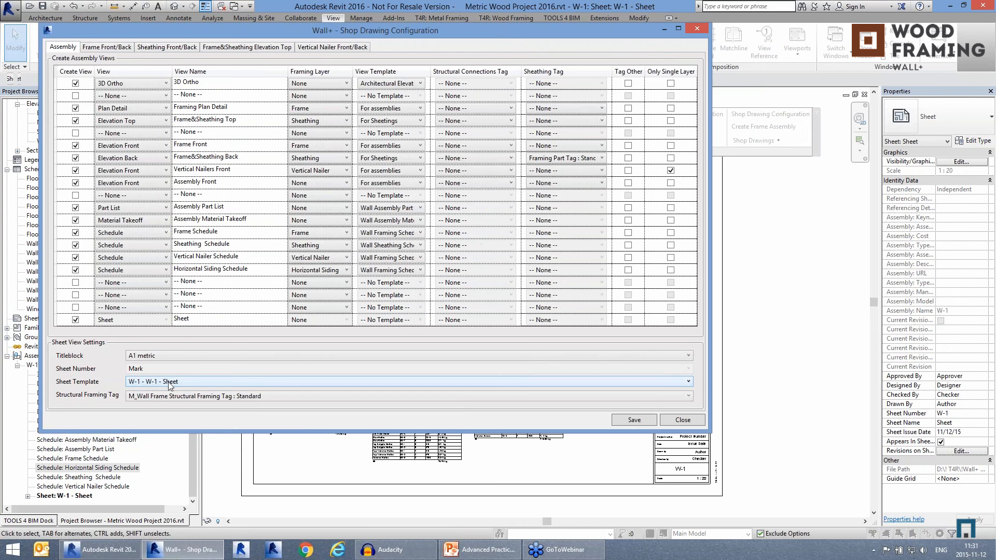
{"action": "left_click", "coordinate": [168, 382]}
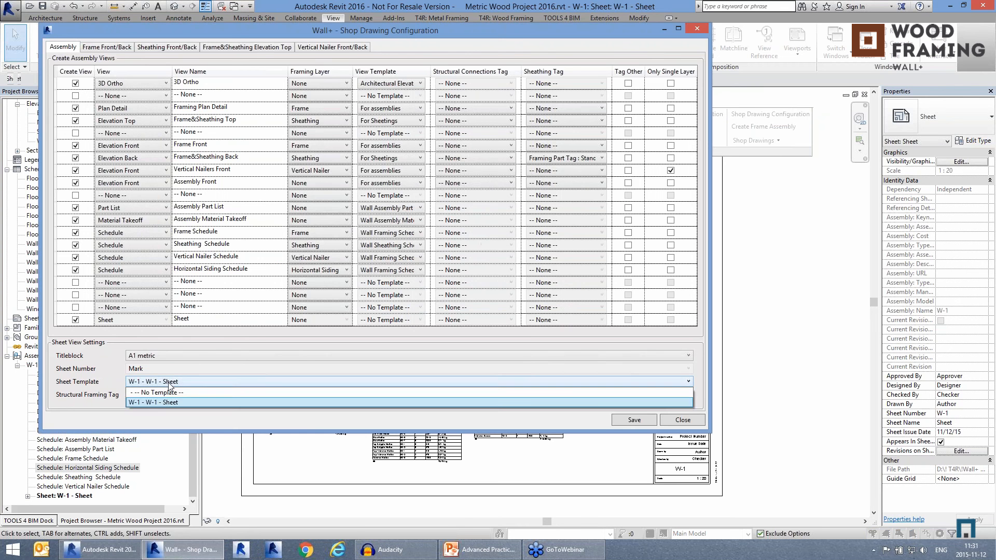
{"action": "left_click", "coordinate": [137, 386]}
{"action": "left_click", "coordinate": [634, 420]}
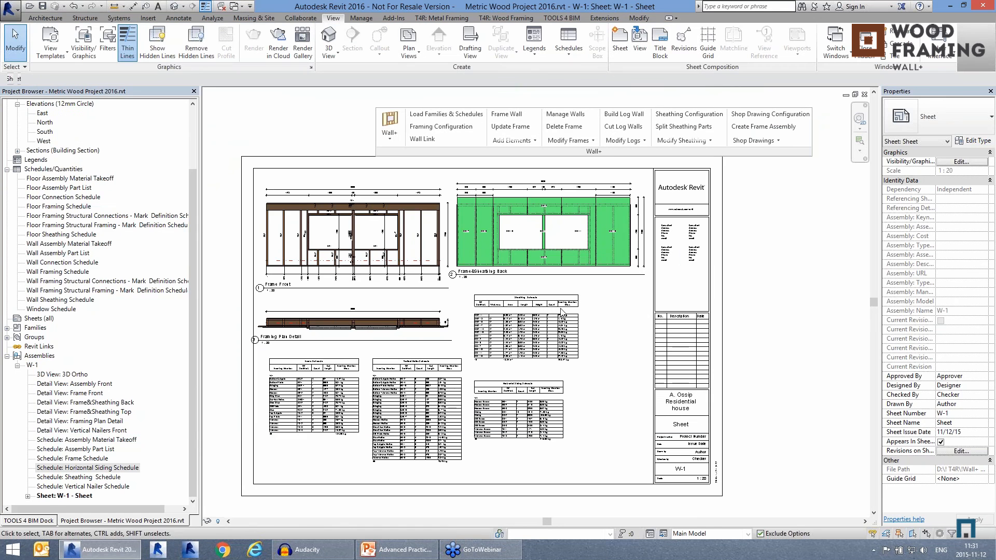
Step: Create a frame assembly for the short exterior wall with horizontal siding beside the deck in the {3D} view
{"action": "left_click", "coordinate": [60, 179]}
{"action": "scroll", "coordinate": [60, 179], "scroll_direction": "up", "scroll_amount": 3}
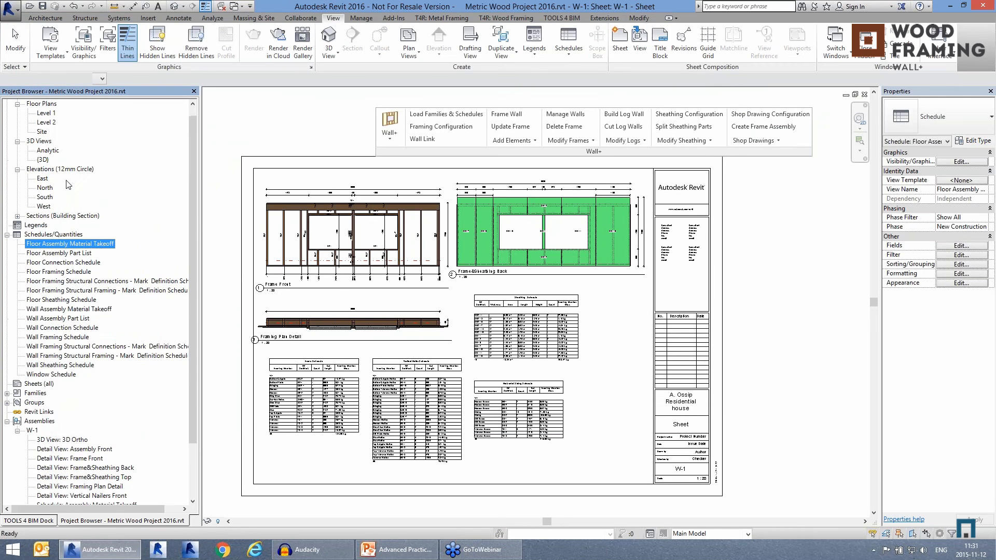
{"action": "double_click", "coordinate": [44, 169]}
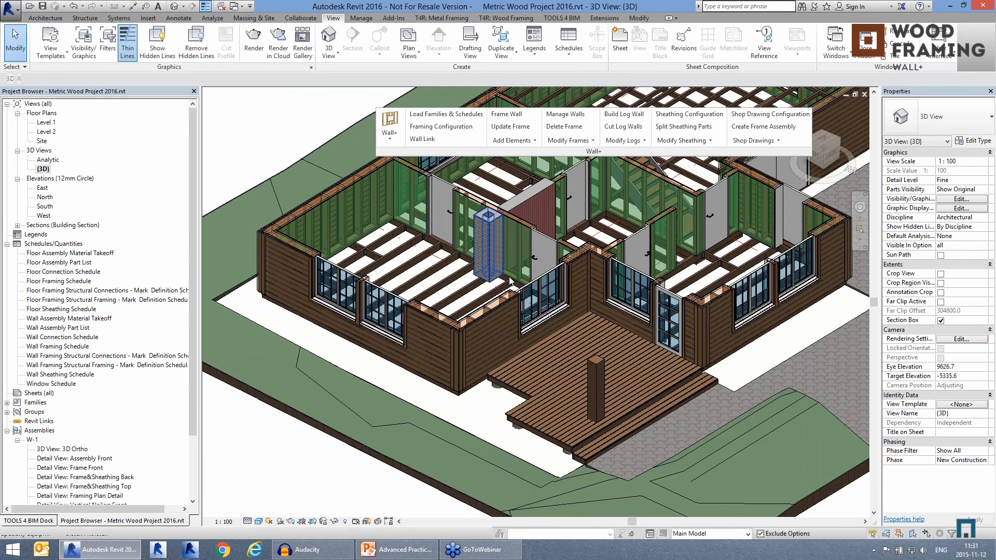
{"action": "left_click", "coordinate": [763, 127]}
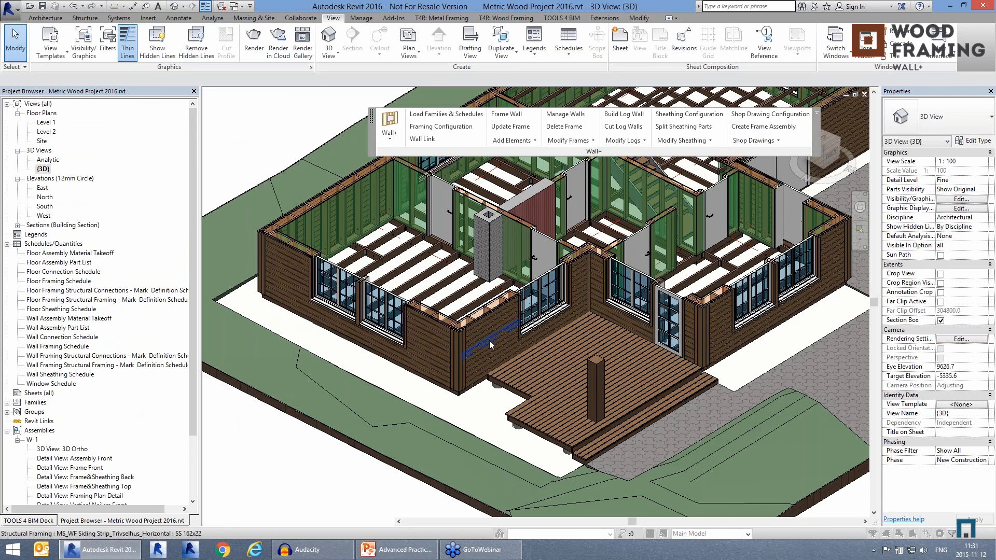
{"action": "left_click", "coordinate": [490, 340]}
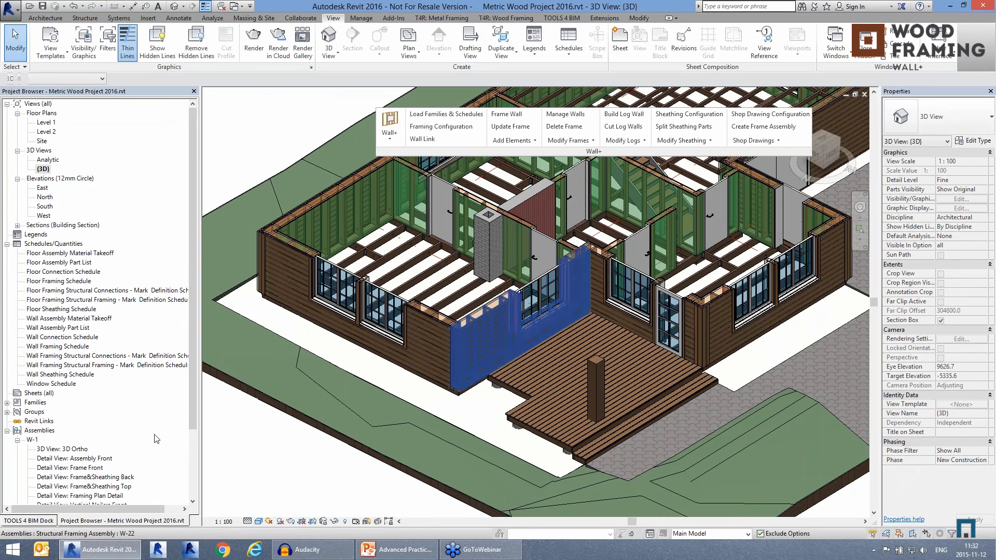
Step: Open the sheet of the W-22 assembly and examine its frame and sheathing views and its schedules
{"action": "left_click_drag", "start_coordinate": [193, 385], "coordinate": [193, 455]}
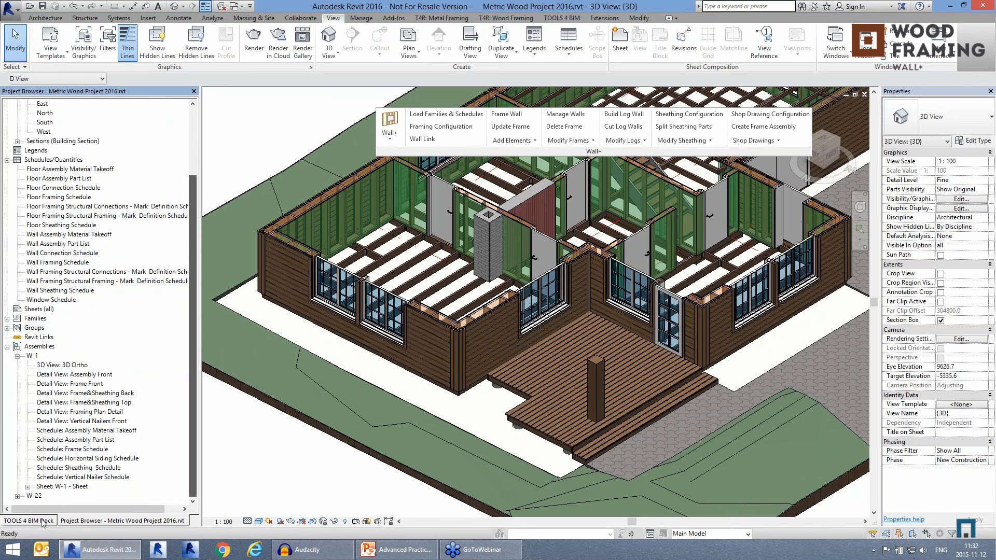
{"action": "double_click", "coordinate": [34, 497]}
{"action": "left_click", "coordinate": [62, 497]}
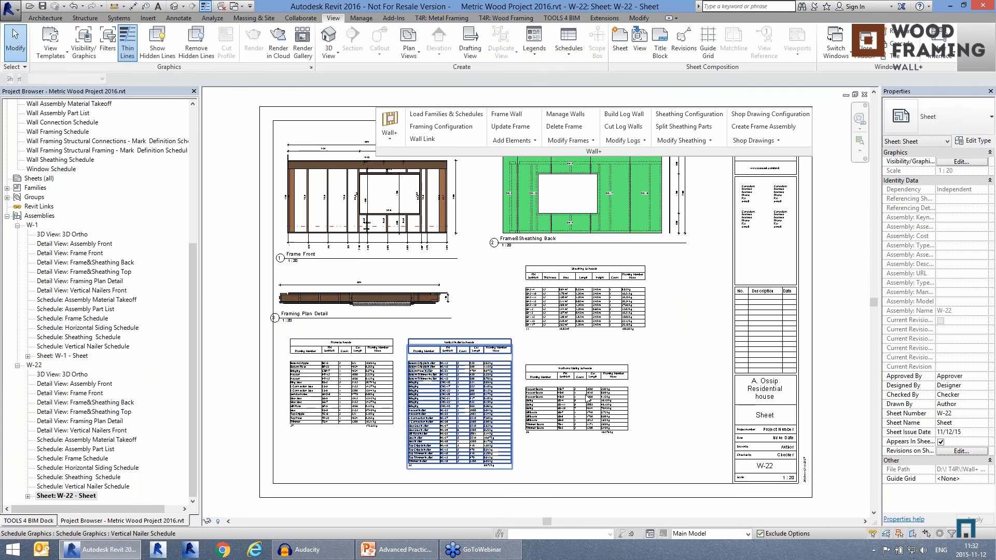
{"action": "middle_click_drag", "start_coordinate": [696, 362], "coordinate": [692, 392]}
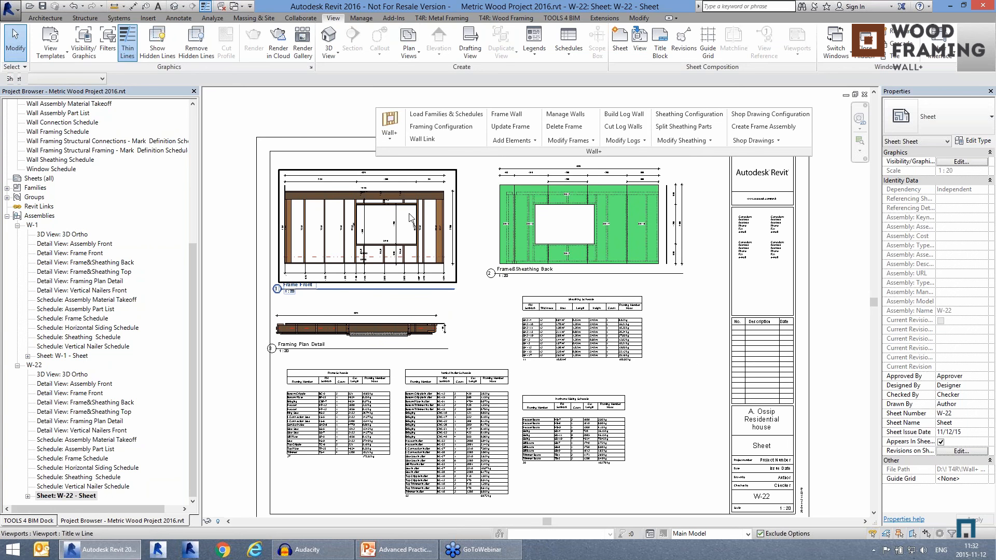
{"action": "scroll", "coordinate": [396, 191], "scroll_direction": "down", "scroll_amount": 1}
{"action": "scroll", "coordinate": [643, 389], "scroll_direction": "up", "scroll_amount": 1}
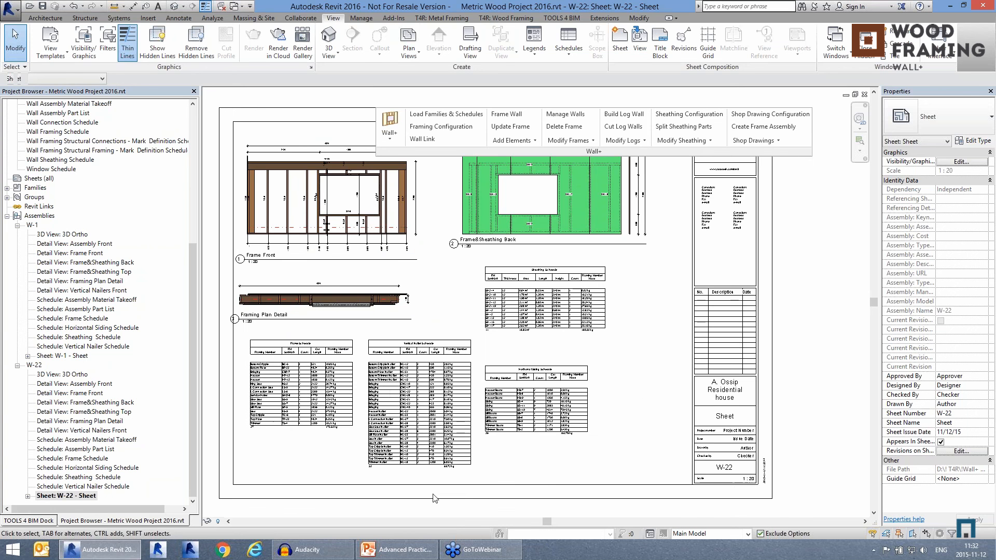
{"action": "scroll", "coordinate": [425, 491], "scroll_direction": "up", "scroll_amount": 1}
{"action": "scroll", "coordinate": [427, 497], "scroll_direction": "up", "scroll_amount": 3}
{"action": "scroll", "coordinate": [450, 497], "scroll_direction": "down", "scroll_amount": 2}
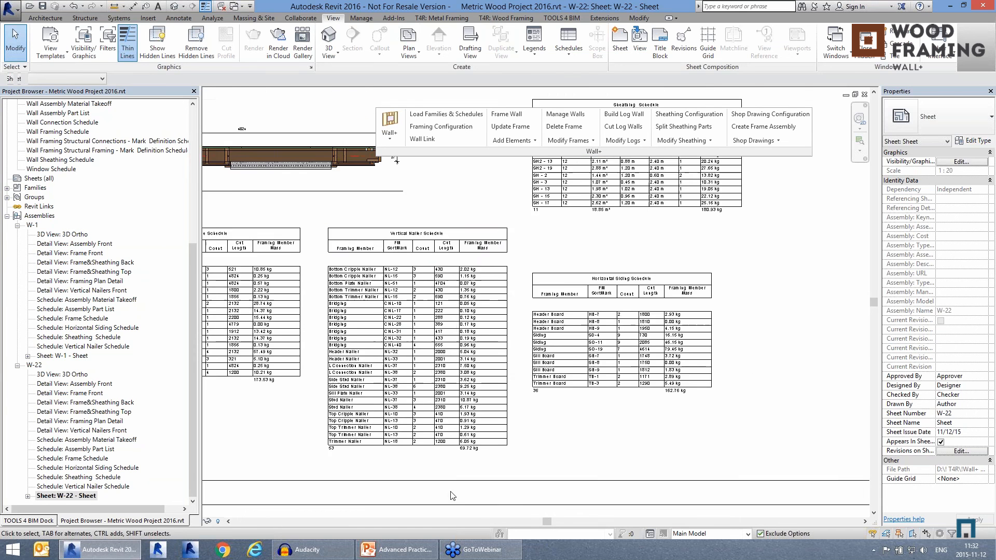
Step: Switch to the 3D for framing view of Metric_Wall+_2016 full.rvt and examine the horizontal and vertical siding around the windows
{"action": "left_click", "coordinate": [836, 44]}
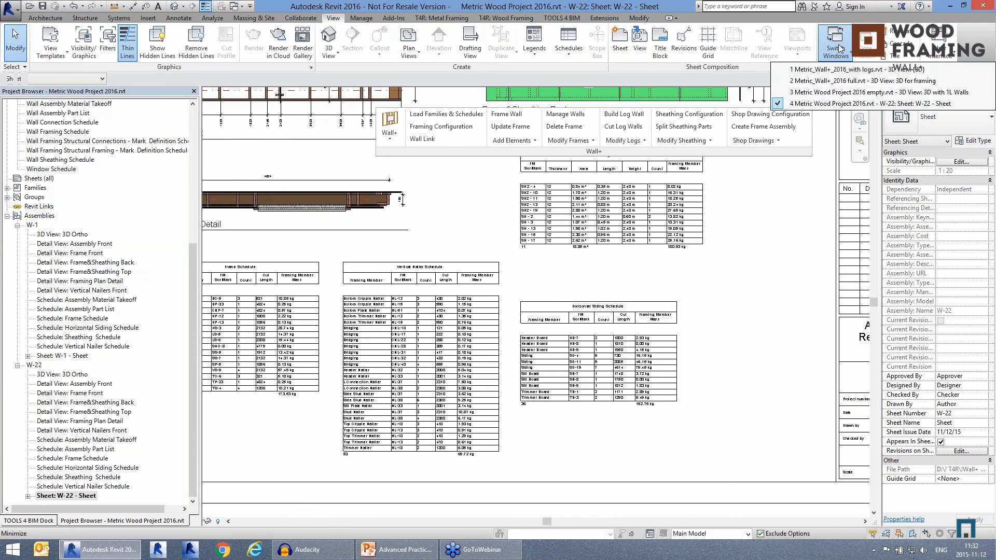
{"action": "left_click", "coordinate": [821, 81]}
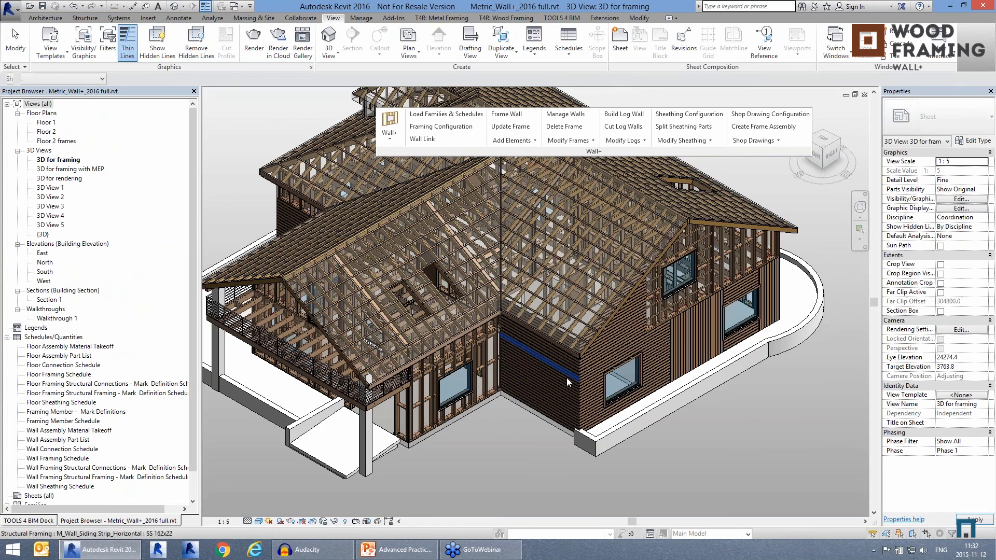
{"action": "scroll", "coordinate": [562, 418], "scroll_direction": "down", "scroll_amount": 1}
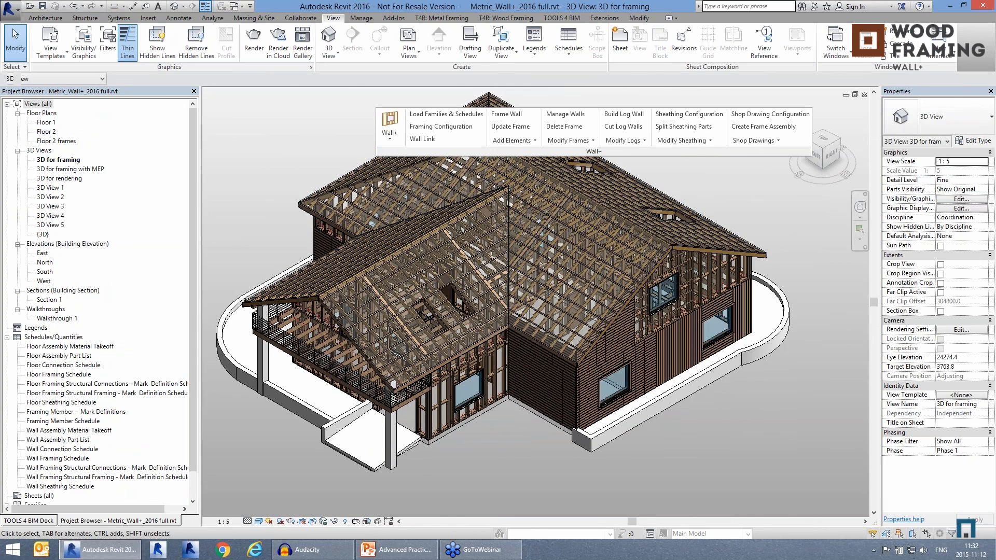
{"action": "scroll", "coordinate": [757, 398], "scroll_direction": "up", "scroll_amount": 4}
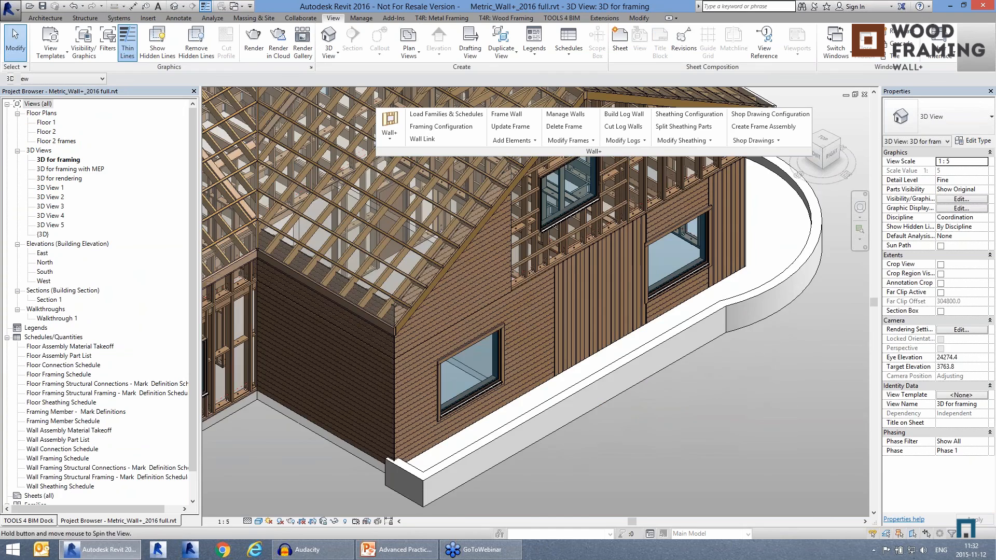
{"action": "middle_click_drag", "start_coordinate": [754, 400], "coordinate": [742, 406], "text": "shift"}
{"action": "middle_click_drag", "start_coordinate": [686, 377], "coordinate": [685, 369]}
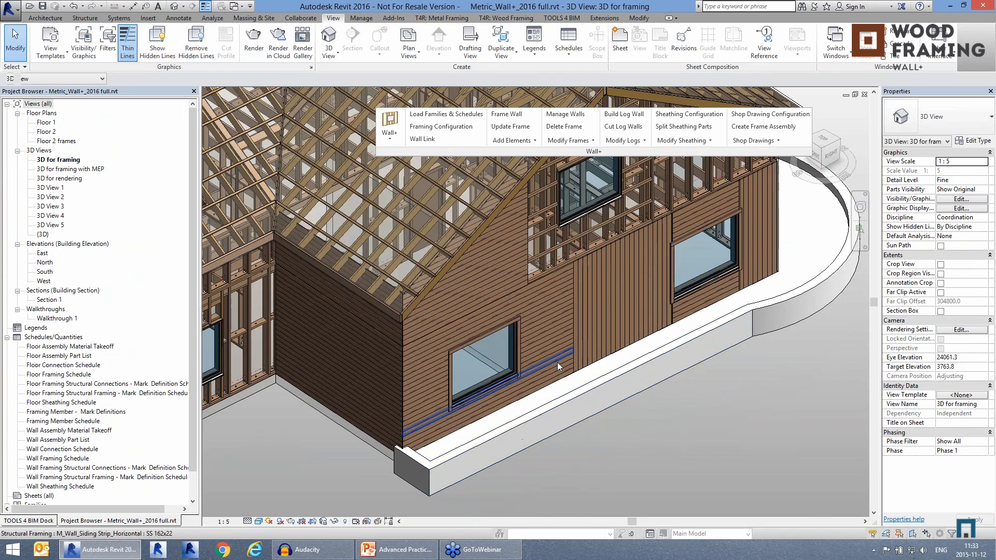
{"action": "left_click", "coordinate": [557, 369]}
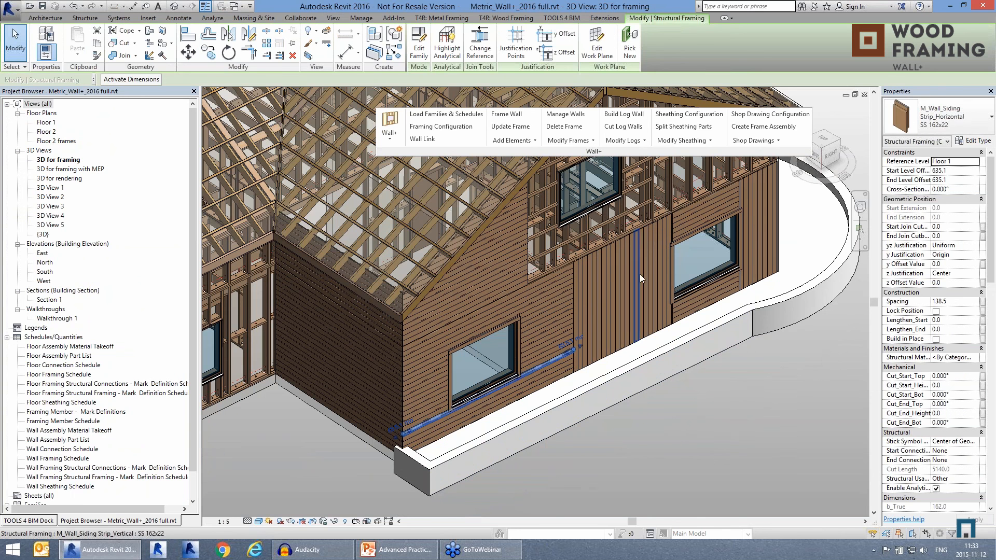
{"action": "scroll", "coordinate": [705, 331], "scroll_direction": "up", "scroll_amount": 3}
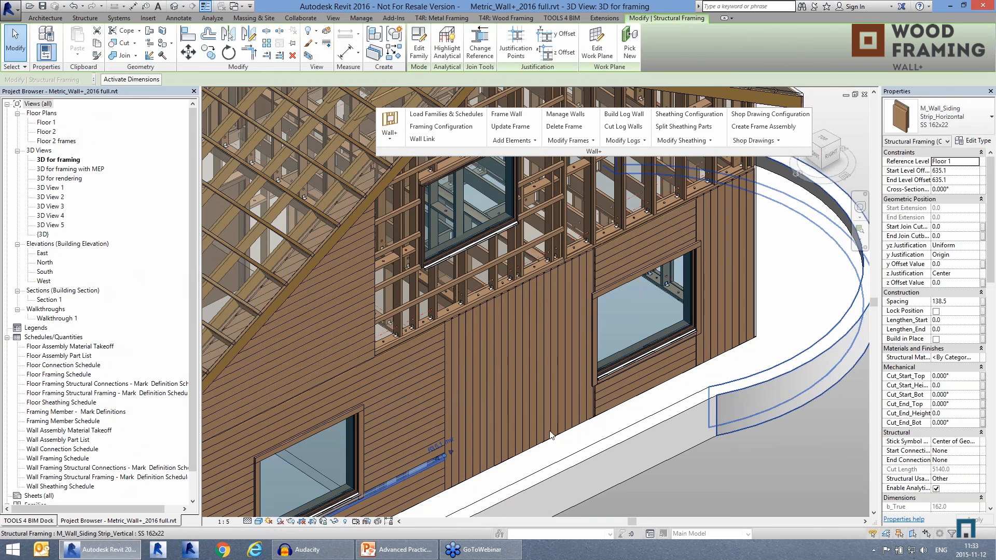
{"action": "key", "text": "Escape"}
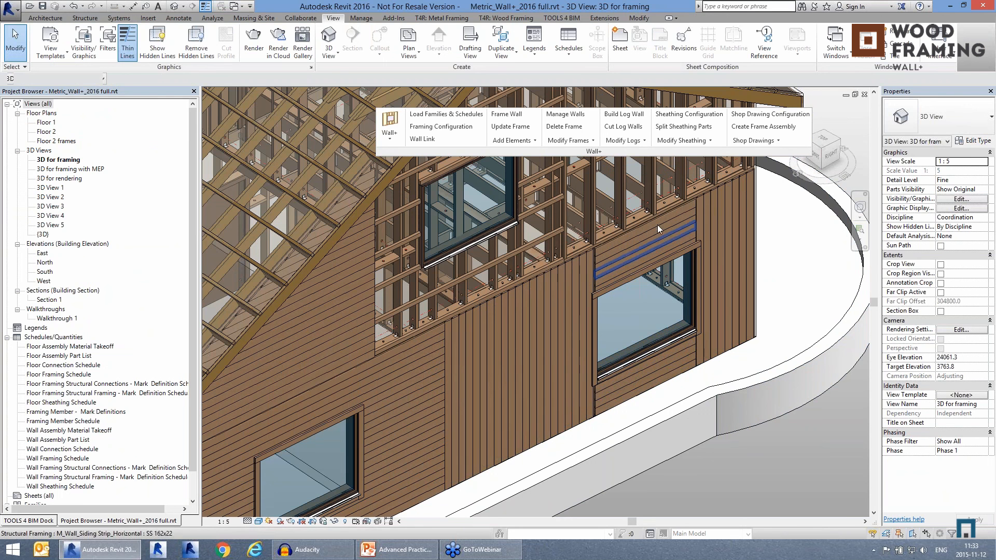
{"action": "scroll", "coordinate": [654, 247], "scroll_direction": "down", "scroll_amount": 1}
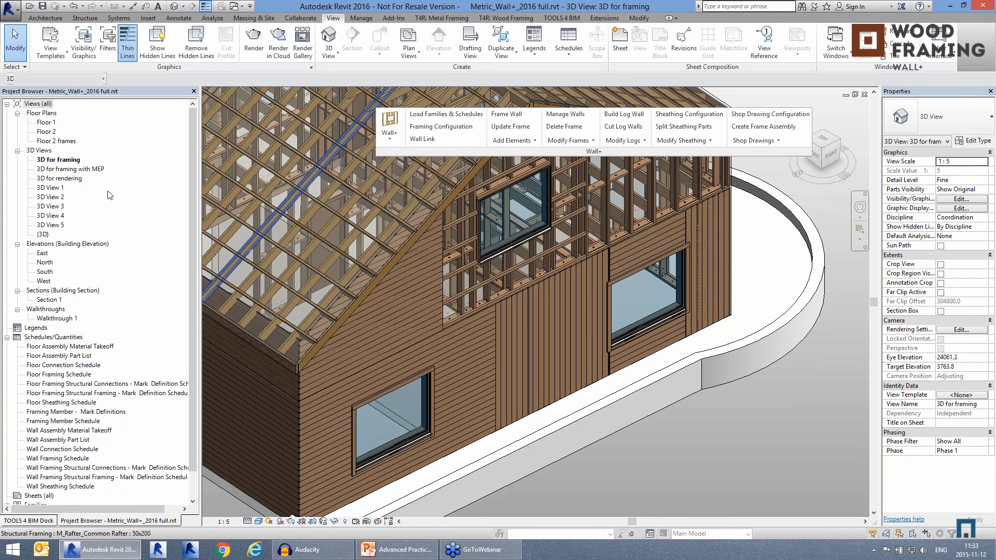
Step: Open the 3D for framing with MEP view and select the Cut Opening Free tool in the TOOLS 4 BIM Dock
{"action": "double_click", "coordinate": [60, 170]}
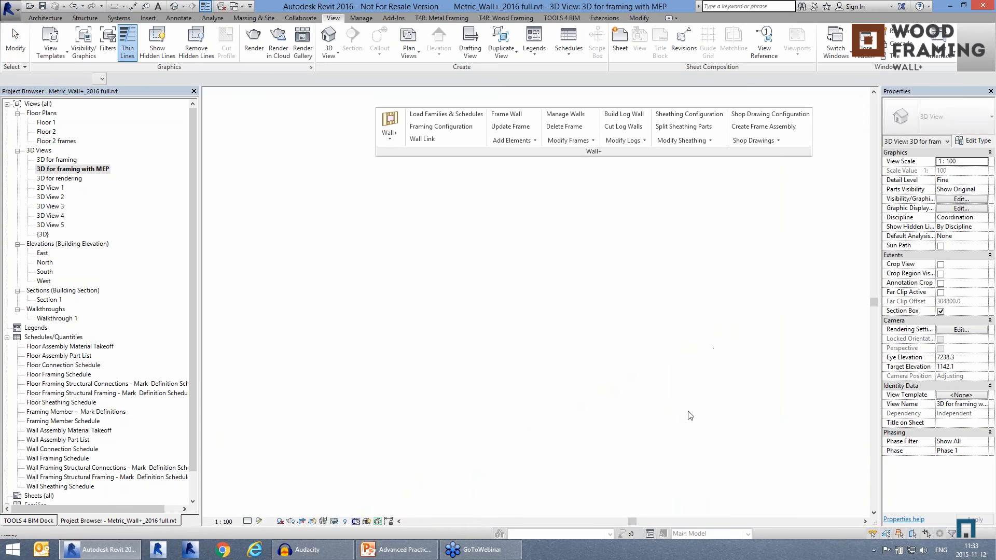
{"action": "scroll", "coordinate": [577, 253], "scroll_direction": "up", "scroll_amount": 2}
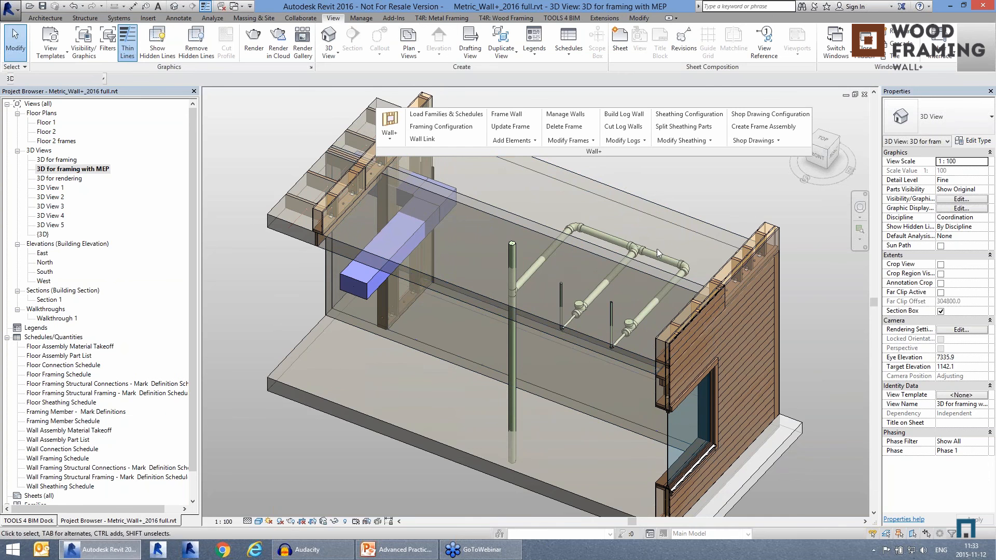
{"action": "left_click", "coordinate": [31, 521]}
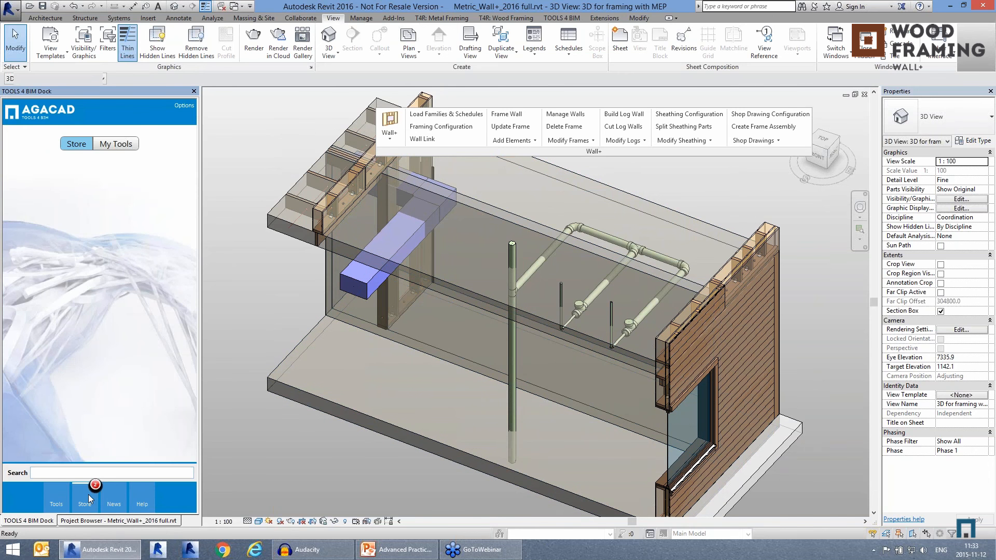
{"action": "left_click", "coordinate": [50, 497]}
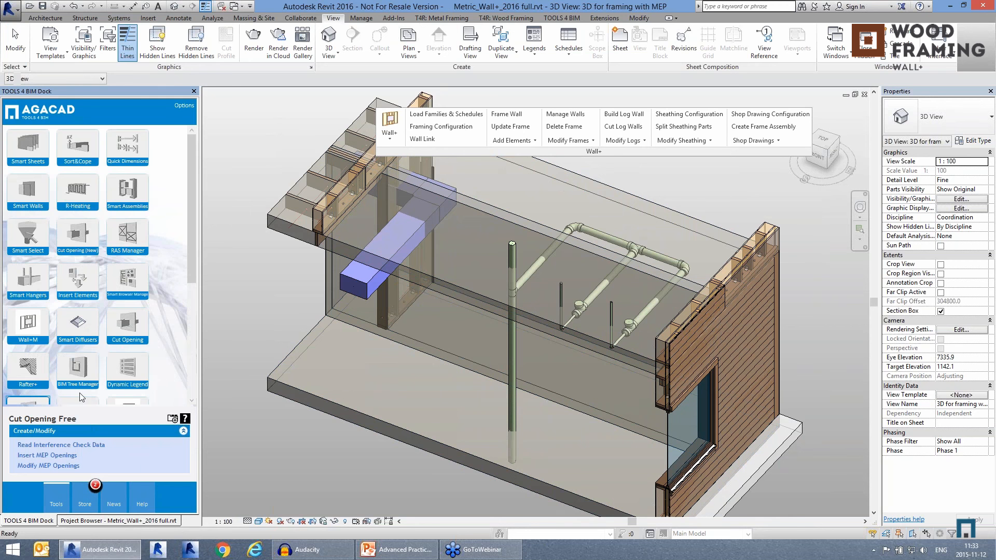
{"action": "left_click_drag", "start_coordinate": [190, 281], "coordinate": [191, 349]}
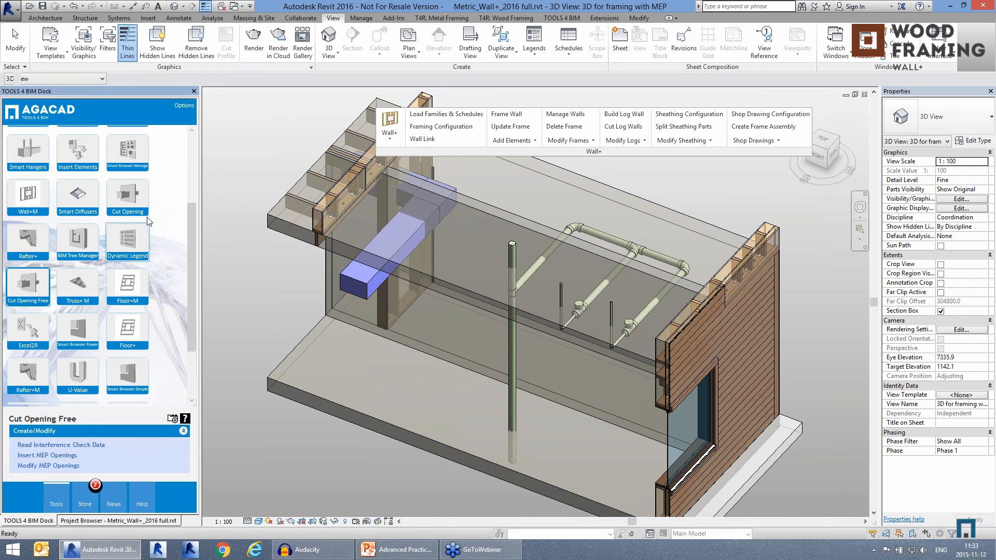
{"action": "left_click", "coordinate": [137, 200]}
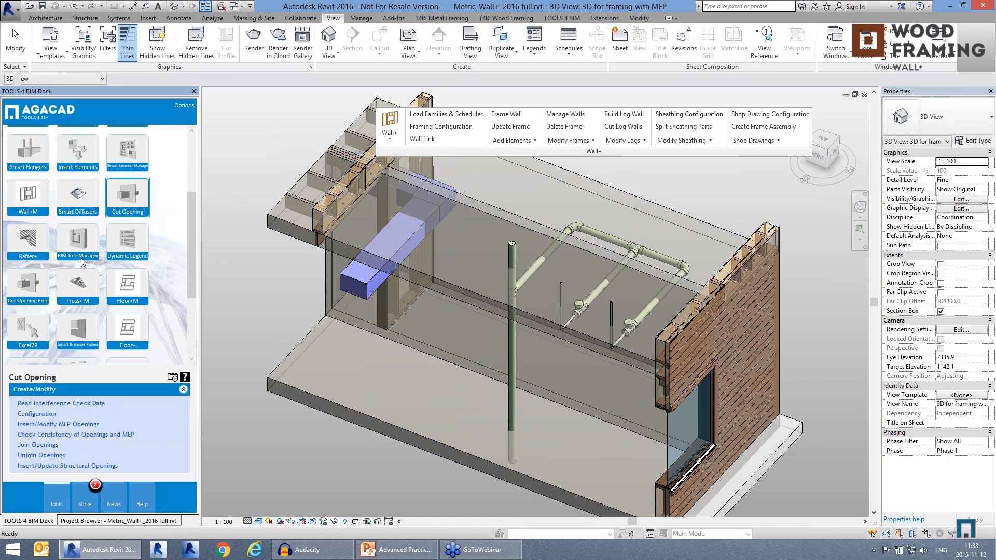
{"action": "left_click", "coordinate": [26, 293]}
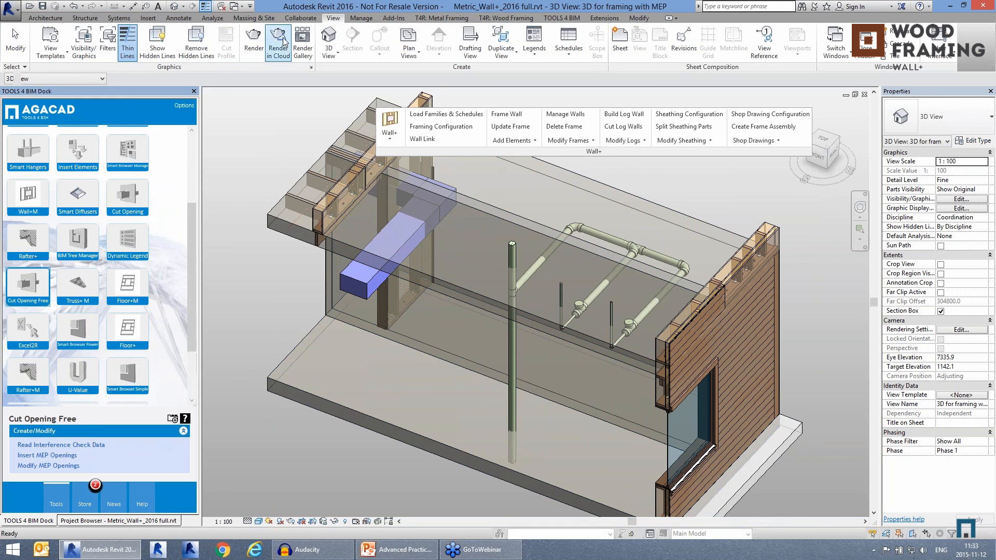
Step: Run an interference check of Pipes and Ducts against Walls and Floors in the current project
{"action": "left_click", "coordinate": [301, 17]}
{"action": "left_click", "coordinate": [664, 44]}
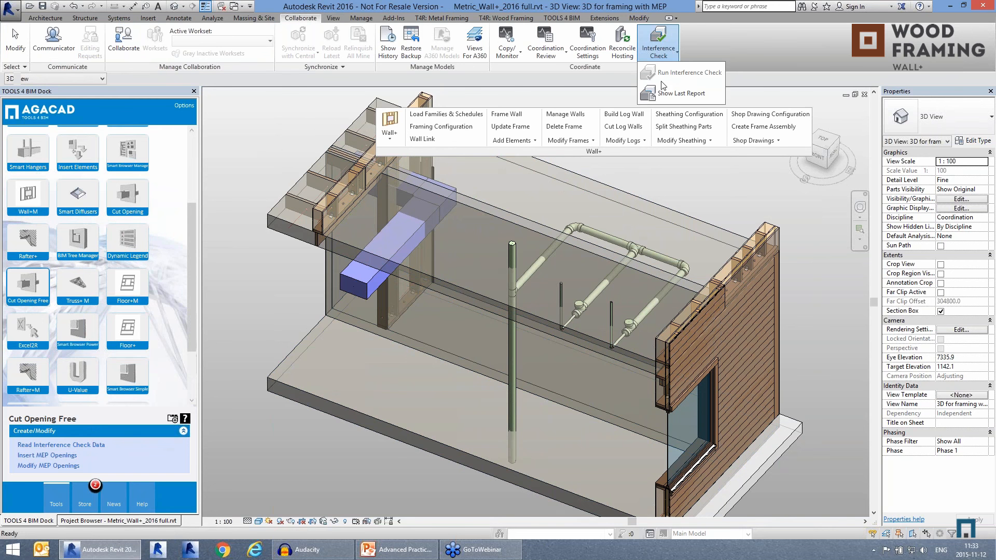
{"action": "left_click", "coordinate": [559, 100]}
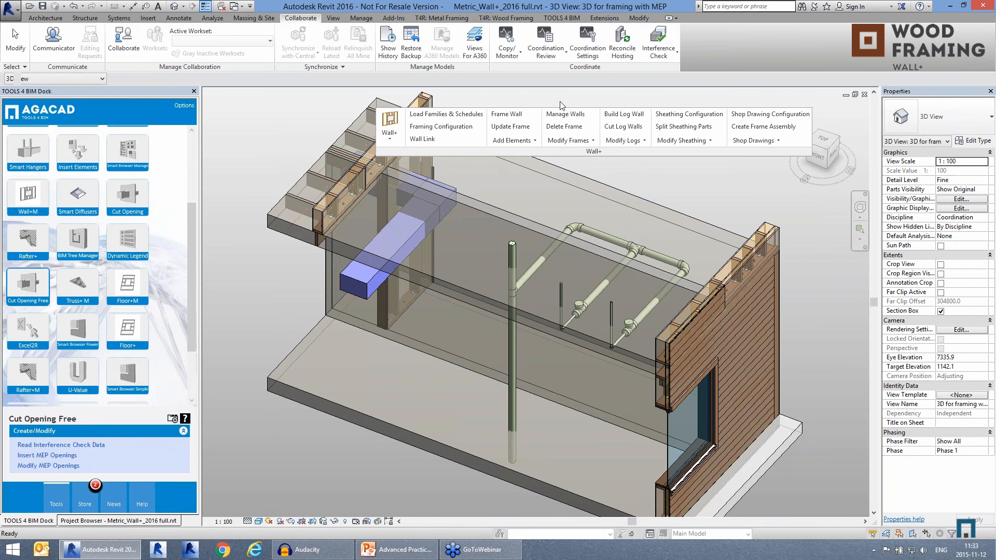
{"action": "left_click", "coordinate": [661, 56]}
{"action": "left_click", "coordinate": [654, 71]}
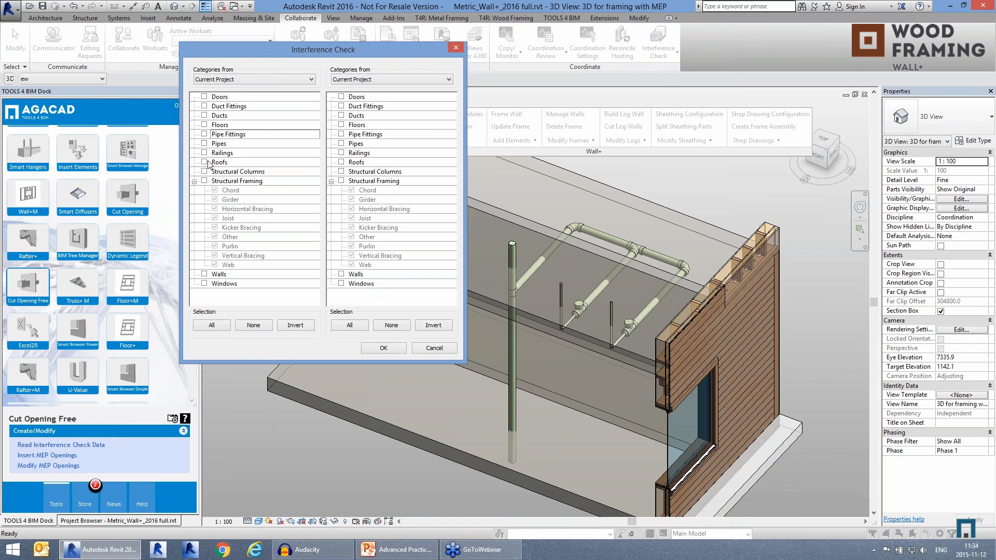
{"action": "left_click", "coordinate": [205, 144]}
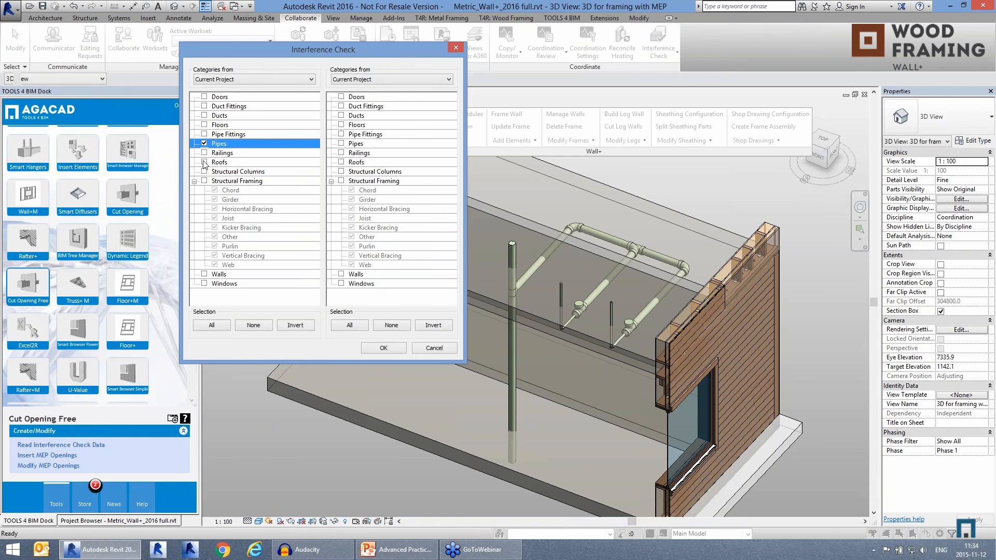
{"action": "left_click", "coordinate": [204, 116]}
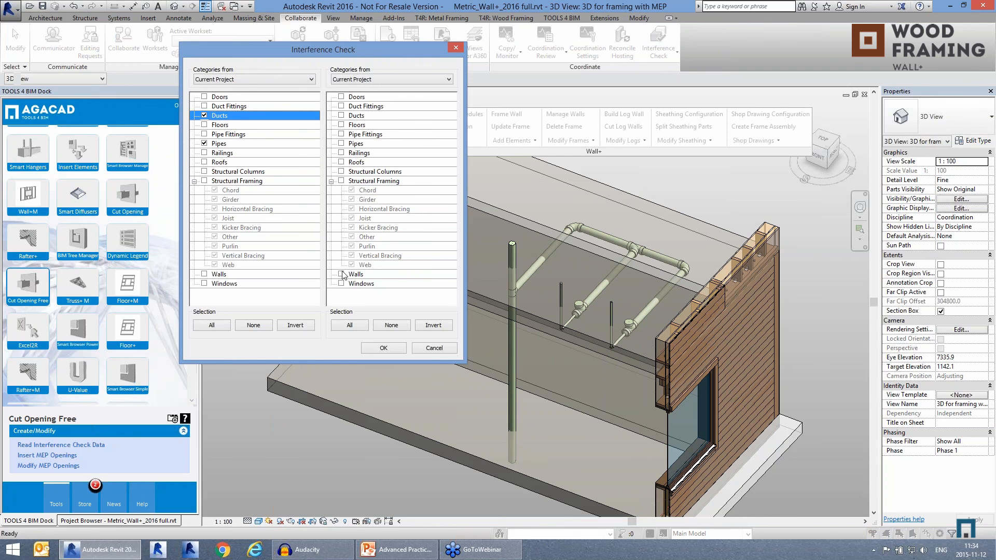
{"action": "left_click", "coordinate": [342, 275]}
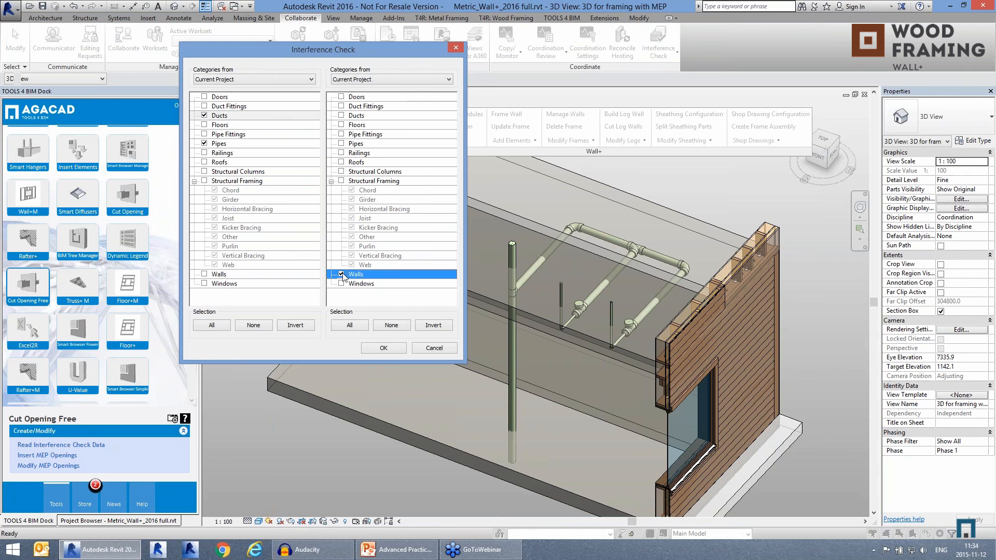
{"action": "left_click", "coordinate": [342, 125]}
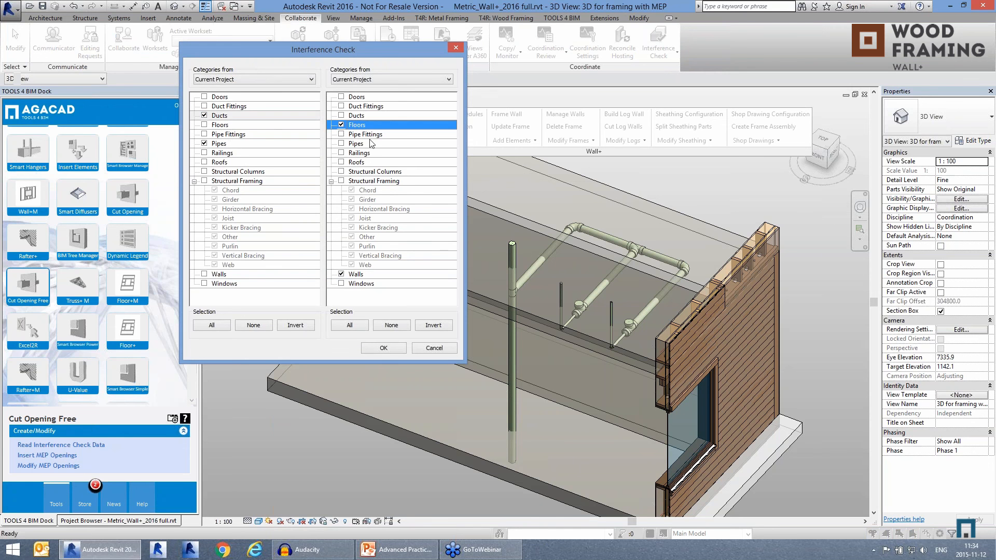
{"action": "left_click", "coordinate": [383, 348]}
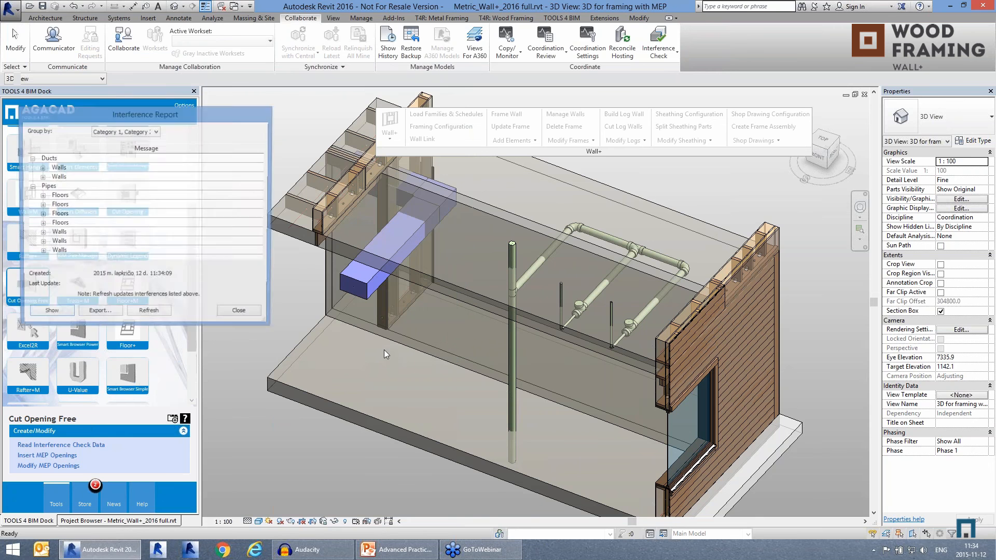
Step: Export the interference report to the Desktop as the HTML file Metric_Wall+_2016 full and close the report
{"action": "left_click", "coordinate": [99, 314]}
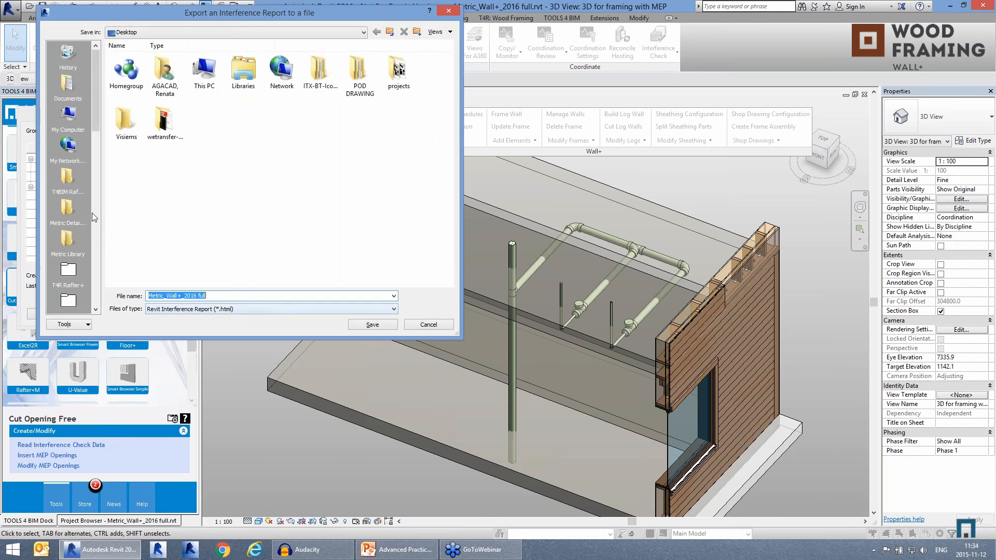
{"action": "left_click", "coordinate": [375, 326]}
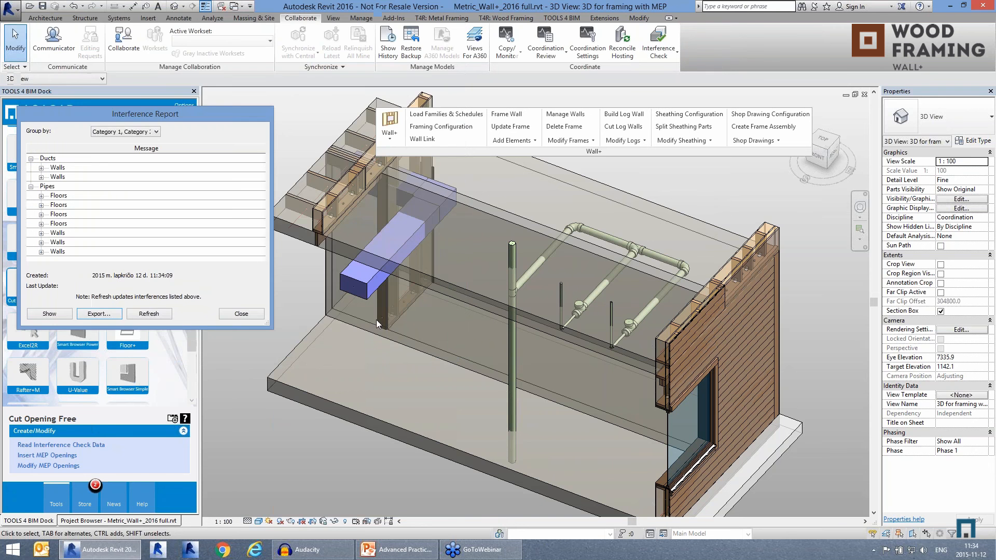
{"action": "left_click", "coordinate": [257, 317]}
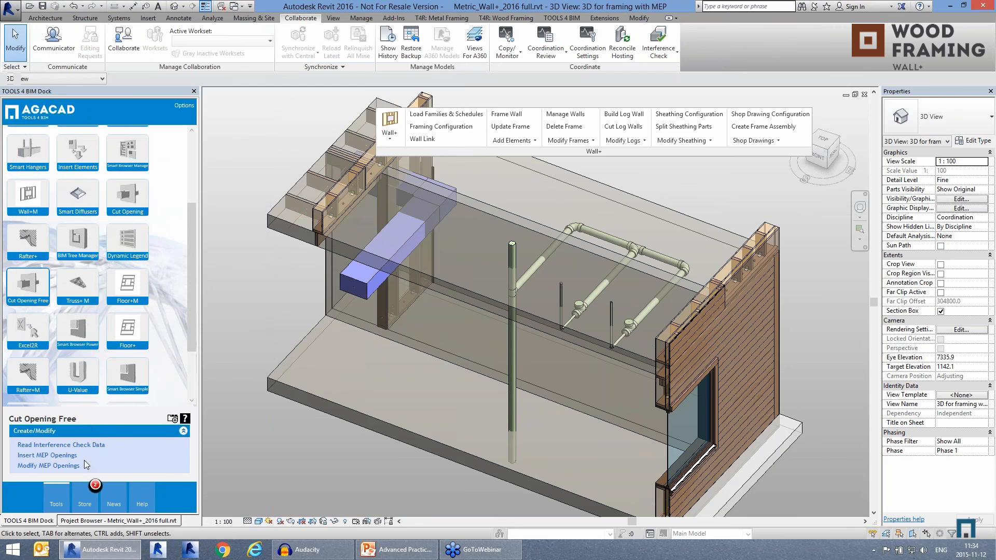
Step: Load the exported Metric_Wall+_2016 full.html report into Cut Opening Free's interference check data reader
{"action": "left_click", "coordinate": [86, 447]}
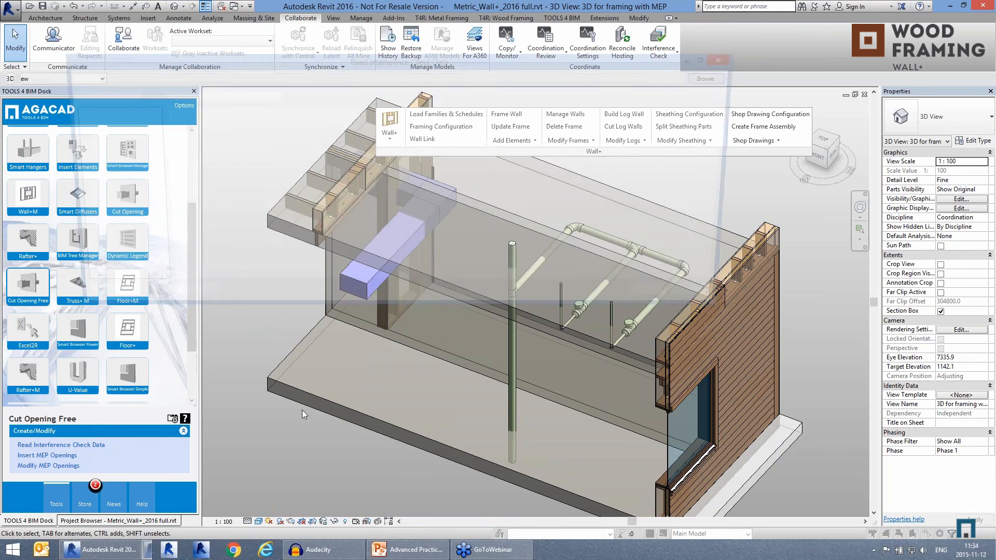
{"action": "left_click", "coordinate": [718, 78]}
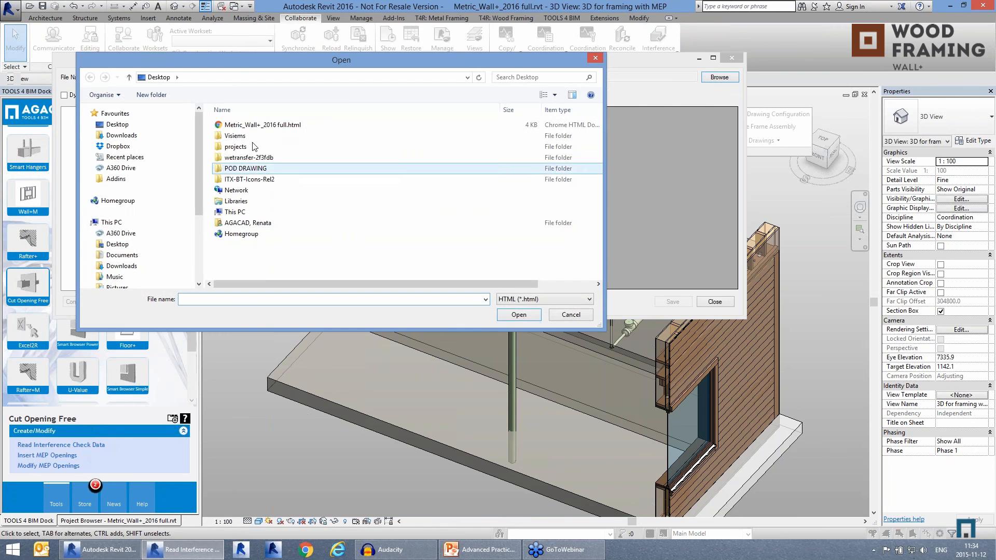
{"action": "left_click", "coordinate": [259, 124]}
{"action": "left_click", "coordinate": [519, 314]}
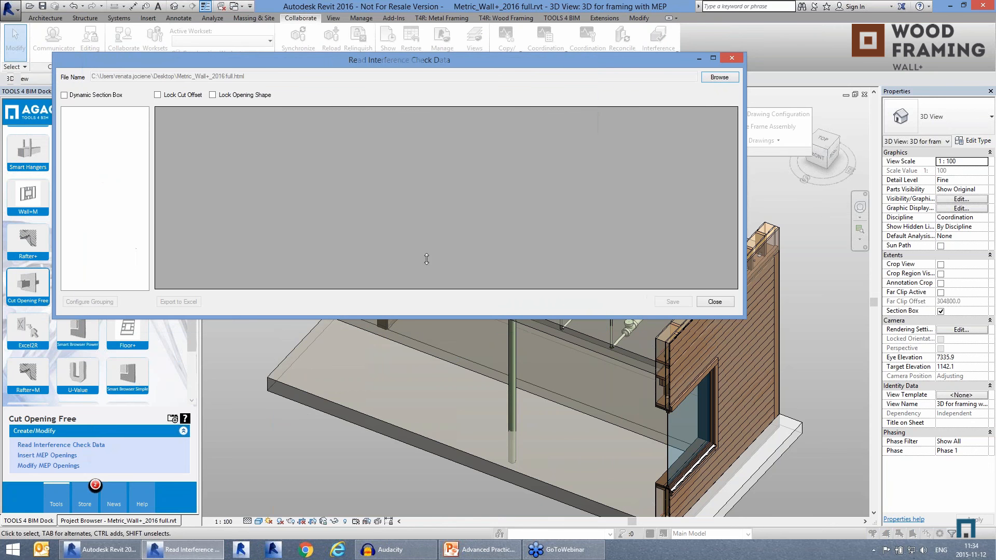
Step: Set the cut offset of all listed duct and pipe clashes to 20 and highlight individual clashing elements in the model
{"action": "left_click_drag", "start_coordinate": [618, 133], "coordinate": [617, 221]}
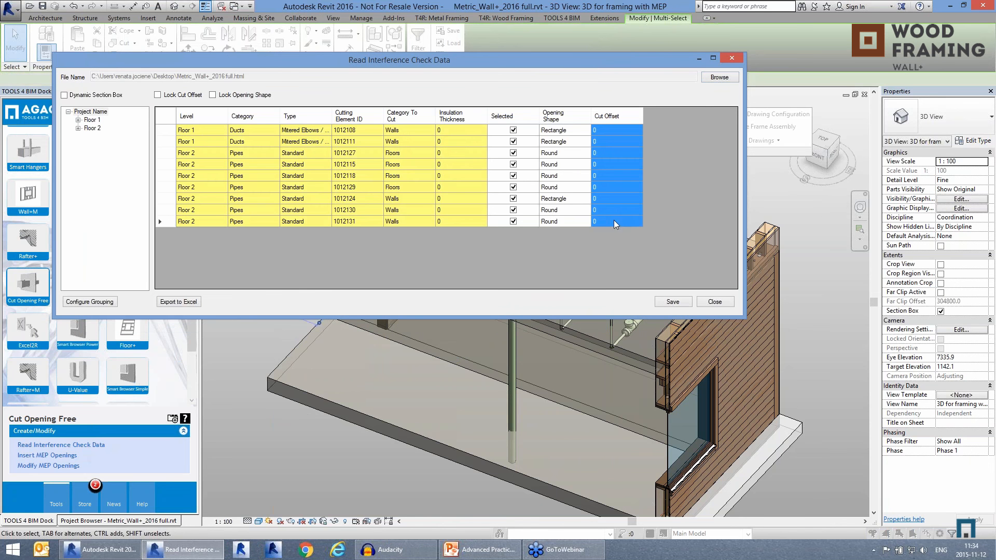
{"action": "right_click", "coordinate": [609, 208]}
{"action": "left_click", "coordinate": [620, 214]}
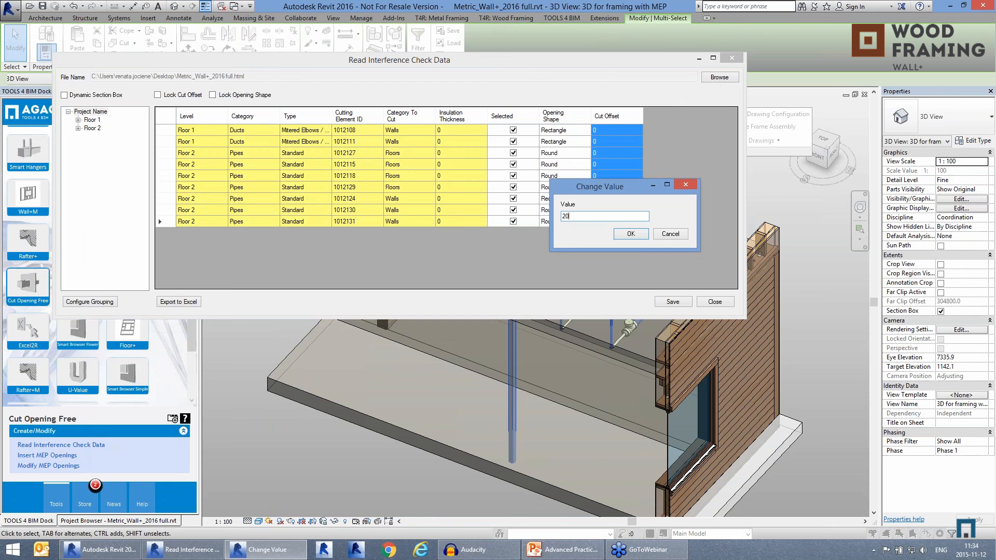
{"action": "left_click", "coordinate": [631, 233]}
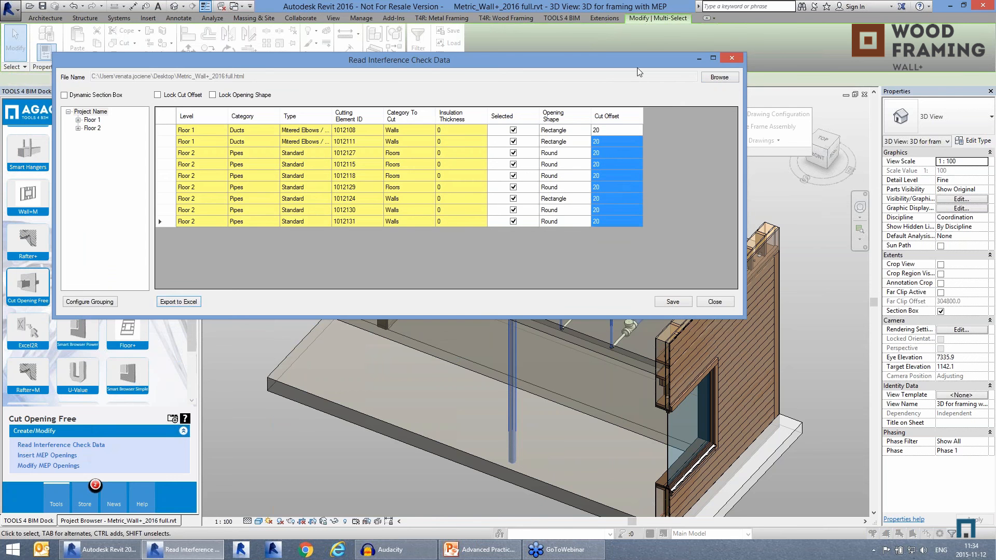
{"action": "left_click_drag", "start_coordinate": [634, 61], "coordinate": [653, 176]}
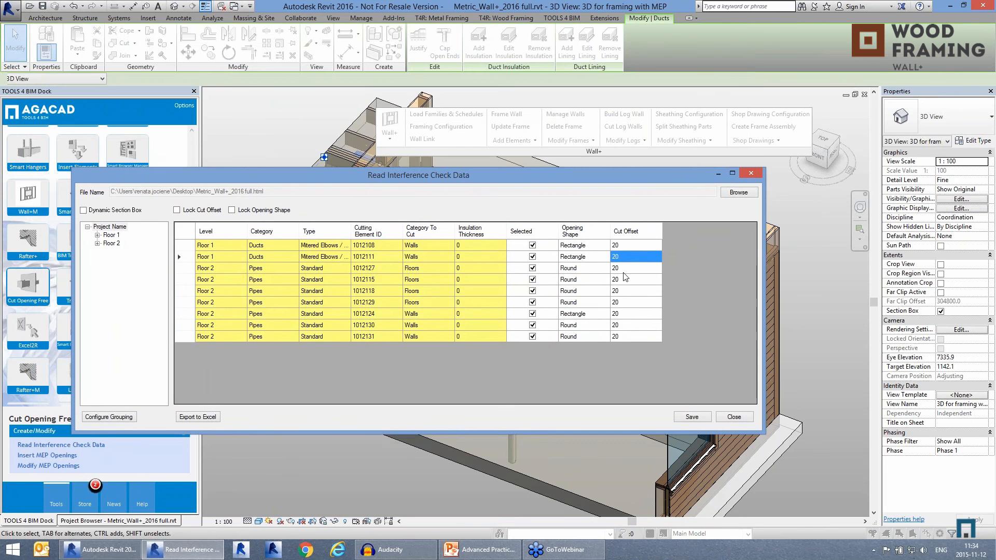
{"action": "left_click", "coordinate": [635, 311]}
{"action": "left_click", "coordinate": [634, 327]}
{"action": "left_click", "coordinate": [627, 257]}
Step: Save the interference check data to the Desktop as the XML file "ducts and pipes" and close the dialog
{"action": "left_click", "coordinate": [692, 416]}
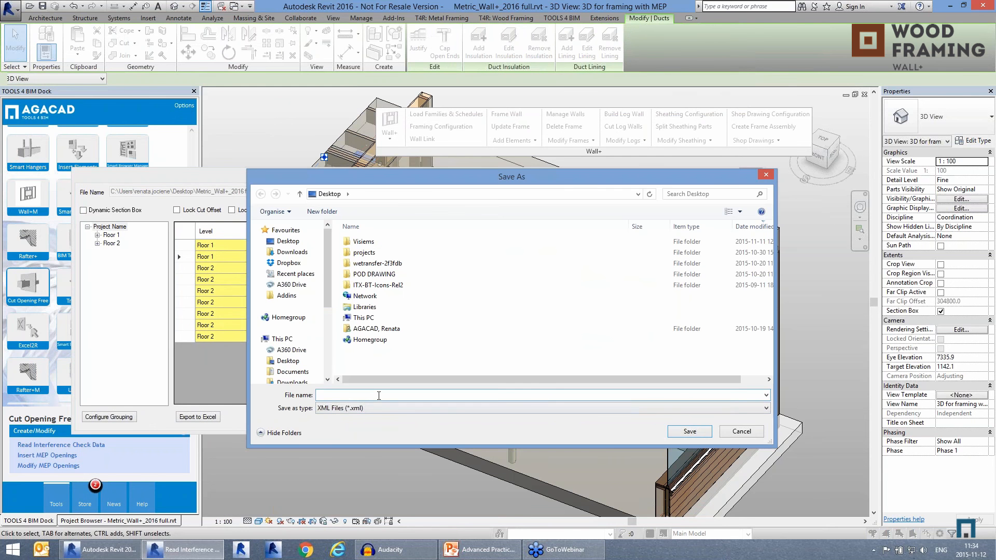
{"action": "type", "text": "ducts and pipes"}
{"action": "left_click", "coordinate": [697, 431]}
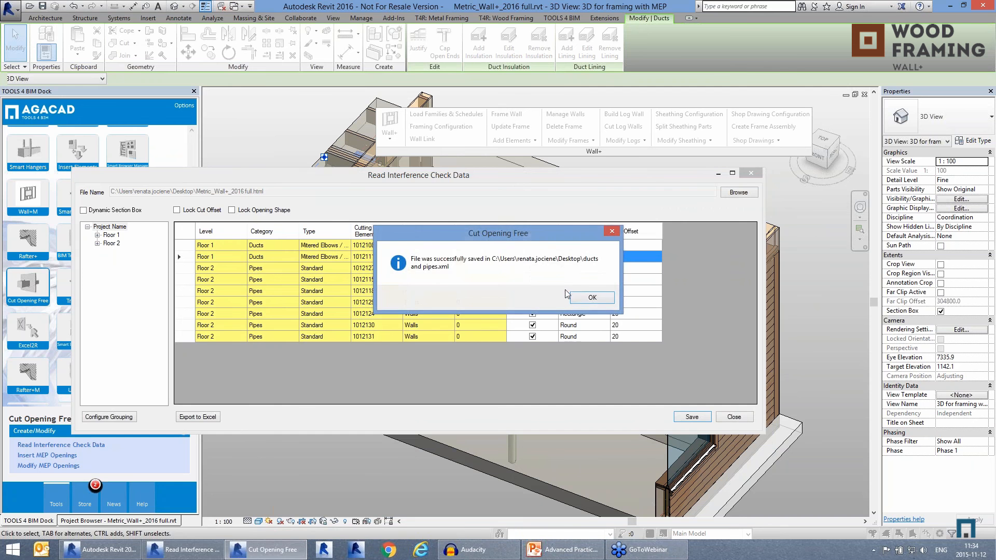
{"action": "left_click", "coordinate": [593, 297]}
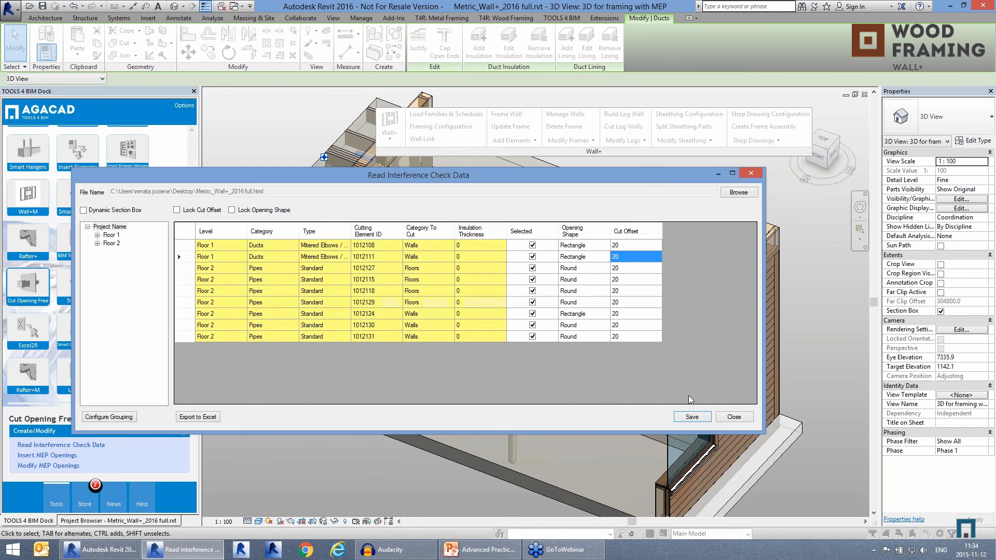
{"action": "left_click", "coordinate": [735, 417]}
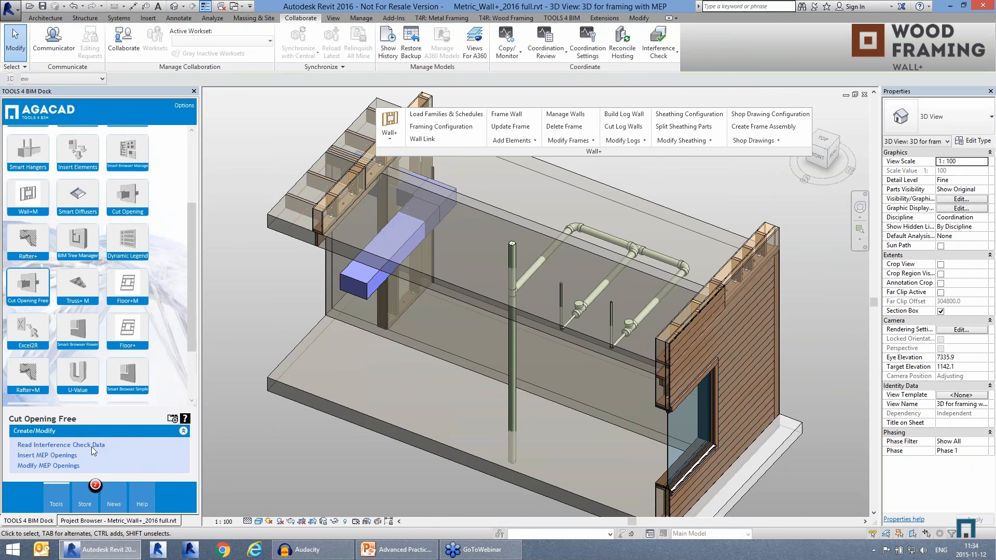
Step: Insert MEP openings in the walls and floors for all the clashes listed in ducts and pipes.xml
{"action": "left_click", "coordinate": [72, 456]}
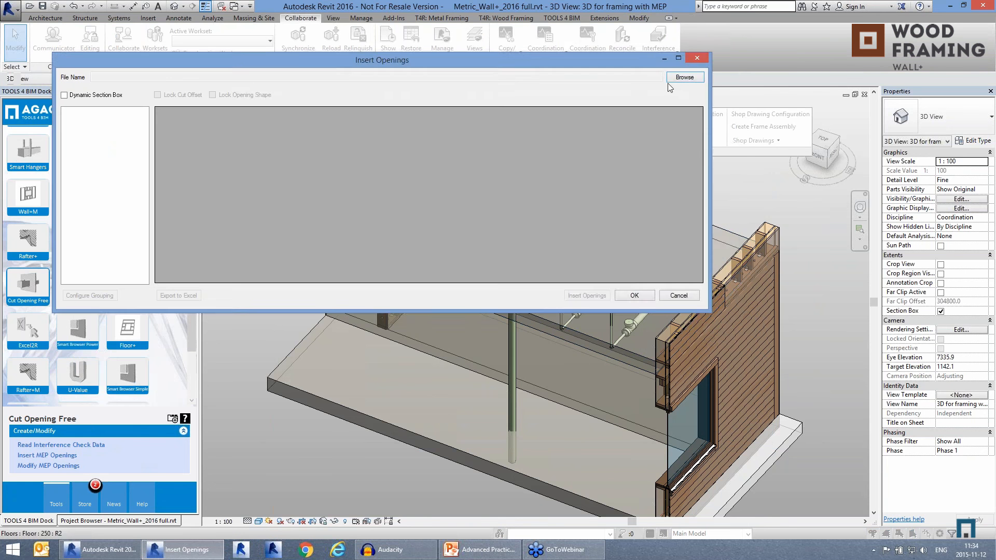
{"action": "left_click", "coordinate": [685, 77]}
{"action": "left_click", "coordinate": [387, 125]}
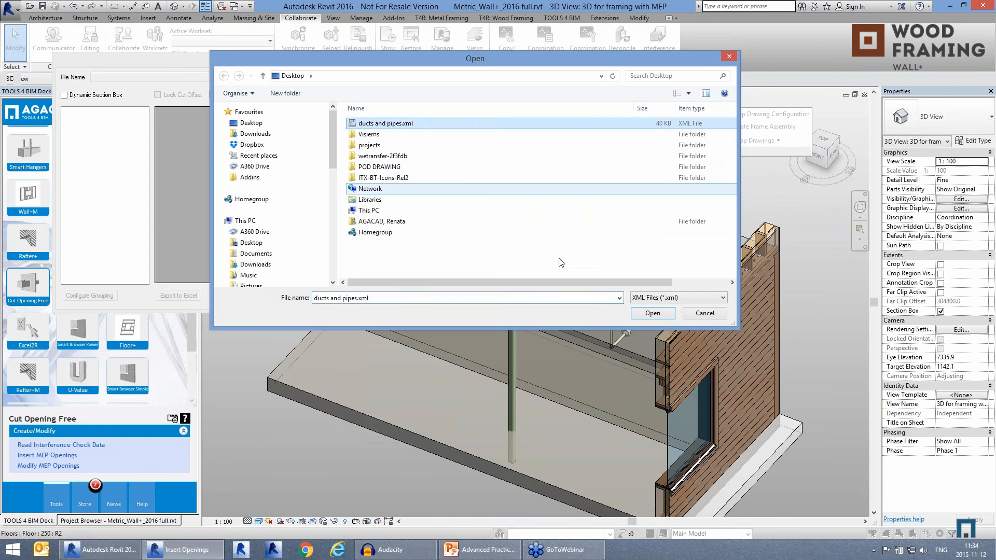
{"action": "left_click", "coordinate": [653, 314]}
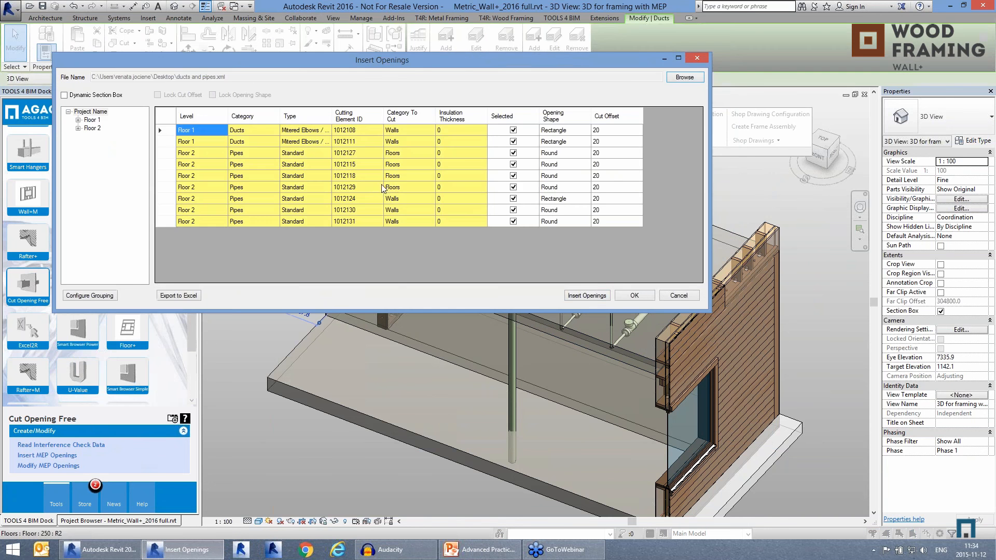
{"action": "left_click", "coordinate": [592, 296]}
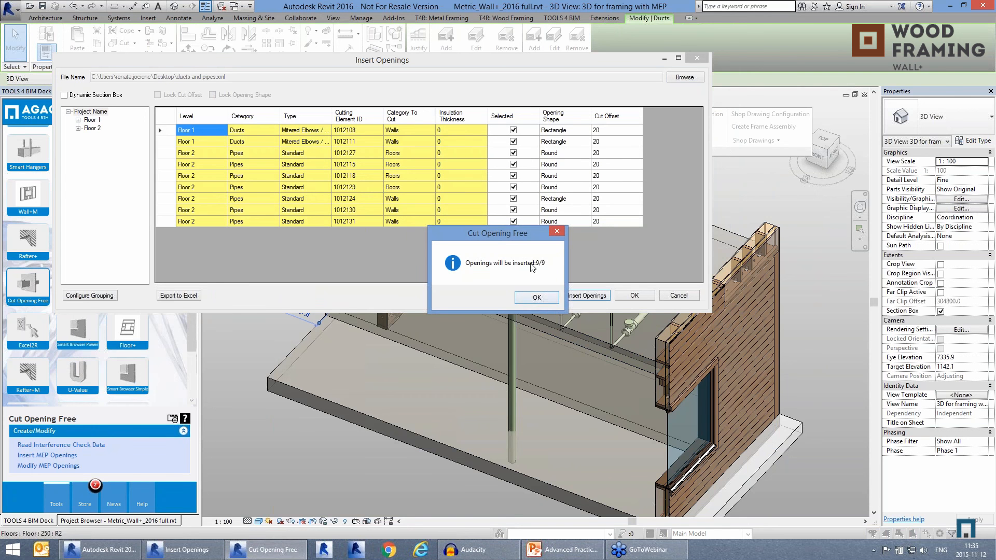
{"action": "left_click", "coordinate": [537, 299]}
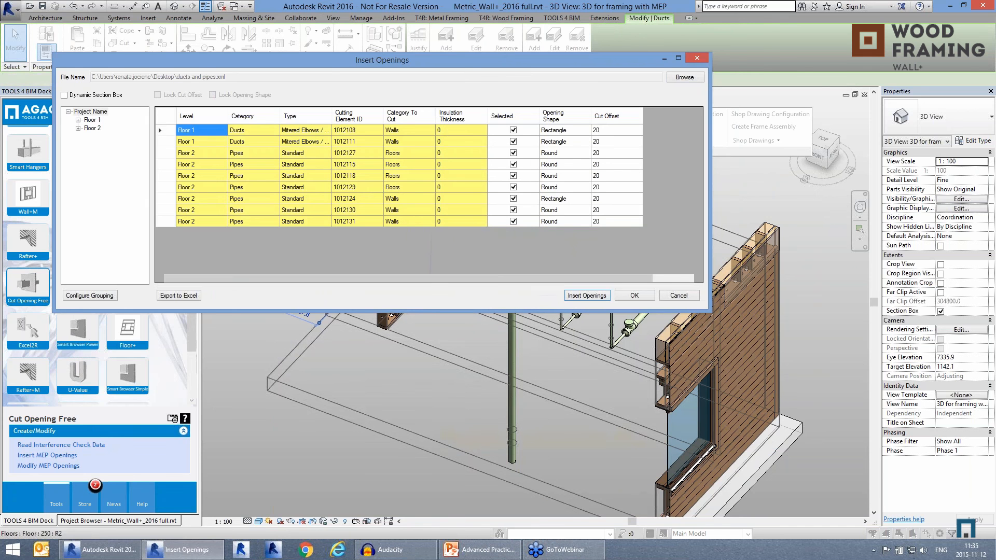
{"action": "left_click", "coordinate": [635, 296]}
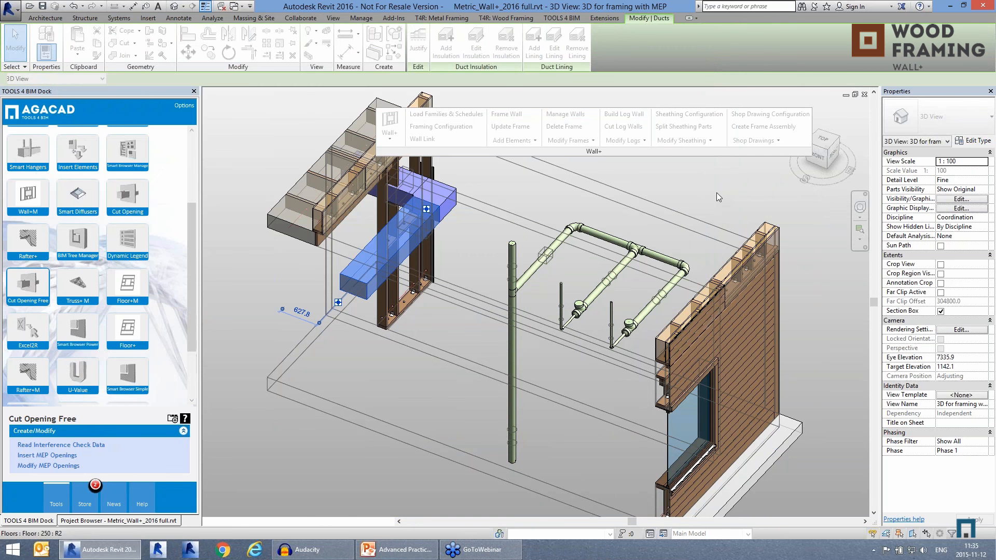
Step: Frame the interior wall W-12 crossed by the duct and pipes, and examine the framing around its openings
{"action": "middle_click_drag", "start_coordinate": [581, 268], "coordinate": [593, 278]}
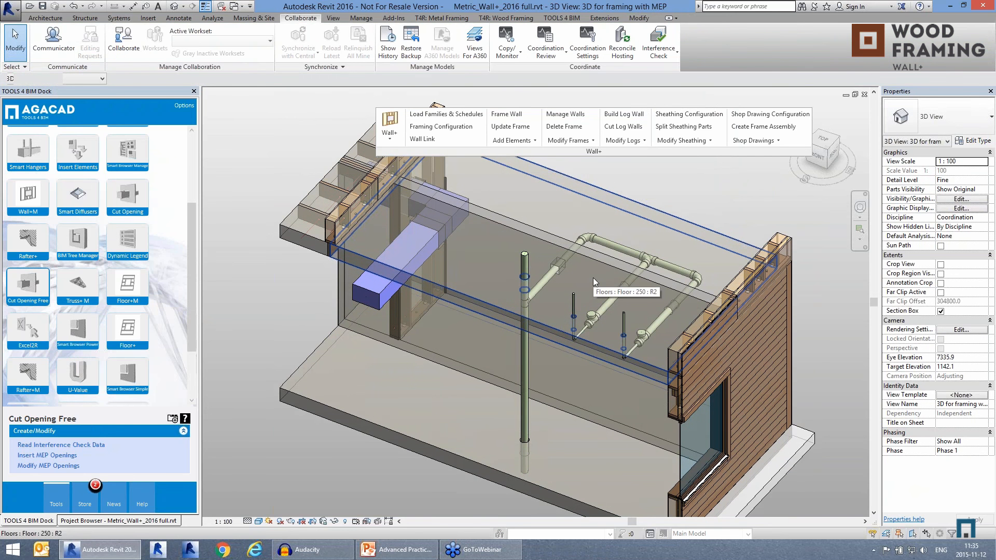
{"action": "left_click", "coordinate": [593, 278]}
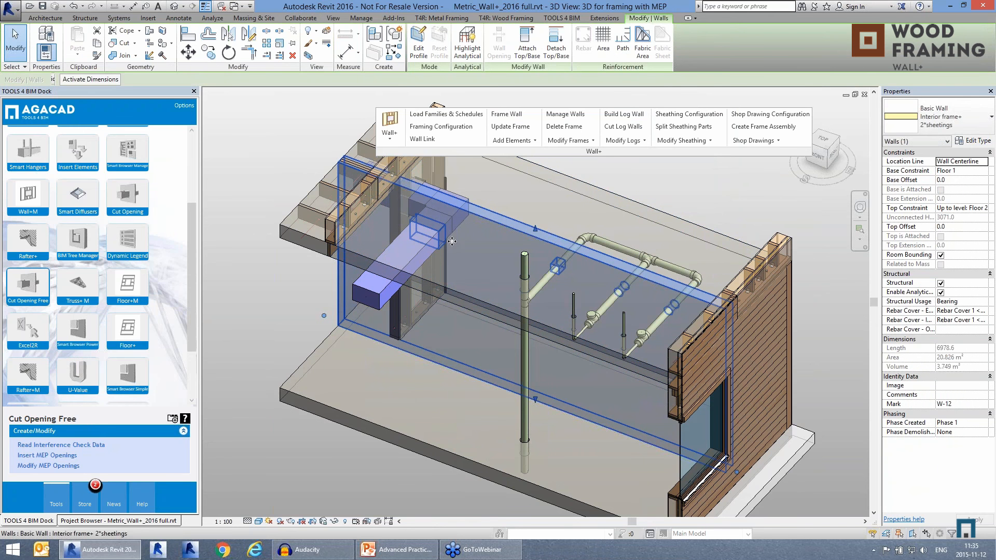
{"action": "left_click", "coordinate": [511, 116]}
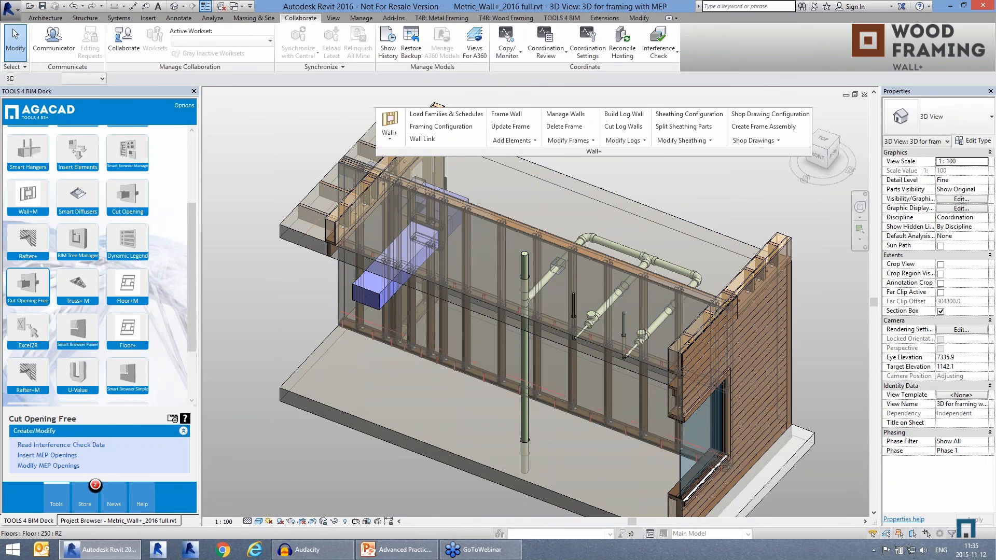
{"action": "scroll", "coordinate": [416, 249], "scroll_direction": "up", "scroll_amount": 4}
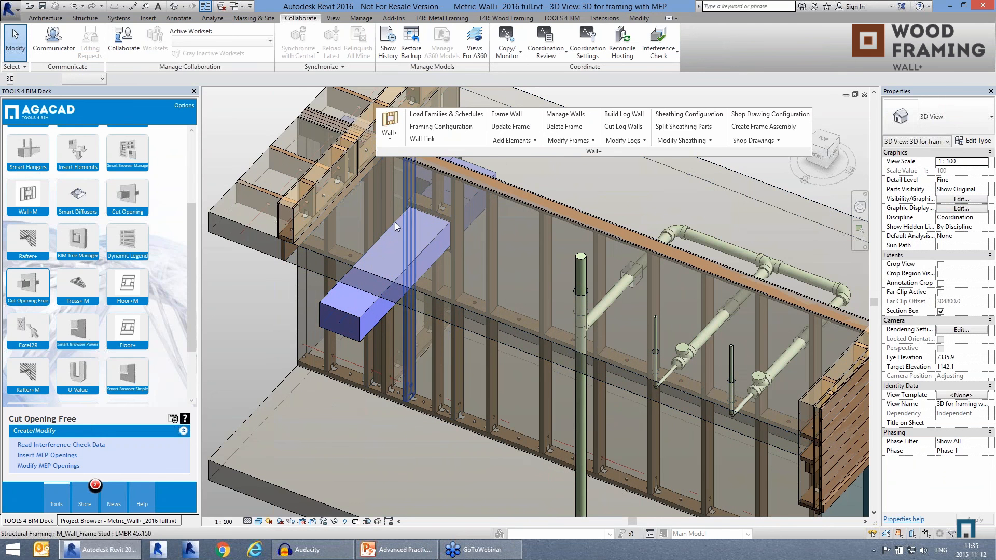
{"action": "scroll", "coordinate": [340, 259], "scroll_direction": "down", "scroll_amount": 3}
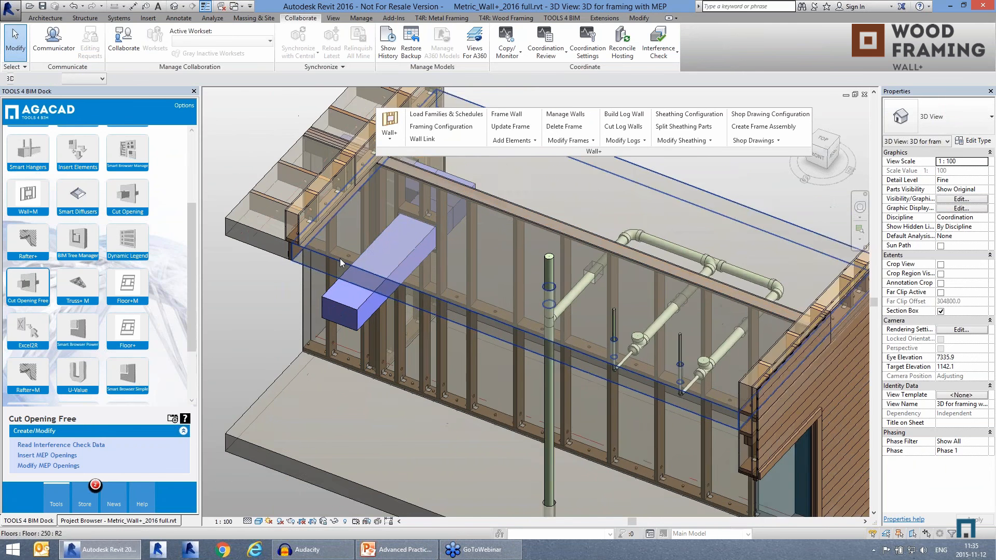
{"action": "middle_click_drag", "start_coordinate": [642, 335], "coordinate": [636, 333]}
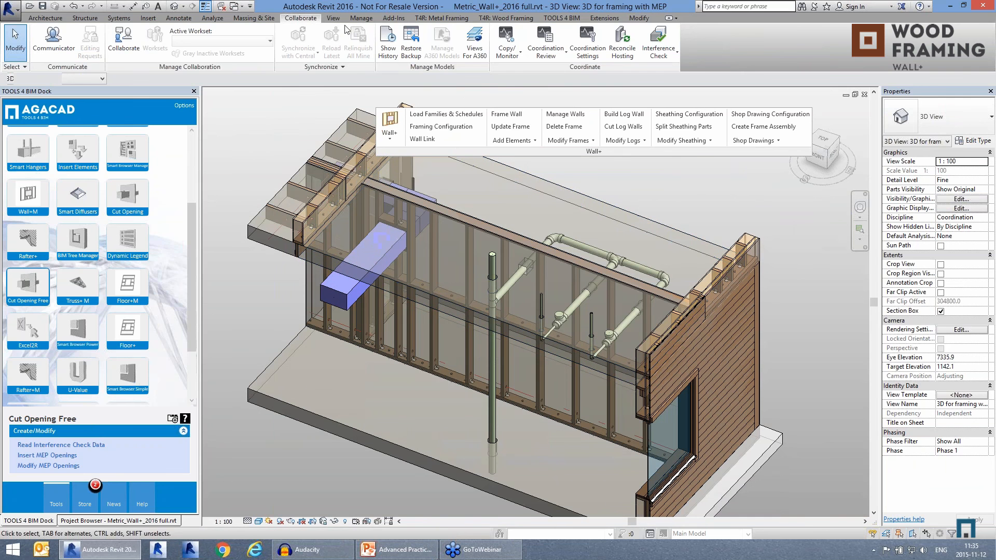
Step: Switch to the {3D} view of the Metric_Wall+_2016_with logs.rvt project
{"action": "left_click", "coordinate": [333, 18]}
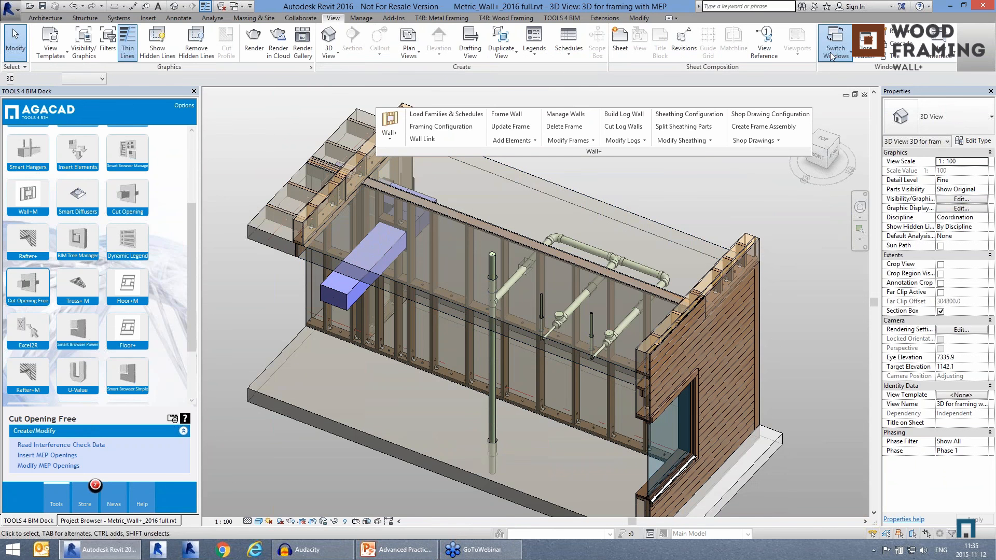
{"action": "left_click", "coordinate": [833, 52]}
{"action": "left_click", "coordinate": [851, 65]}
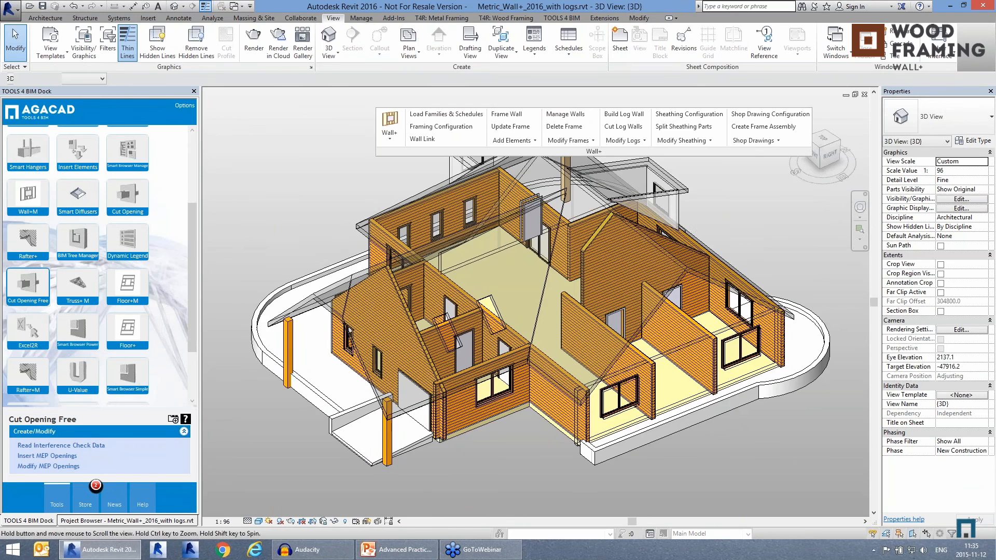
Step: Build logs for the Exterior - Wood Log wall W-36 with the two windows
{"action": "middle_click_drag", "start_coordinate": [721, 416], "coordinate": [602, 419]}
{"action": "scroll", "coordinate": [712, 416], "scroll_direction": "up", "scroll_amount": 5}
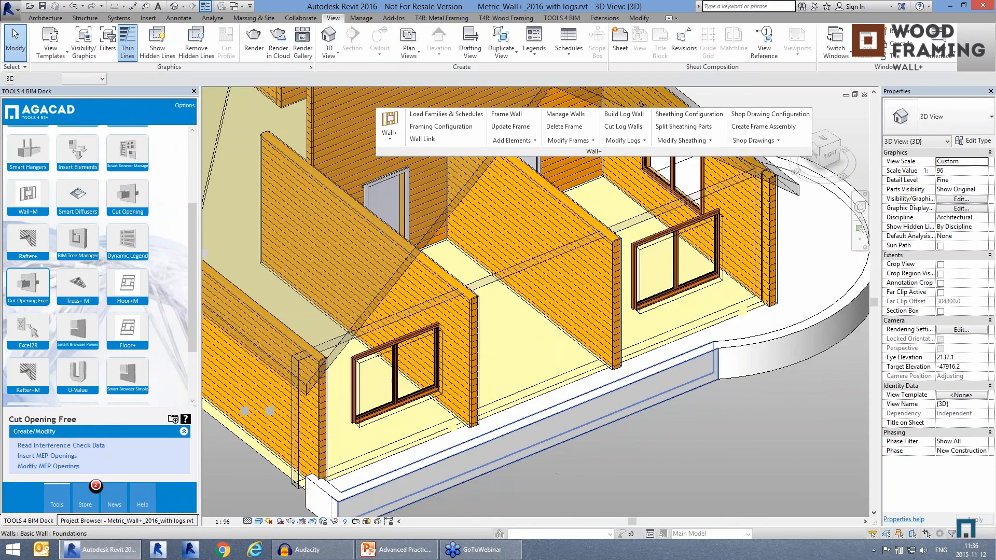
{"action": "left_click", "coordinate": [516, 308]}
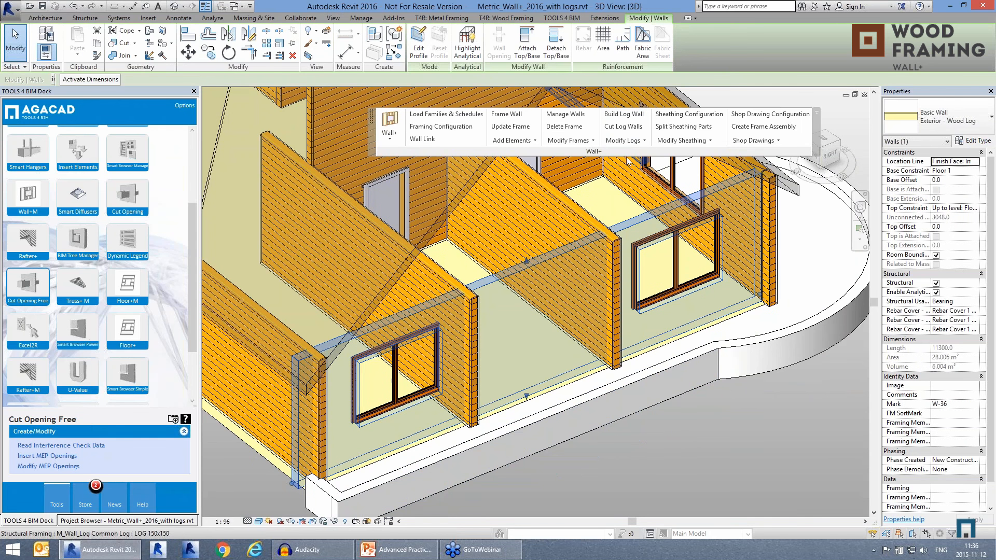
{"action": "left_click", "coordinate": [625, 115]}
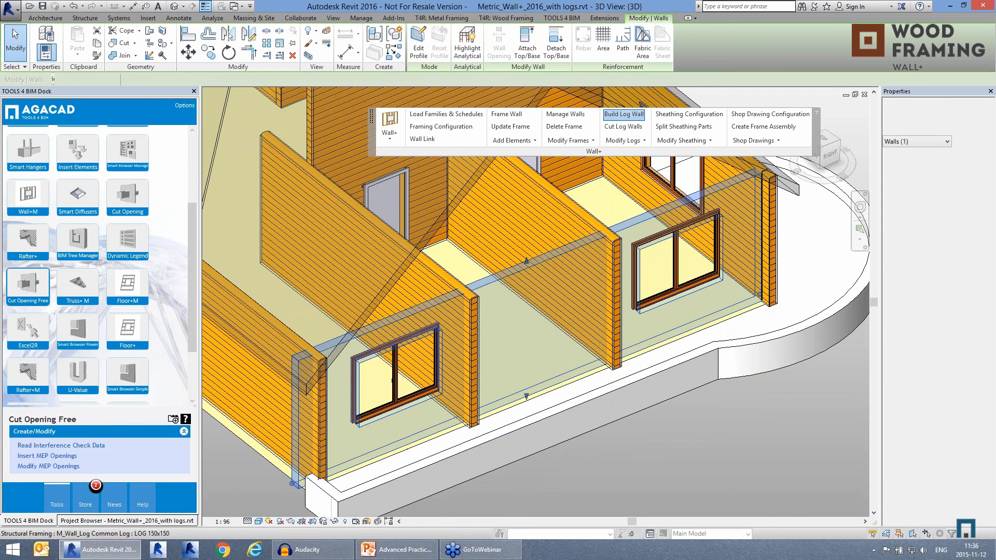
Step: Cut the log walls where the new exterior wall crosses the interior log walls, and examine the corner joint
{"action": "scroll", "coordinate": [572, 287], "scroll_direction": "up", "scroll_amount": 5}
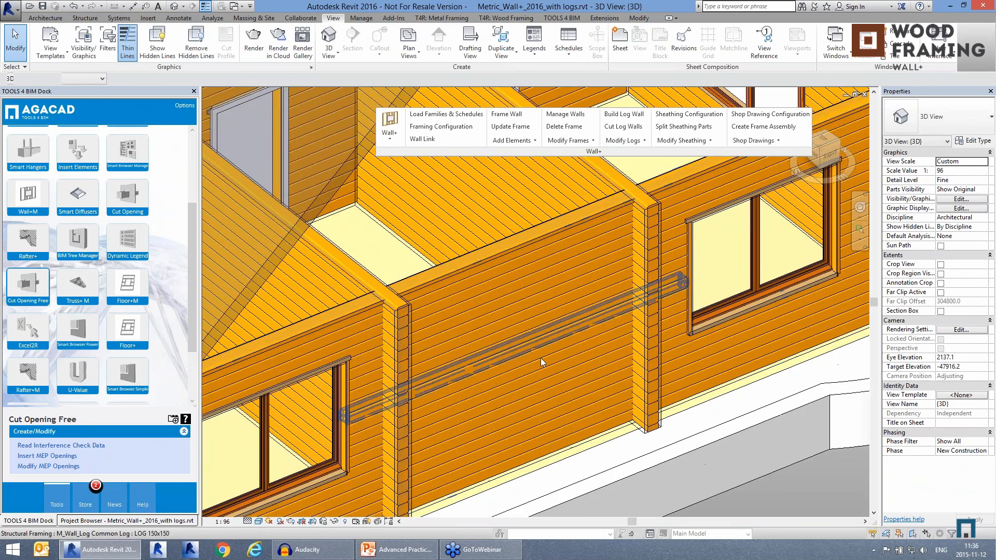
{"action": "middle_click_drag", "start_coordinate": [512, 361], "coordinate": [499, 329]}
{"action": "left_click_drag", "start_coordinate": [722, 492], "coordinate": [335, 190]}
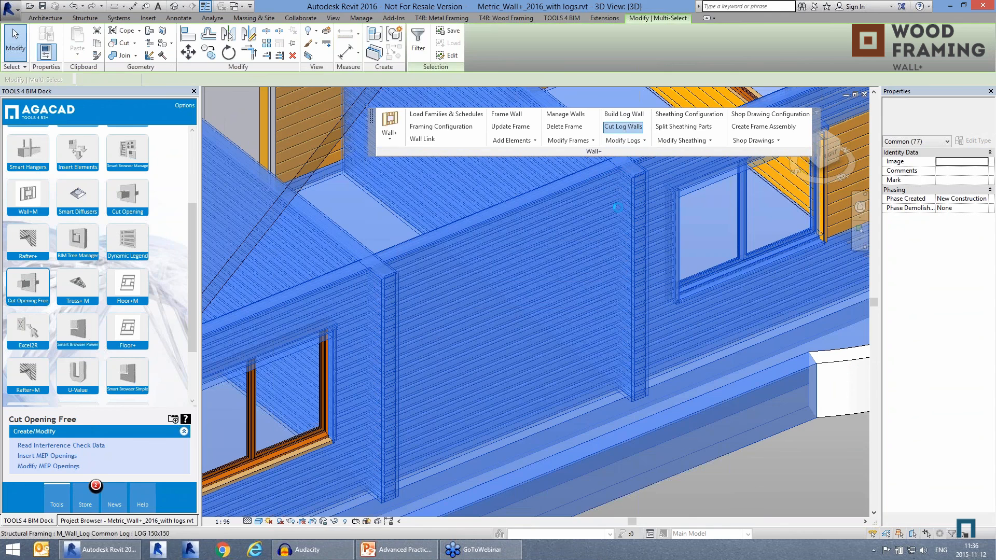
{"action": "left_click", "coordinate": [788, 477]}
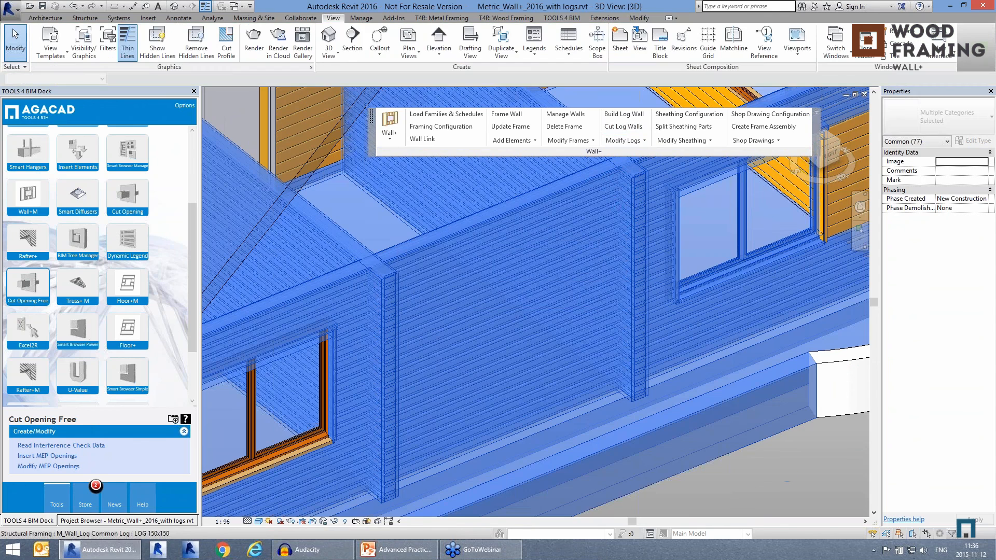
{"action": "scroll", "coordinate": [635, 191], "scroll_direction": "up", "scroll_amount": 1}
{"action": "scroll", "coordinate": [635, 195], "scroll_direction": "up", "scroll_amount": 1}
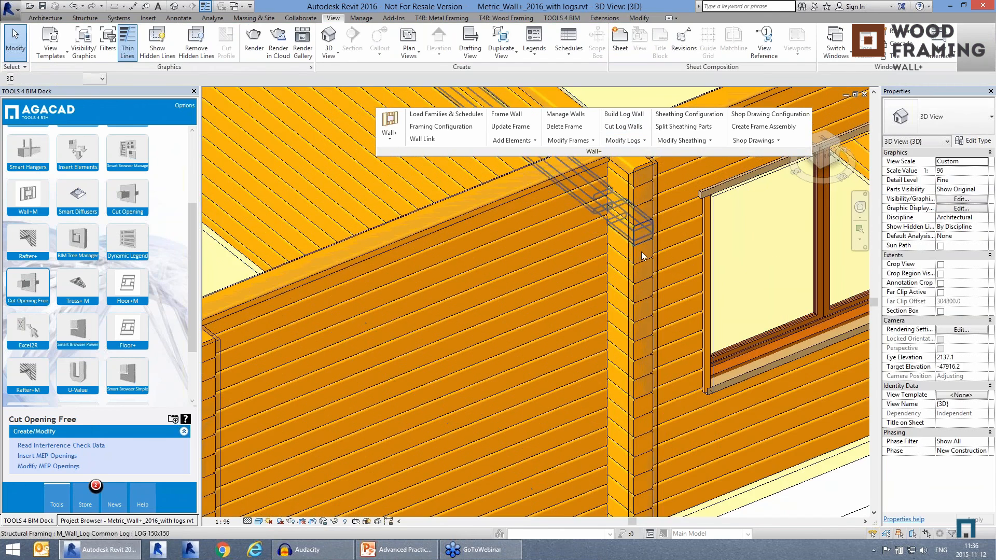
Step: Isolate a single log from the corner joint, examine its cut notch, and restore all hidden elements
{"action": "left_click", "coordinate": [641, 257]}
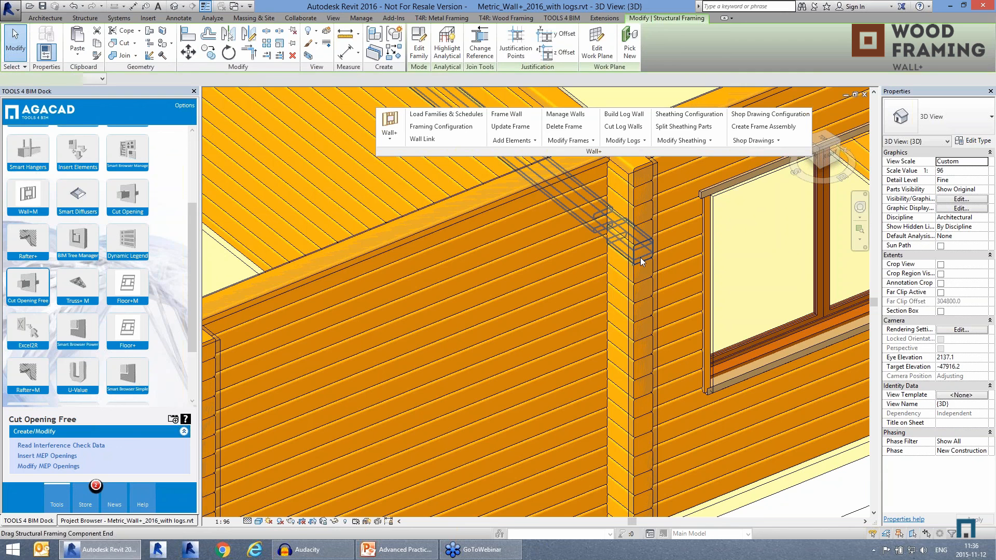
{"action": "left_click", "coordinate": [335, 521]}
{"action": "left_click", "coordinate": [353, 485]}
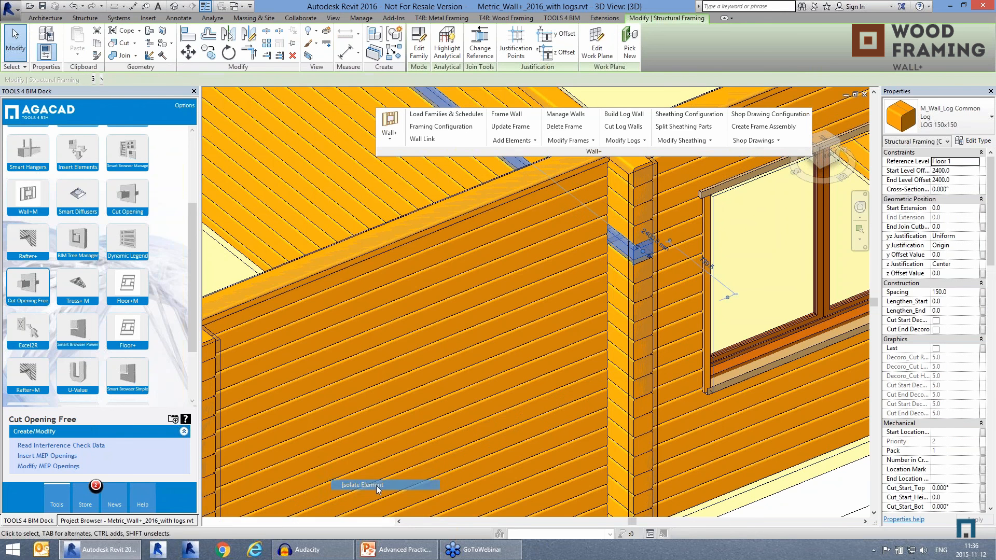
{"action": "scroll", "coordinate": [629, 197], "scroll_direction": "up", "scroll_amount": 3}
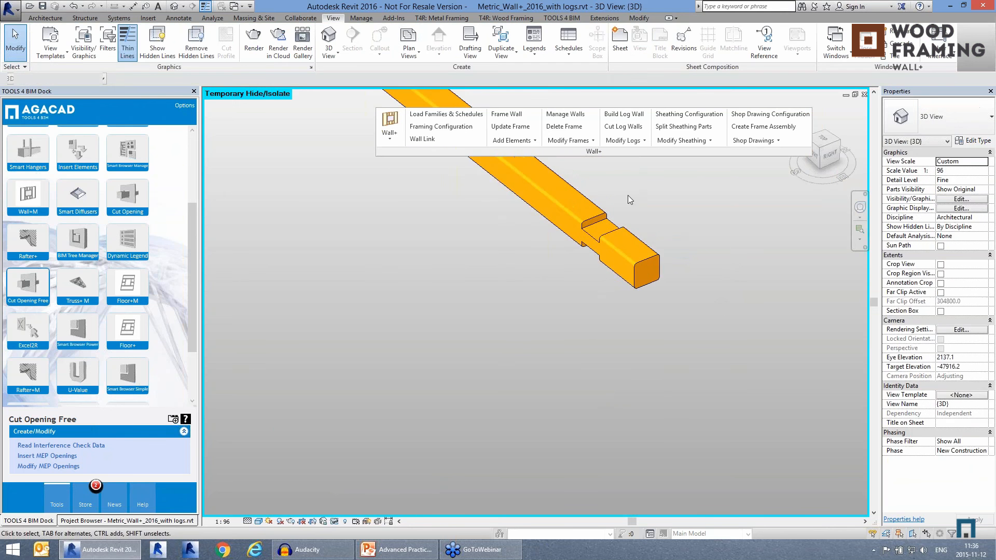
{"action": "scroll", "coordinate": [597, 198], "scroll_direction": "down", "scroll_amount": 2}
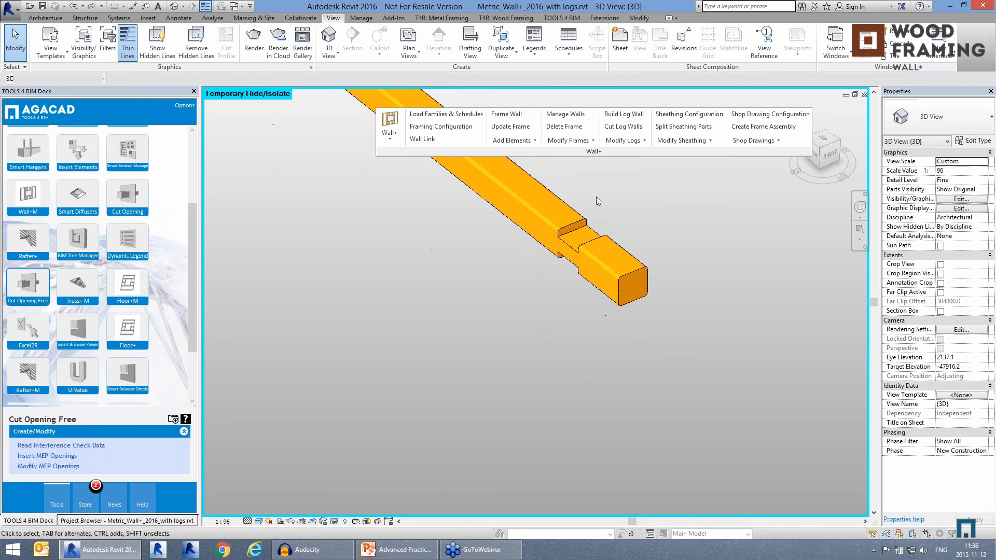
{"action": "left_click", "coordinate": [335, 522]}
{"action": "left_click", "coordinate": [381, 511]}
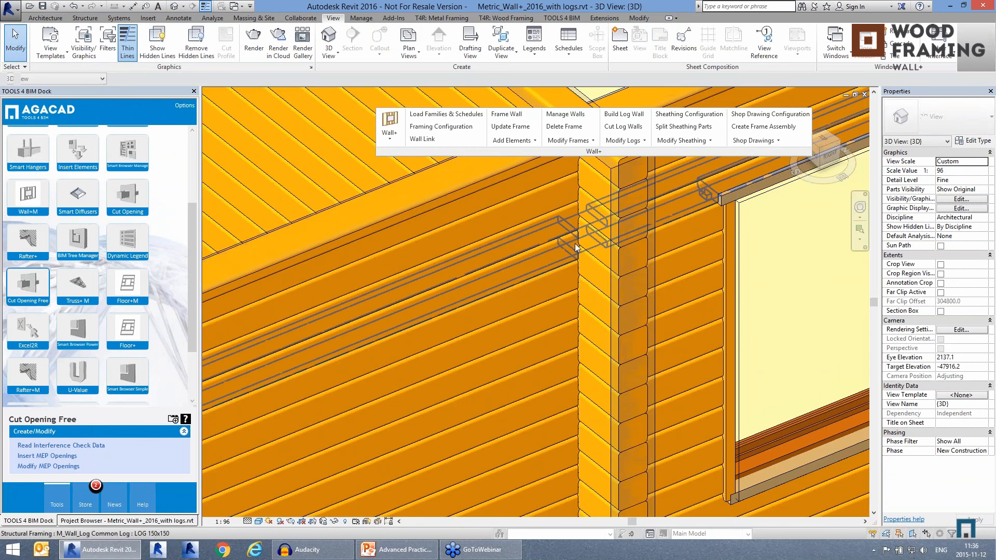
Step: Lengthen the start of the top interior-wall log at the corner by 1000 and enable its decorative start cut
{"action": "scroll", "coordinate": [633, 262], "scroll_direction": "down", "scroll_amount": 2}
{"action": "left_click", "coordinate": [605, 204]}
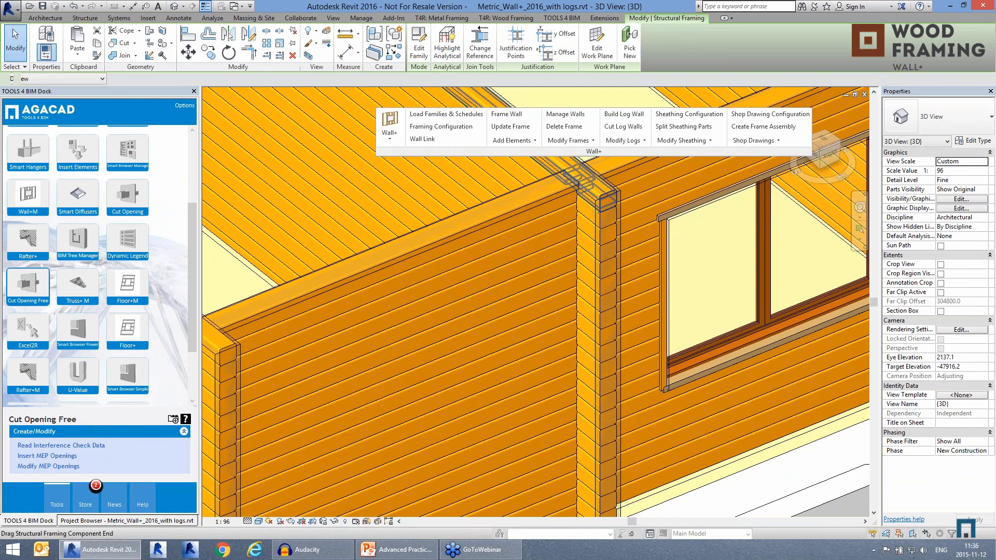
{"action": "left_click", "coordinate": [954, 302]}
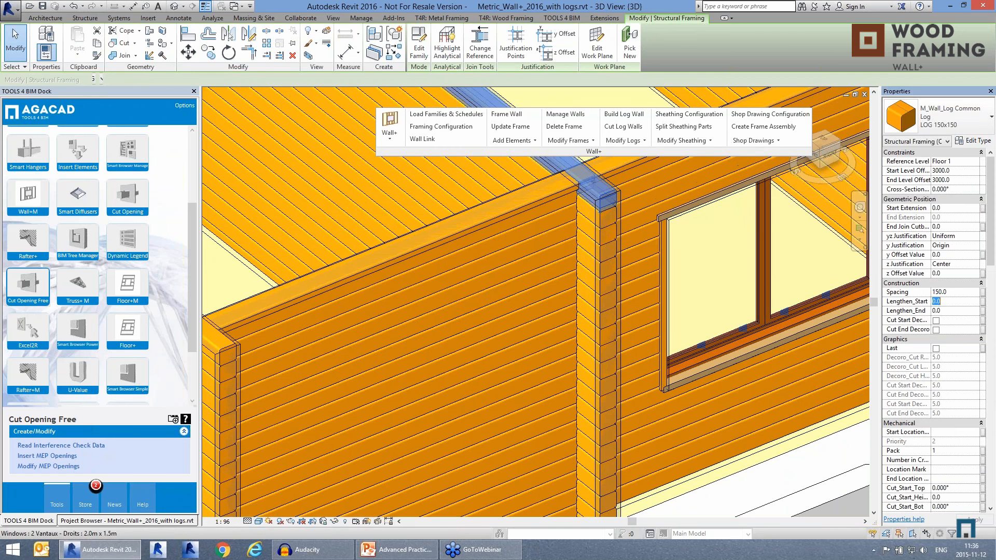
{"action": "type", "text": "1000"}
{"action": "left_click", "coordinate": [936, 321]}
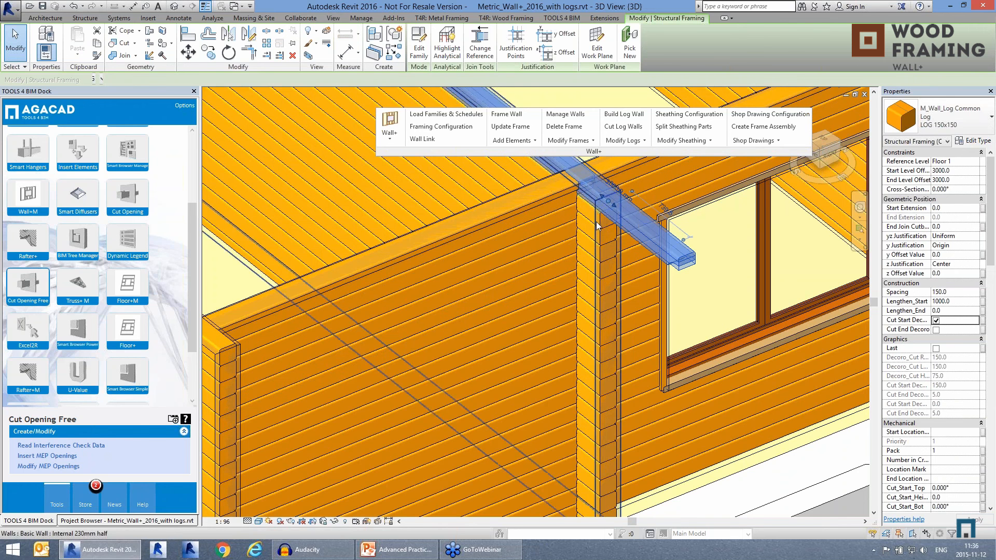
Step: Lengthen the start of the log directly below the extended top log by 750 and enable its decorative start cut
{"action": "left_click", "coordinate": [604, 222]}
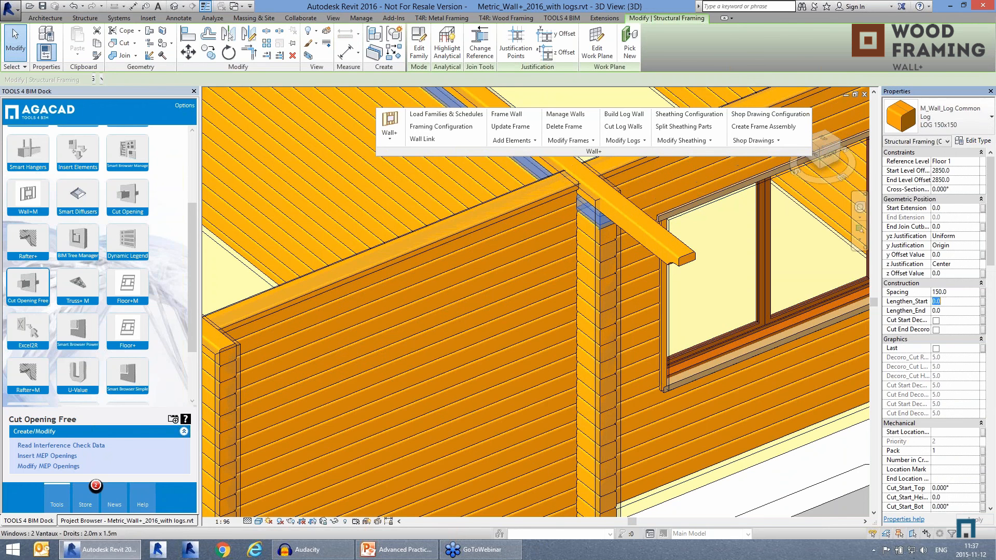
{"action": "type", "text": "750"}
{"action": "left_click", "coordinate": [937, 321]}
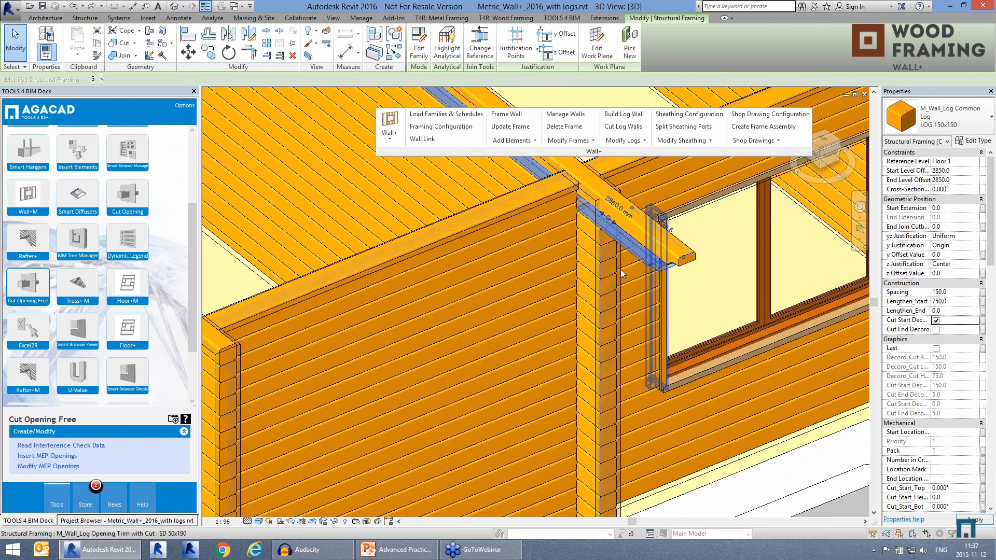
{"action": "left_click", "coordinate": [664, 309]}
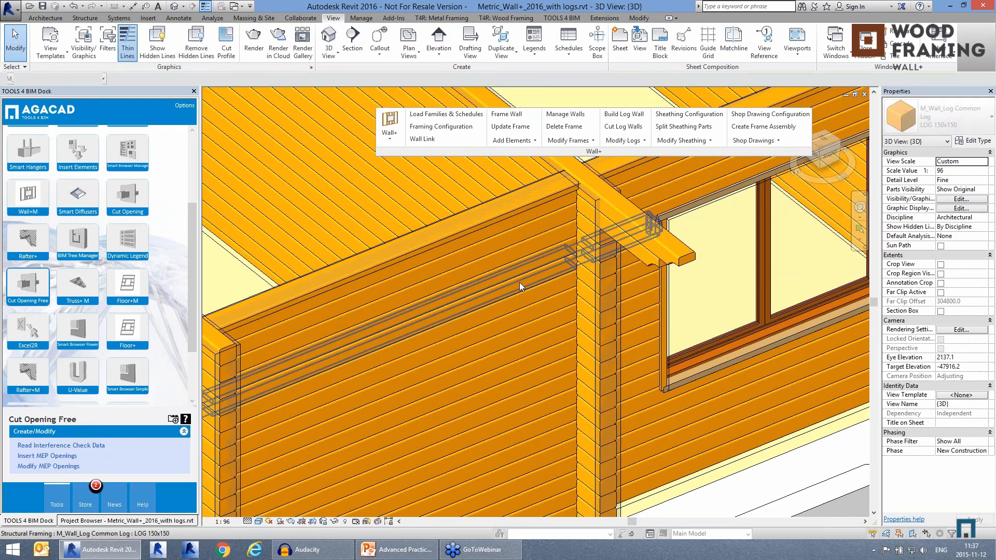
{"action": "scroll", "coordinate": [519, 282], "scroll_direction": "down", "scroll_amount": 1}
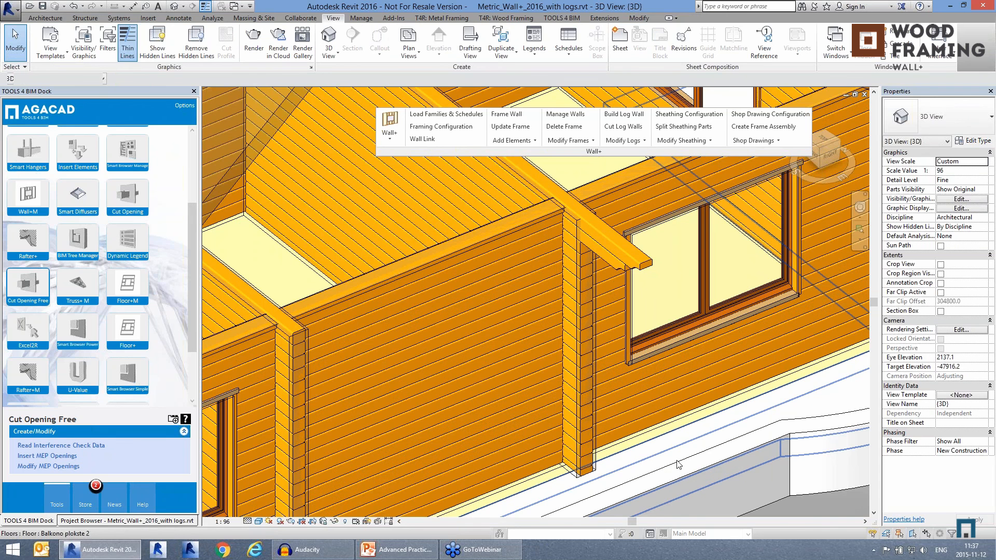
Step: Switch to the 3D with 1L Walls view of Metric Wood Project 2016 empty.rvt and float the CNC Wood Exporter tools over the view
{"action": "left_click", "coordinate": [845, 47]}
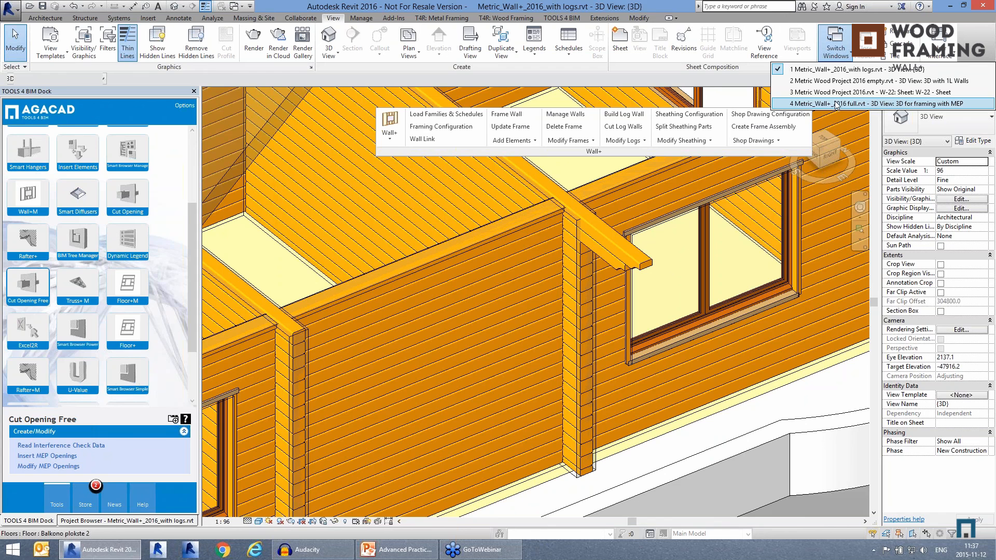
{"action": "left_click", "coordinate": [837, 83]}
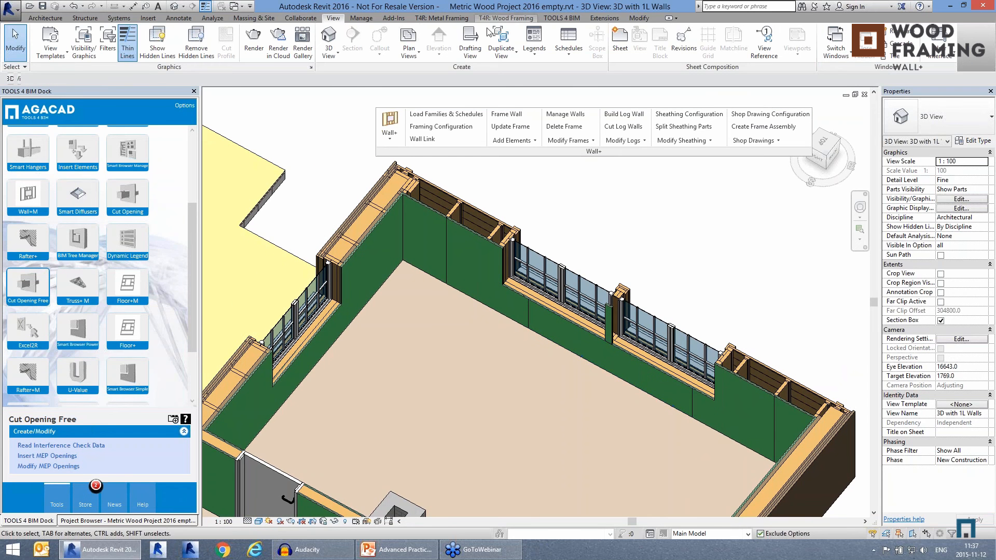
{"action": "left_click", "coordinate": [507, 19]}
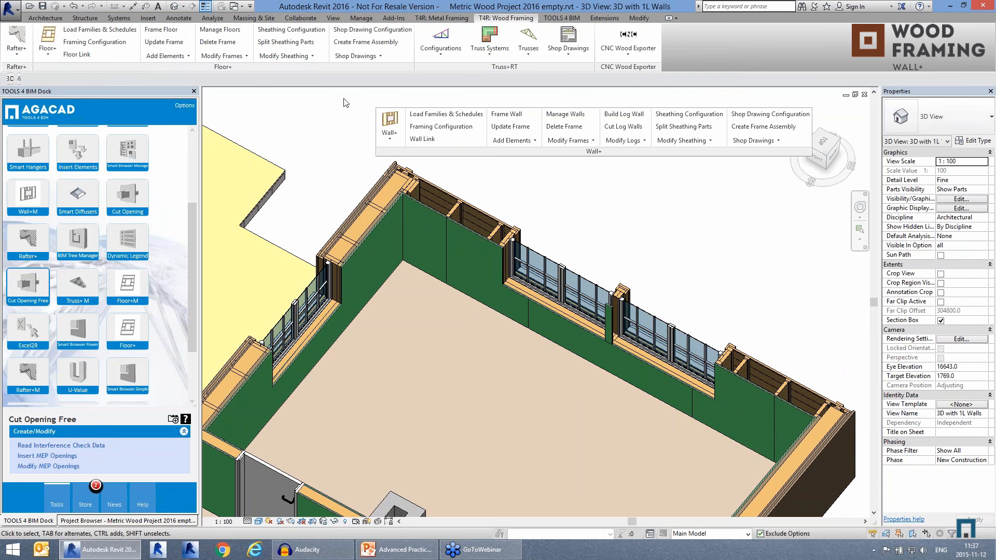
{"action": "left_click_drag", "start_coordinate": [346, 103], "coordinate": [325, 143]}
Step: Export the framed wall with the two large windows to a Hundegger BVX file for CNC
{"action": "left_click", "coordinate": [325, 133]}
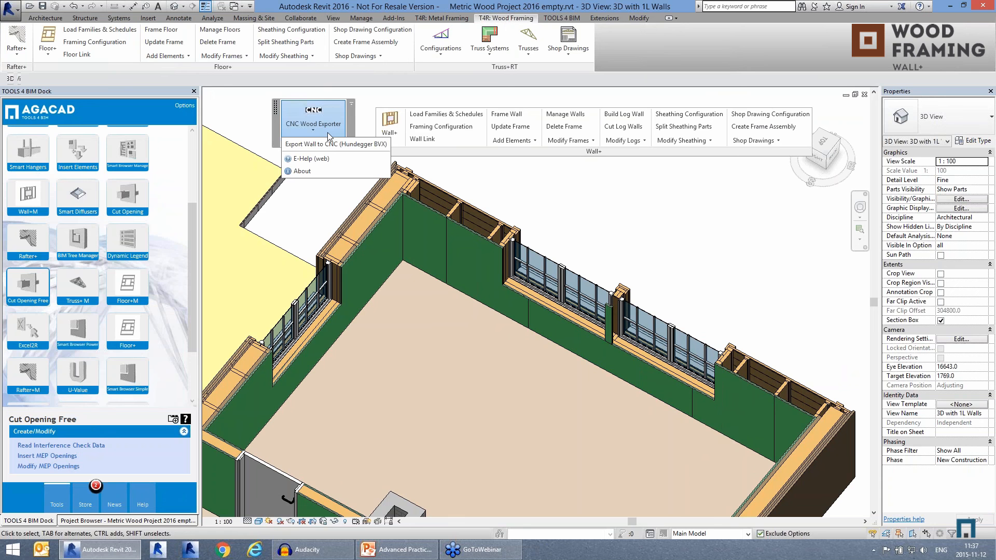
{"action": "left_click", "coordinate": [332, 144]}
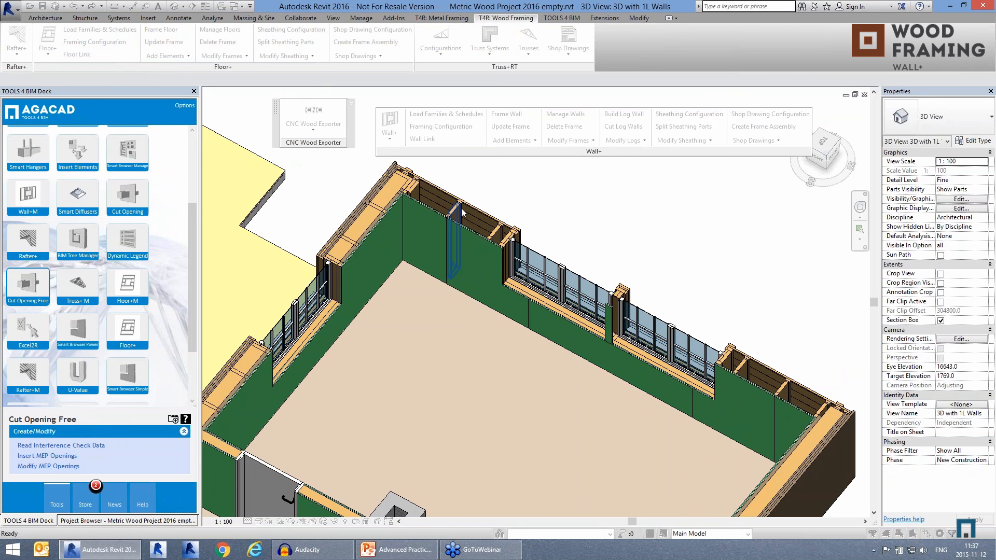
{"action": "left_click", "coordinate": [461, 212]}
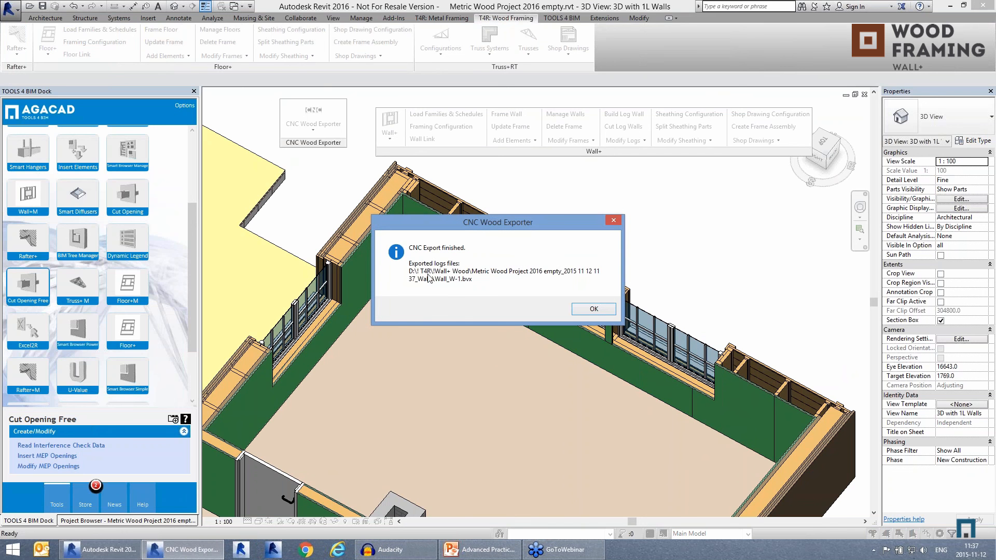
{"action": "left_click", "coordinate": [593, 310]}
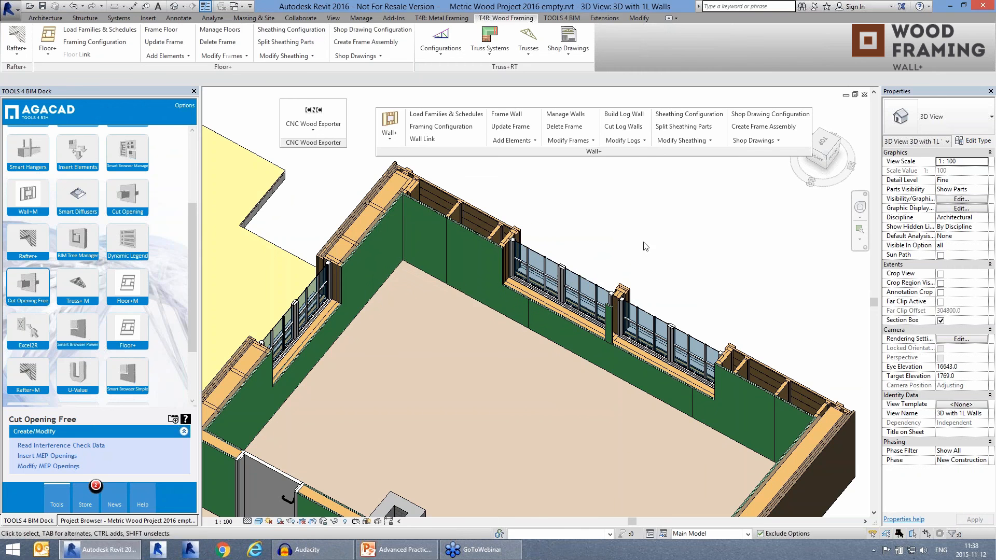
Step: Open the Hundegger SC program from the desktop and maximize its window
{"action": "left_click", "coordinate": [994, 552]}
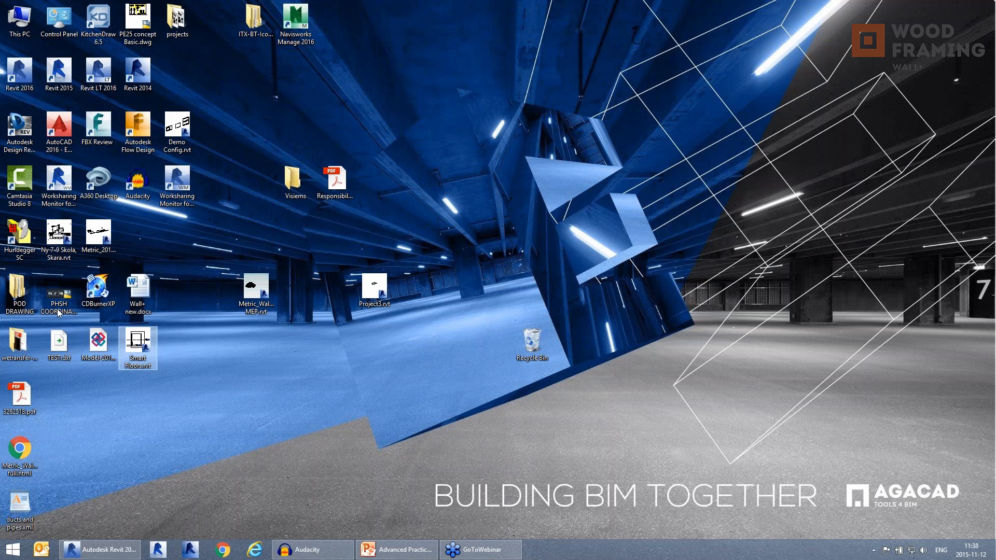
{"action": "double_click", "coordinate": [18, 249]}
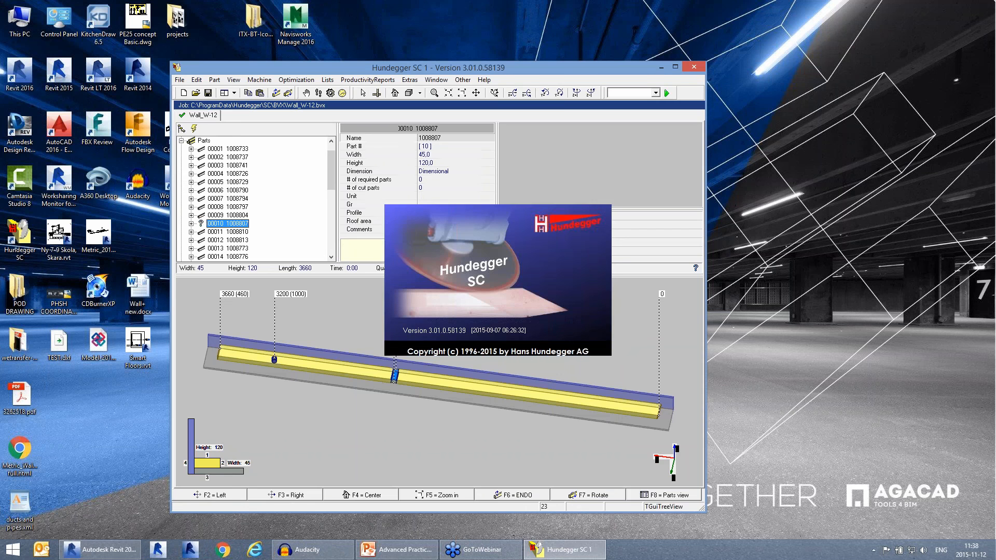
{"action": "double_click", "coordinate": [490, 67]}
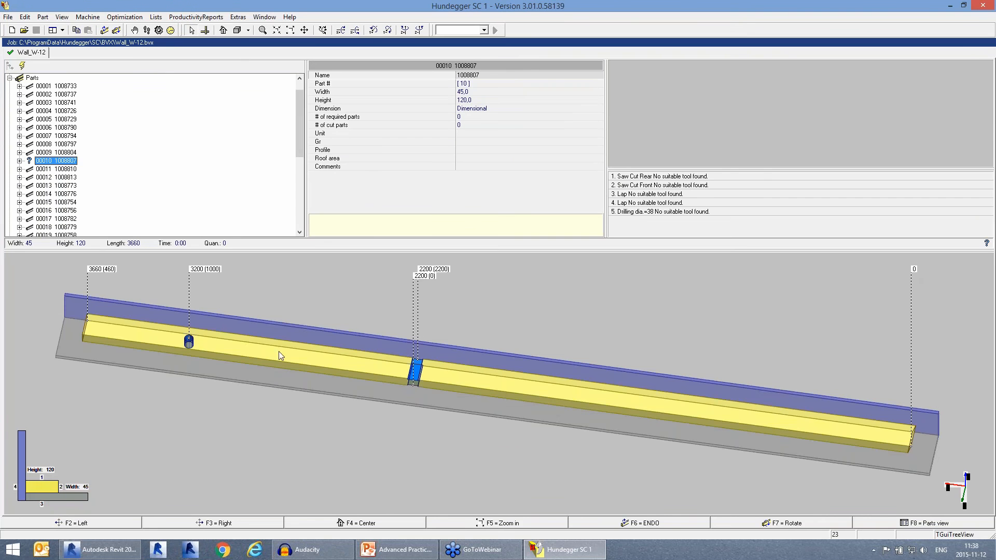
Step: Examine the laps and drillings of the Wall_W-12 parts, going from part 00001 down to the end of the parts list
{"action": "left_click", "coordinate": [49, 86]}
{"action": "scroll", "coordinate": [49, 89], "scroll_direction": "up", "scroll_amount": 1}
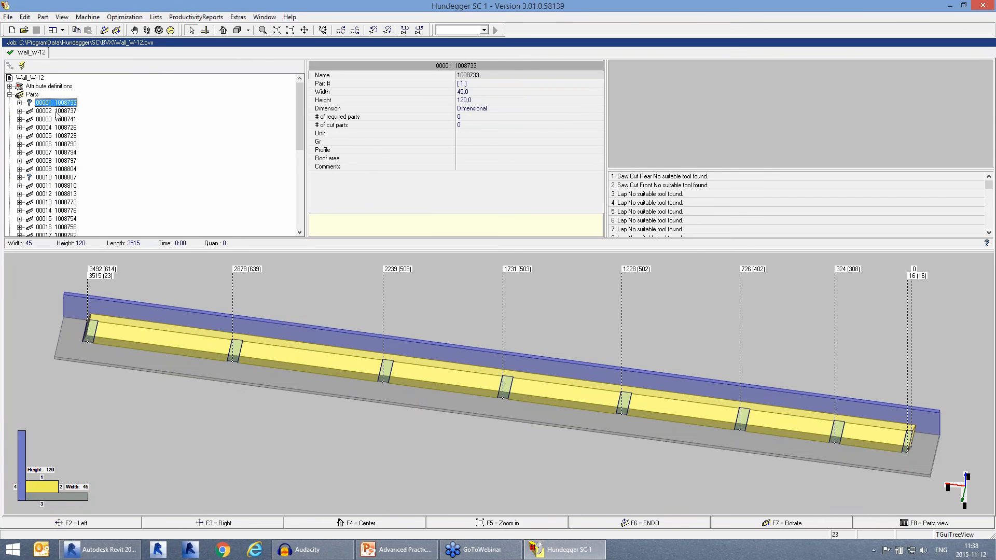
{"action": "left_click", "coordinate": [37, 95]}
{"action": "left_click", "coordinate": [50, 103]}
{"action": "left_click", "coordinate": [55, 112]}
{"action": "left_click", "coordinate": [52, 128]}
{"action": "left_click", "coordinate": [50, 144]}
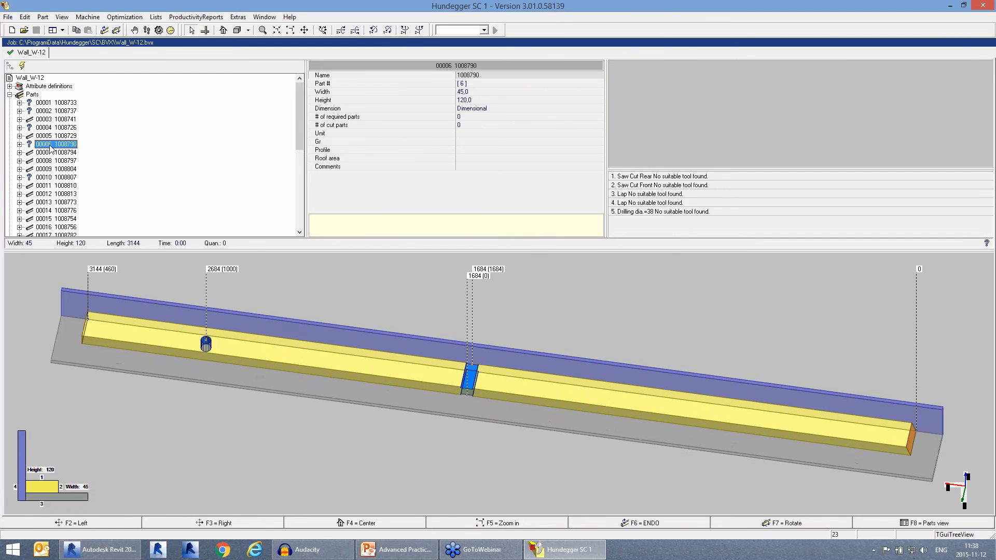
{"action": "left_click", "coordinate": [52, 169]}
{"action": "left_click", "coordinate": [52, 186]}
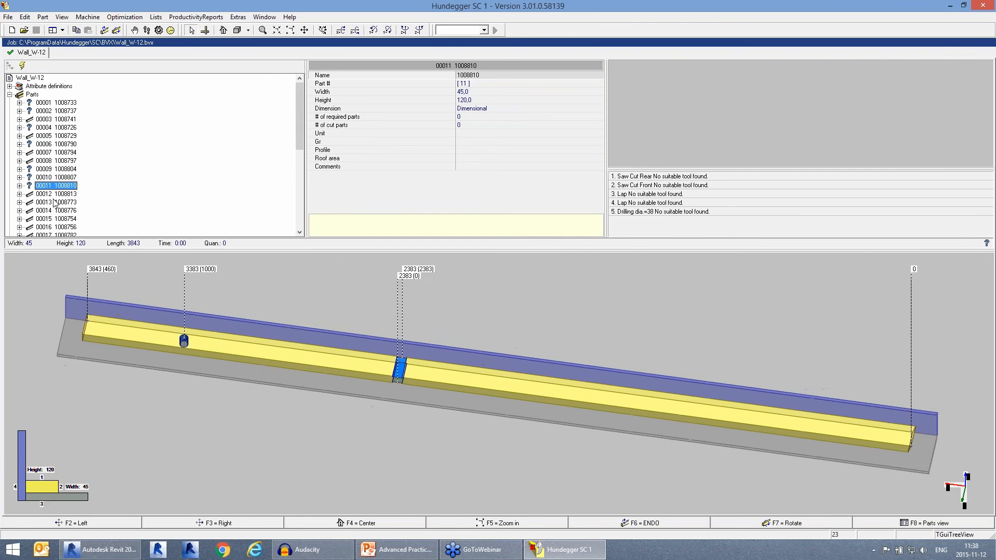
{"action": "left_click", "coordinate": [54, 202]}
{"action": "scroll", "coordinate": [73, 210], "scroll_direction": "down", "scroll_amount": 2}
{"action": "left_click", "coordinate": [57, 178]}
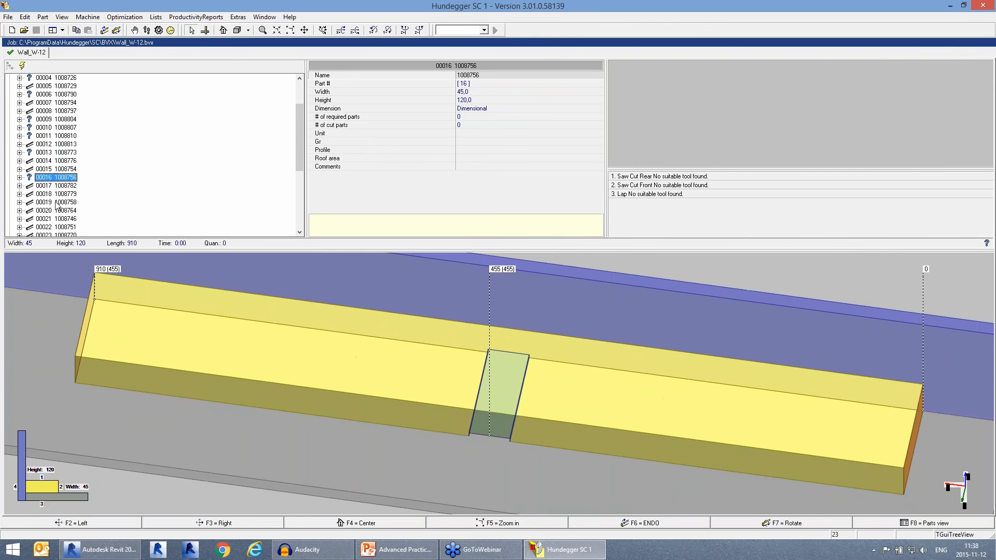
{"action": "left_click", "coordinate": [57, 203]}
{"action": "scroll", "coordinate": [58, 203], "scroll_direction": "down", "scroll_amount": 1}
{"action": "left_click", "coordinate": [59, 202]}
{"action": "scroll", "coordinate": [63, 201], "scroll_direction": "down", "scroll_amount": 1}
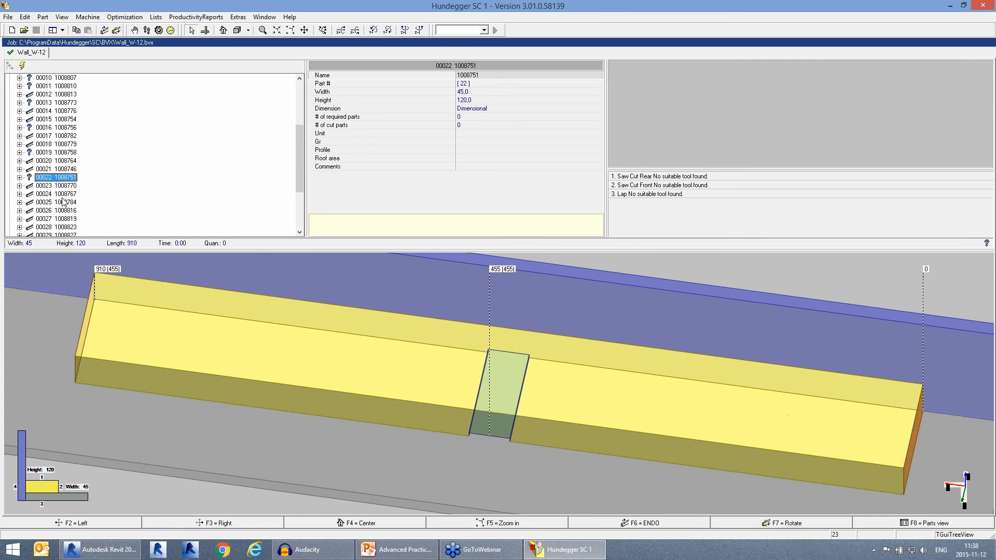
{"action": "left_click", "coordinate": [58, 194]}
{"action": "left_click", "coordinate": [60, 210]}
{"action": "scroll", "coordinate": [61, 211], "scroll_direction": "down", "scroll_amount": 2}
{"action": "left_click", "coordinate": [63, 211]}
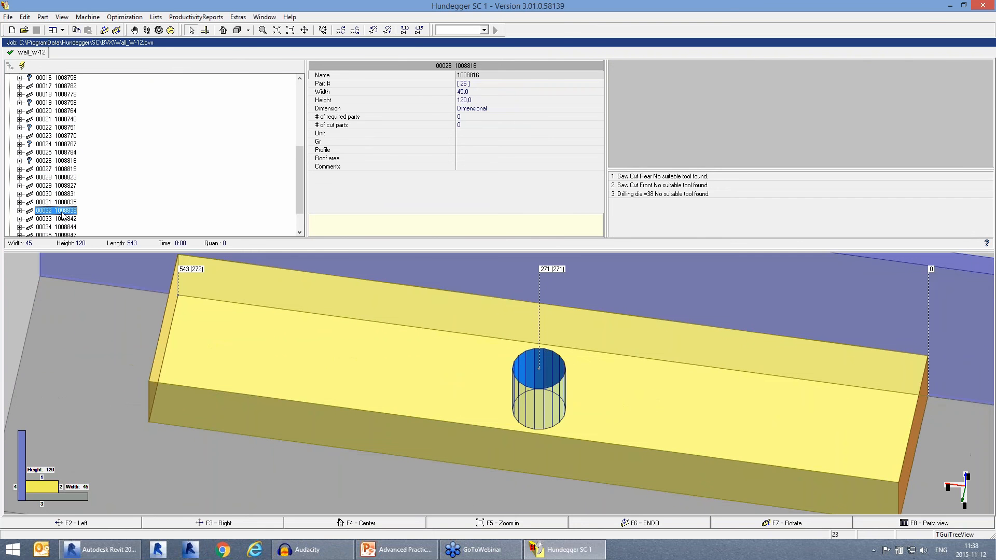
{"action": "scroll", "coordinate": [62, 215], "scroll_direction": "down", "scroll_amount": 2}
{"action": "left_click", "coordinate": [61, 218]}
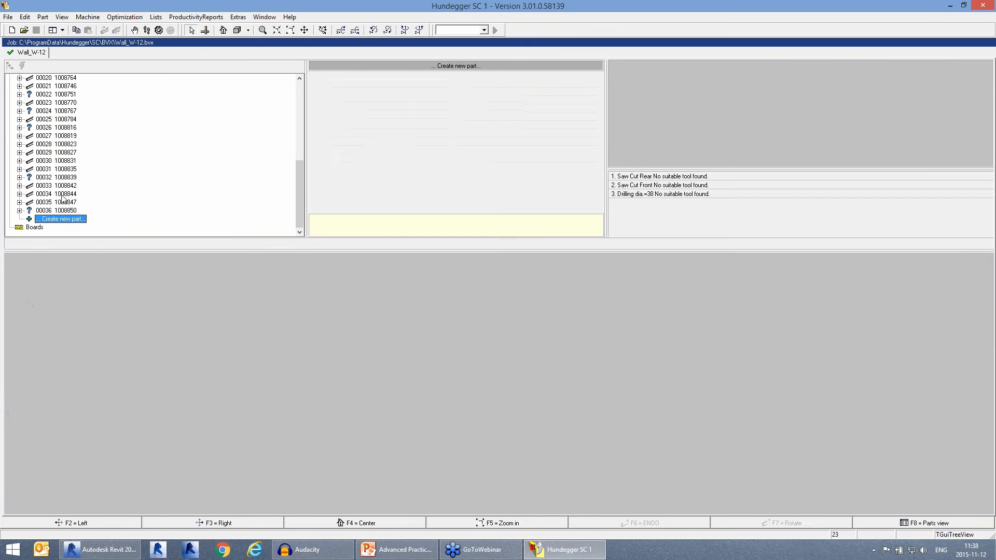
Step: Examine the machining of the Wall_W-12 parts from 00034 back up to 00014
{"action": "left_click", "coordinate": [63, 196]}
{"action": "left_click", "coordinate": [61, 146]}
{"action": "left_click", "coordinate": [66, 120]}
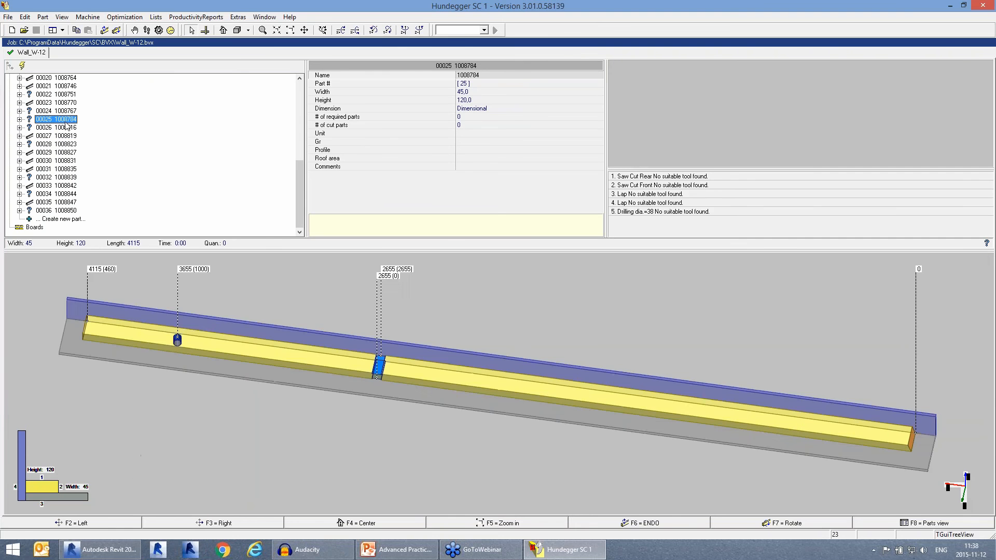
{"action": "left_click", "coordinate": [62, 111]}
{"action": "left_click", "coordinate": [61, 95]}
{"action": "scroll", "coordinate": [74, 149], "scroll_direction": "up", "scroll_amount": 3}
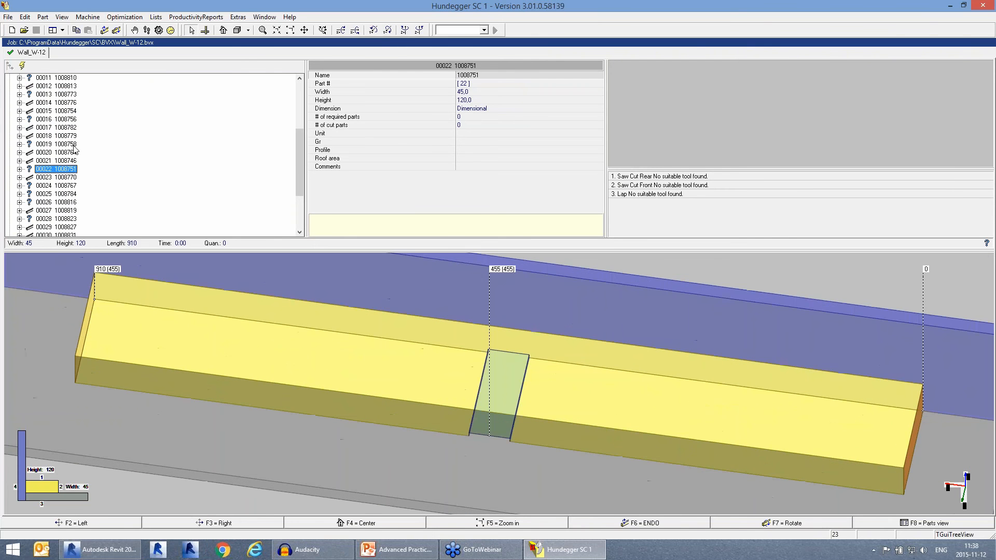
{"action": "left_click", "coordinate": [63, 119]}
{"action": "left_click", "coordinate": [62, 102]}
{"action": "scroll", "coordinate": [62, 102], "scroll_direction": "up", "scroll_amount": 2}
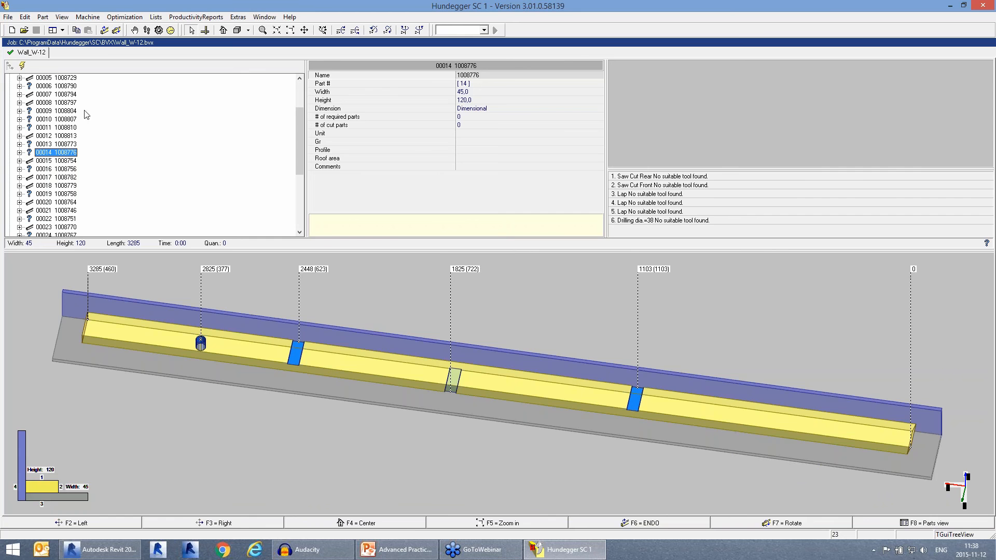
Step: Switch to the PowerPoint presentation on wood wall framing and start the slide show from the slide after LIVE DEMO
{"action": "left_click", "coordinate": [410, 551]}
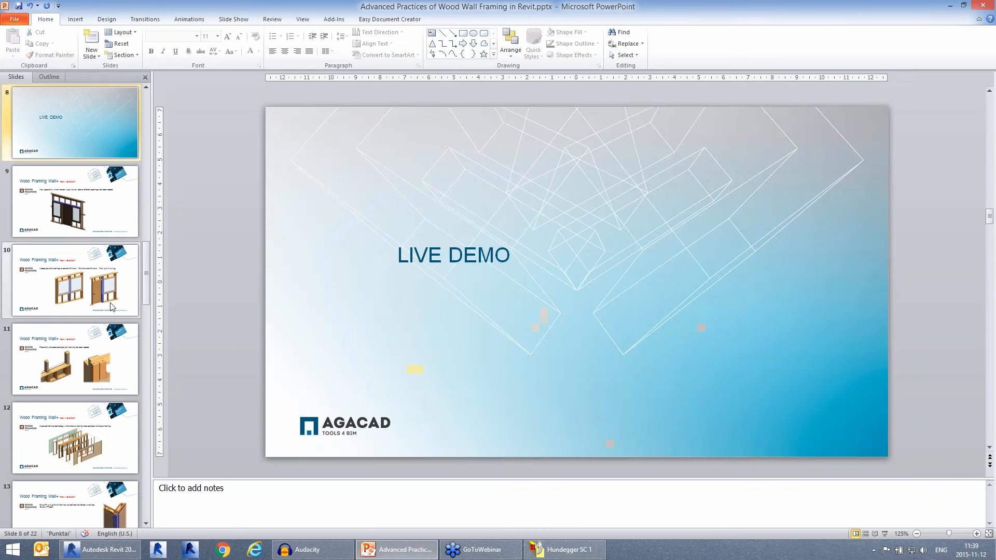
{"action": "key", "text": "Down"}
{"action": "left_click", "coordinate": [885, 535]}
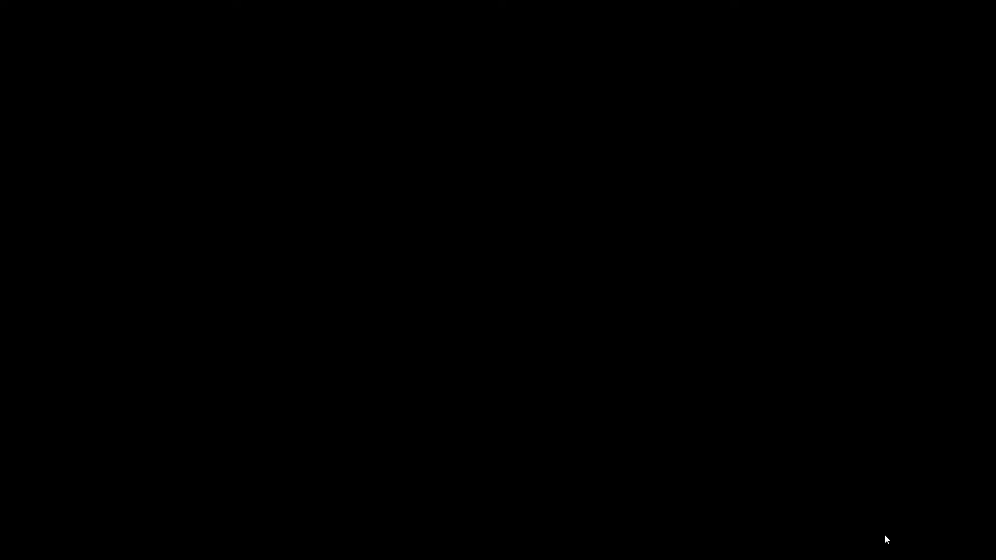